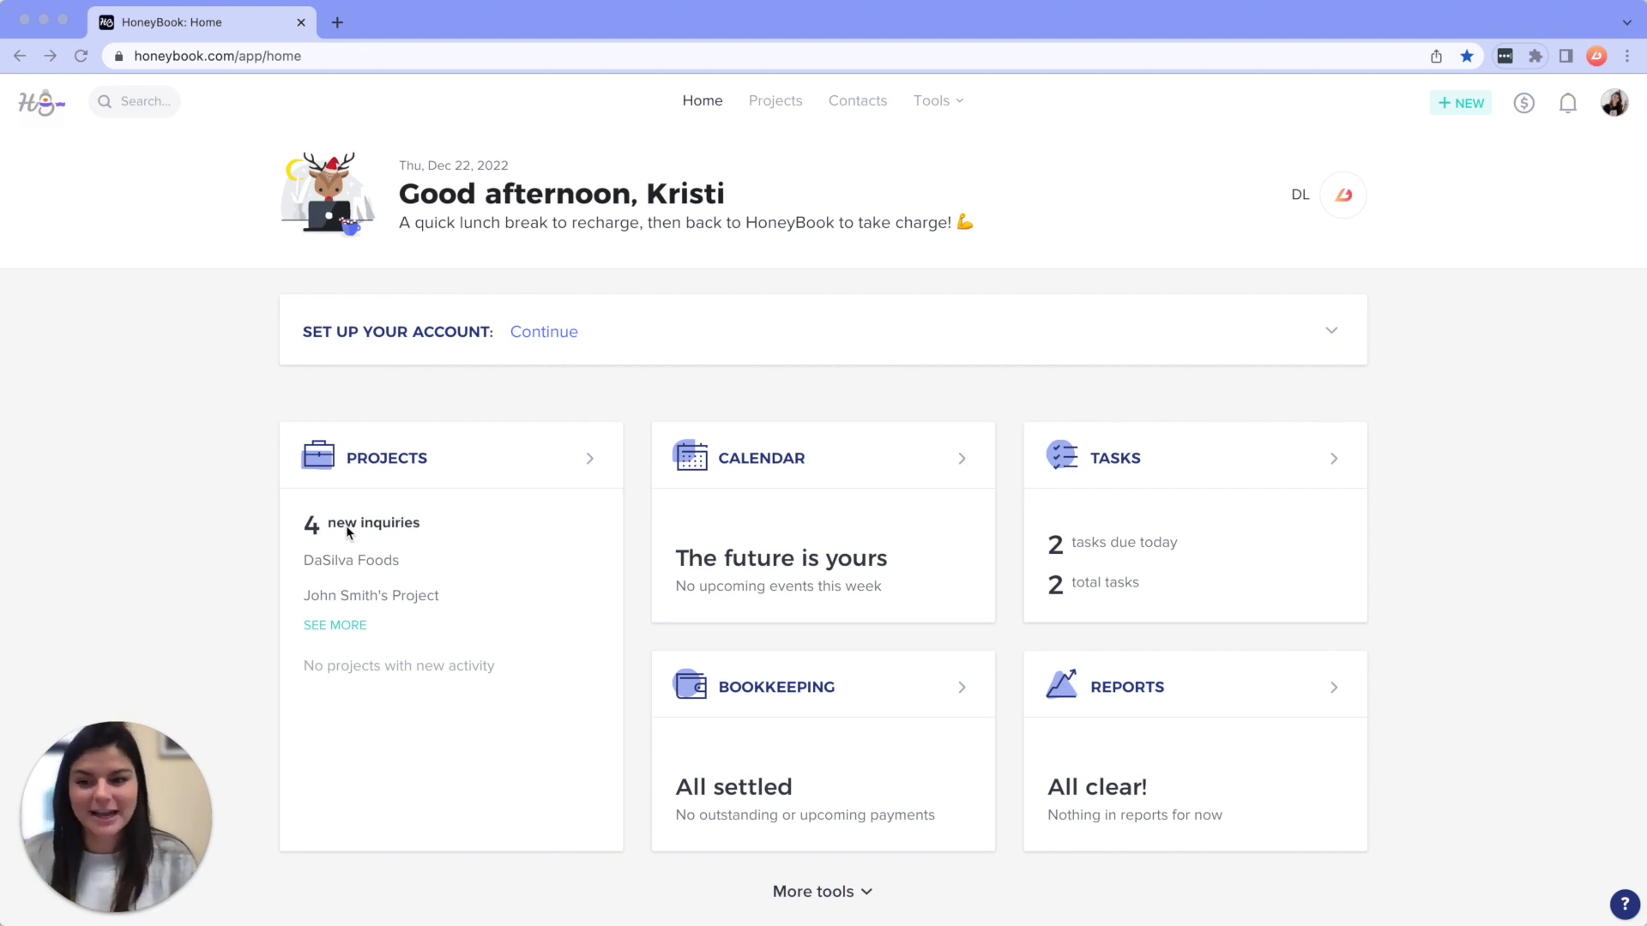
# Open the HoneyBook Setup inquiry from the home page's new inquiries, review its submitted form answers, and return to the home page.
pyautogui.click(436, 598)
pyautogui.click(420, 606)
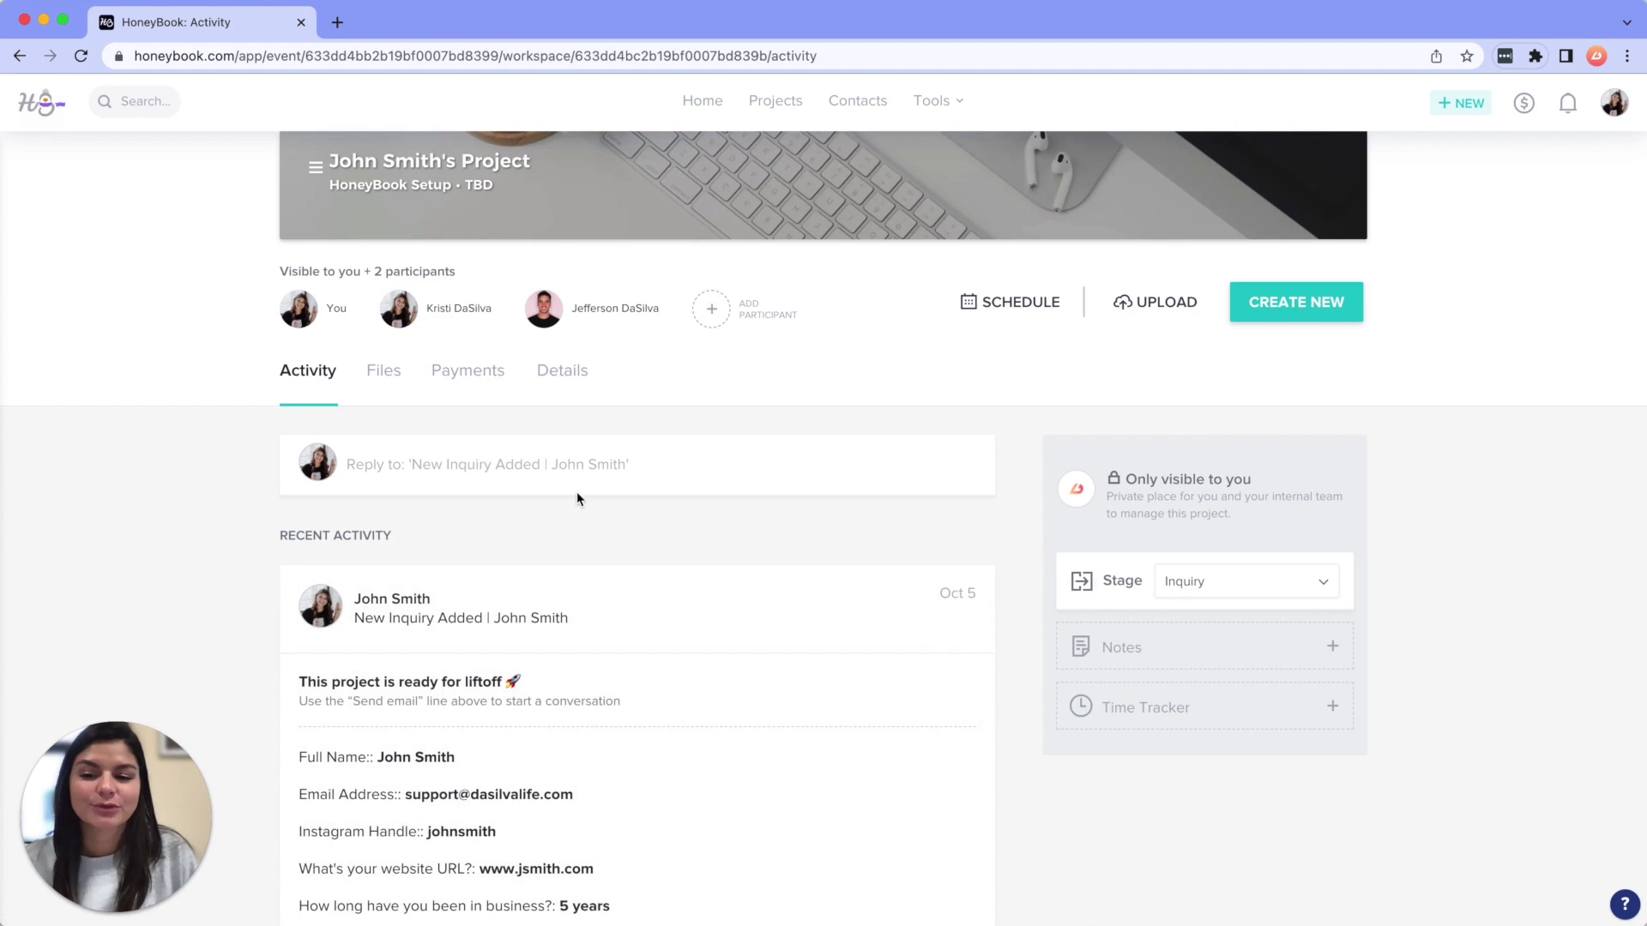
pyautogui.scroll(-4, 587, 485)
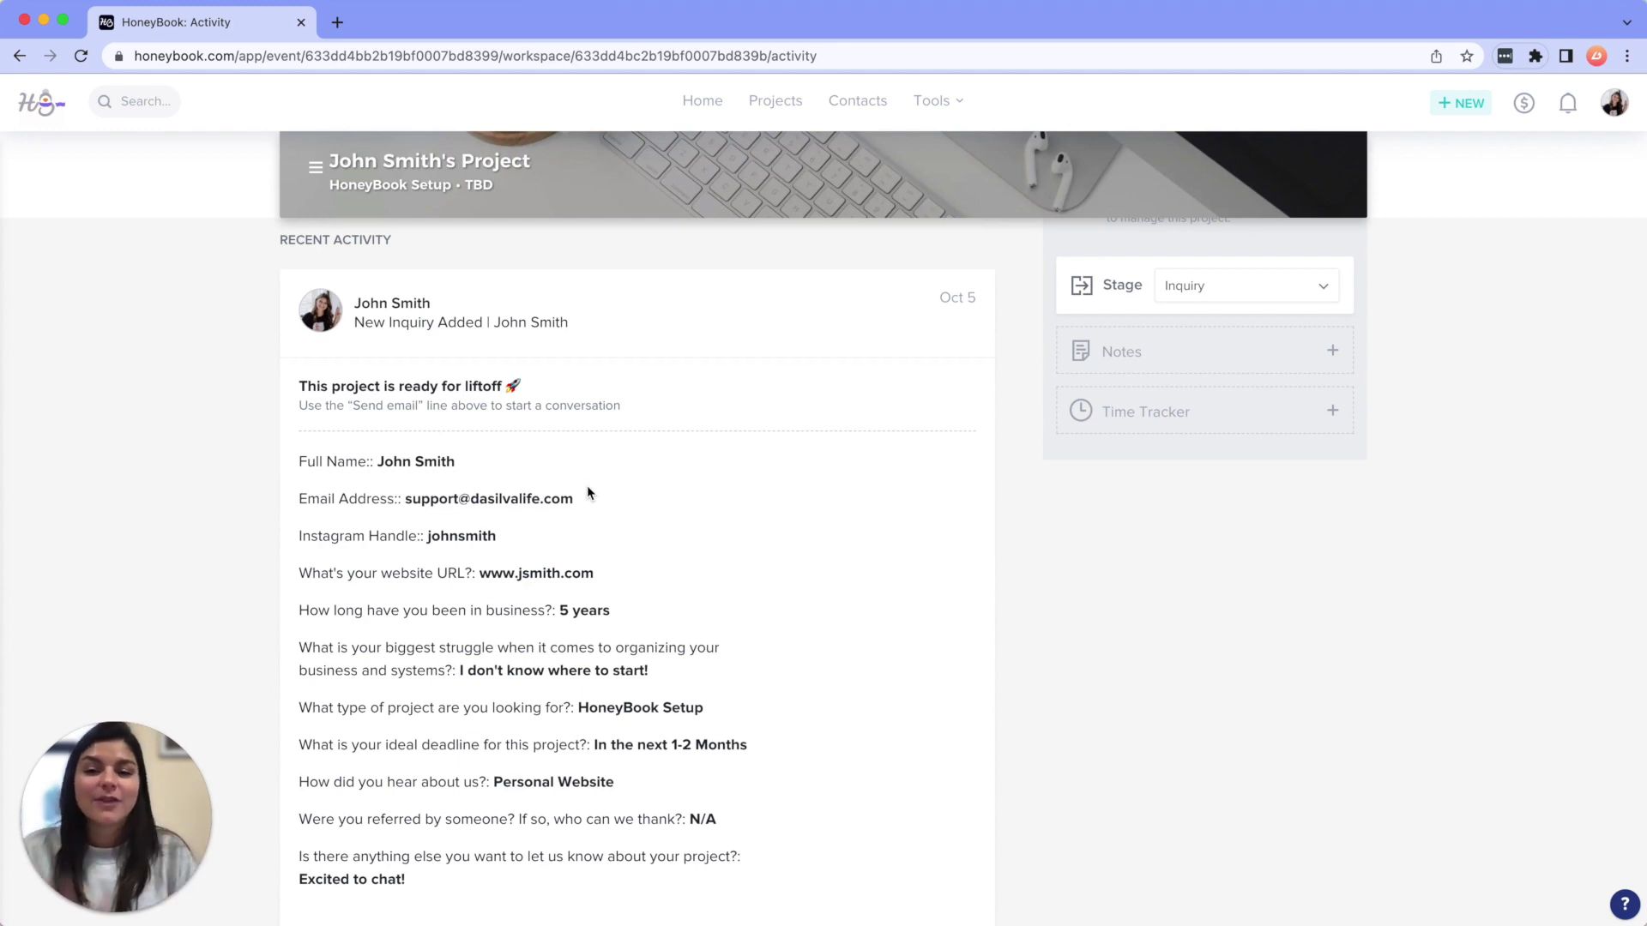
pyautogui.click(702, 100)
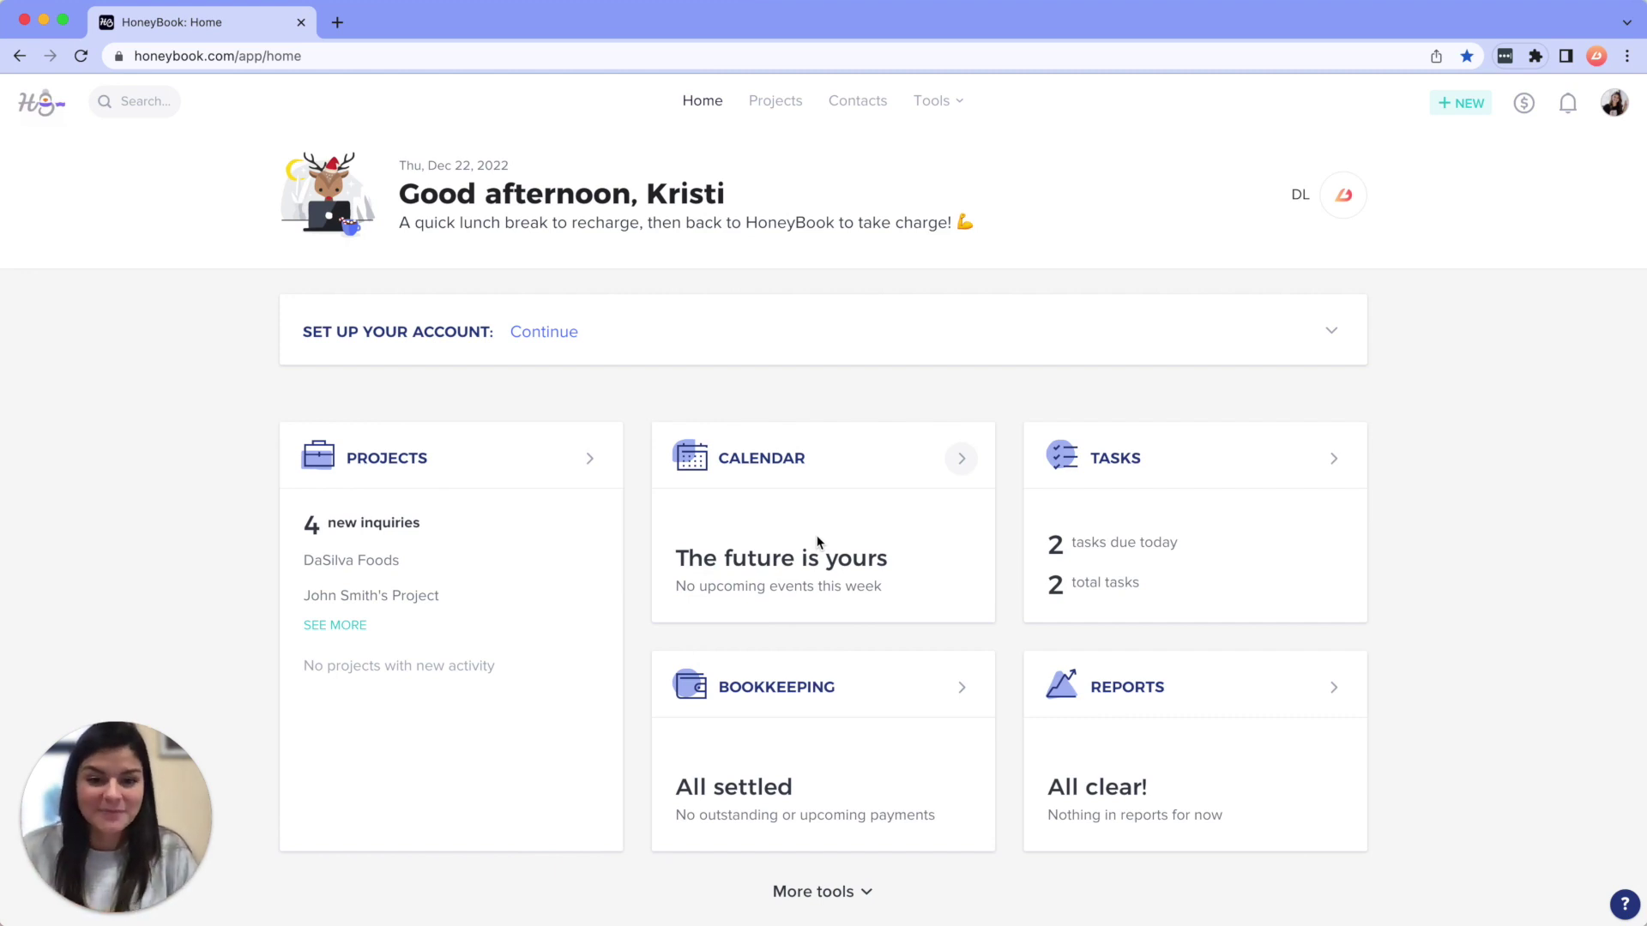
# Add a blank task in Task Management, delete it, and return to the home page.
pyautogui.click(1096, 540)
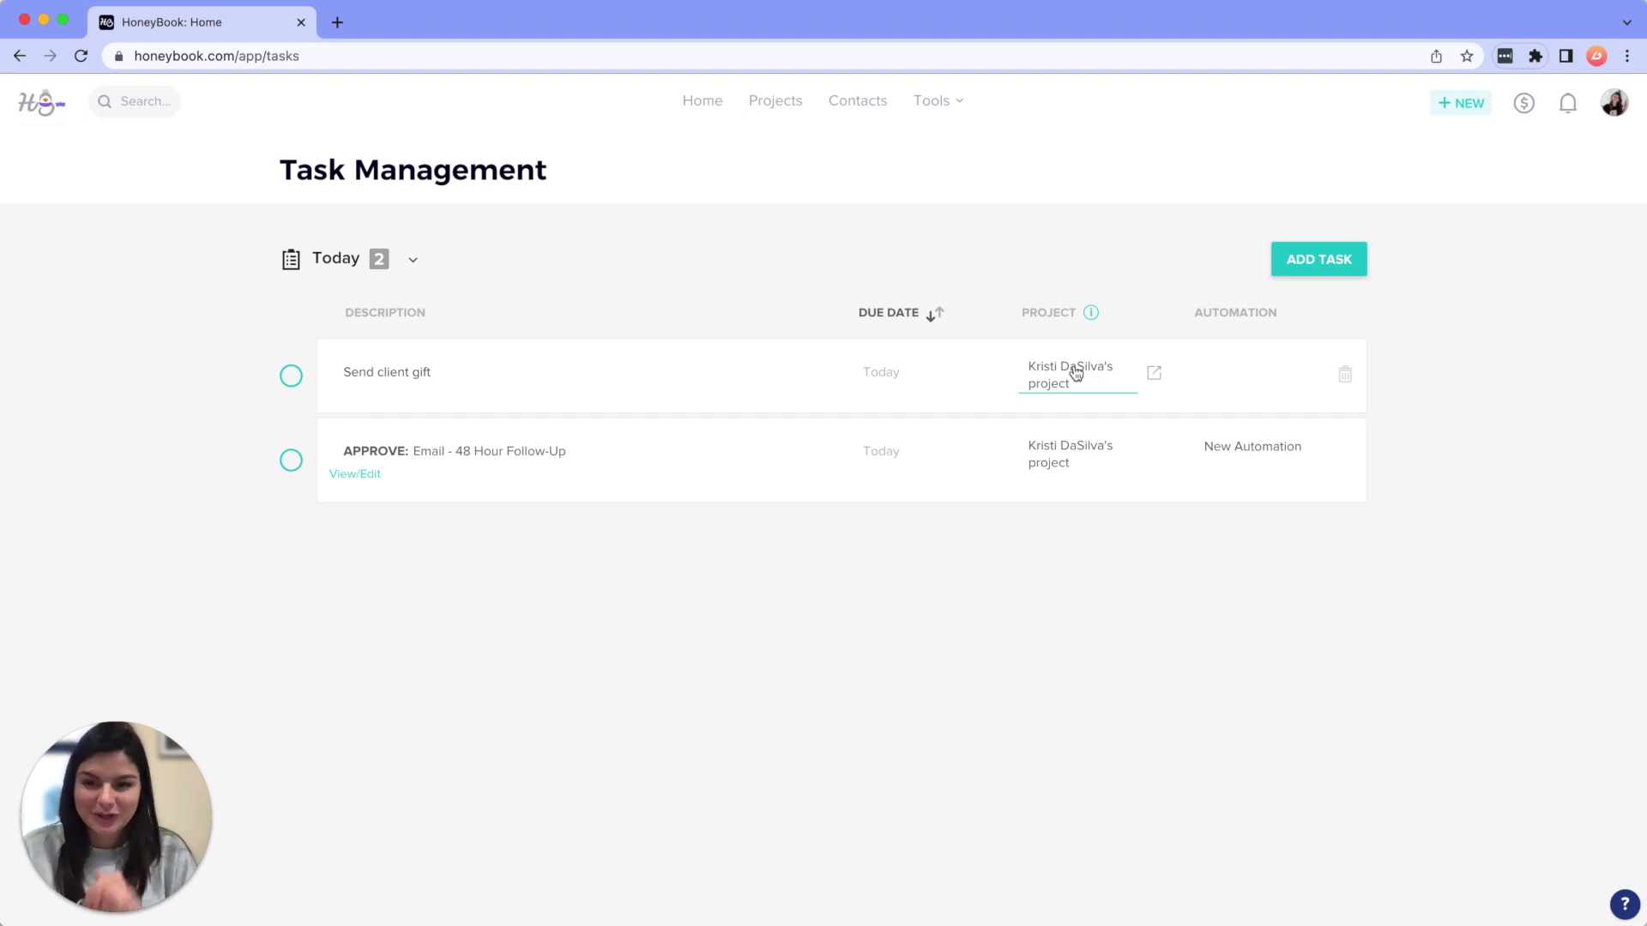
pyautogui.click(1321, 259)
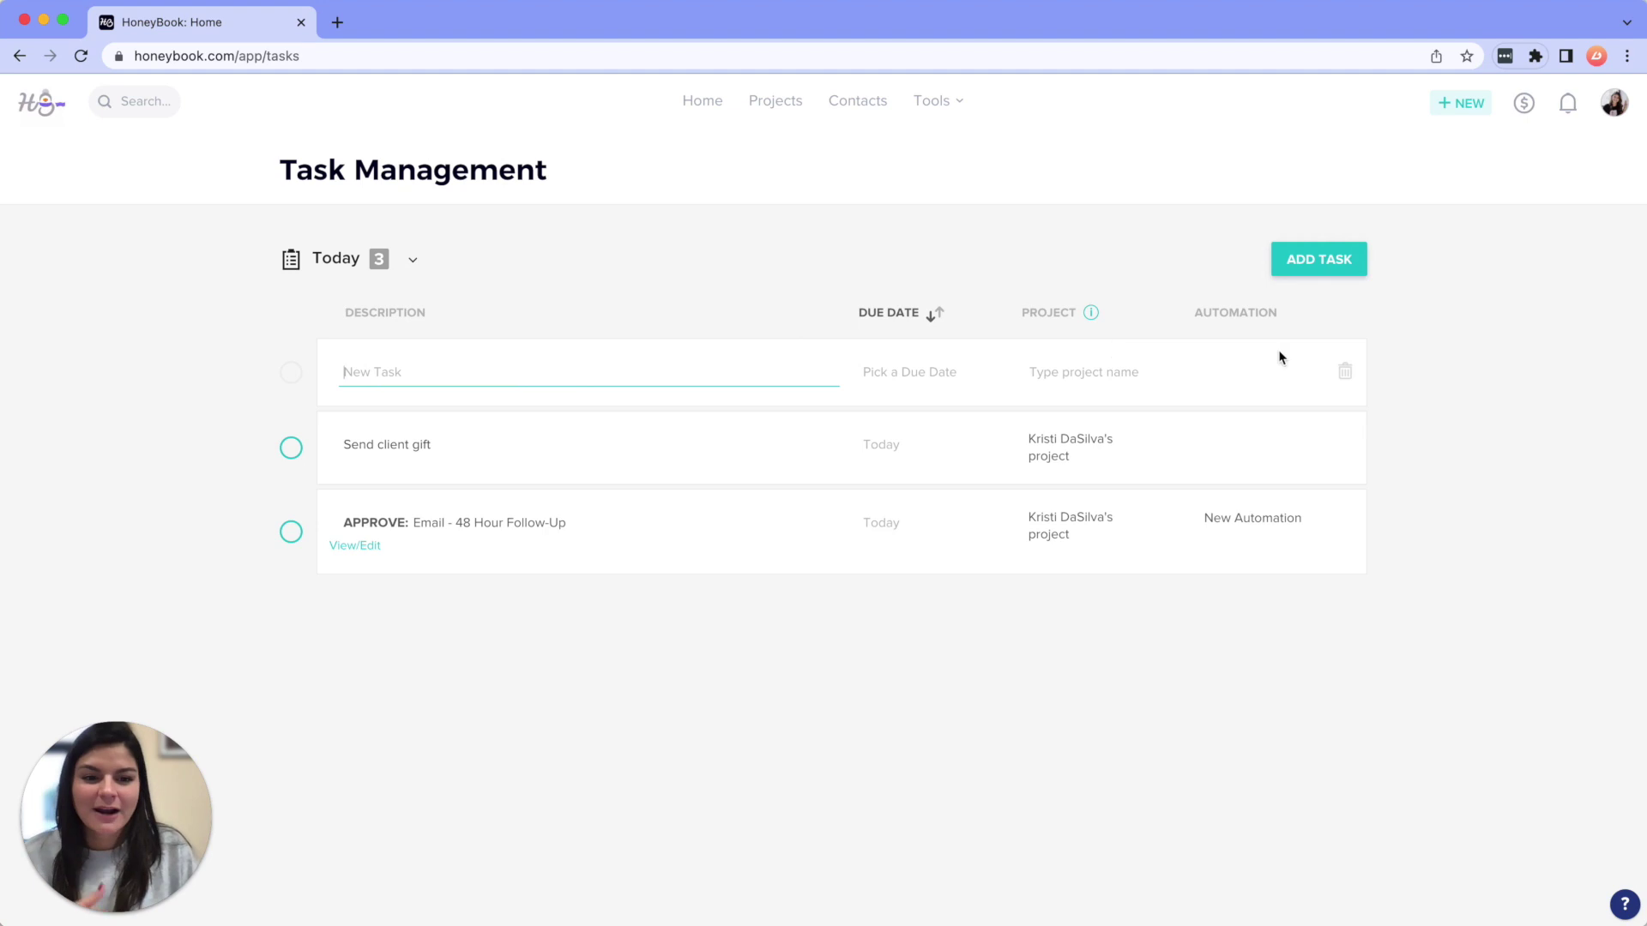
pyautogui.click(1345, 373)
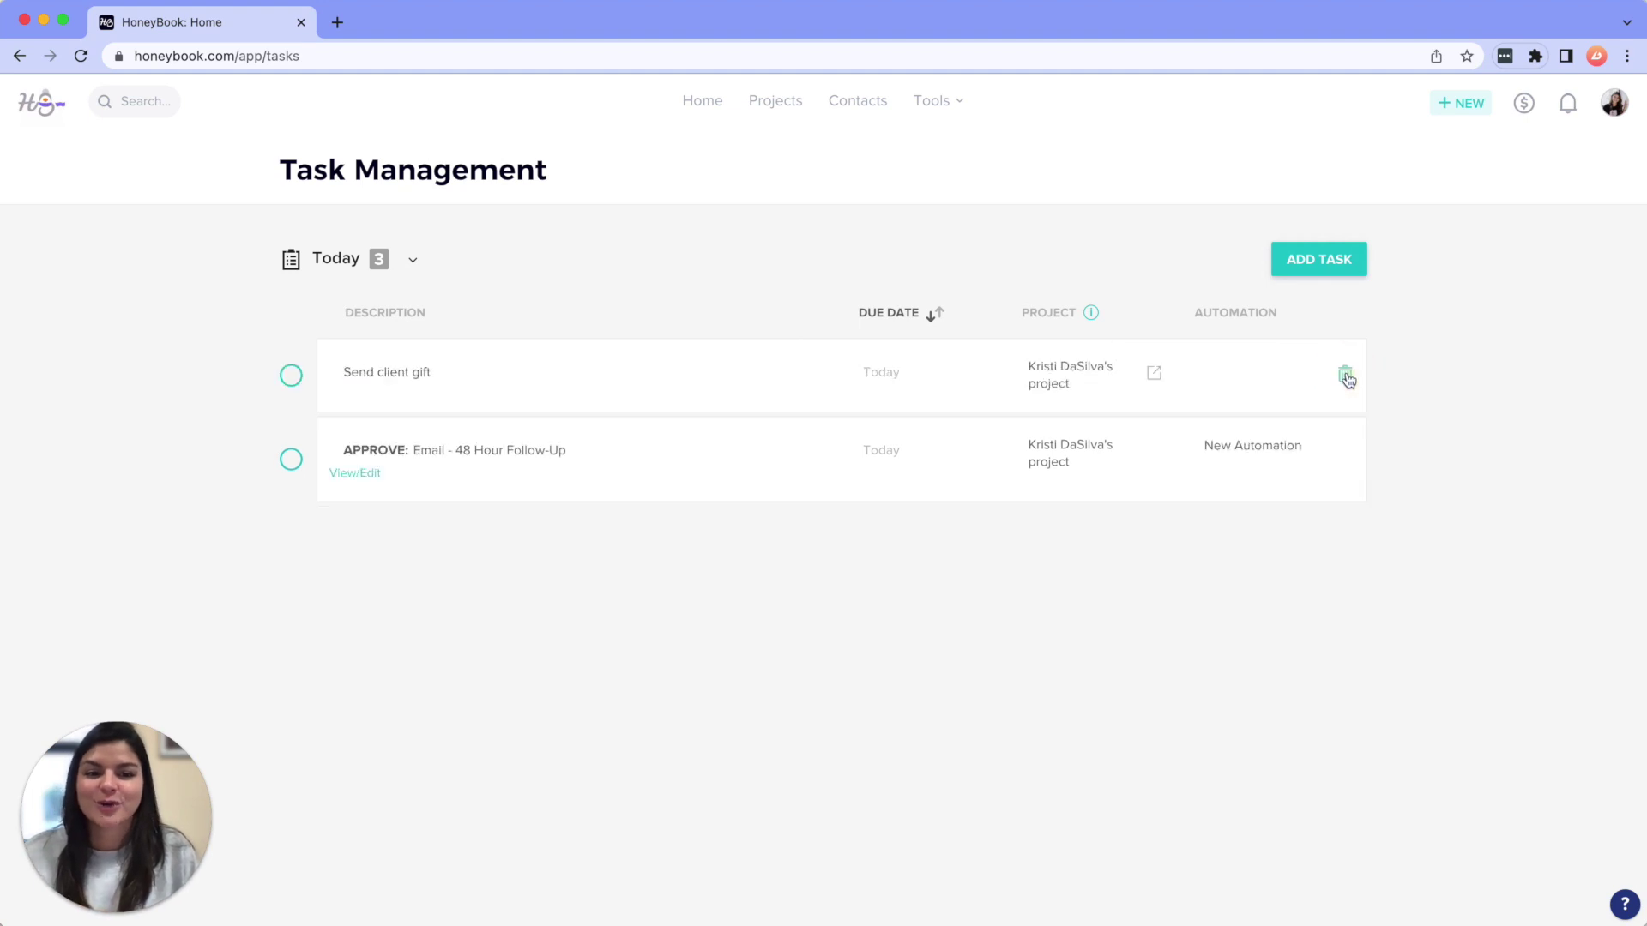
pyautogui.click(703, 102)
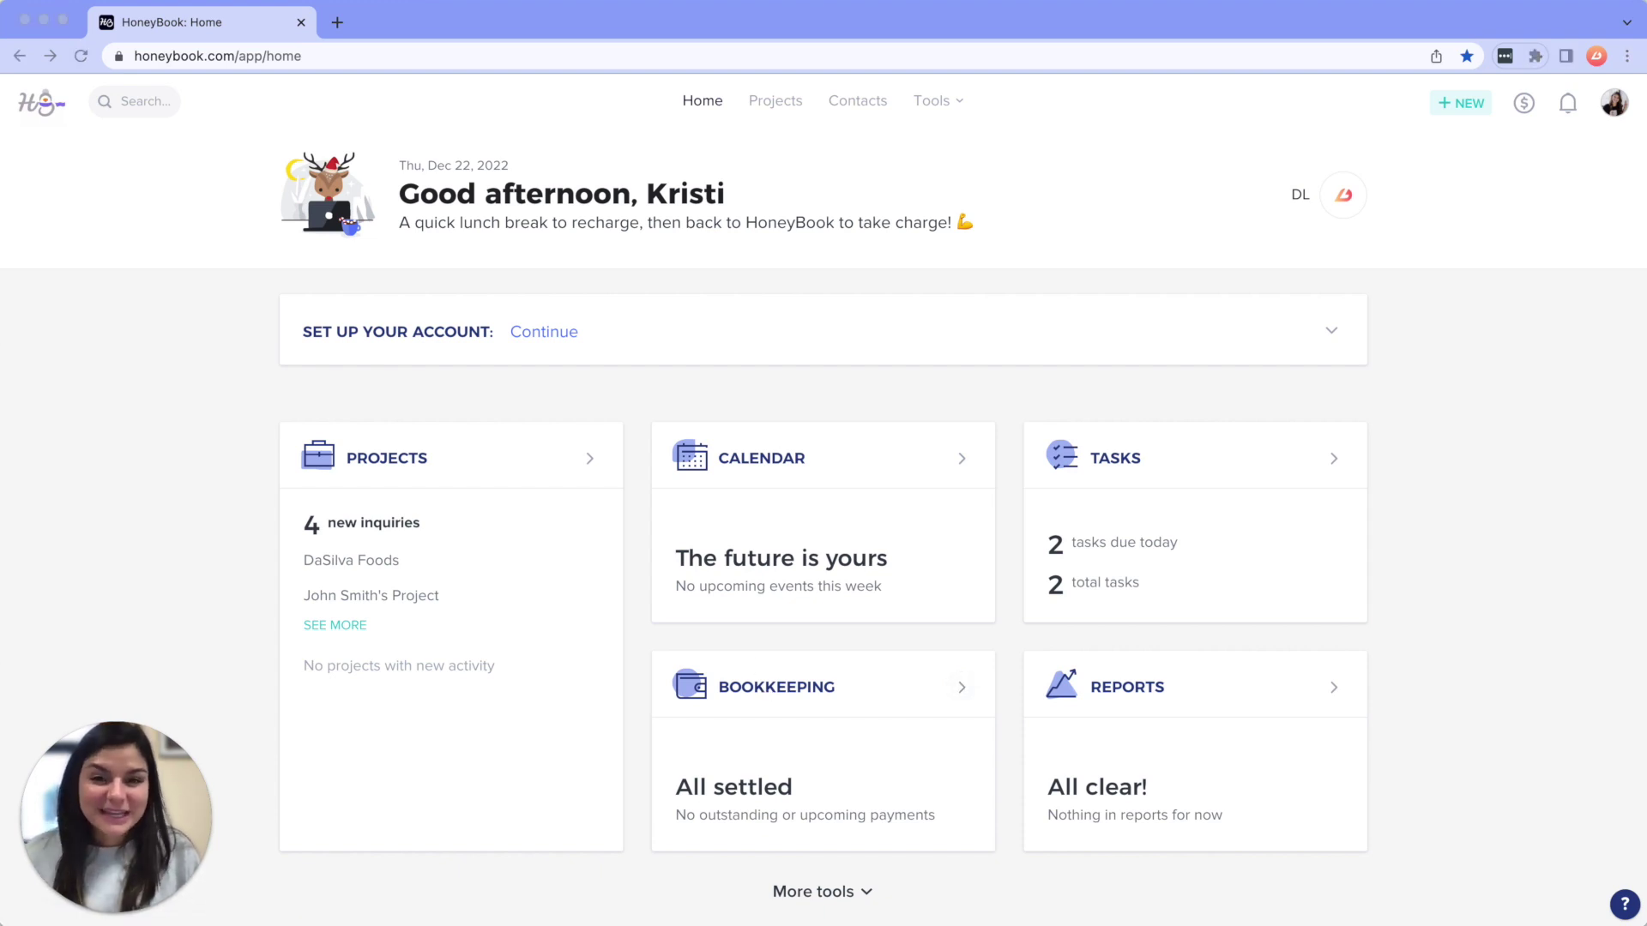
# Open the projects pipeline and review its stages from Active Projects to Completed, including the Inquiry and Follow Up project lists.
pyautogui.click(780, 105)
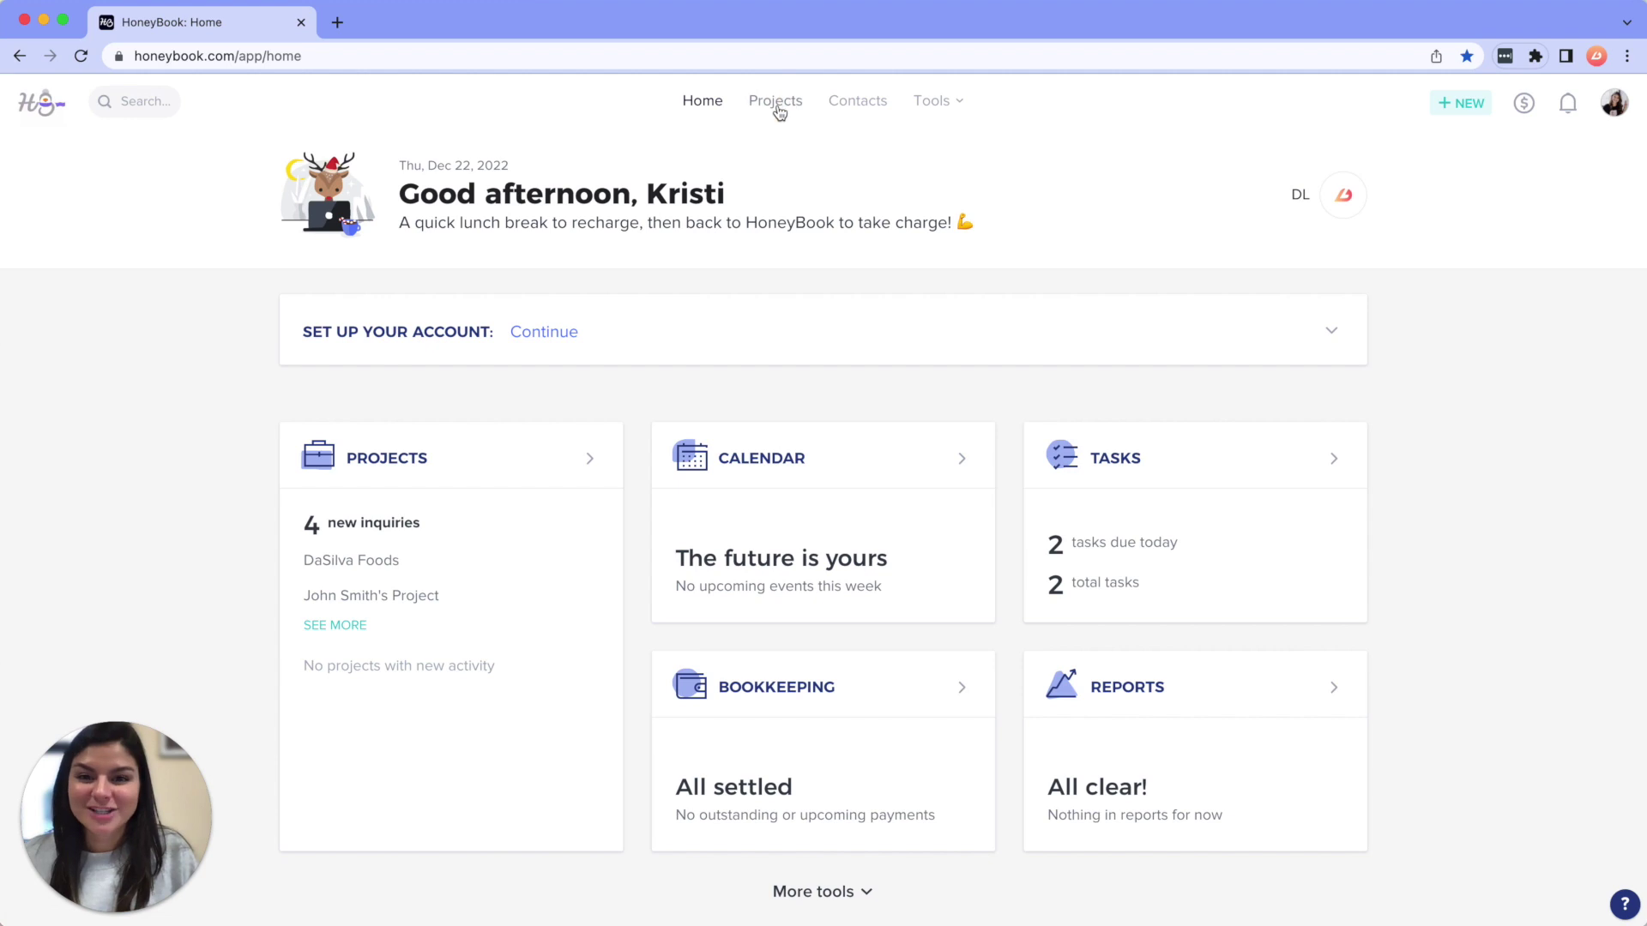
pyautogui.click(777, 110)
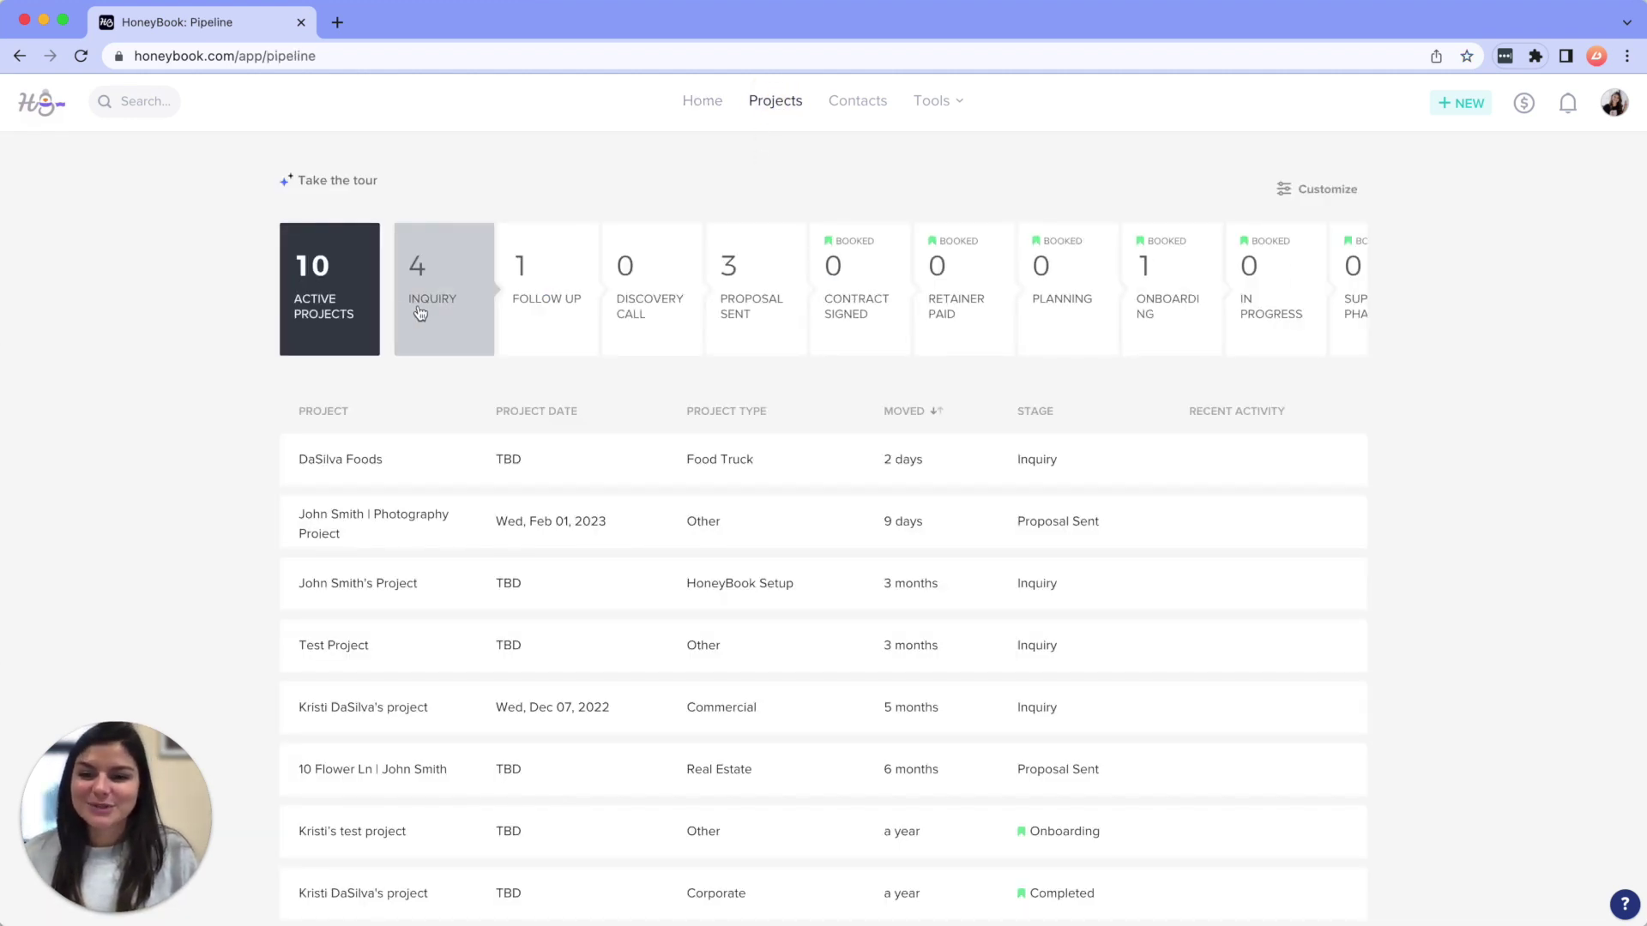
pyautogui.hscroll(3, 1287, 317)
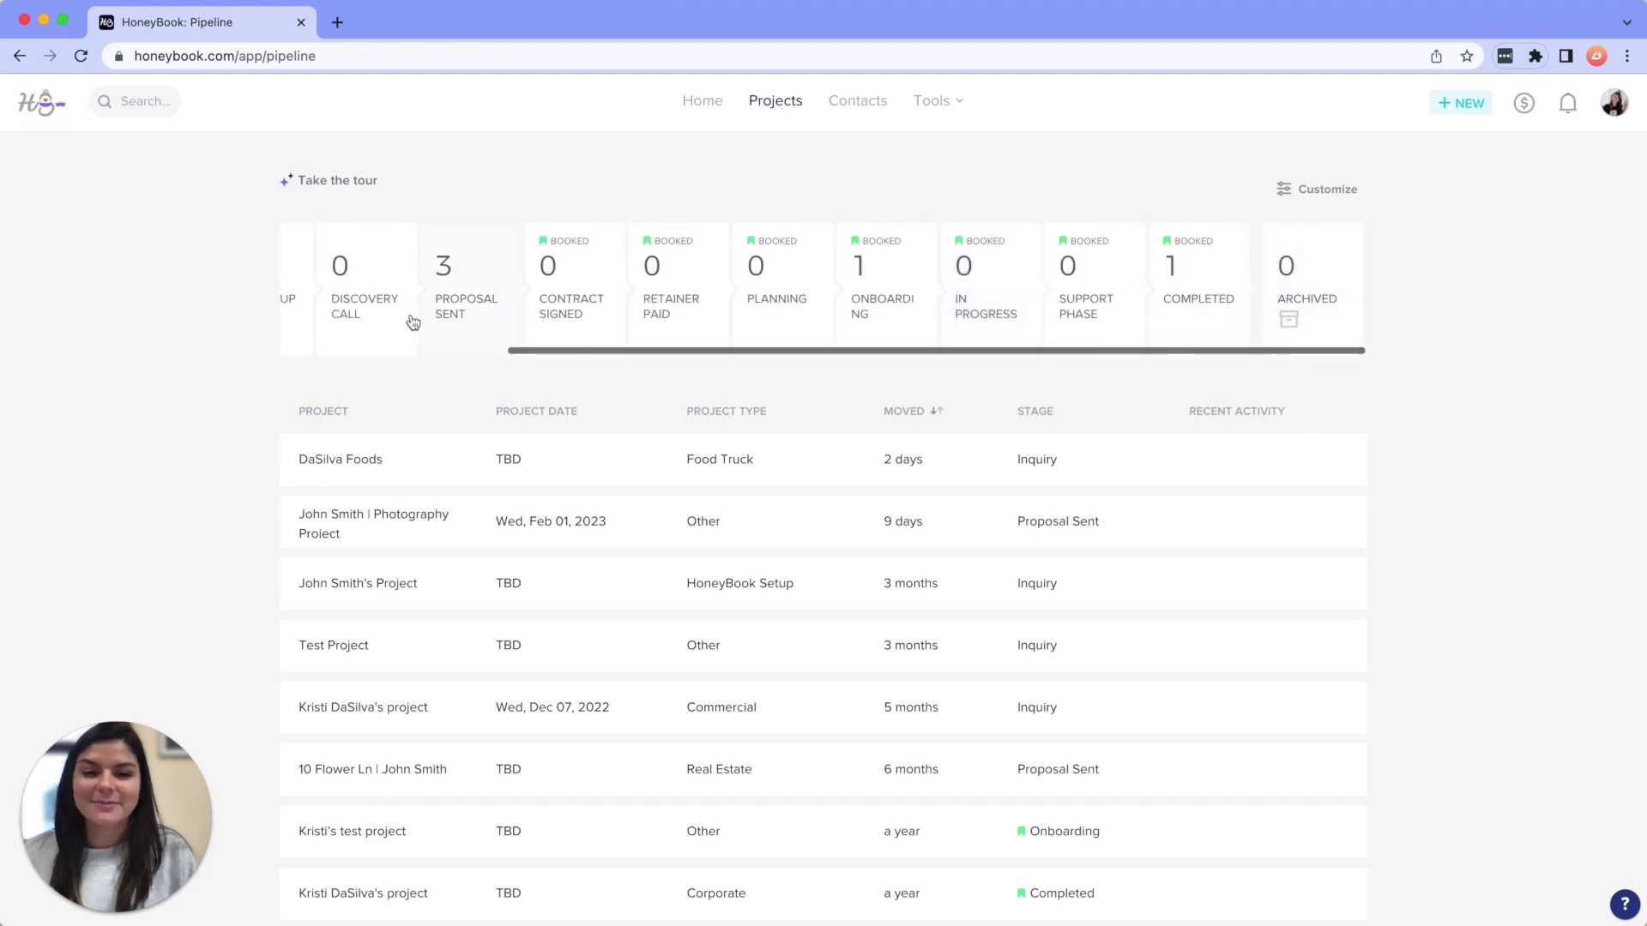
pyautogui.hscroll(-3, 716, 315)
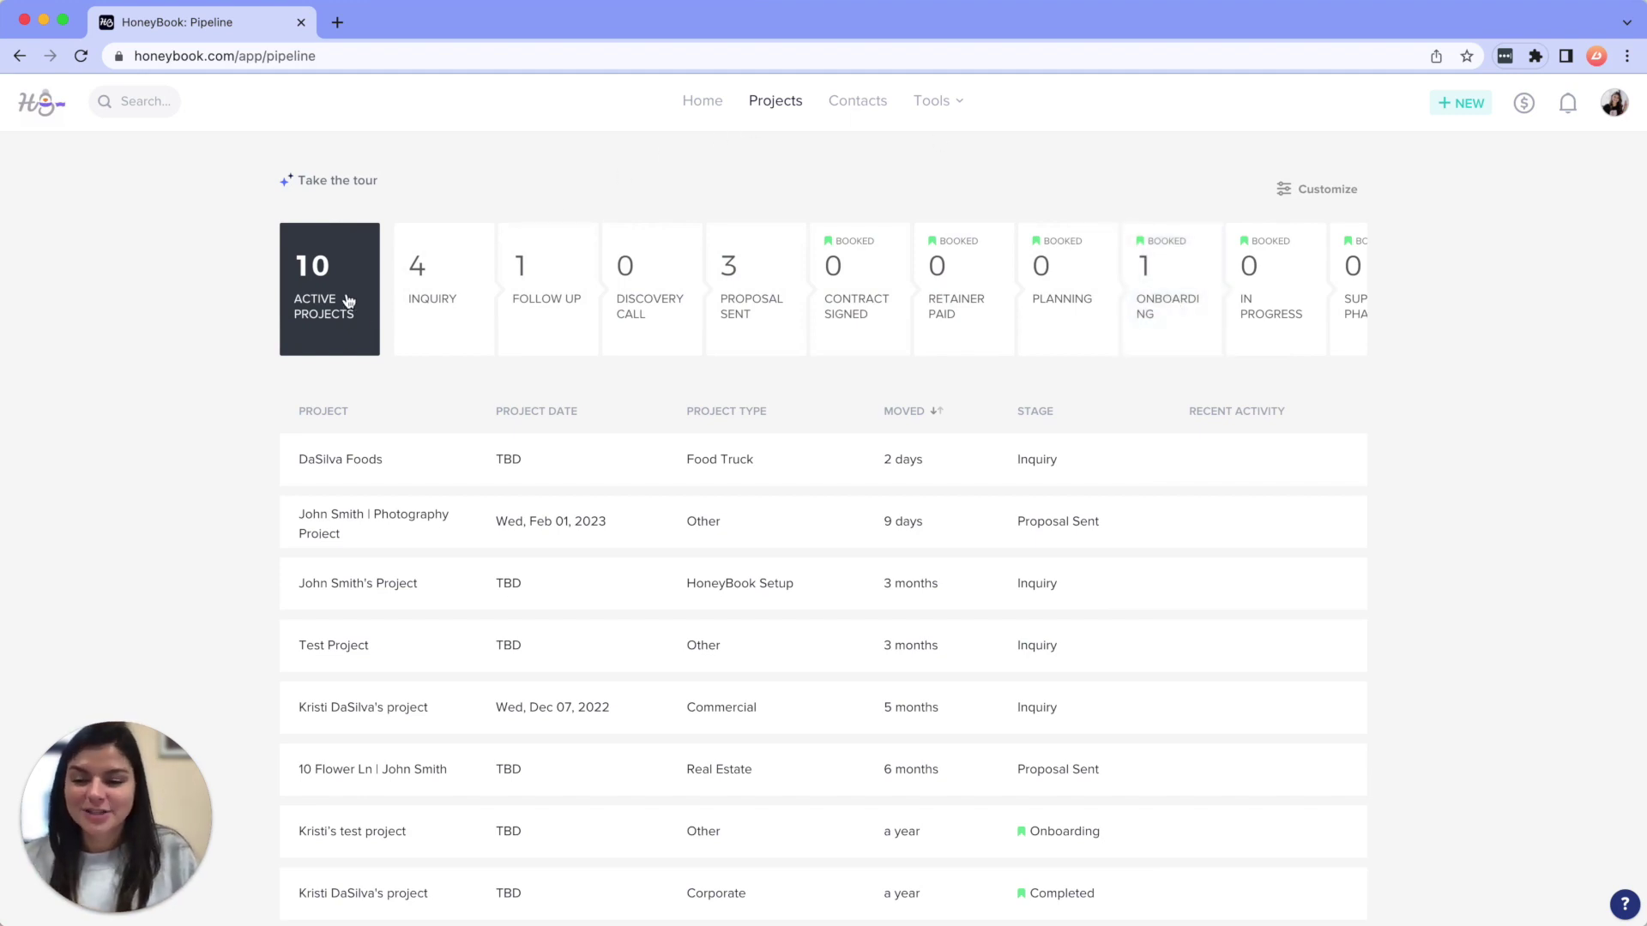
pyautogui.hscroll(3, 1007, 275)
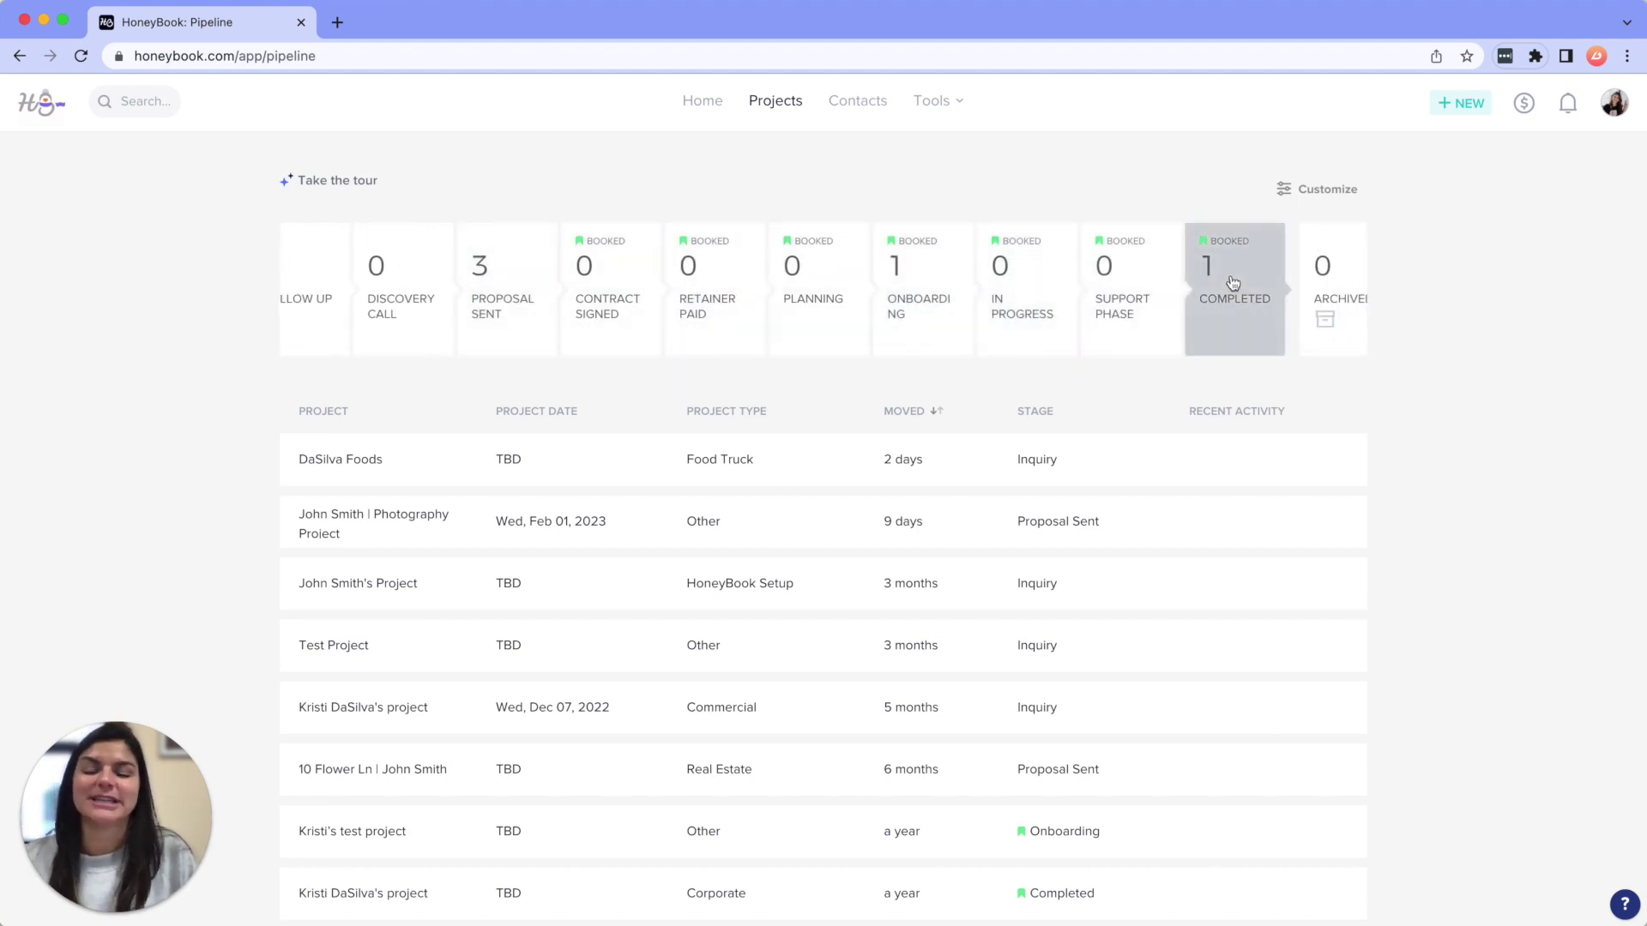
pyautogui.hscroll(-3, 927, 292)
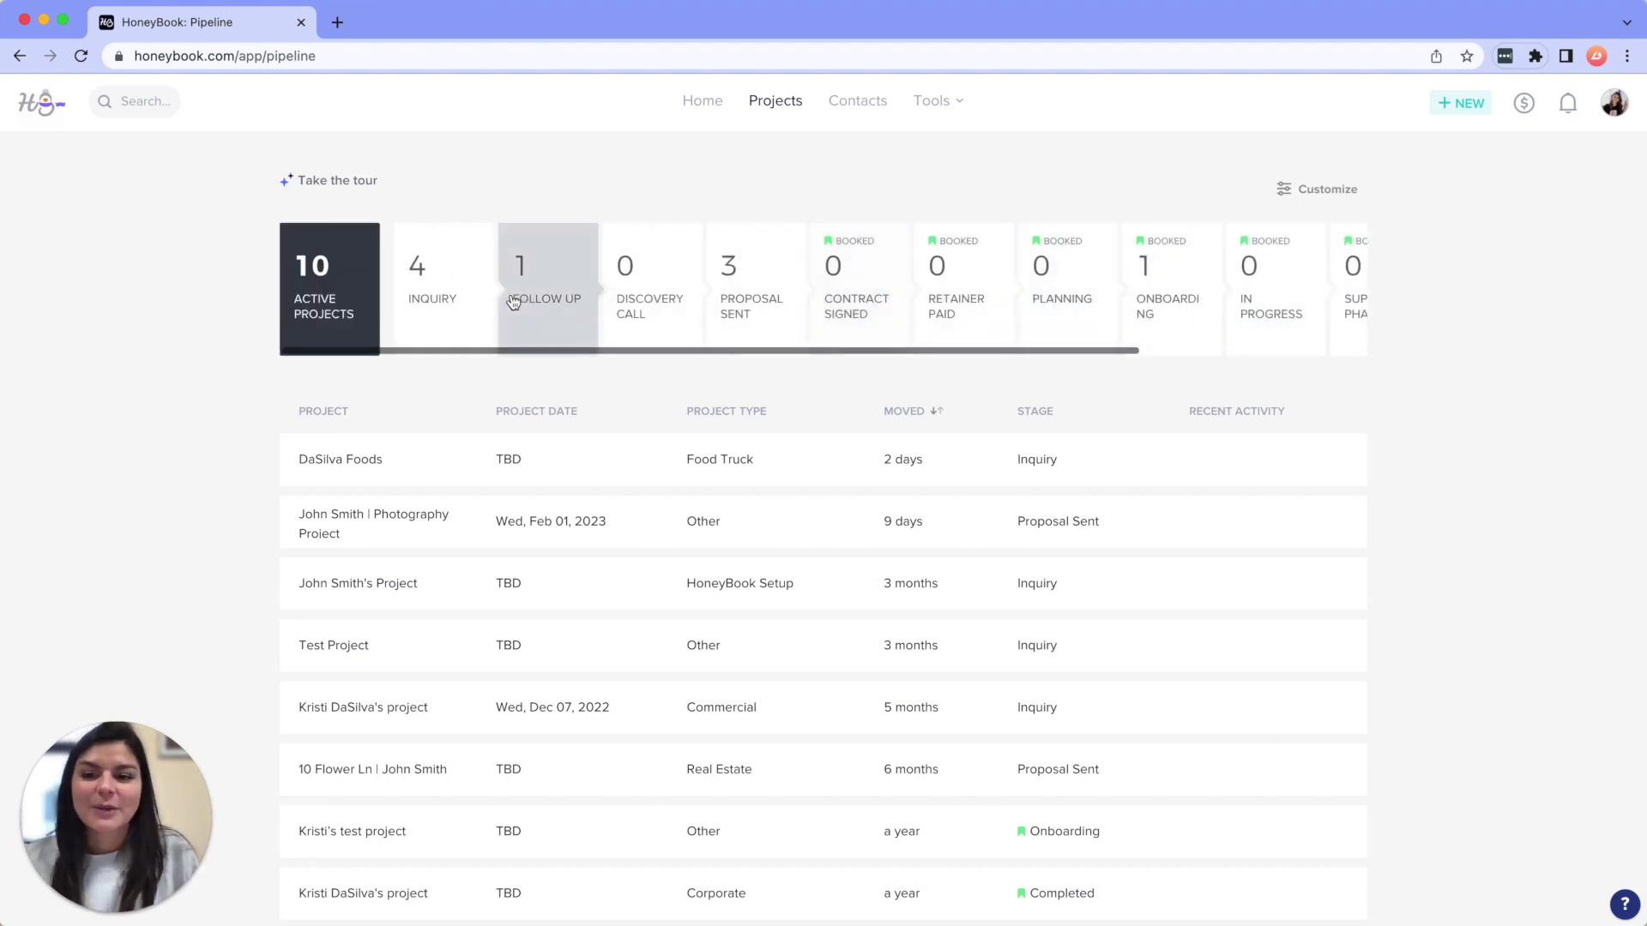
pyautogui.click(436, 301)
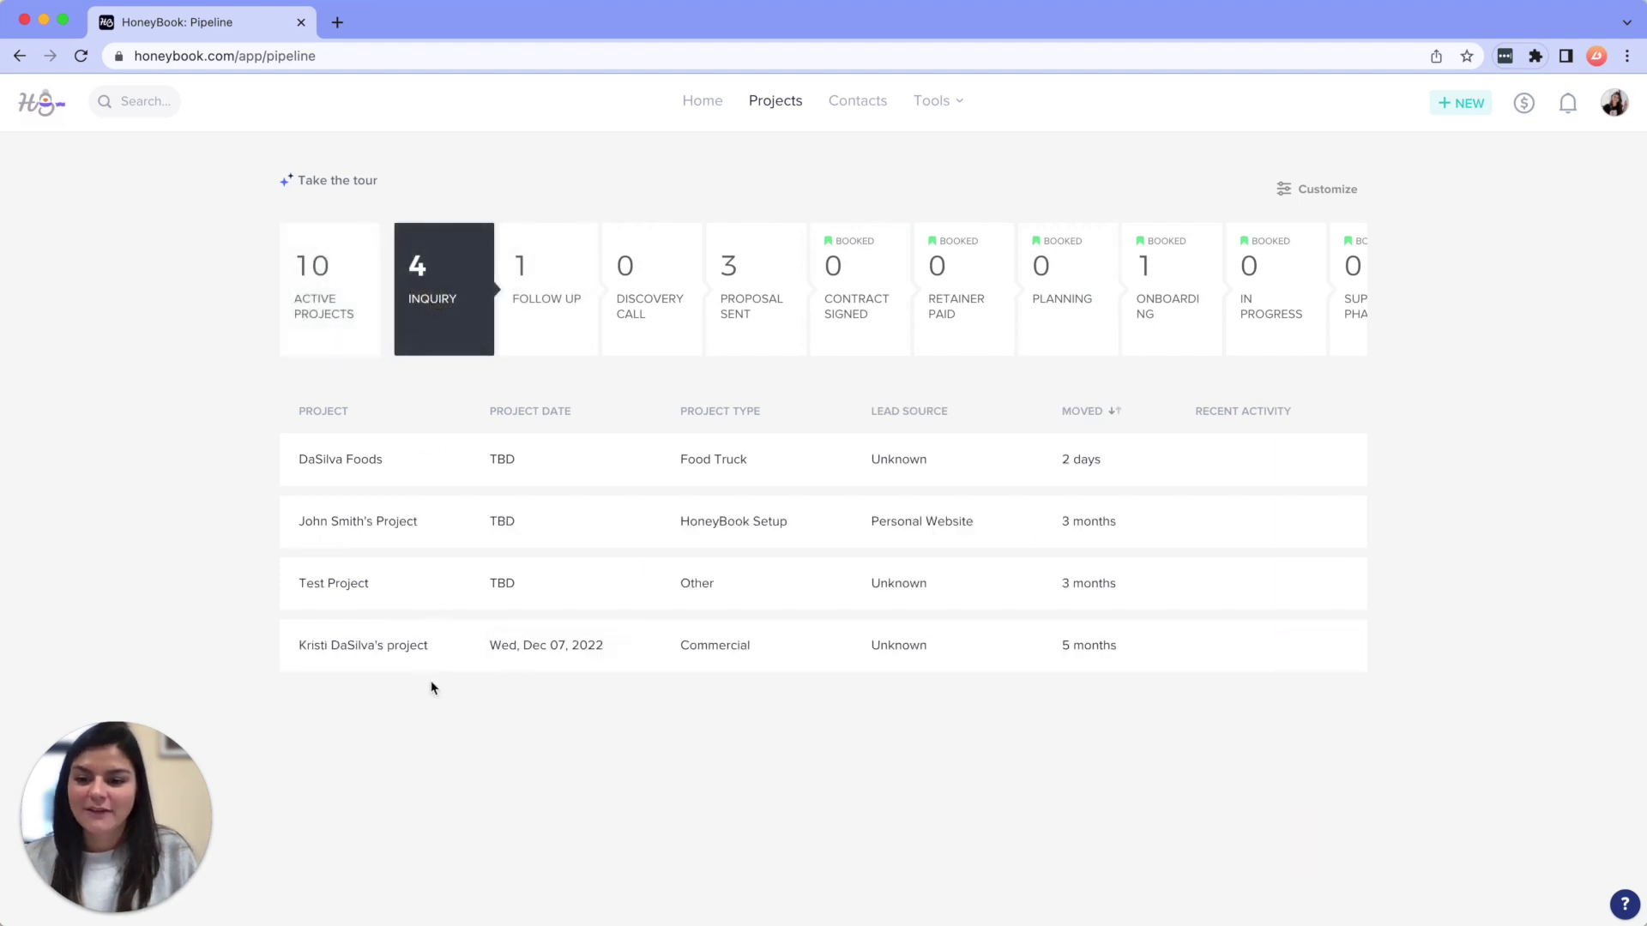
pyautogui.click(540, 307)
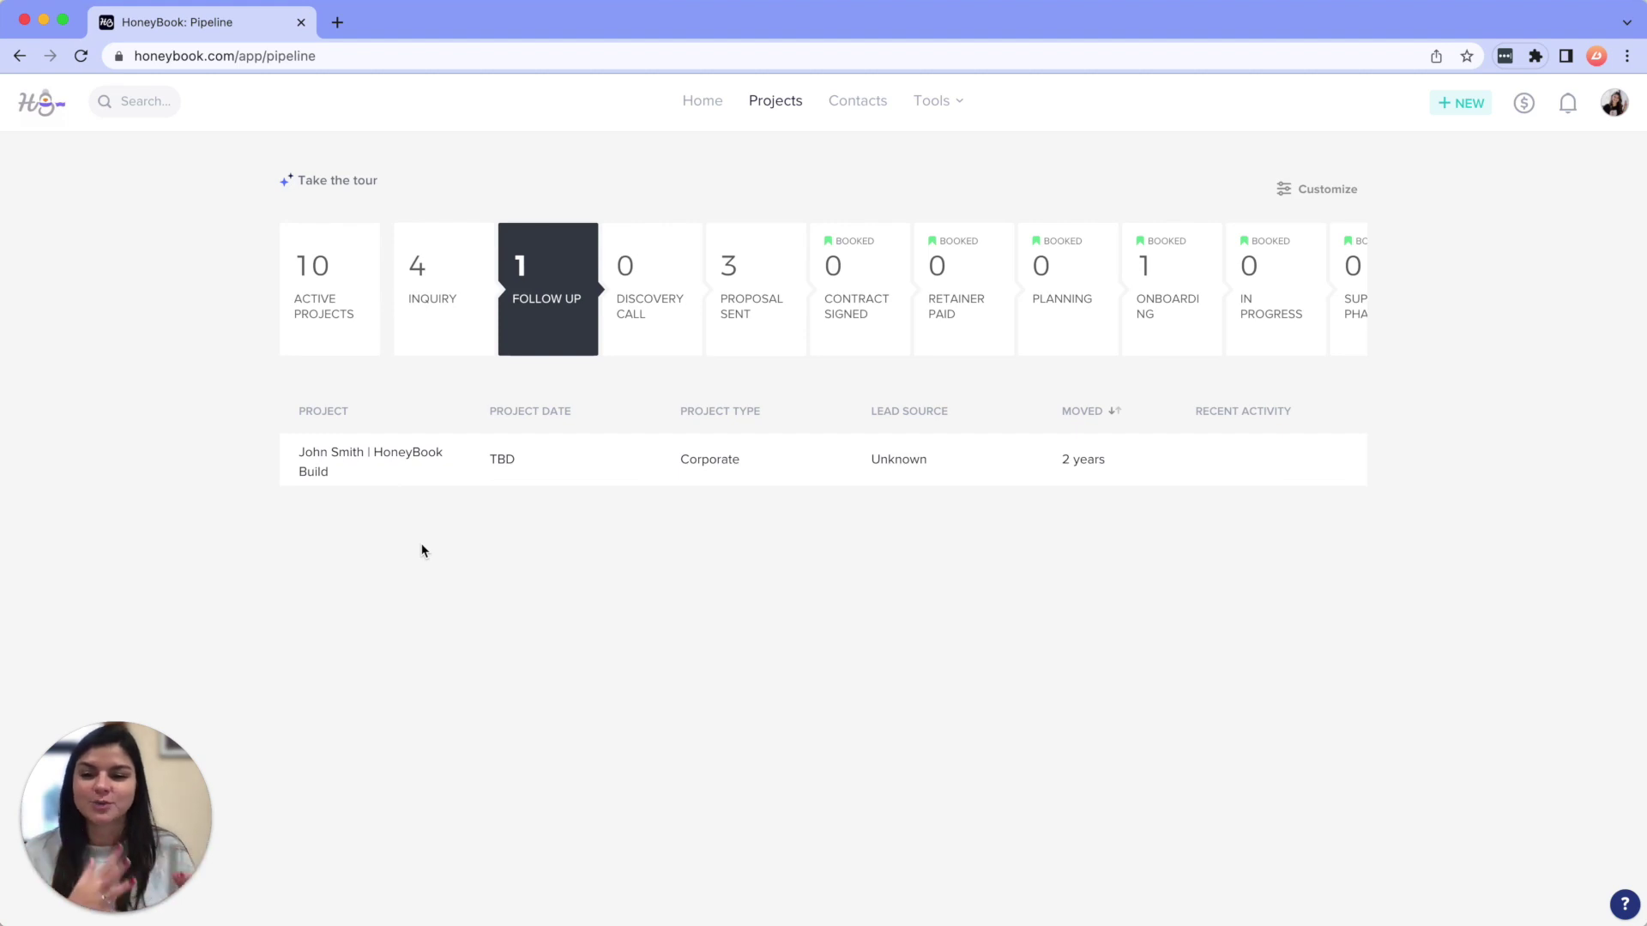
# Examine the bulk stage-move options for the project in the Follow Up stage, leaving it deselected.
pyautogui.click(253, 461)
pyautogui.click(417, 412)
pyautogui.click(445, 513)
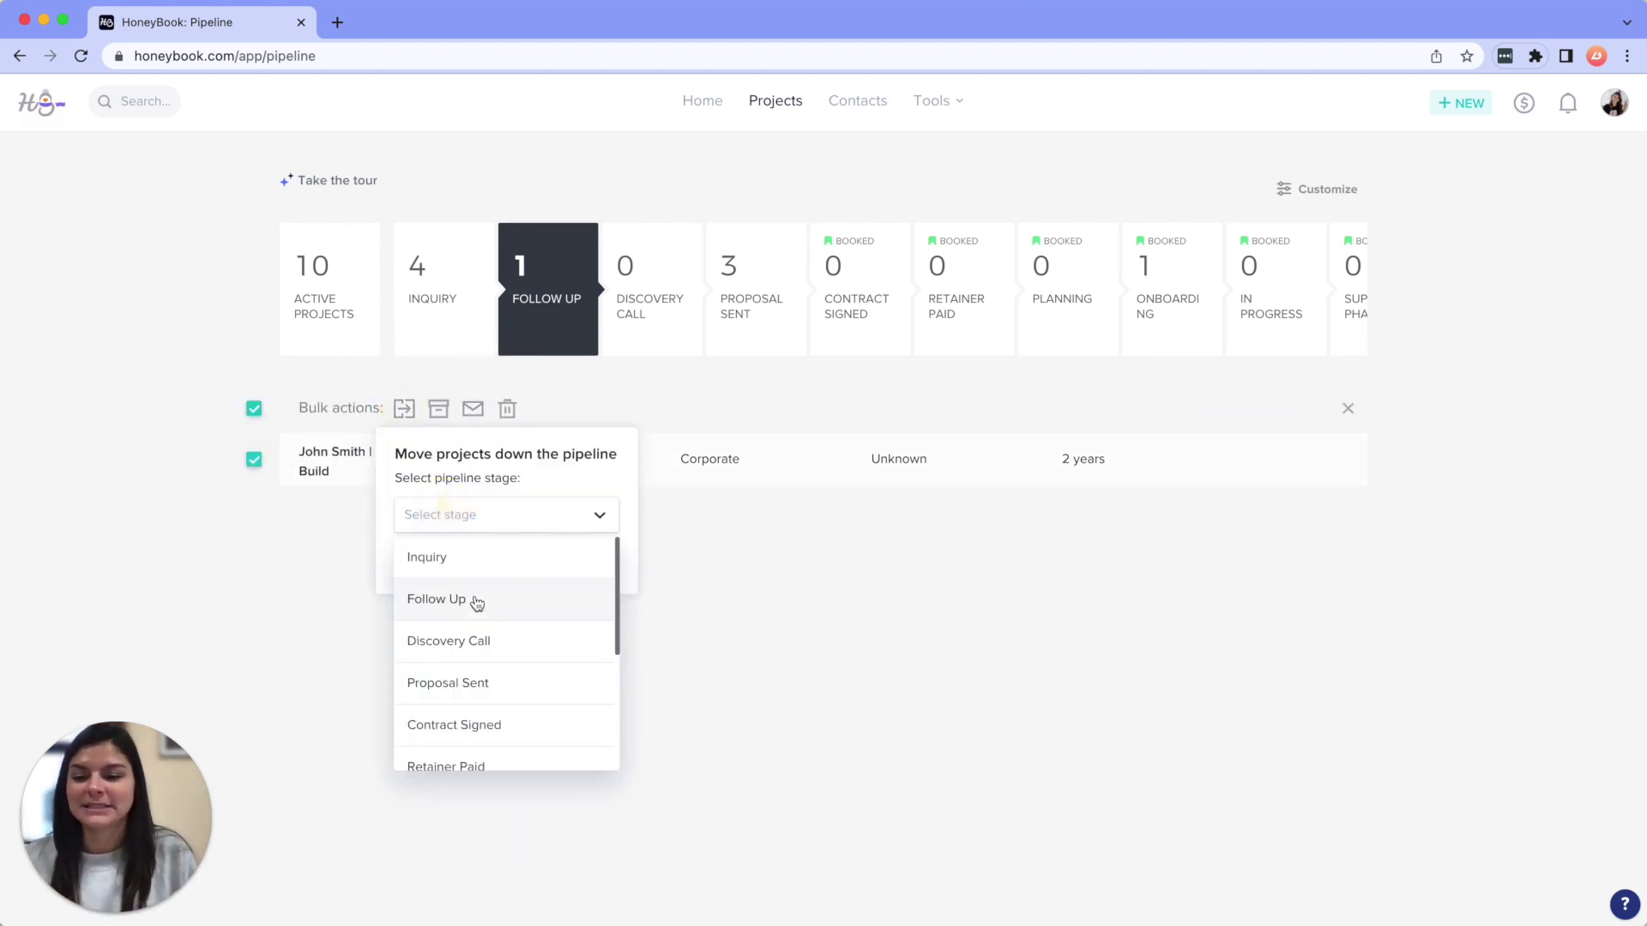
pyautogui.click(522, 744)
pyautogui.click(262, 403)
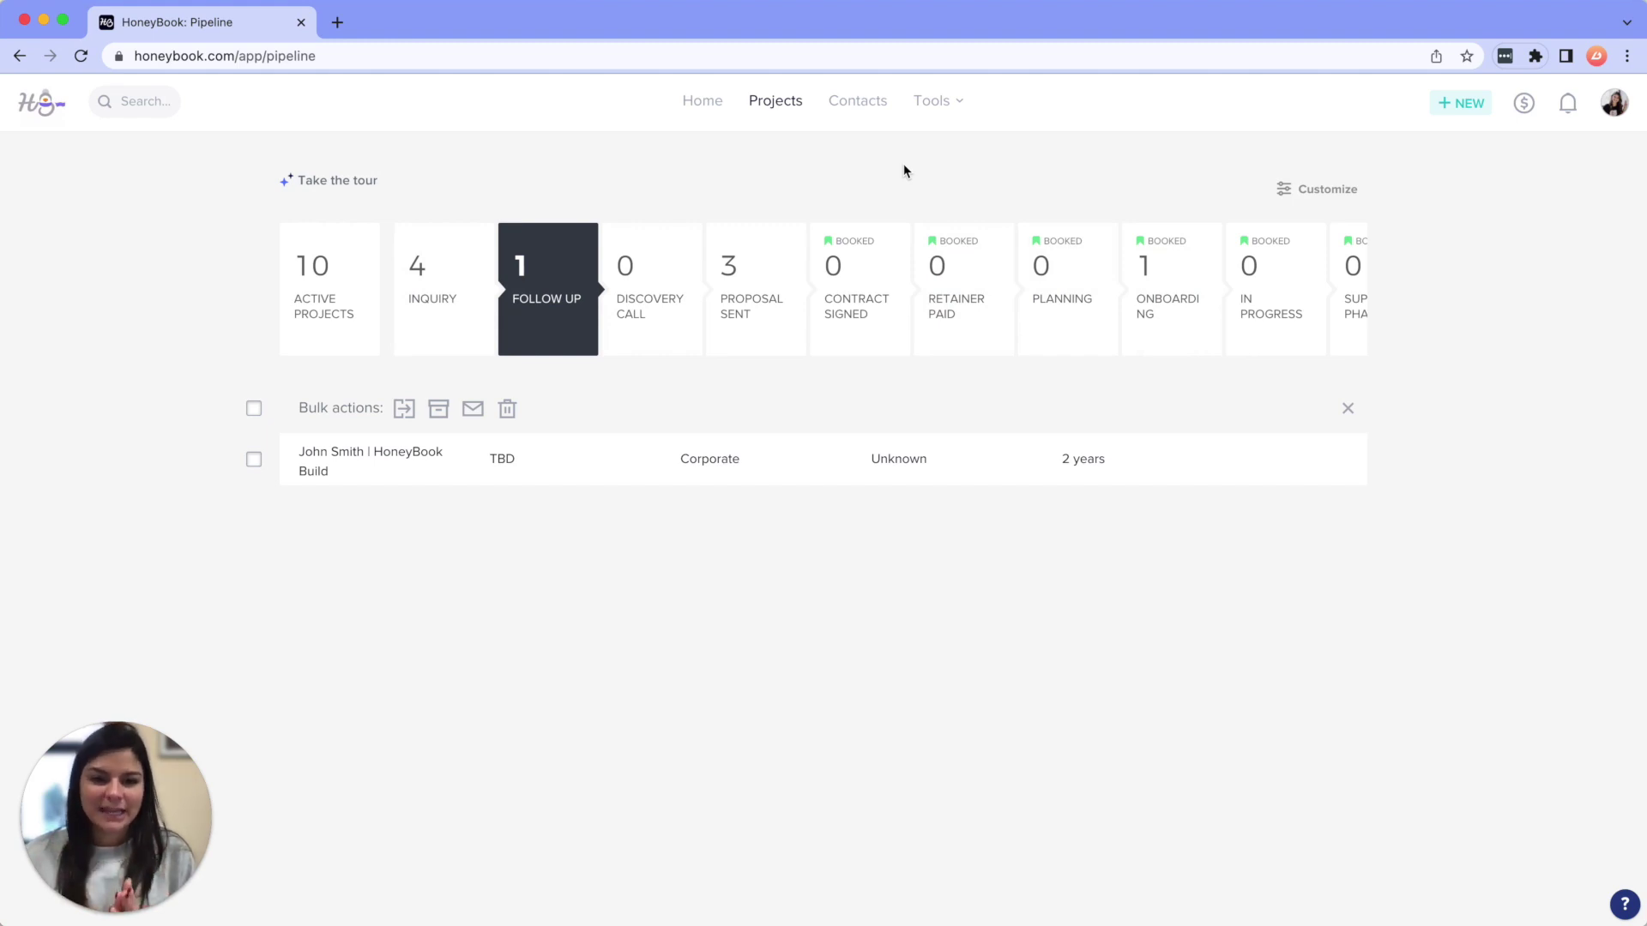
# Review the pipeline stages through Archived and list the projects in the Inquiry stage.
pyautogui.hscroll(5, 1013, 261)
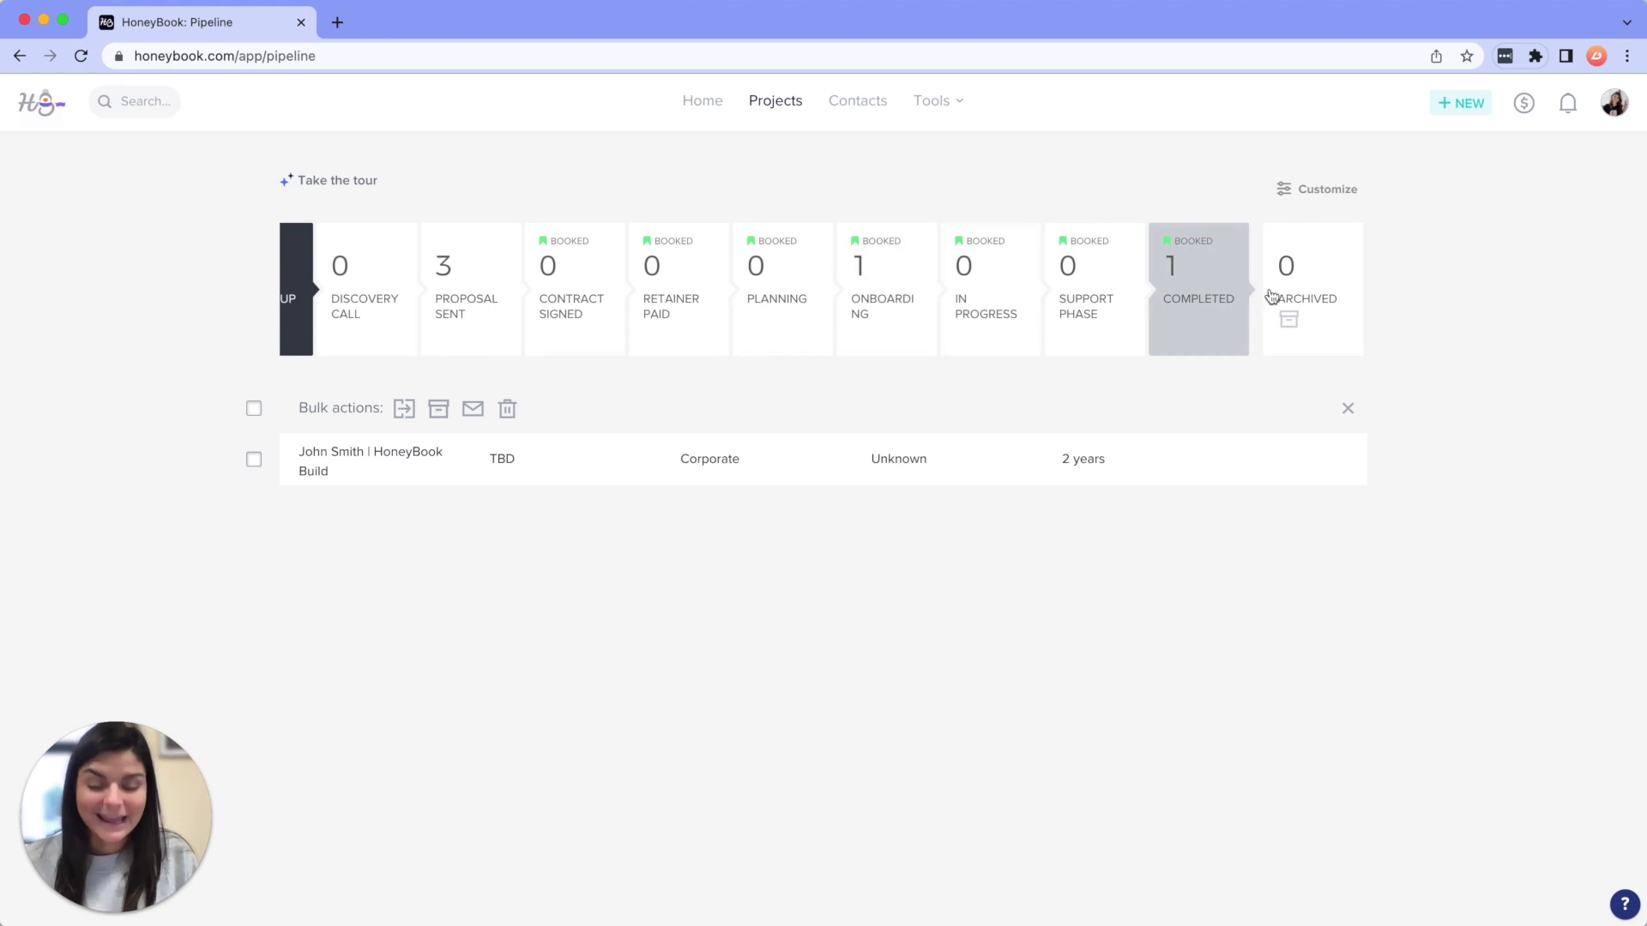
pyautogui.hscroll(-3, 884, 290)
pyautogui.hscroll(-3, 884, 290)
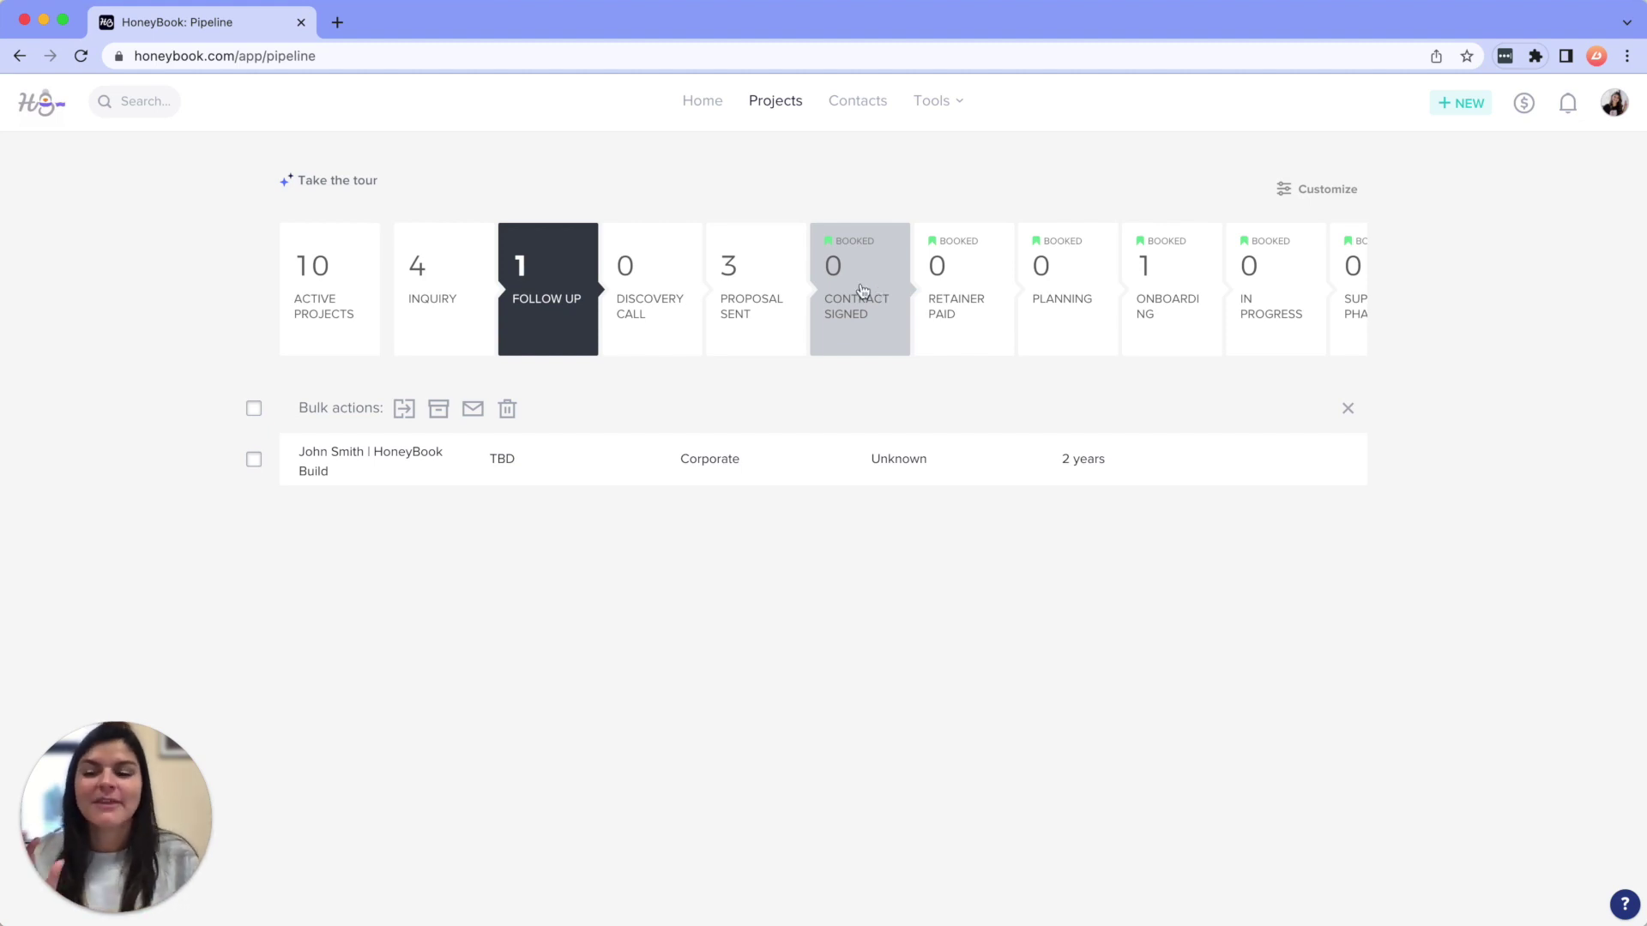
pyautogui.click(413, 271)
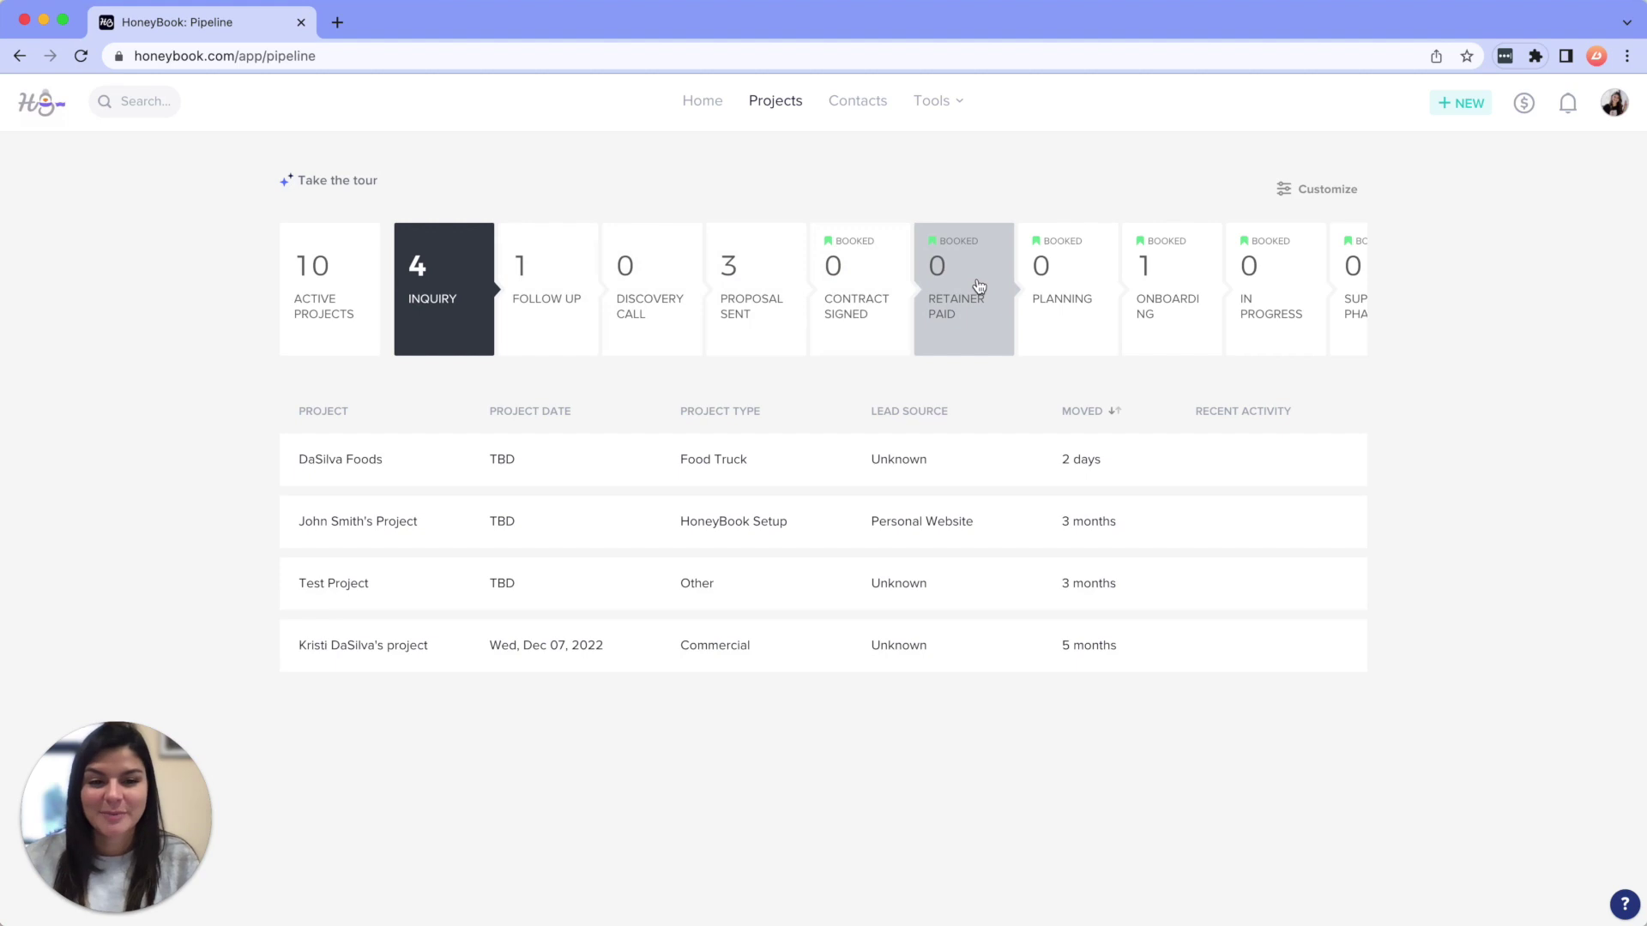
pyautogui.hscroll(5, 974, 286)
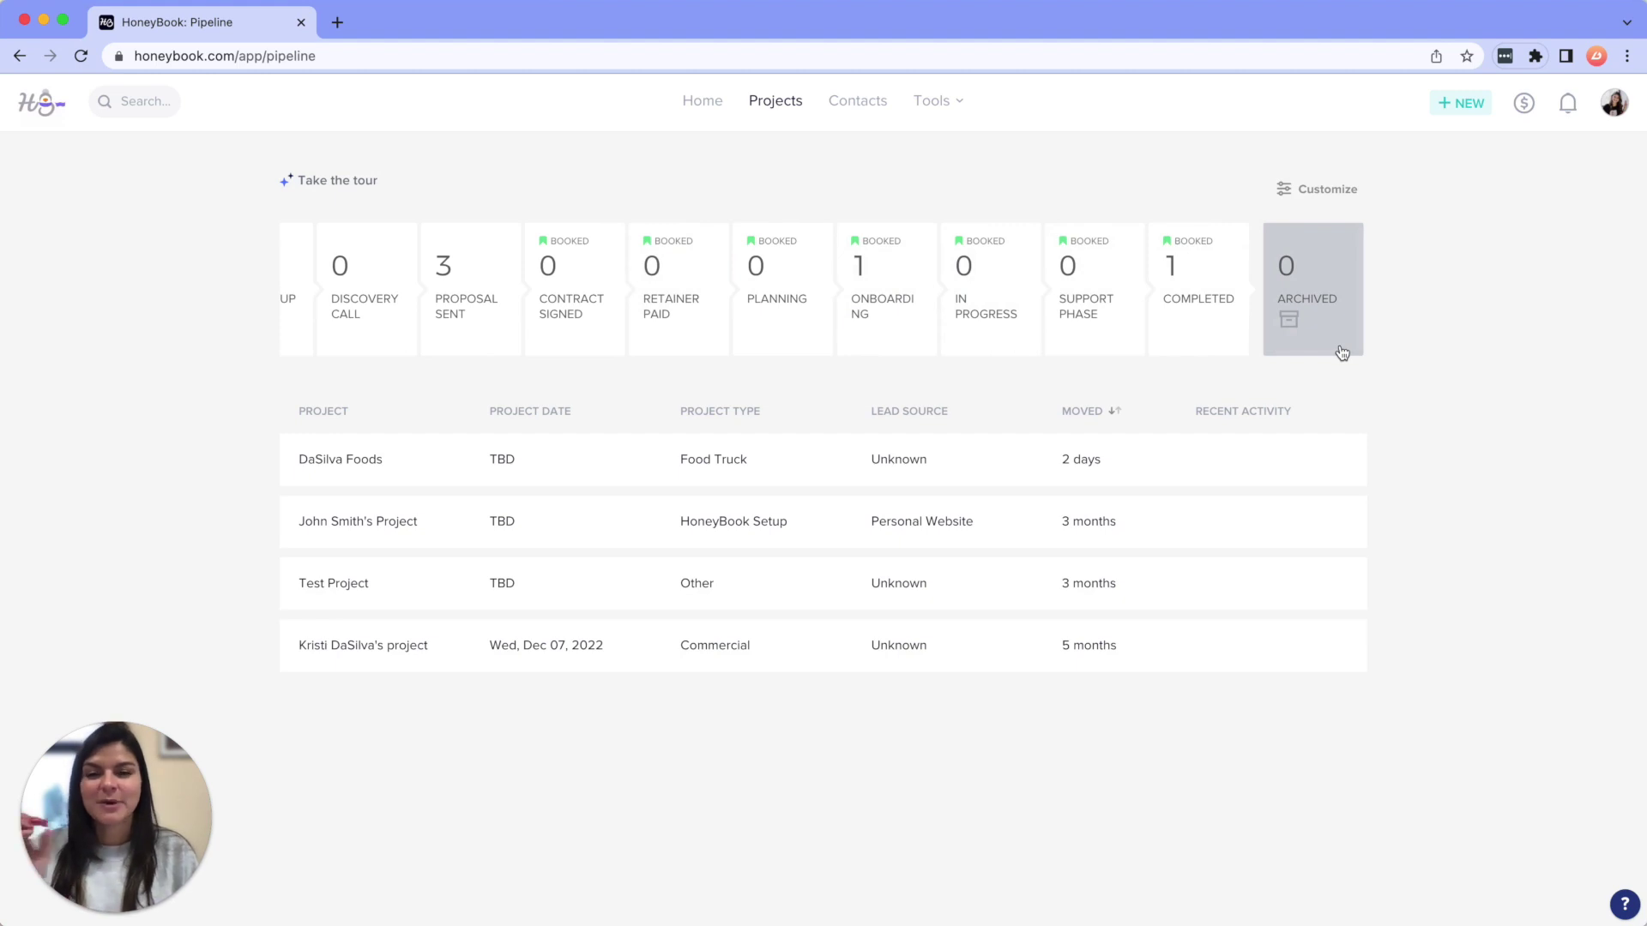
pyautogui.moveTo(258, 461)
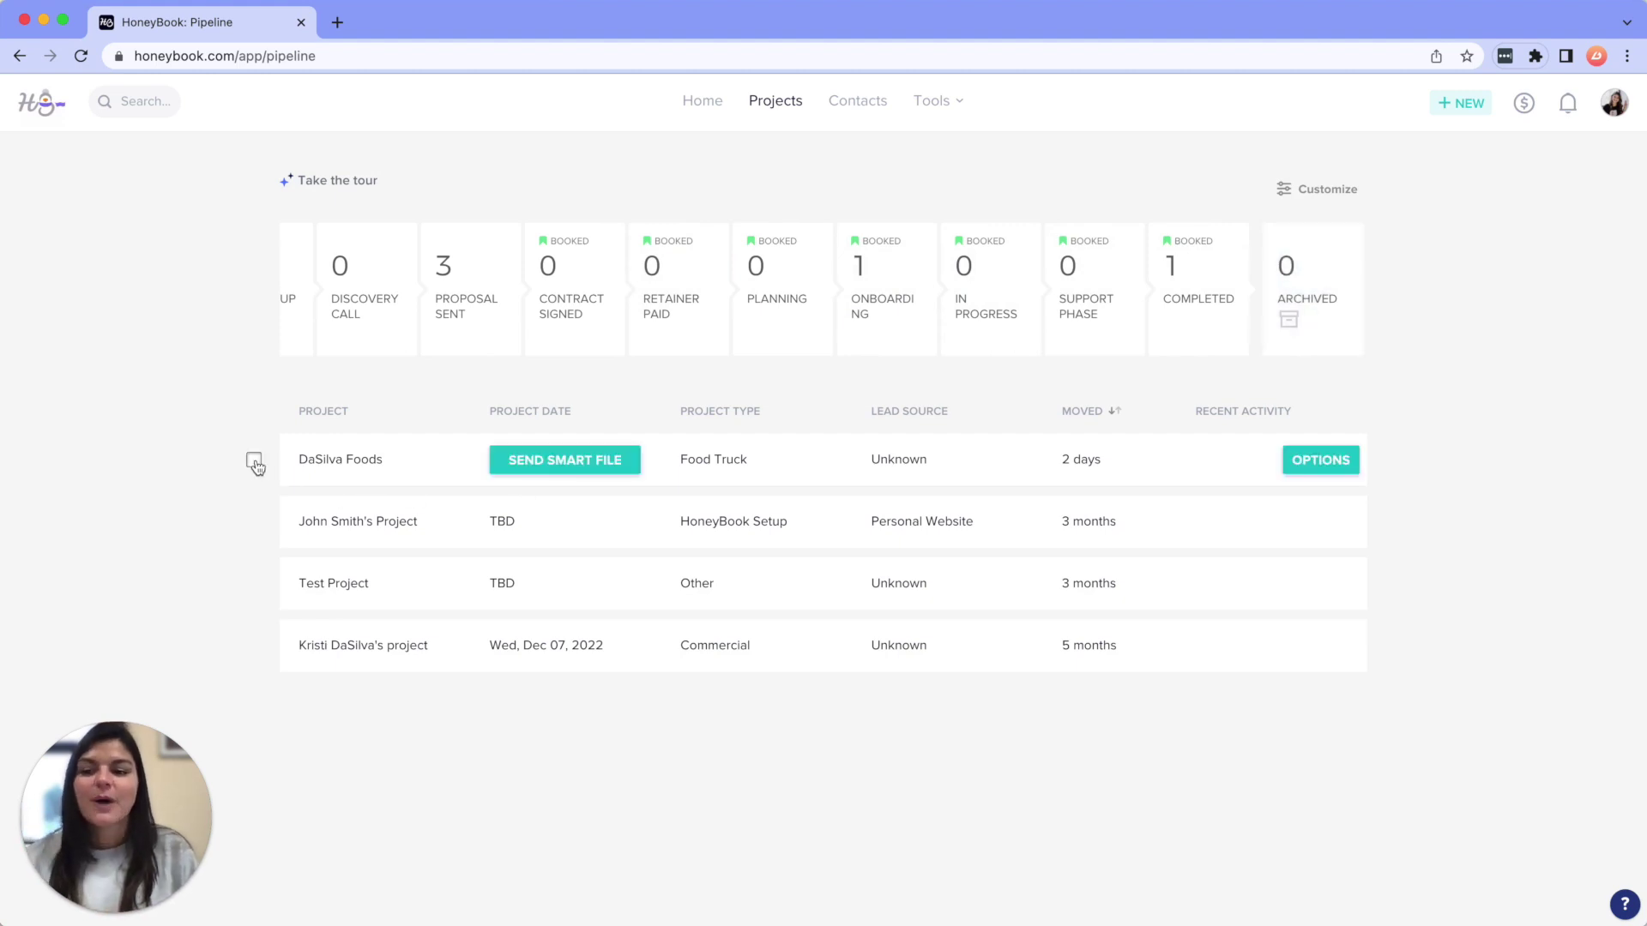
pyautogui.click(253, 463)
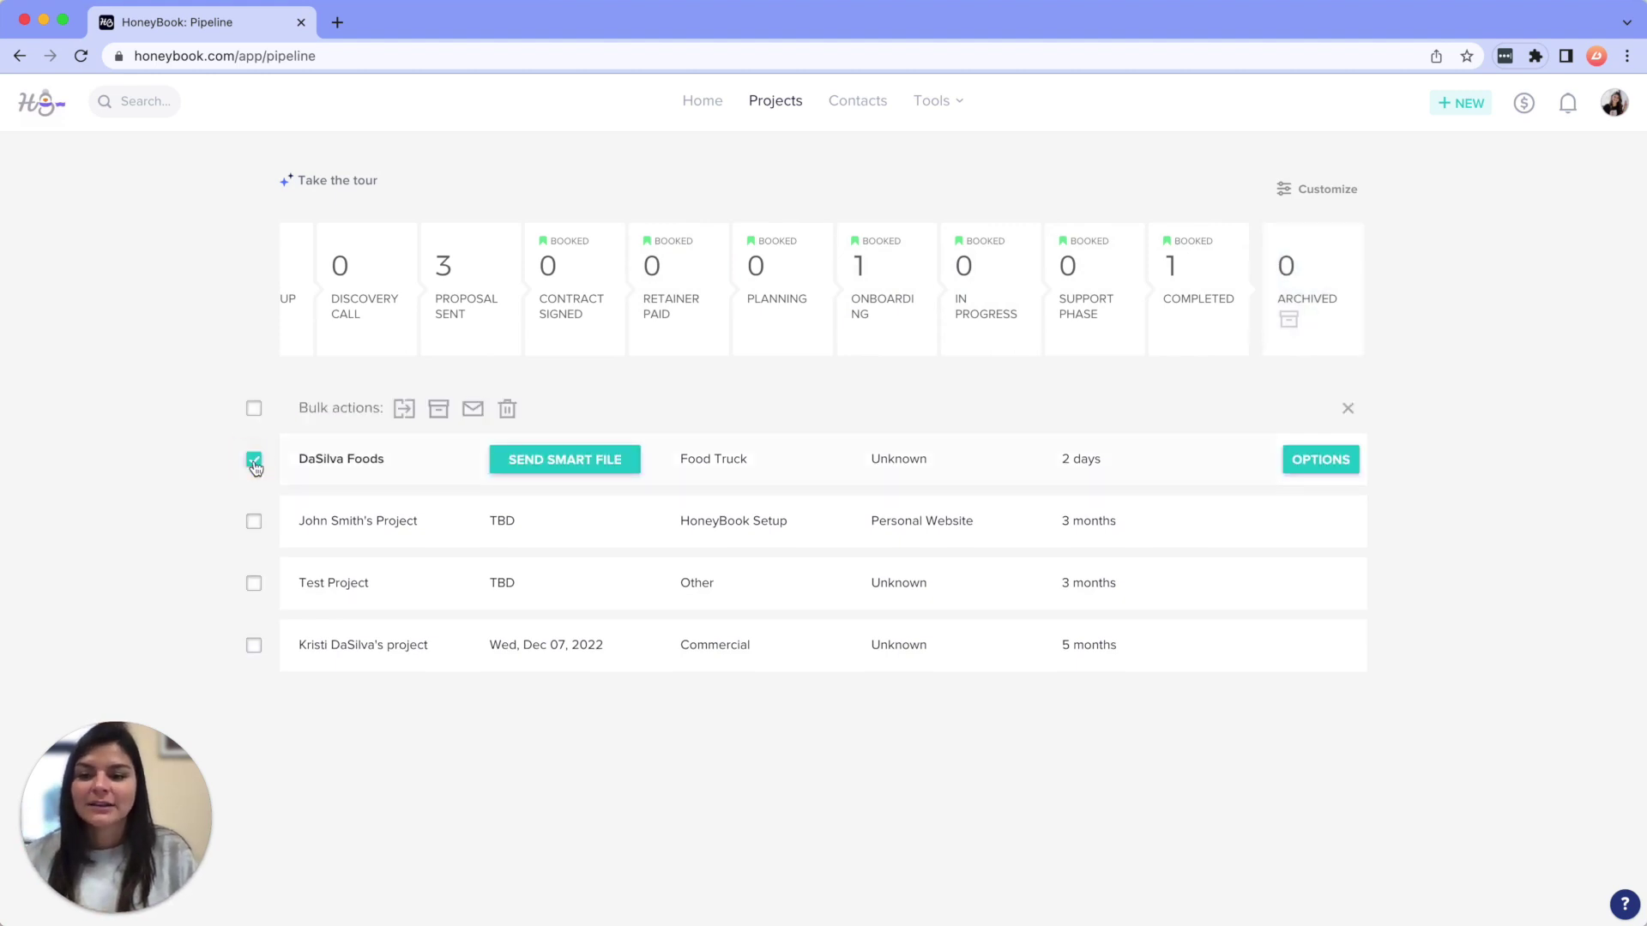
pyautogui.click(404, 409)
pyautogui.click(369, 434)
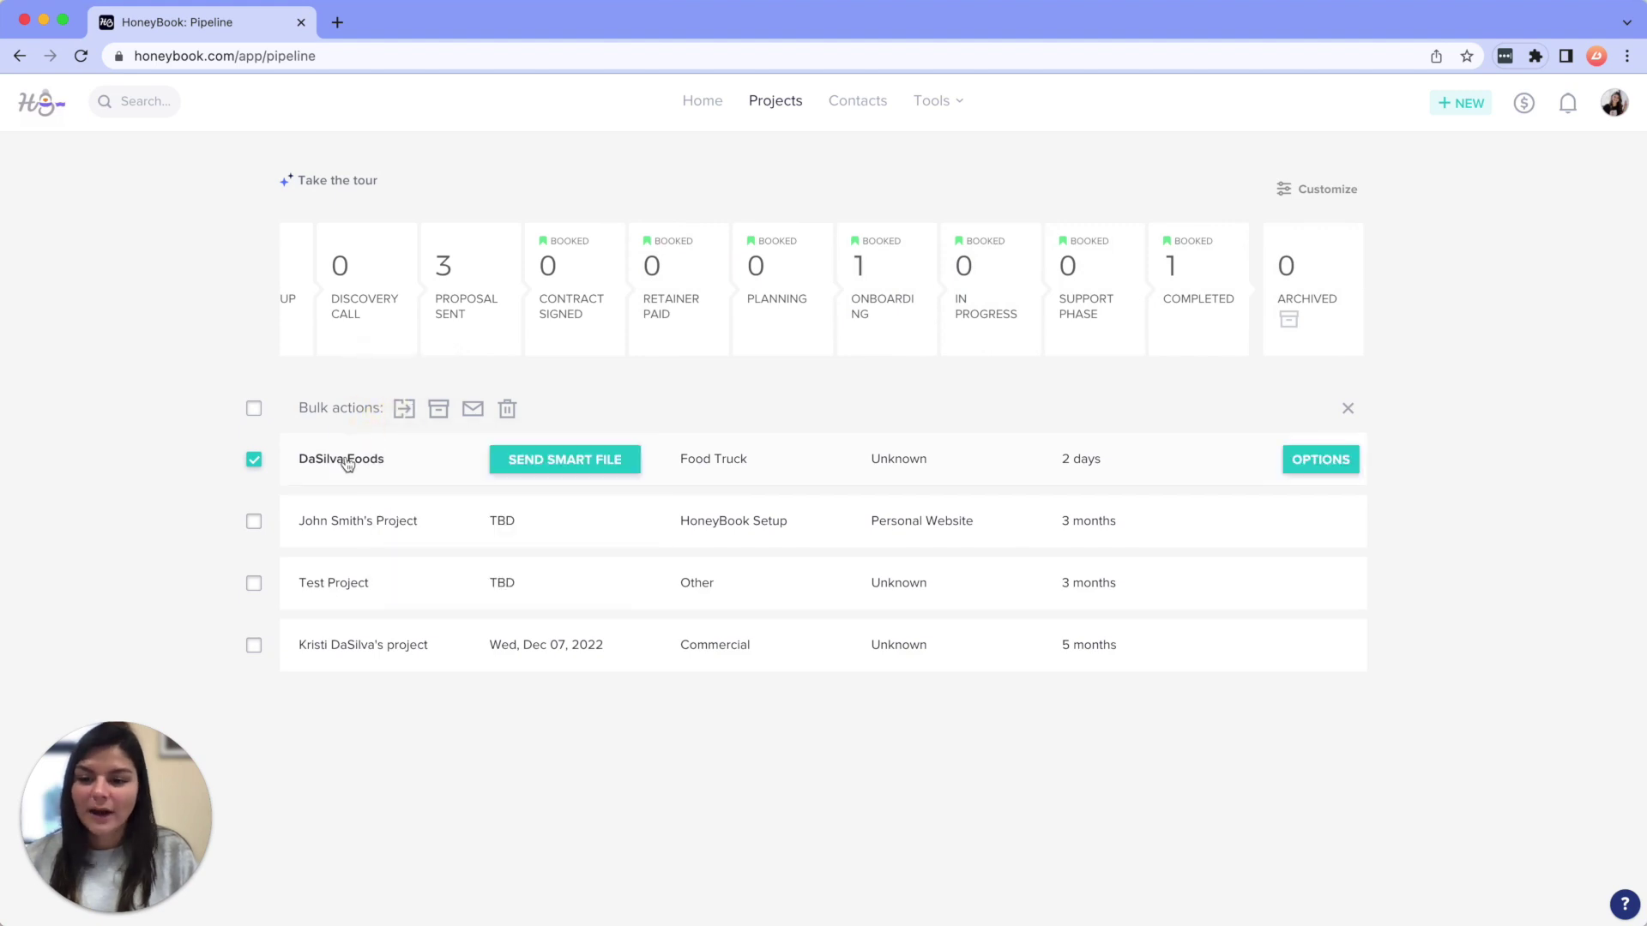
pyautogui.click(345, 526)
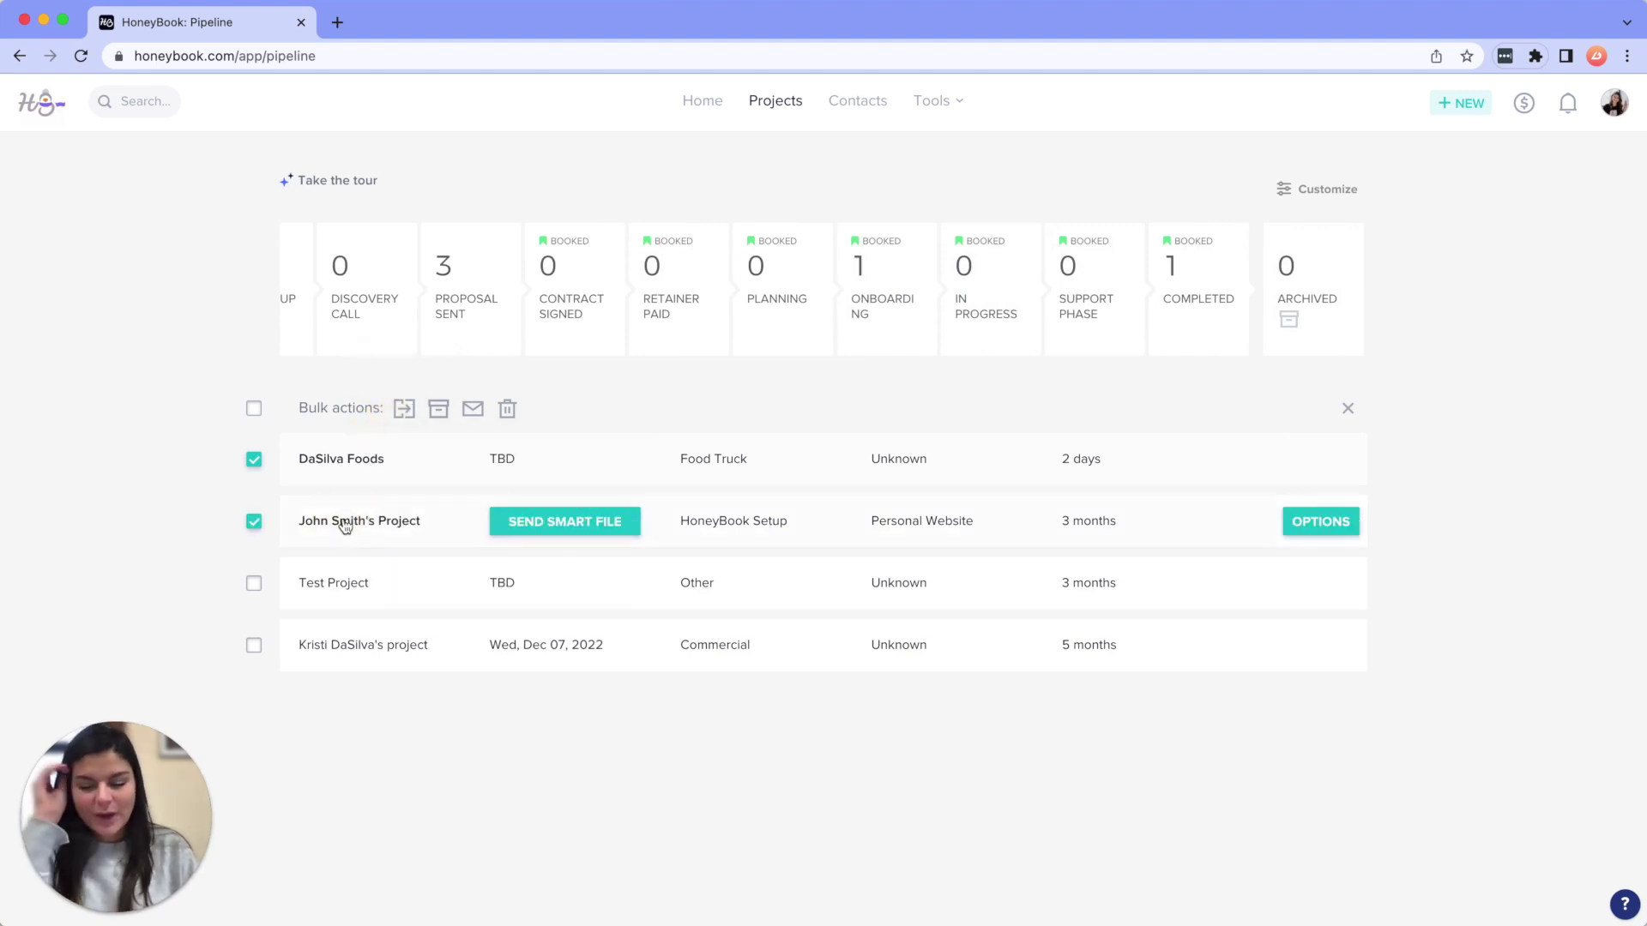
pyautogui.click(254, 460)
# Open the HoneyBook Setup project in the Inquiry stage and examine the pipeline stages it can be moved to.
pyautogui.click(368, 521)
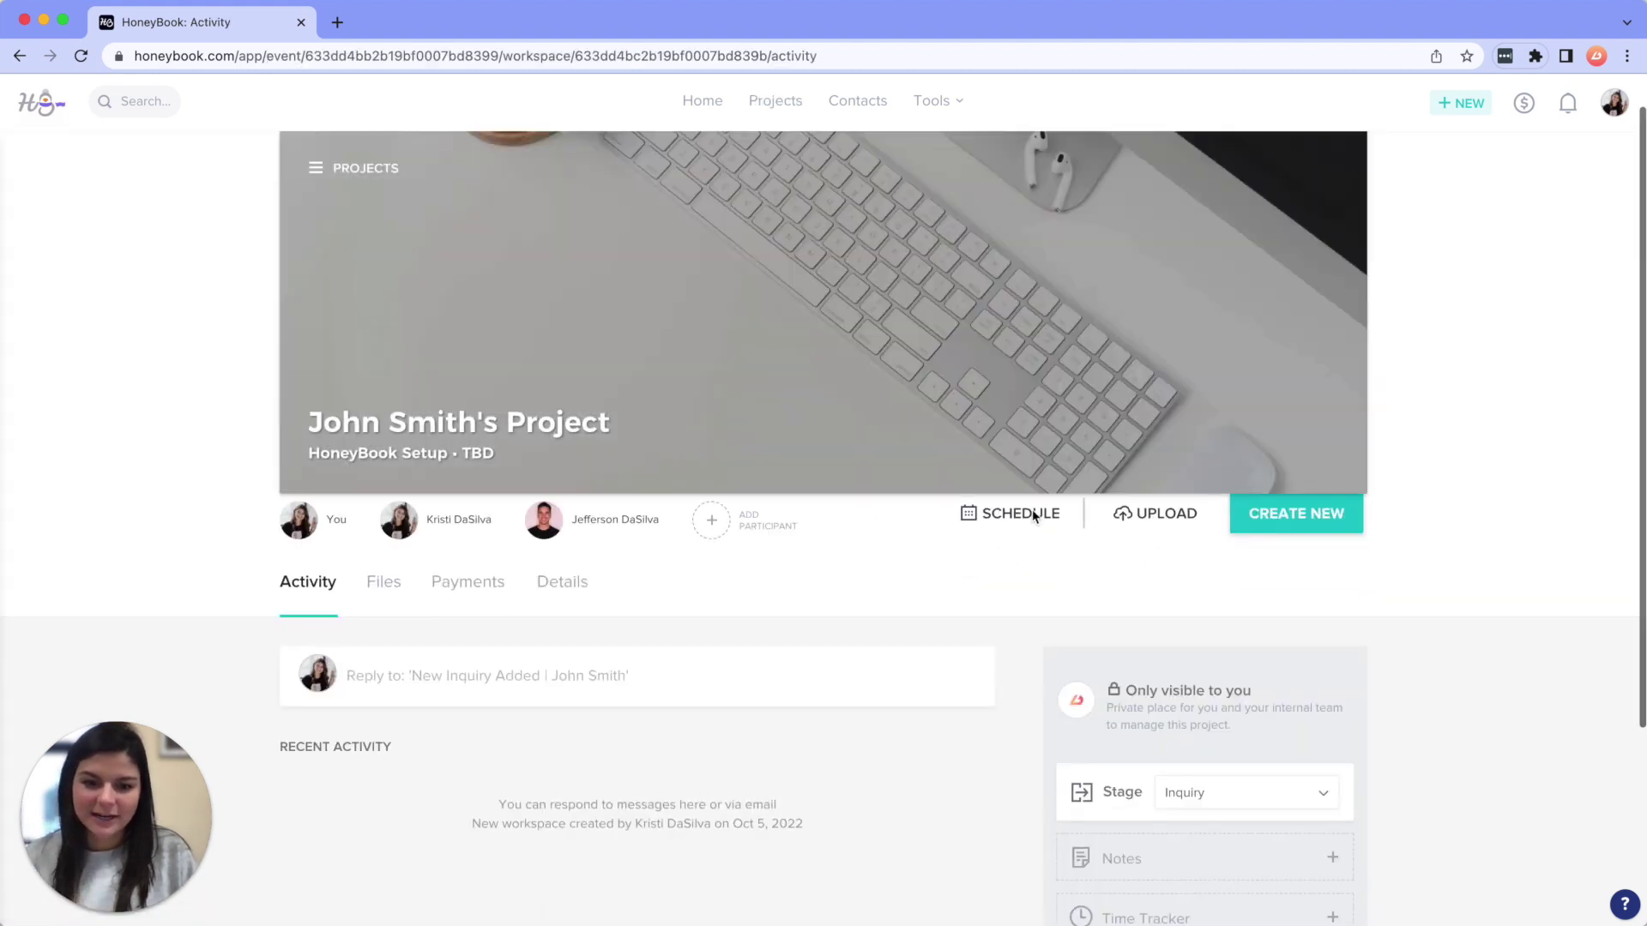
pyautogui.scroll(-4, 1034, 521)
pyautogui.click(1212, 508)
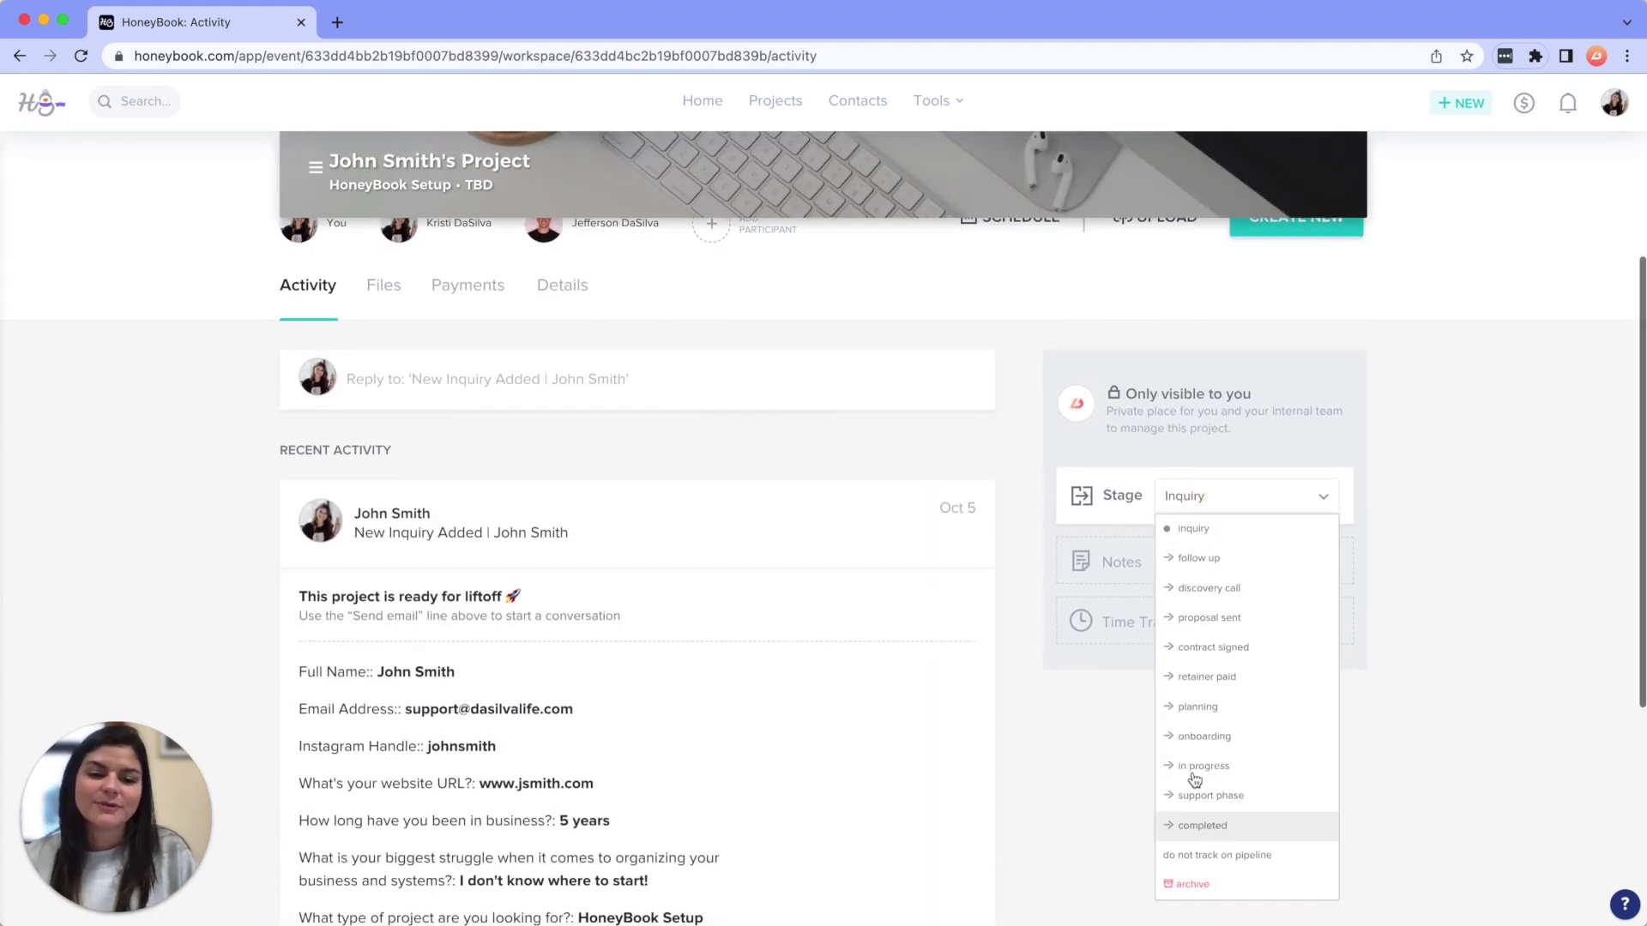
pyautogui.scroll(-1, 1235, 686)
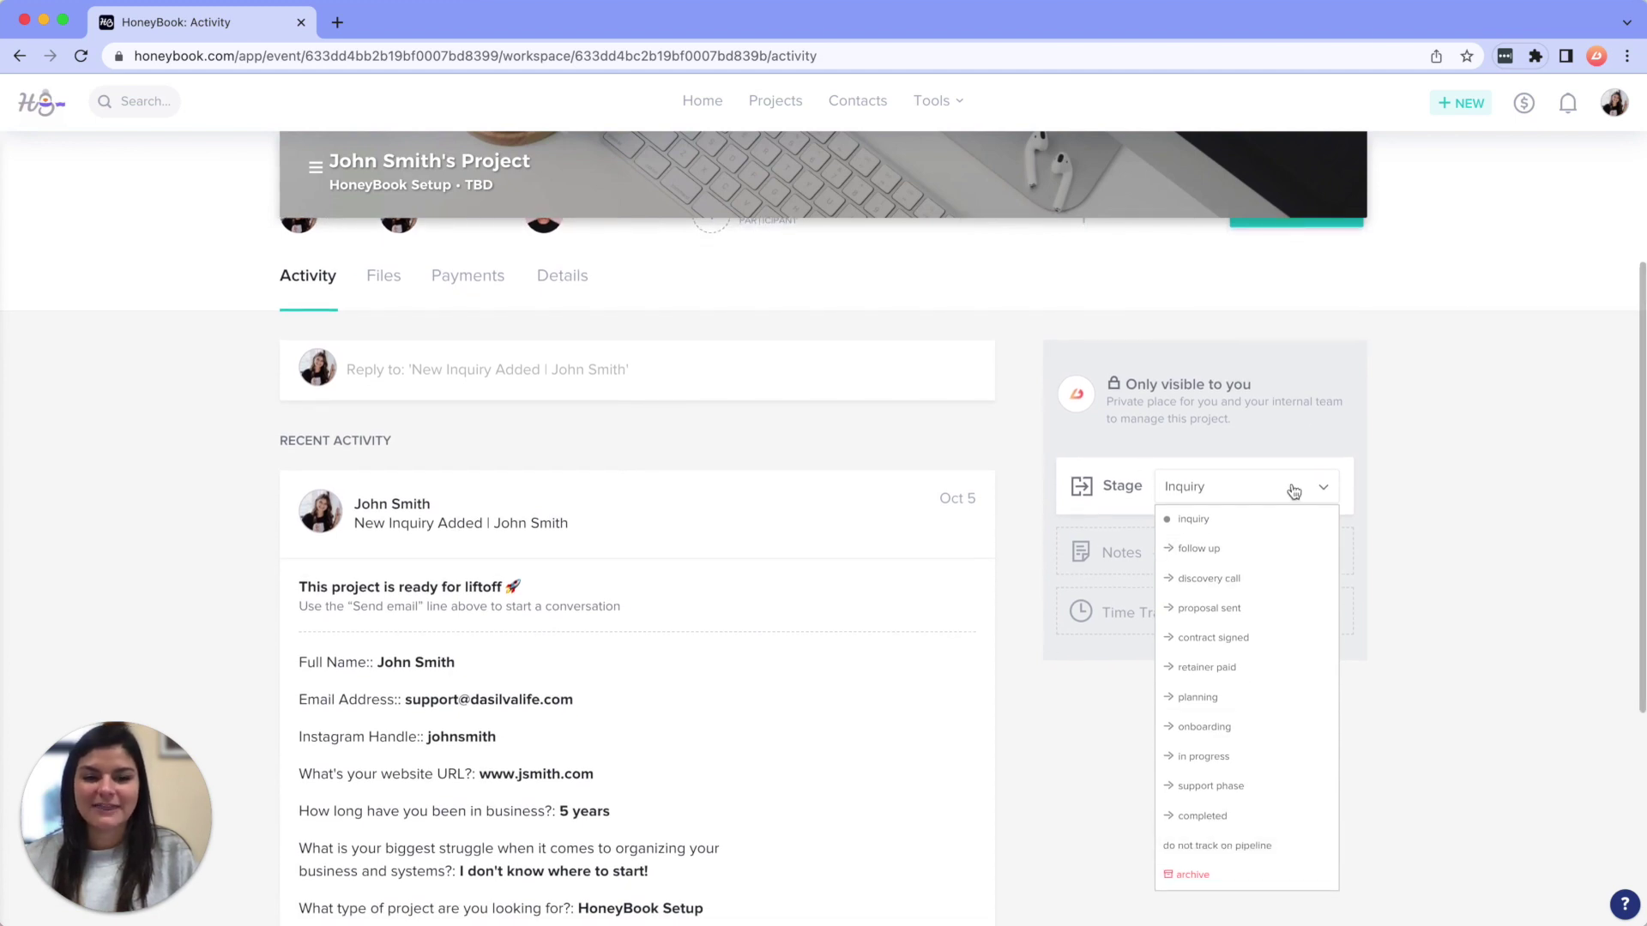
pyautogui.click(1403, 414)
# Customize the project pipeline with a new stage named "stage name" between Discovery Call and Proposal Sent, and save it.
pyautogui.click(778, 110)
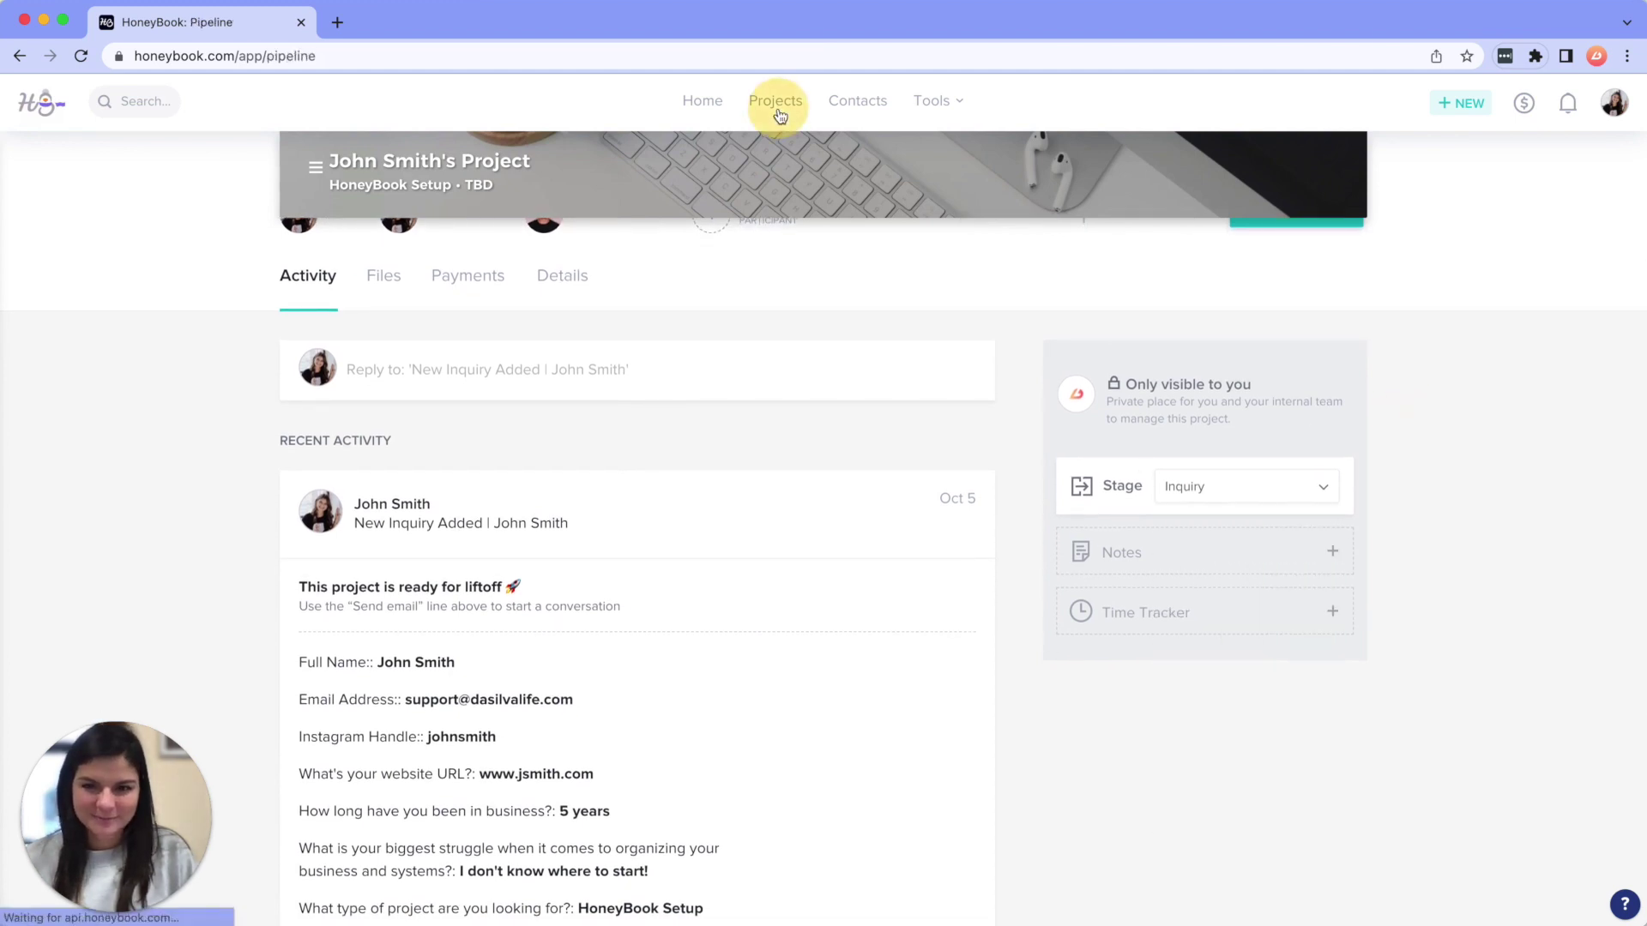
pyautogui.hscroll(5, 858, 258)
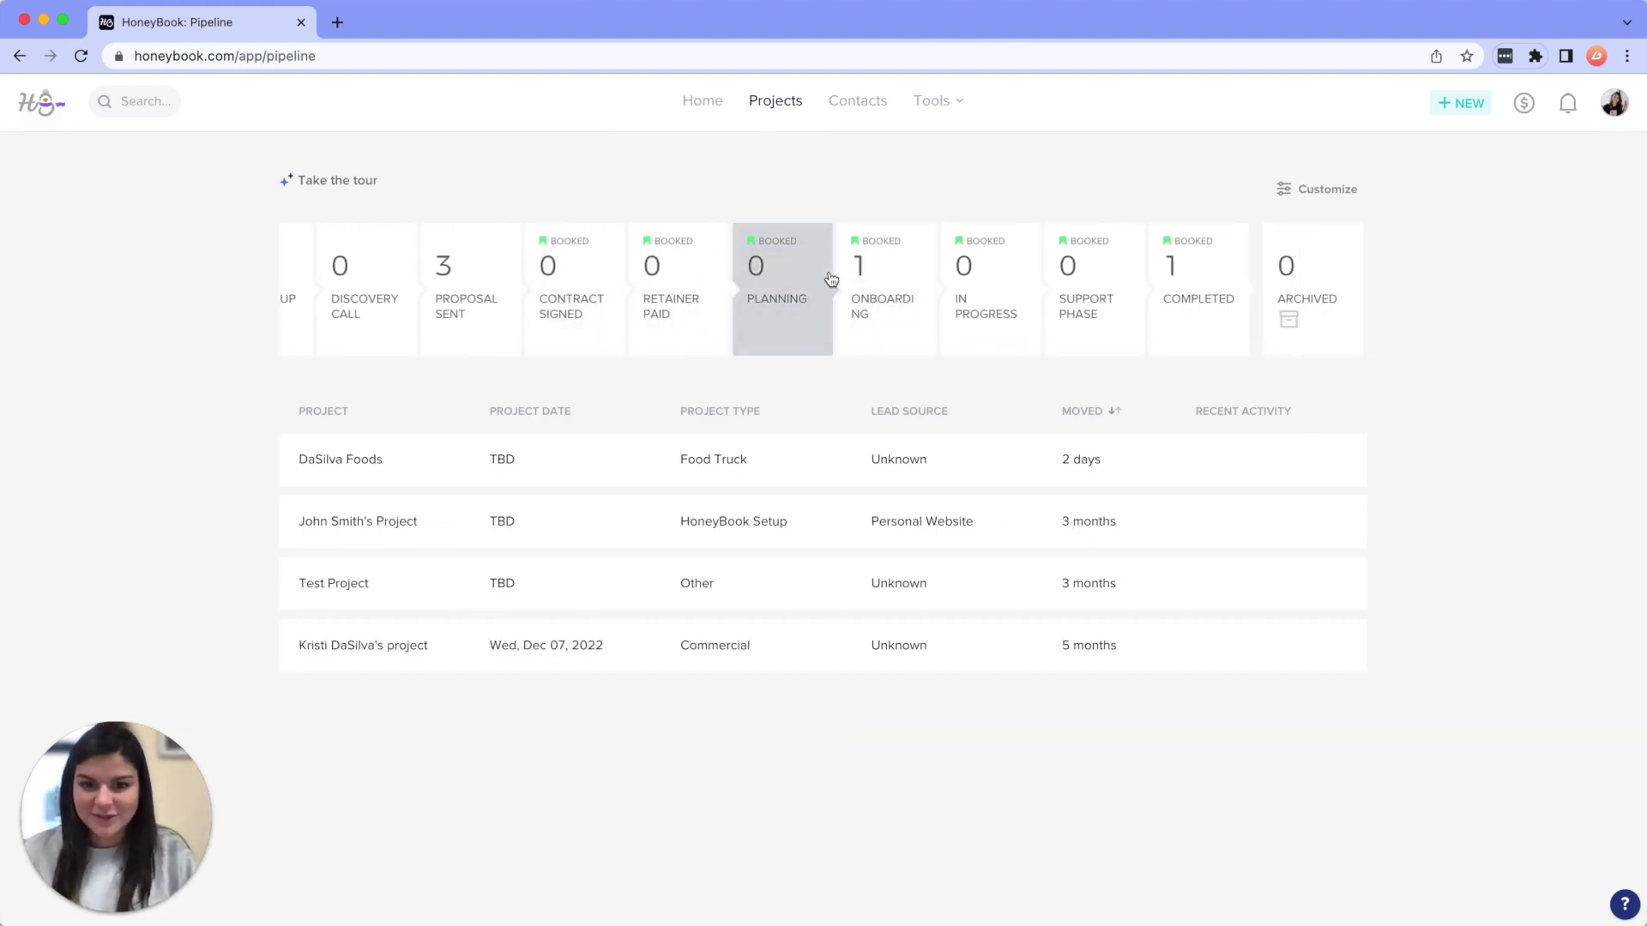
pyautogui.hscroll(-2, 888, 298)
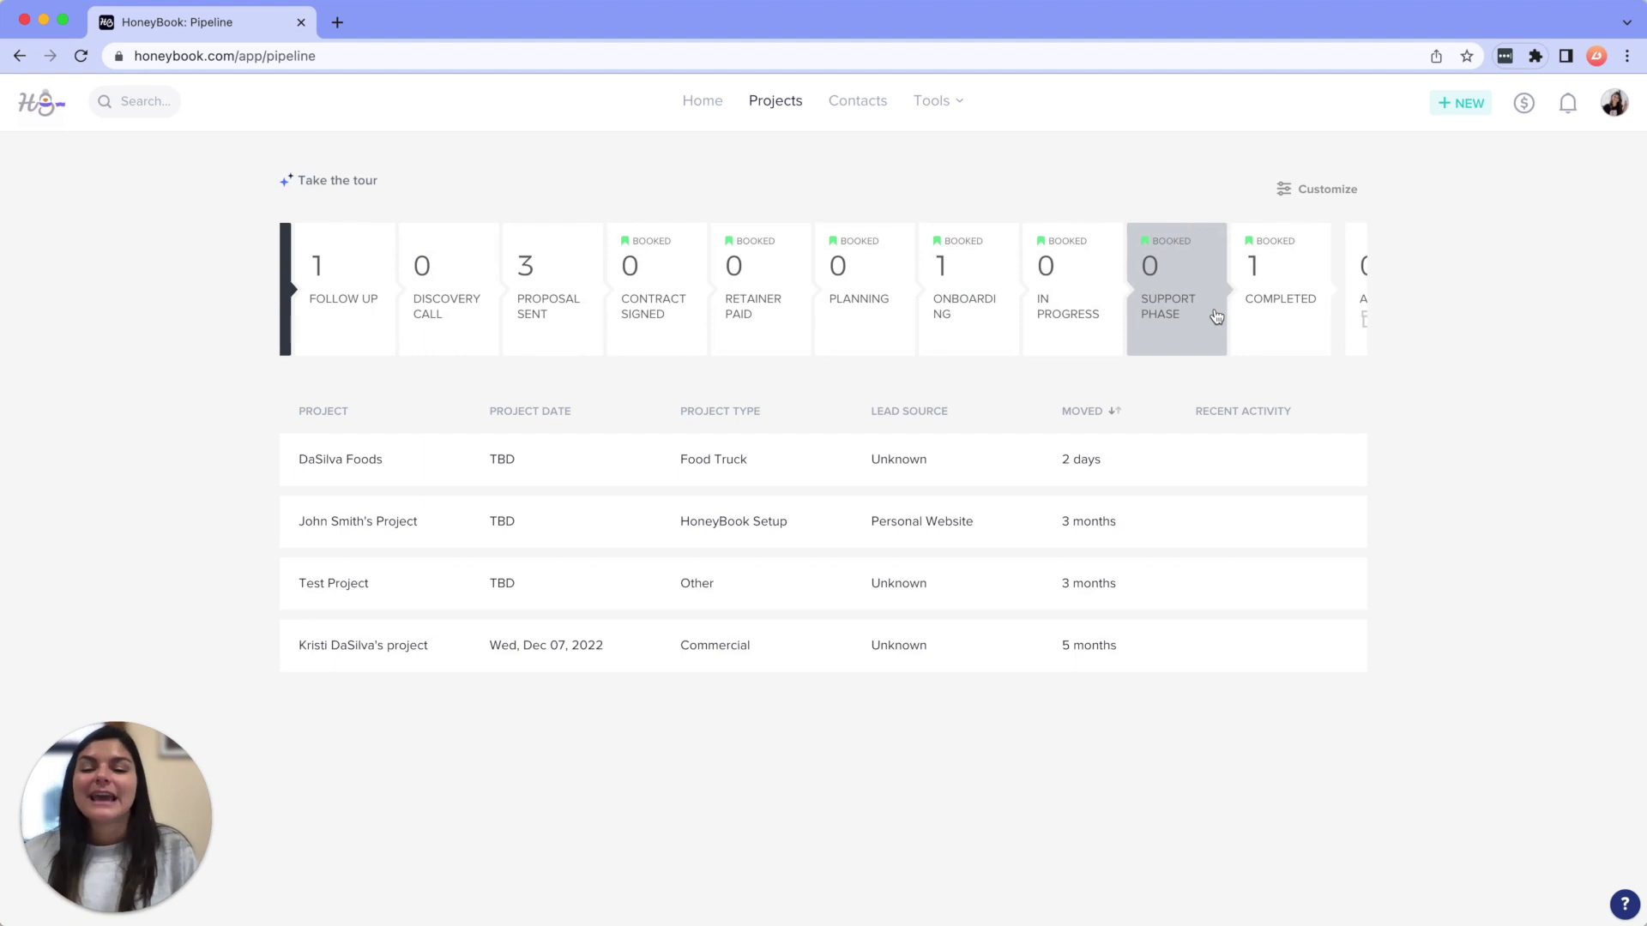
pyautogui.click(1302, 196)
pyautogui.click(629, 523)
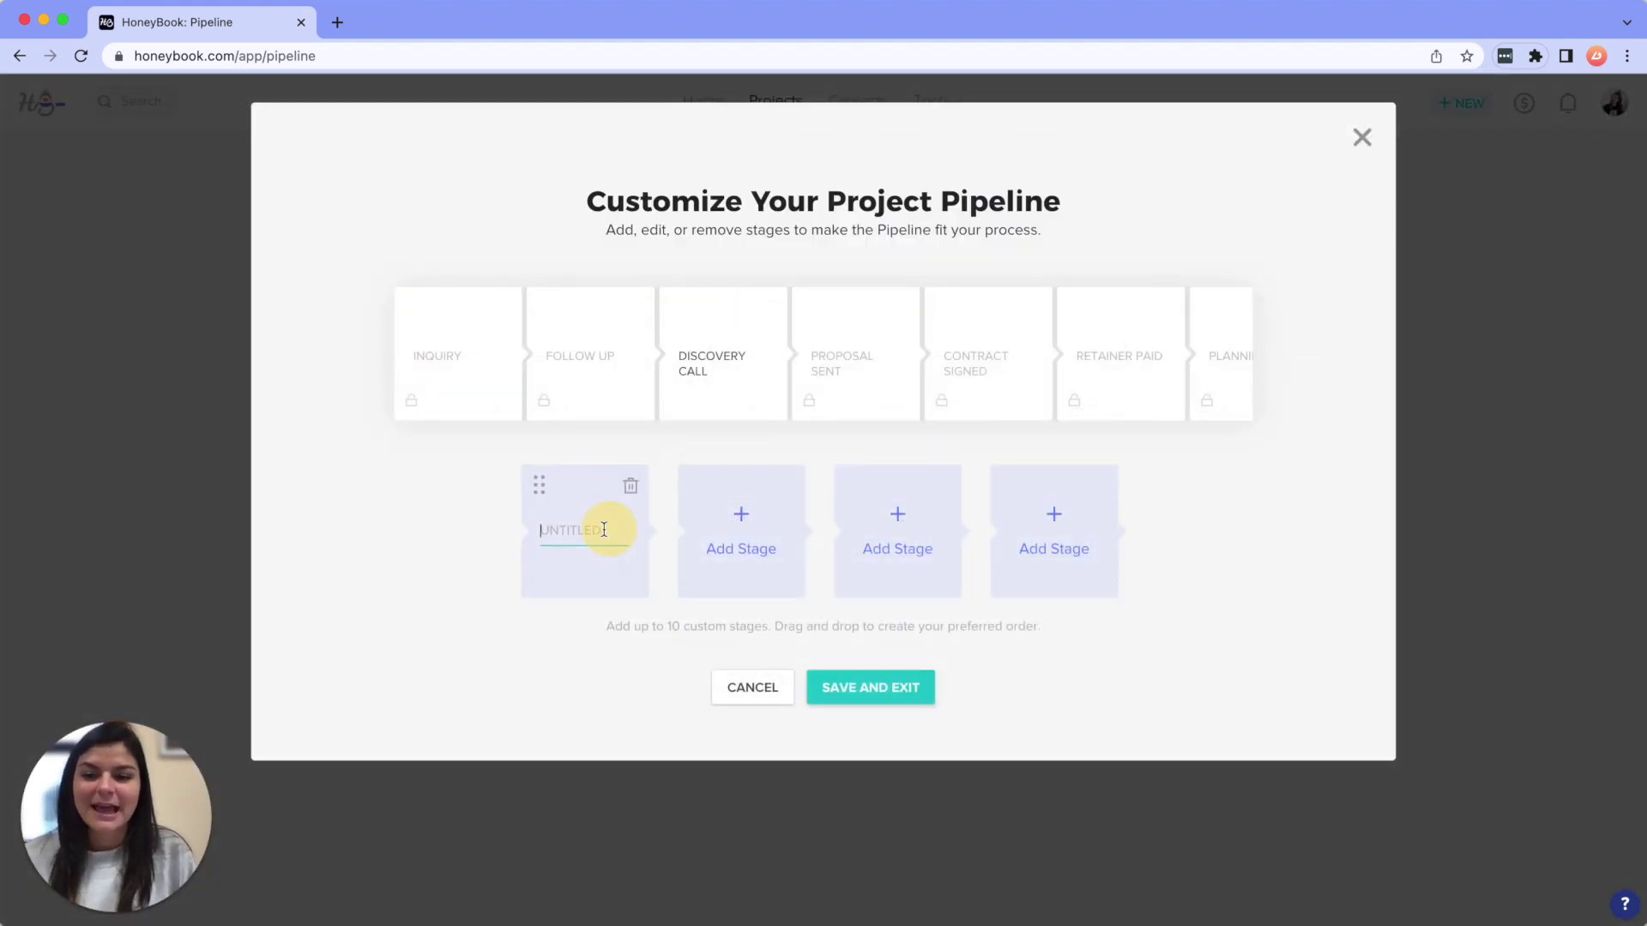
pyautogui.write('stage name')
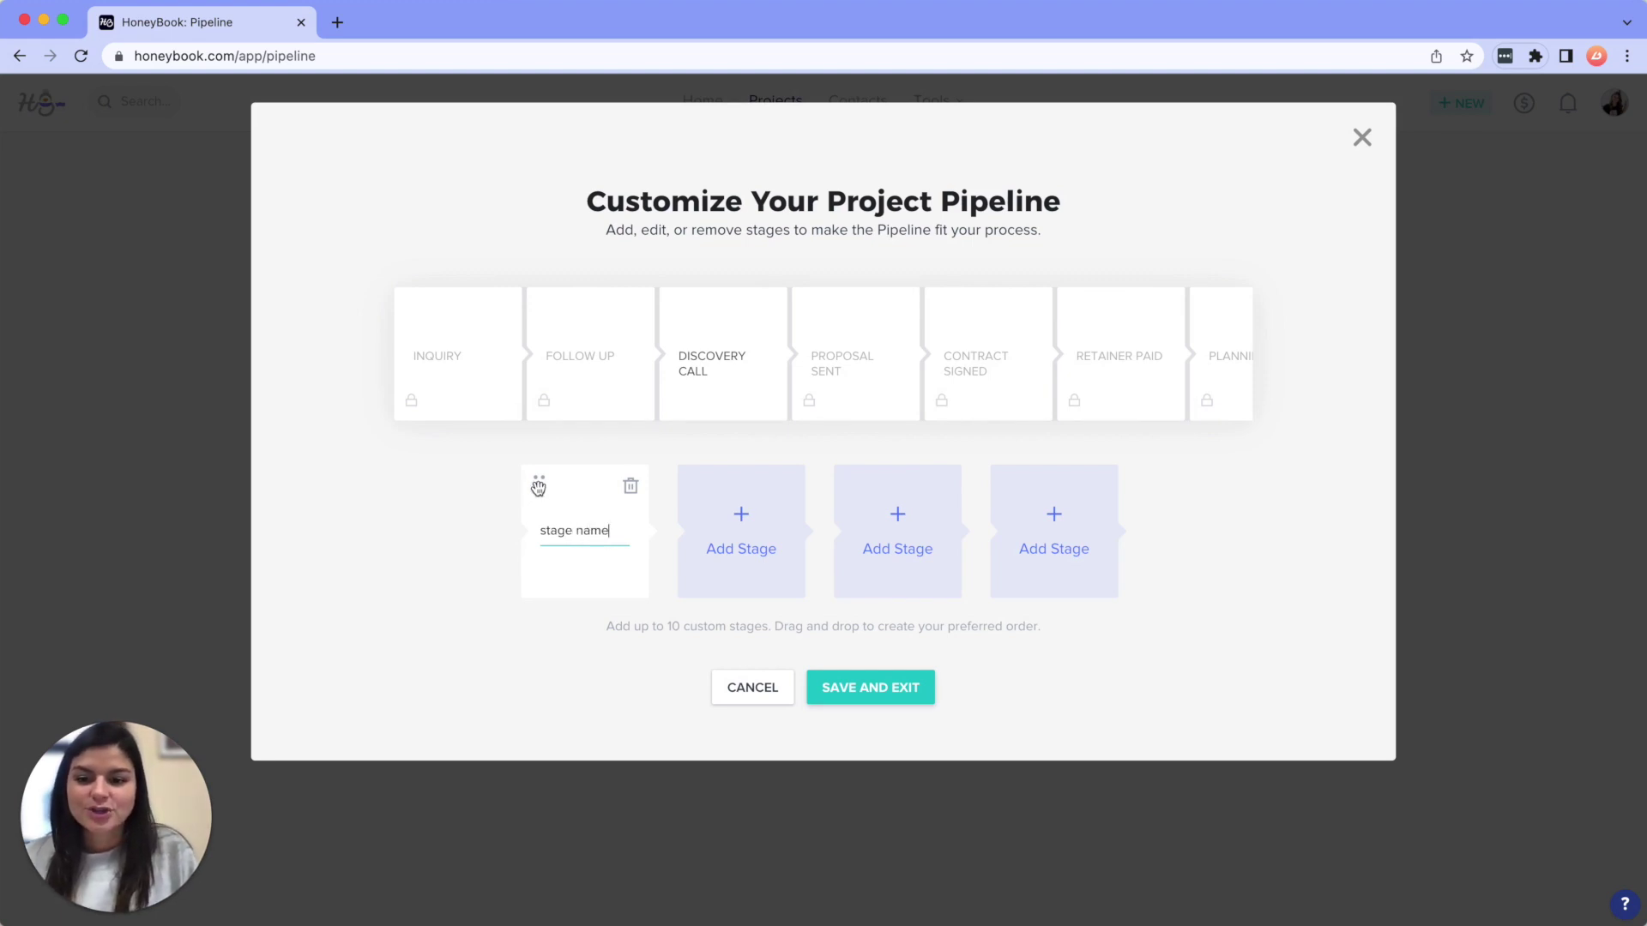
pyautogui.moveTo(537, 482); pyautogui.dragTo(837, 352)
pyautogui.moveTo(1107, 366)
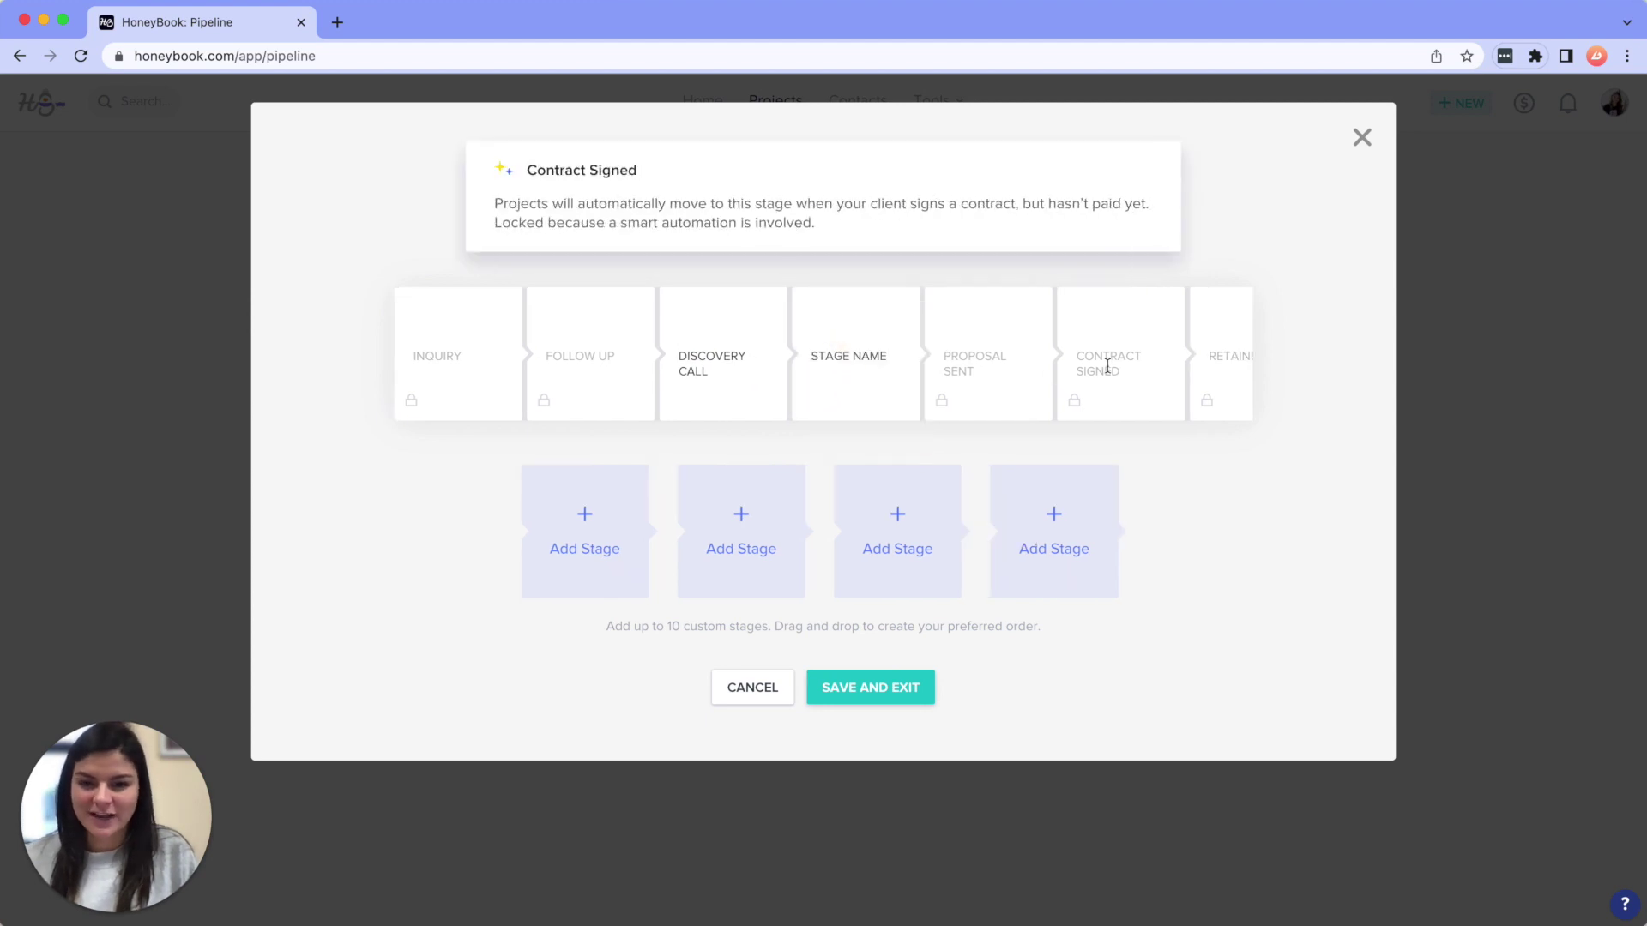
pyautogui.click(888, 689)
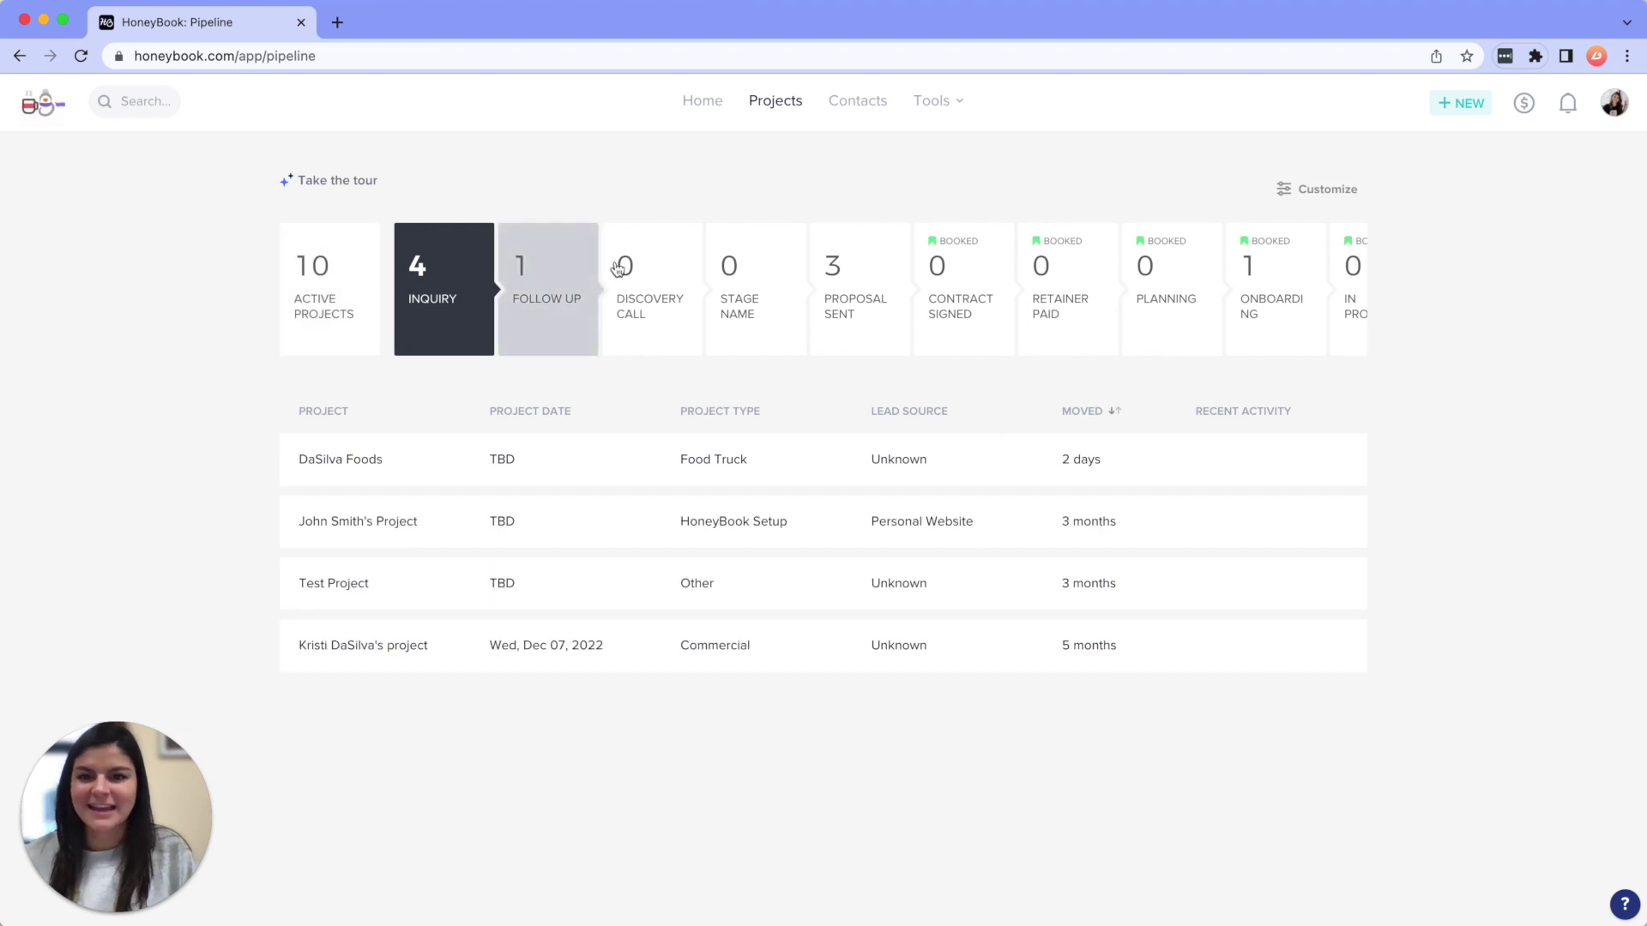
# Delete the custom "stage name" stage from the project pipeline and save the customized pipeline.
pyautogui.click(1327, 191)
pyautogui.click(900, 311)
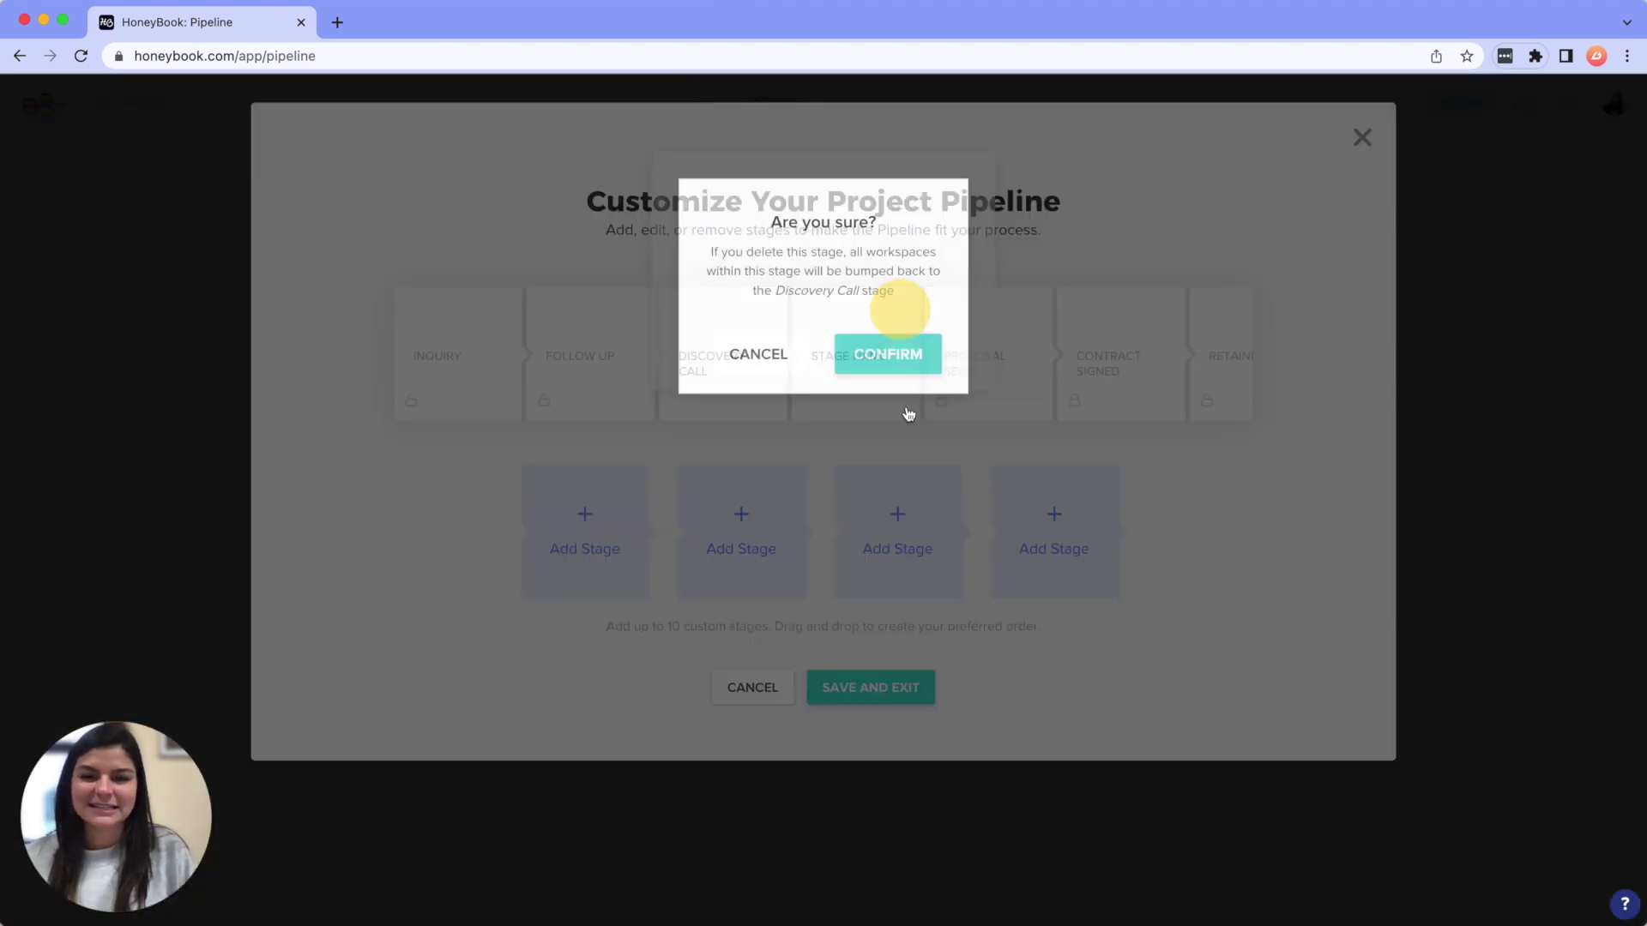
pyautogui.click(899, 352)
pyautogui.click(896, 689)
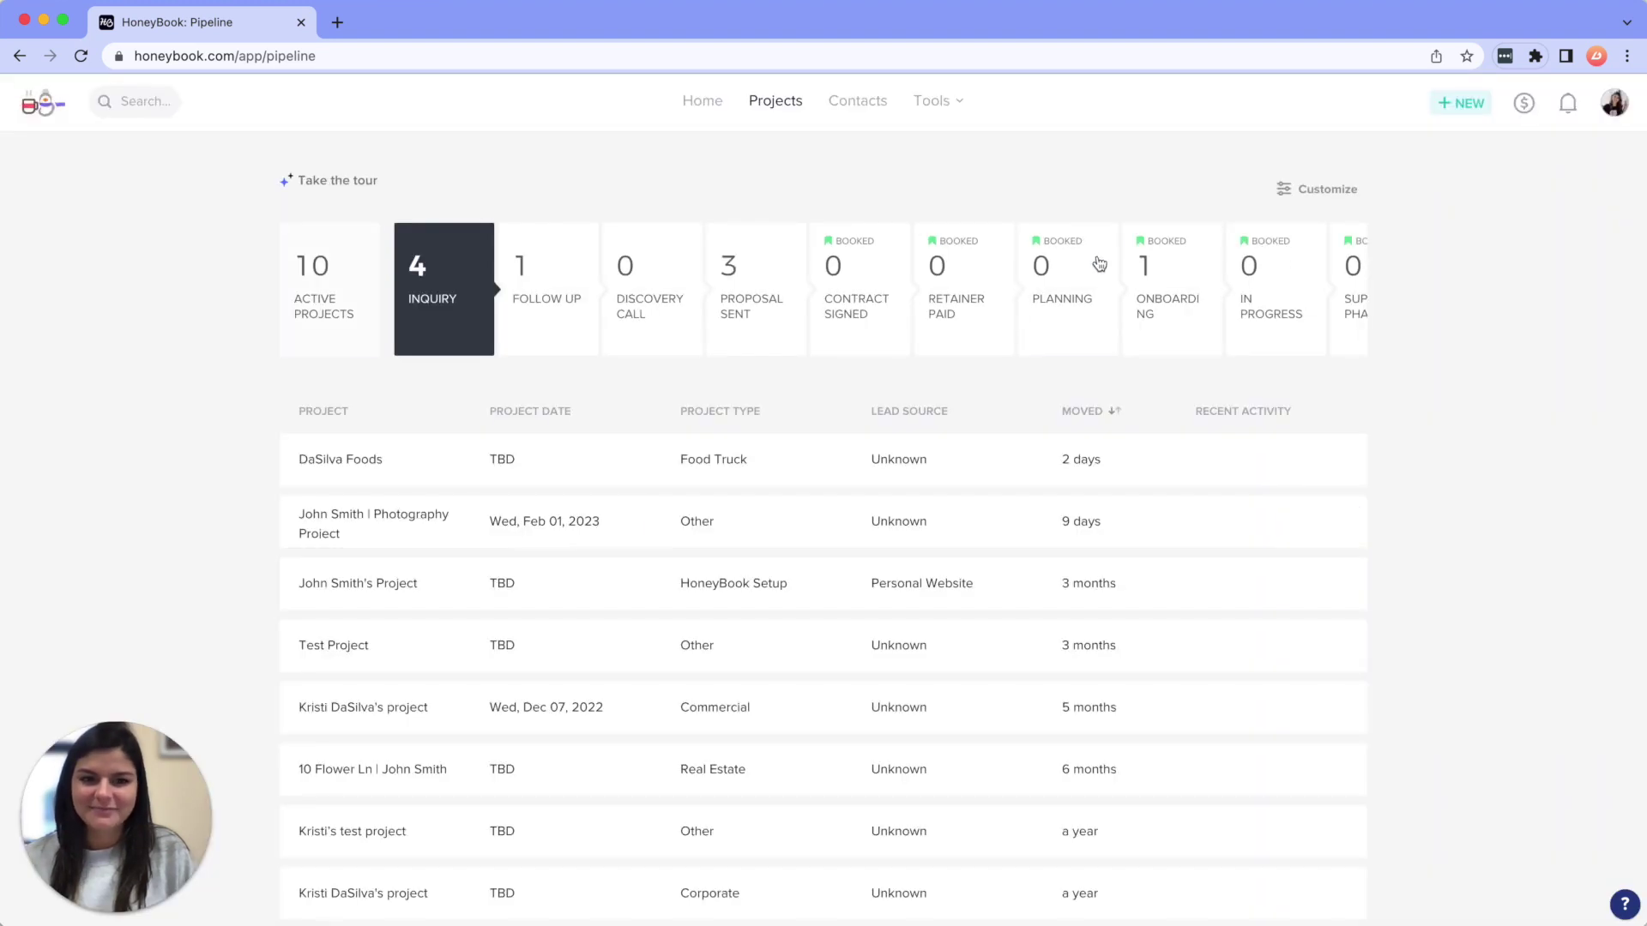
# Check the Archived stage at the pipeline's end, and examine the archive option among the HoneyBook Setup project's stage choices.
pyautogui.hscroll(5, 1095, 265)
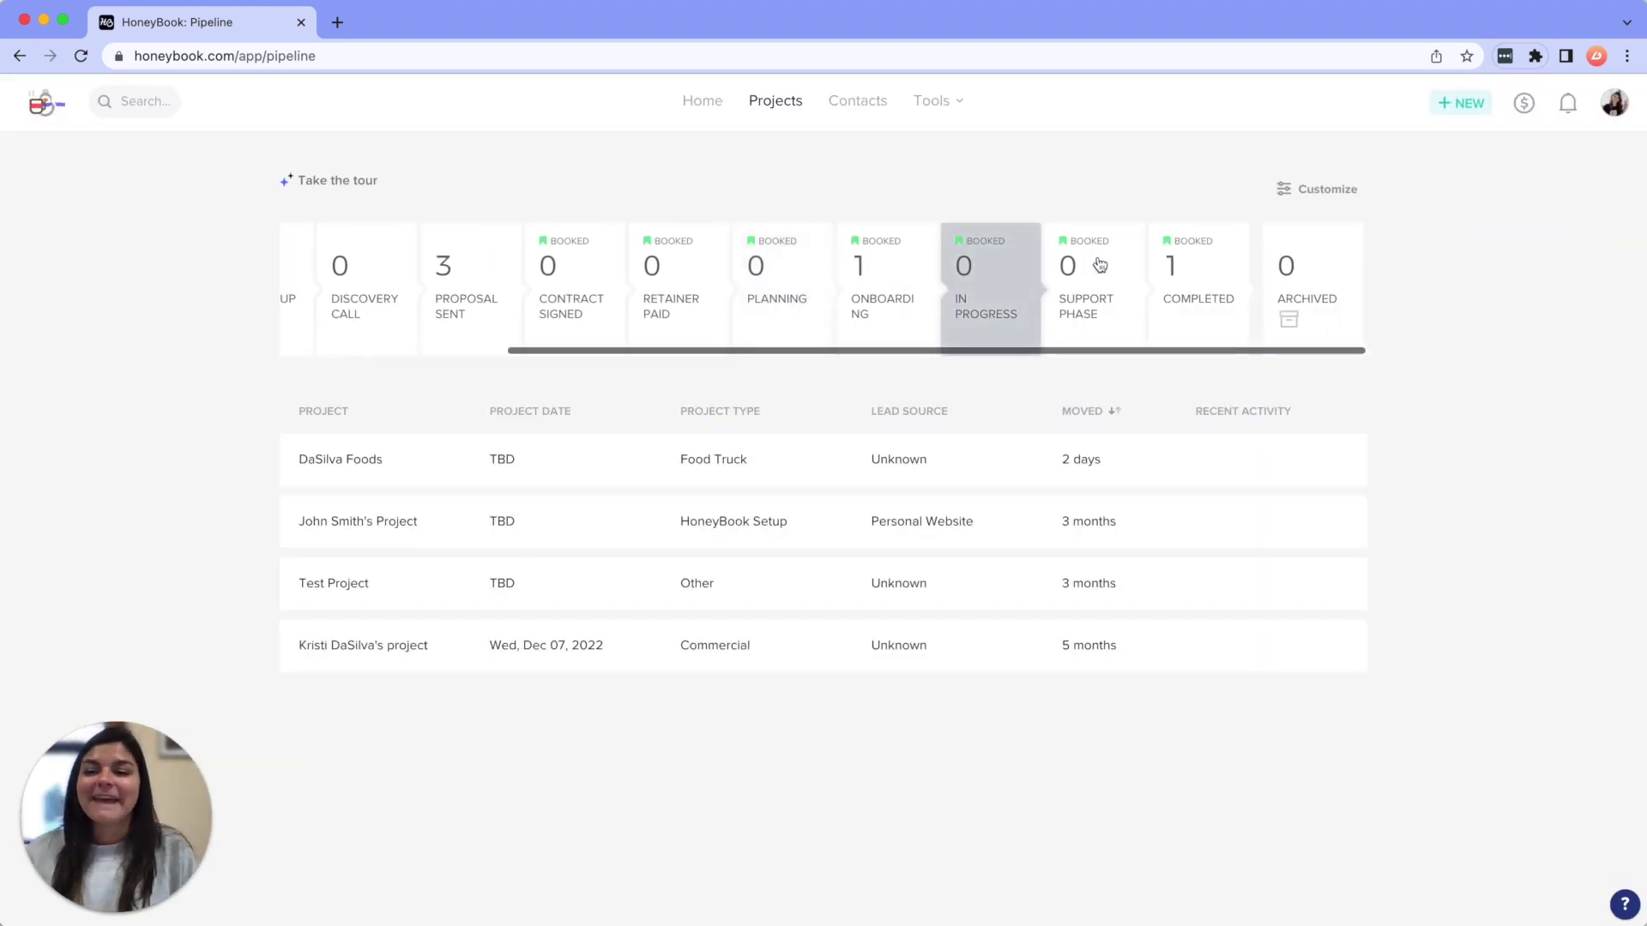
pyautogui.click(1286, 277)
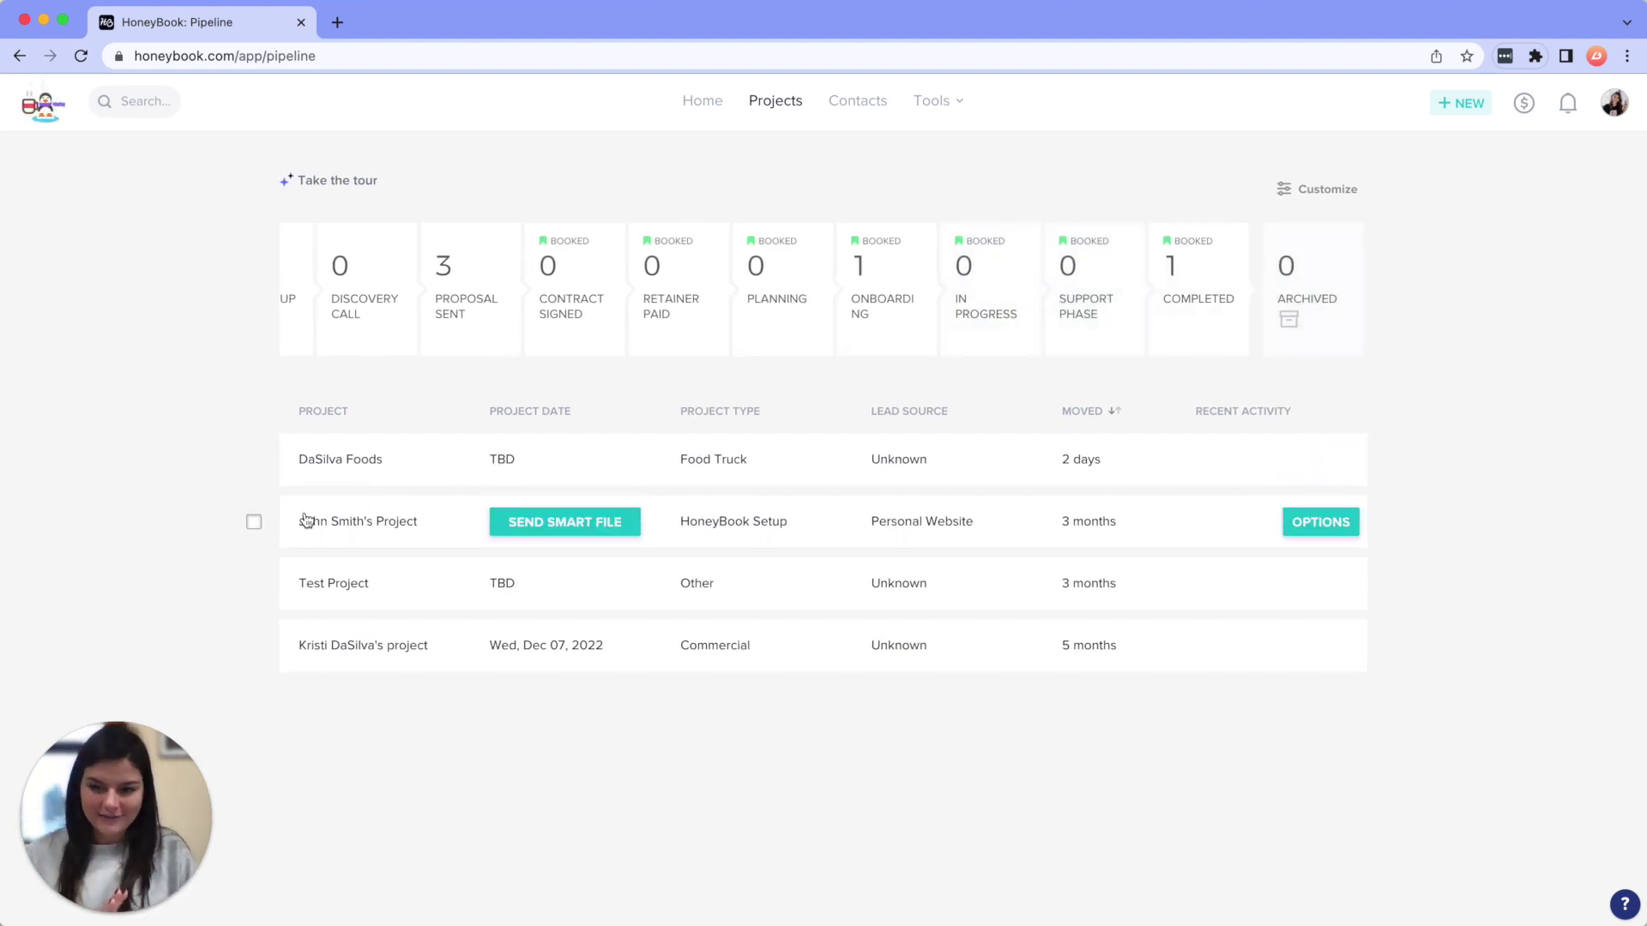
pyautogui.click(451, 521)
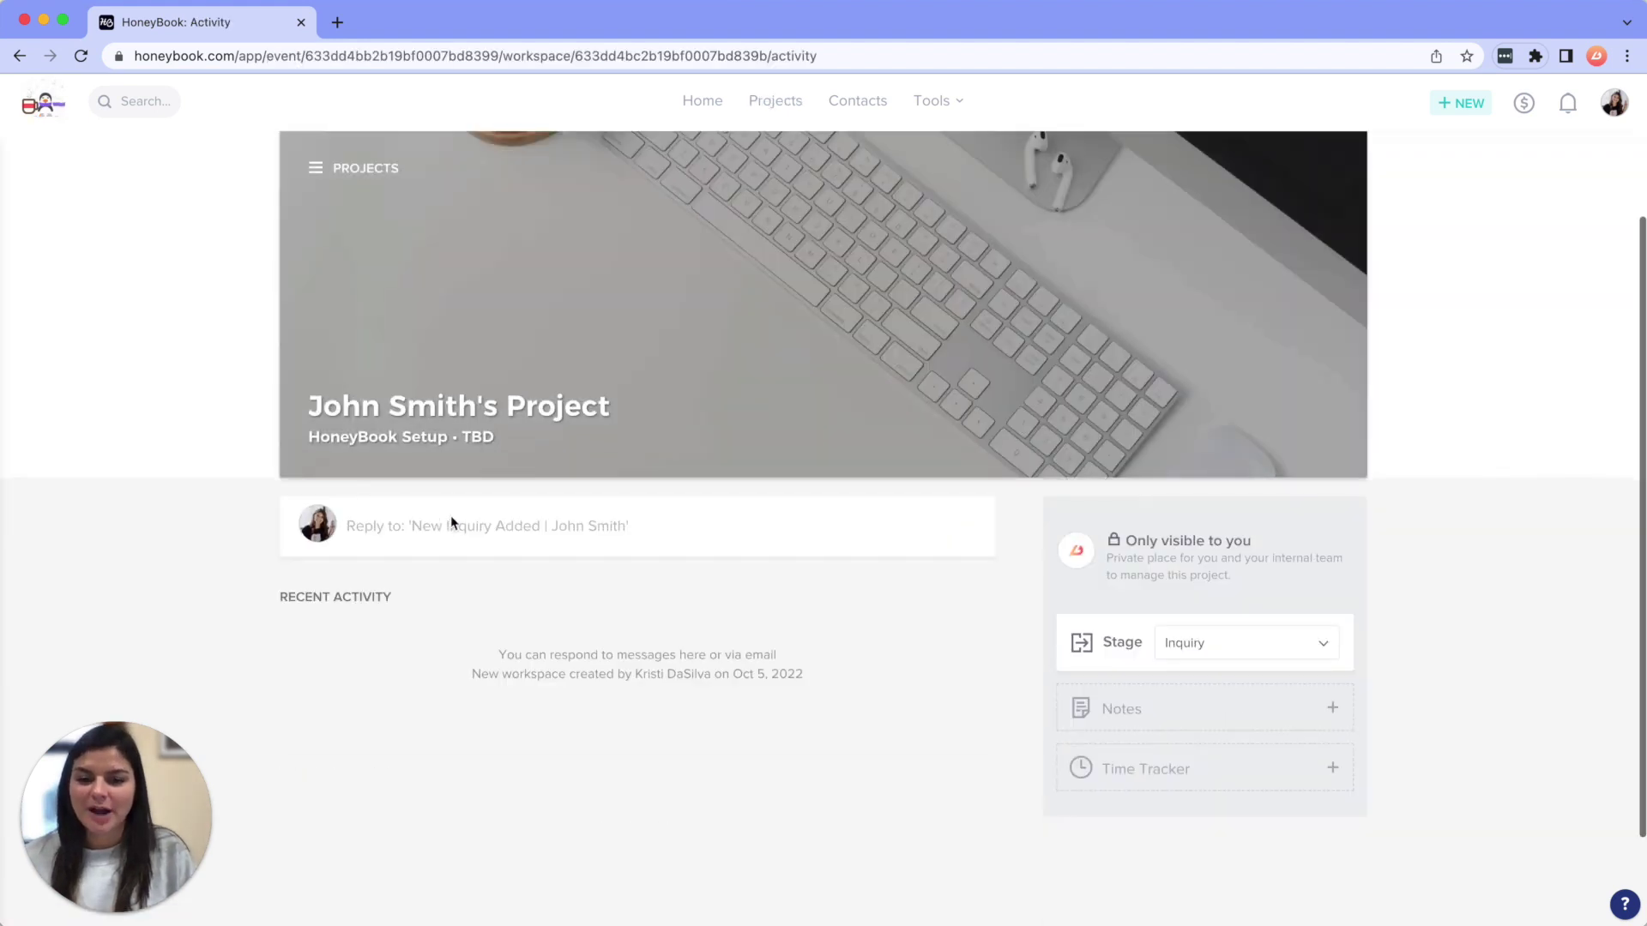
pyautogui.scroll(-3, 451, 516)
pyautogui.click(1217, 562)
pyautogui.scroll(-2, 1214, 785)
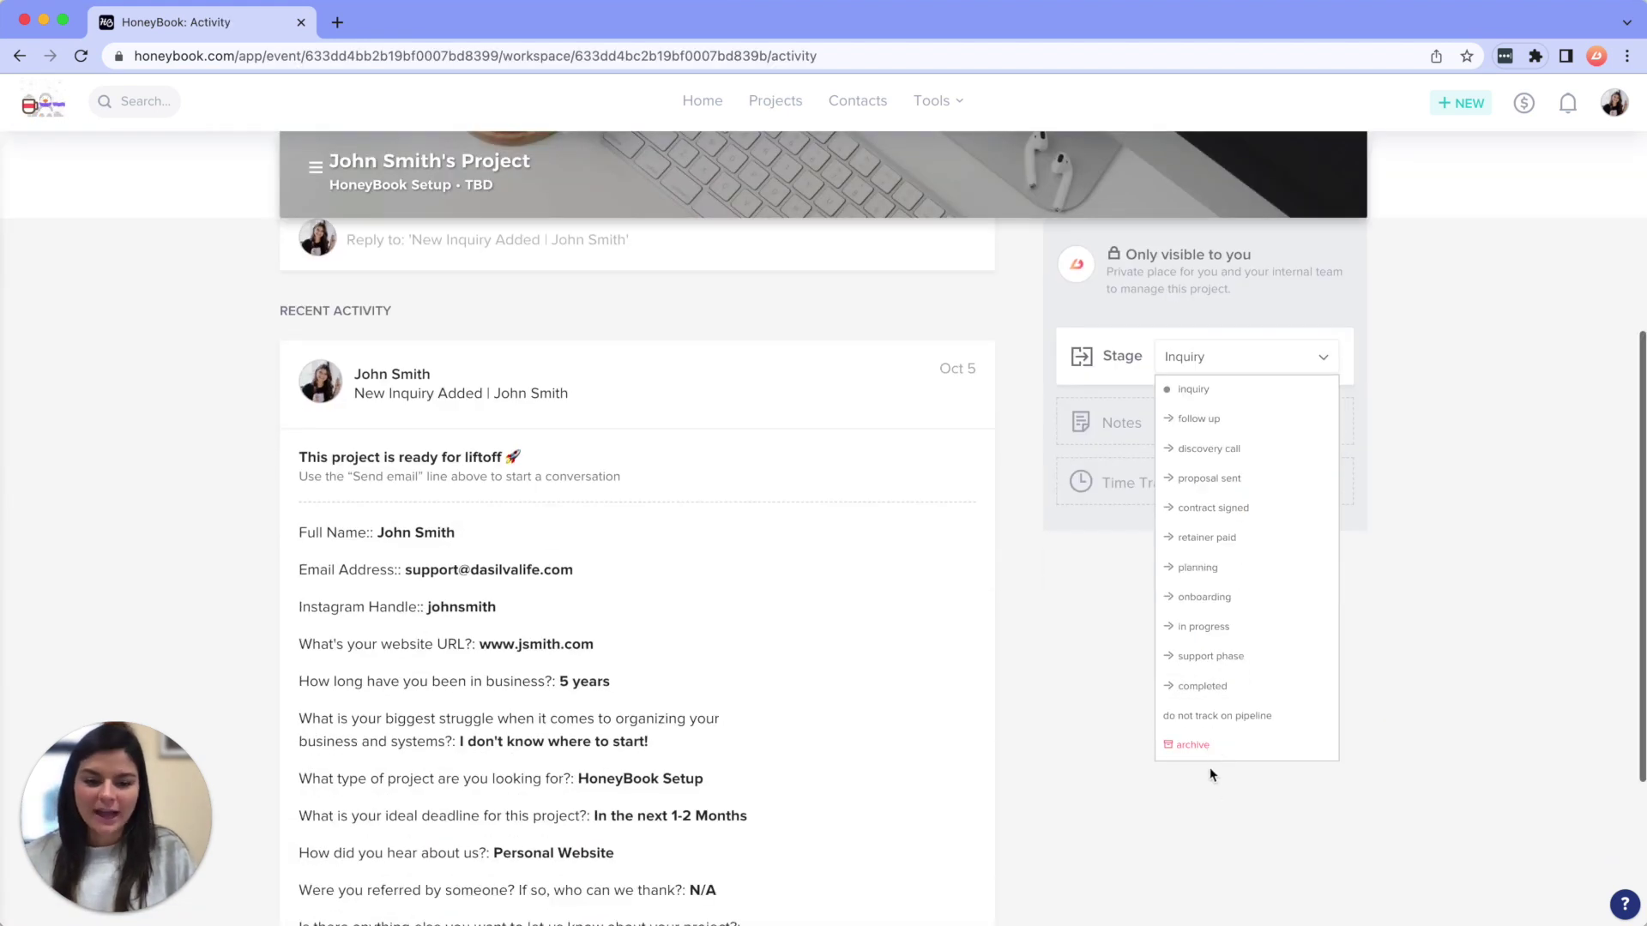
pyautogui.click(1367, 304)
pyautogui.scroll(1, 1368, 305)
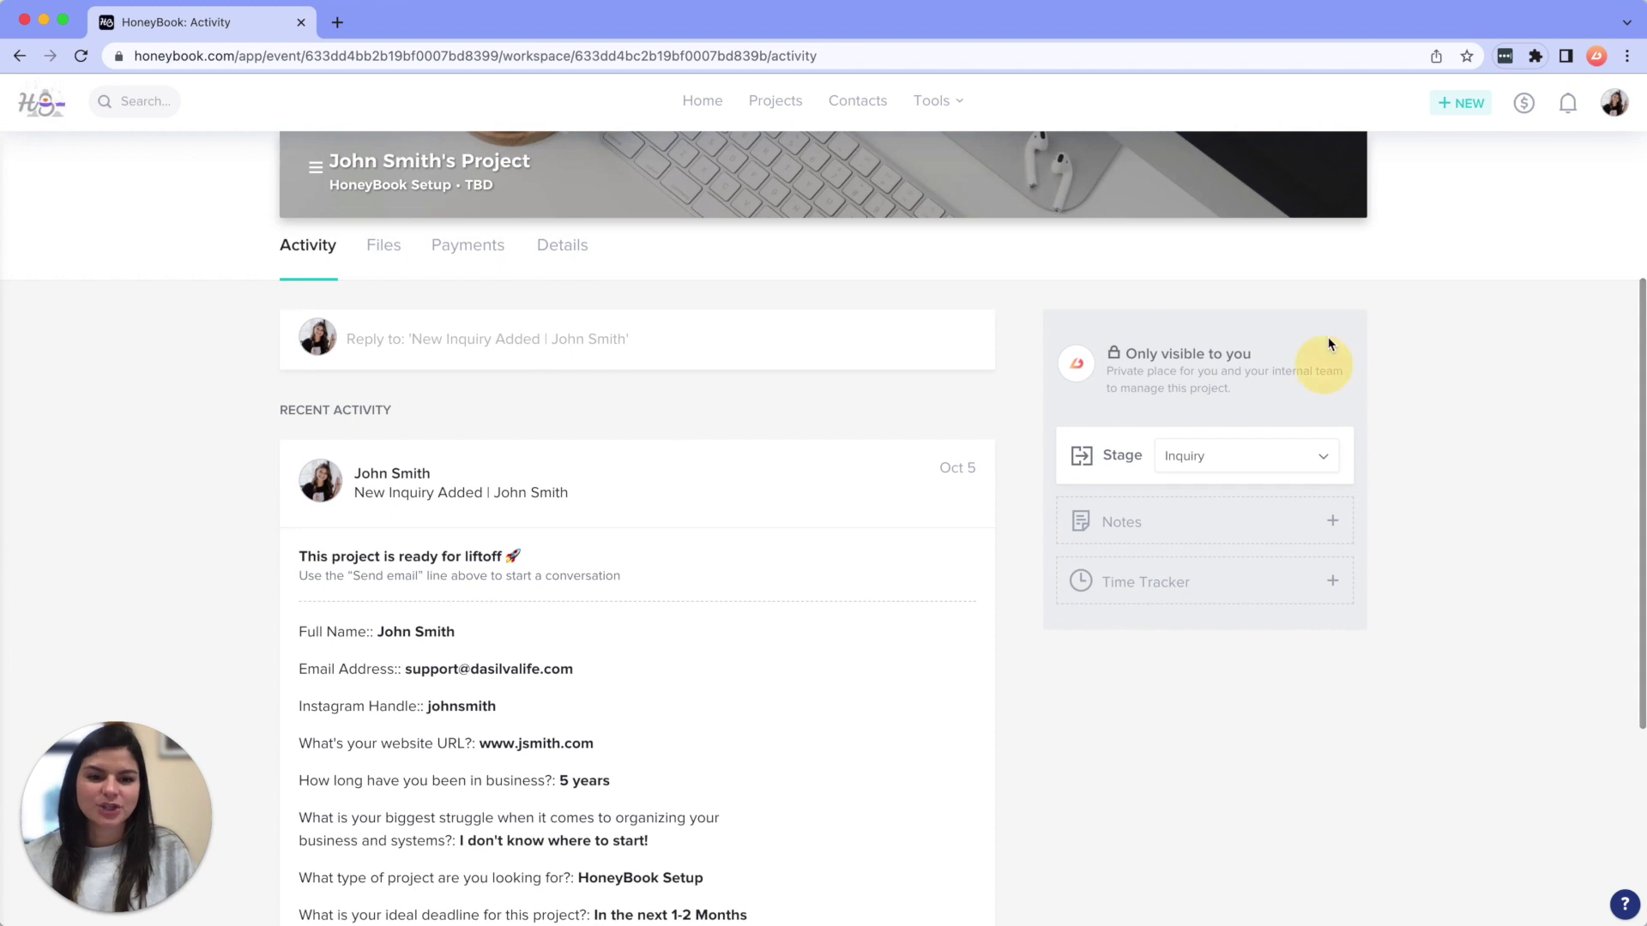
# Open the HoneyBook Build project in the Follow Up stage and examine its Delete Workspace option, declining the permanent deletion.
pyautogui.click(787, 103)
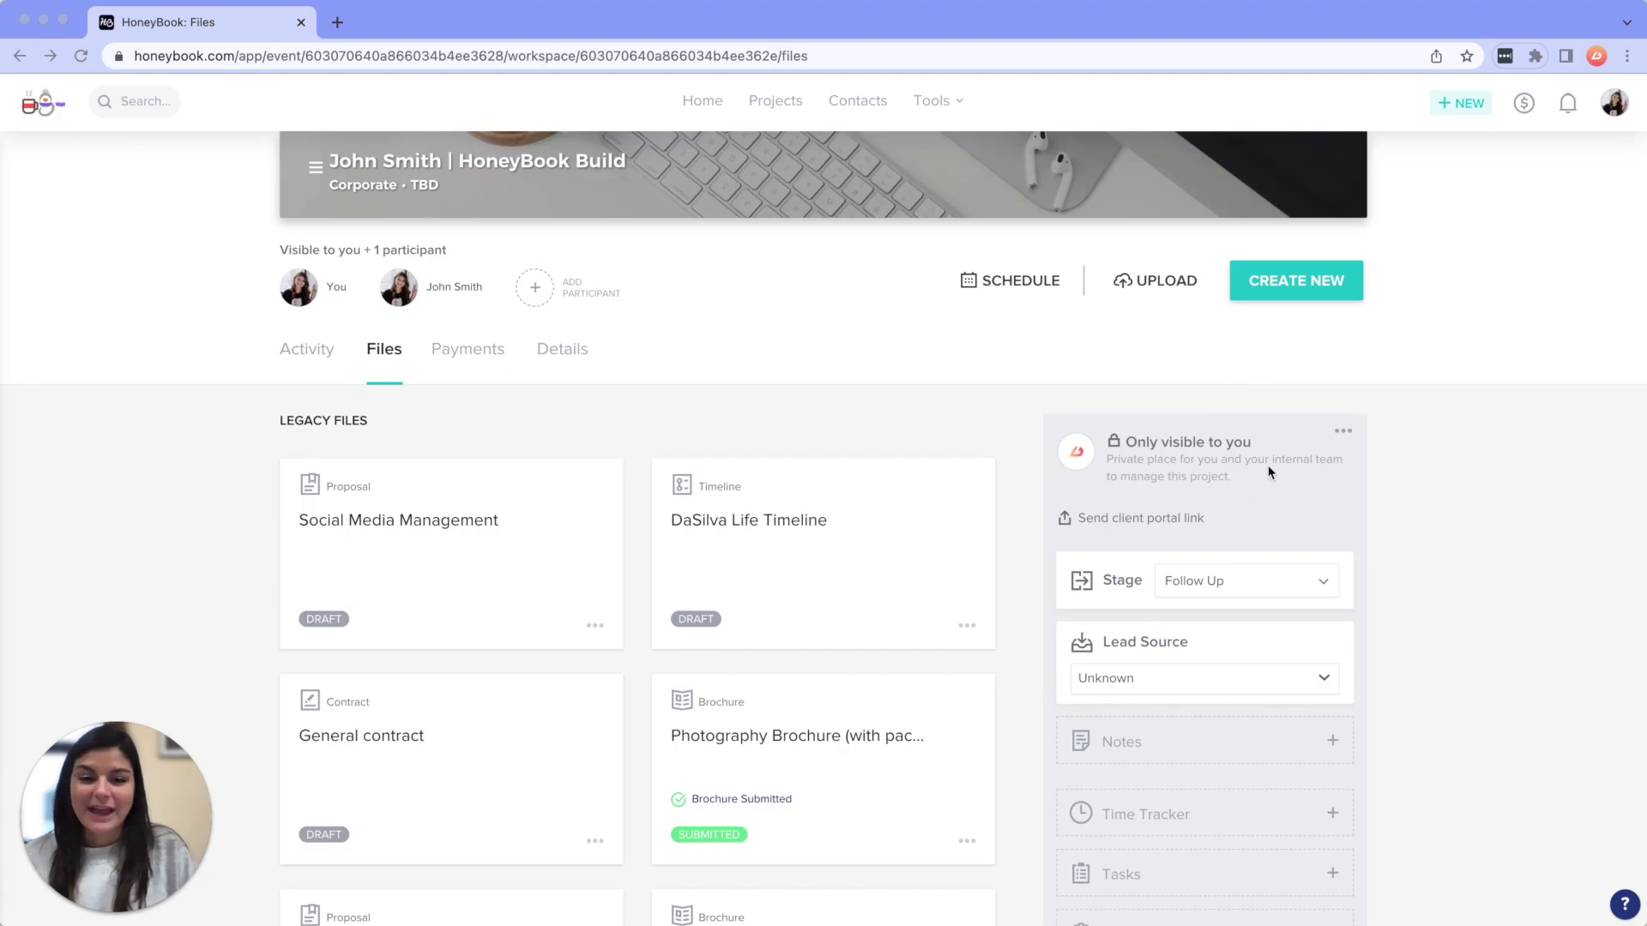
pyautogui.click(1362, 411)
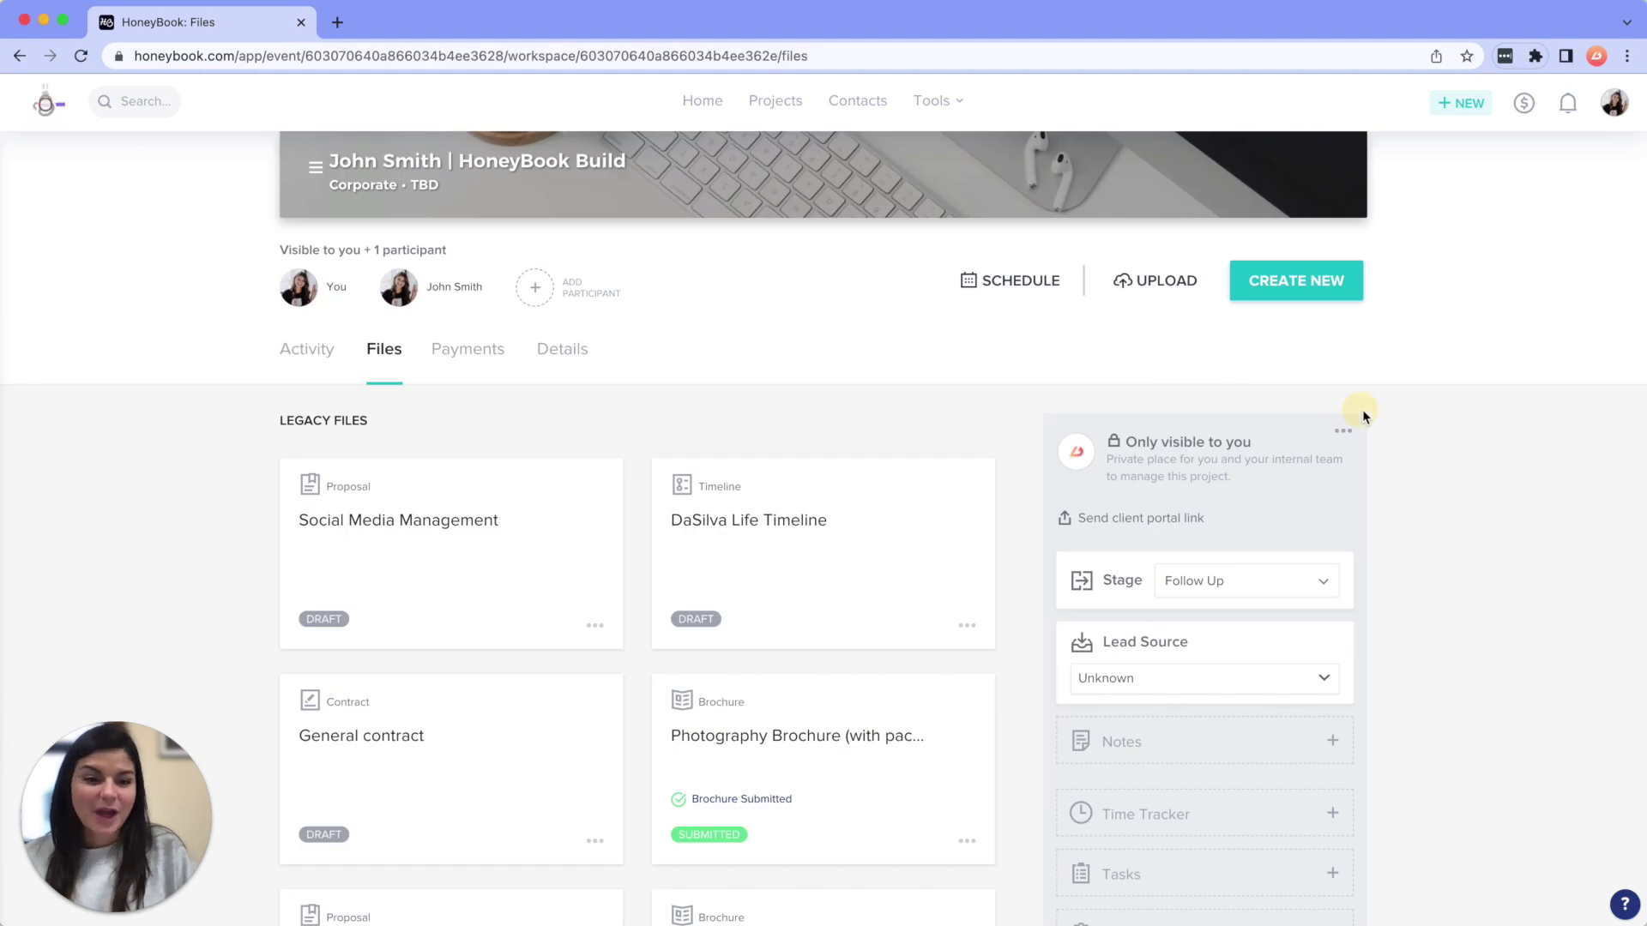
pyautogui.click(1345, 437)
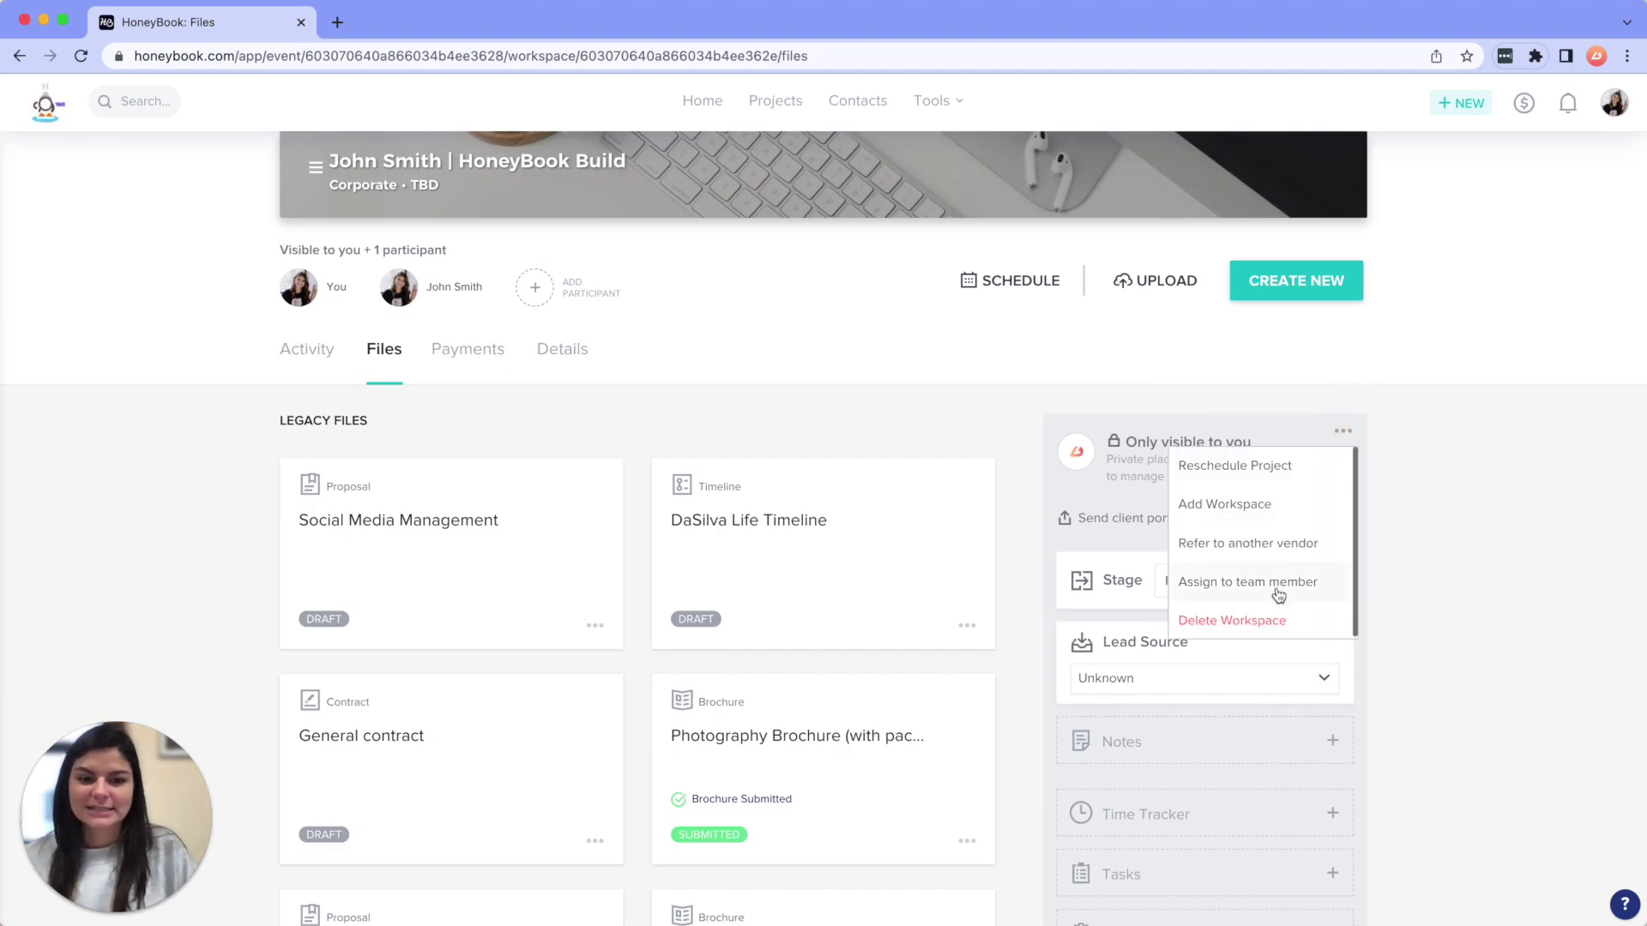
pyautogui.click(1269, 616)
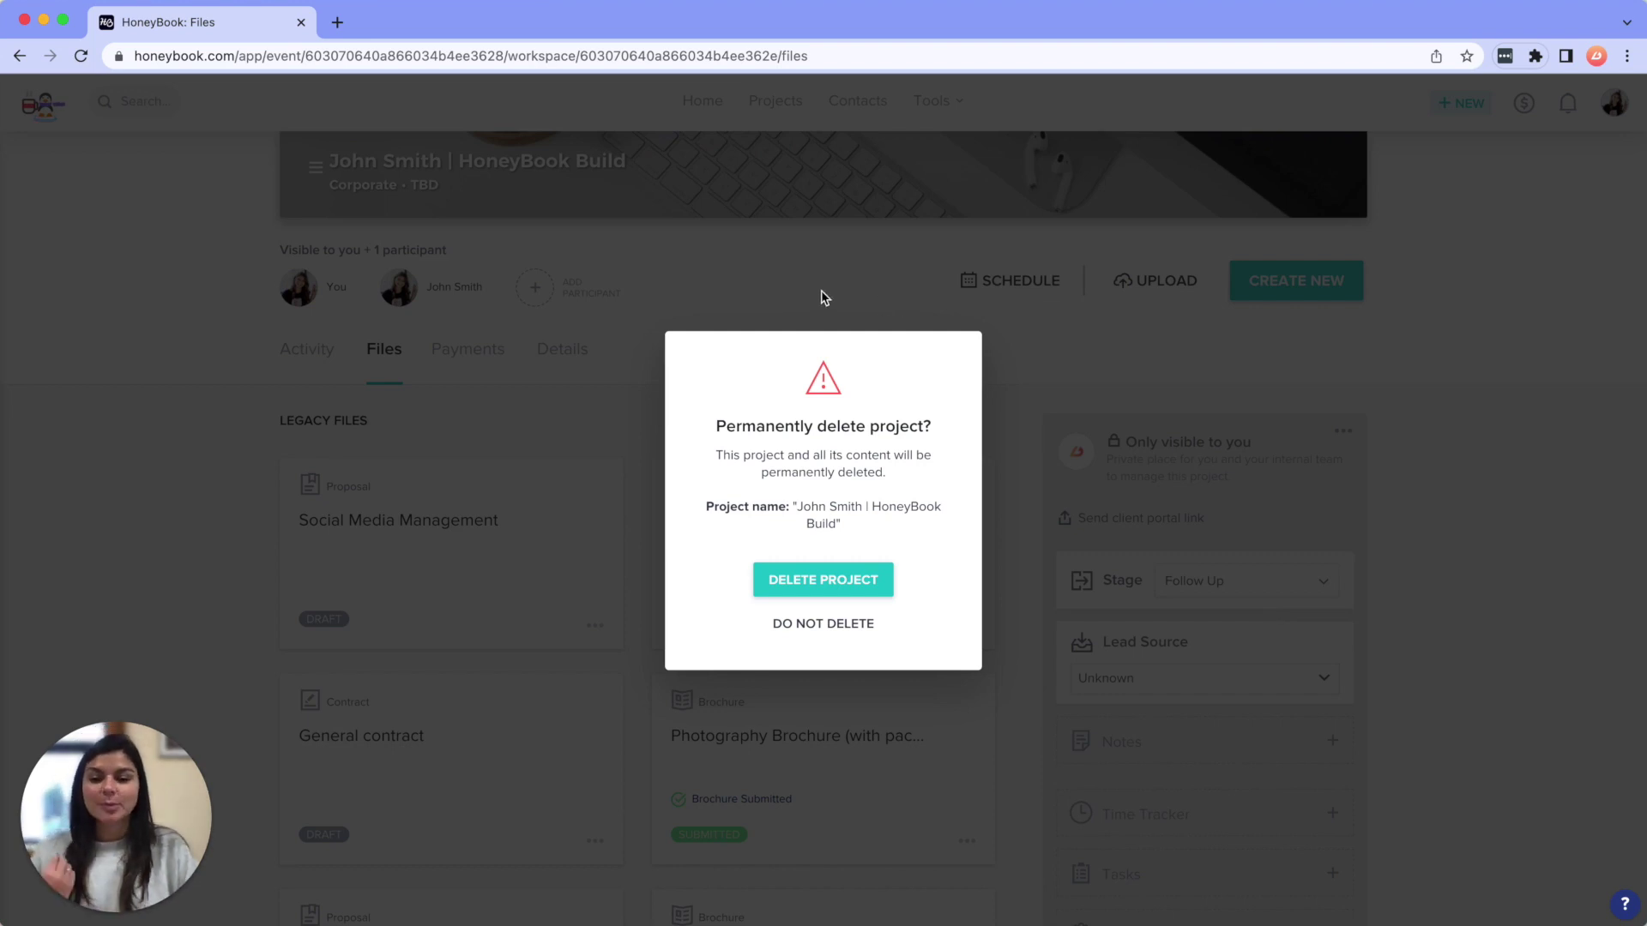
pyautogui.click(841, 635)
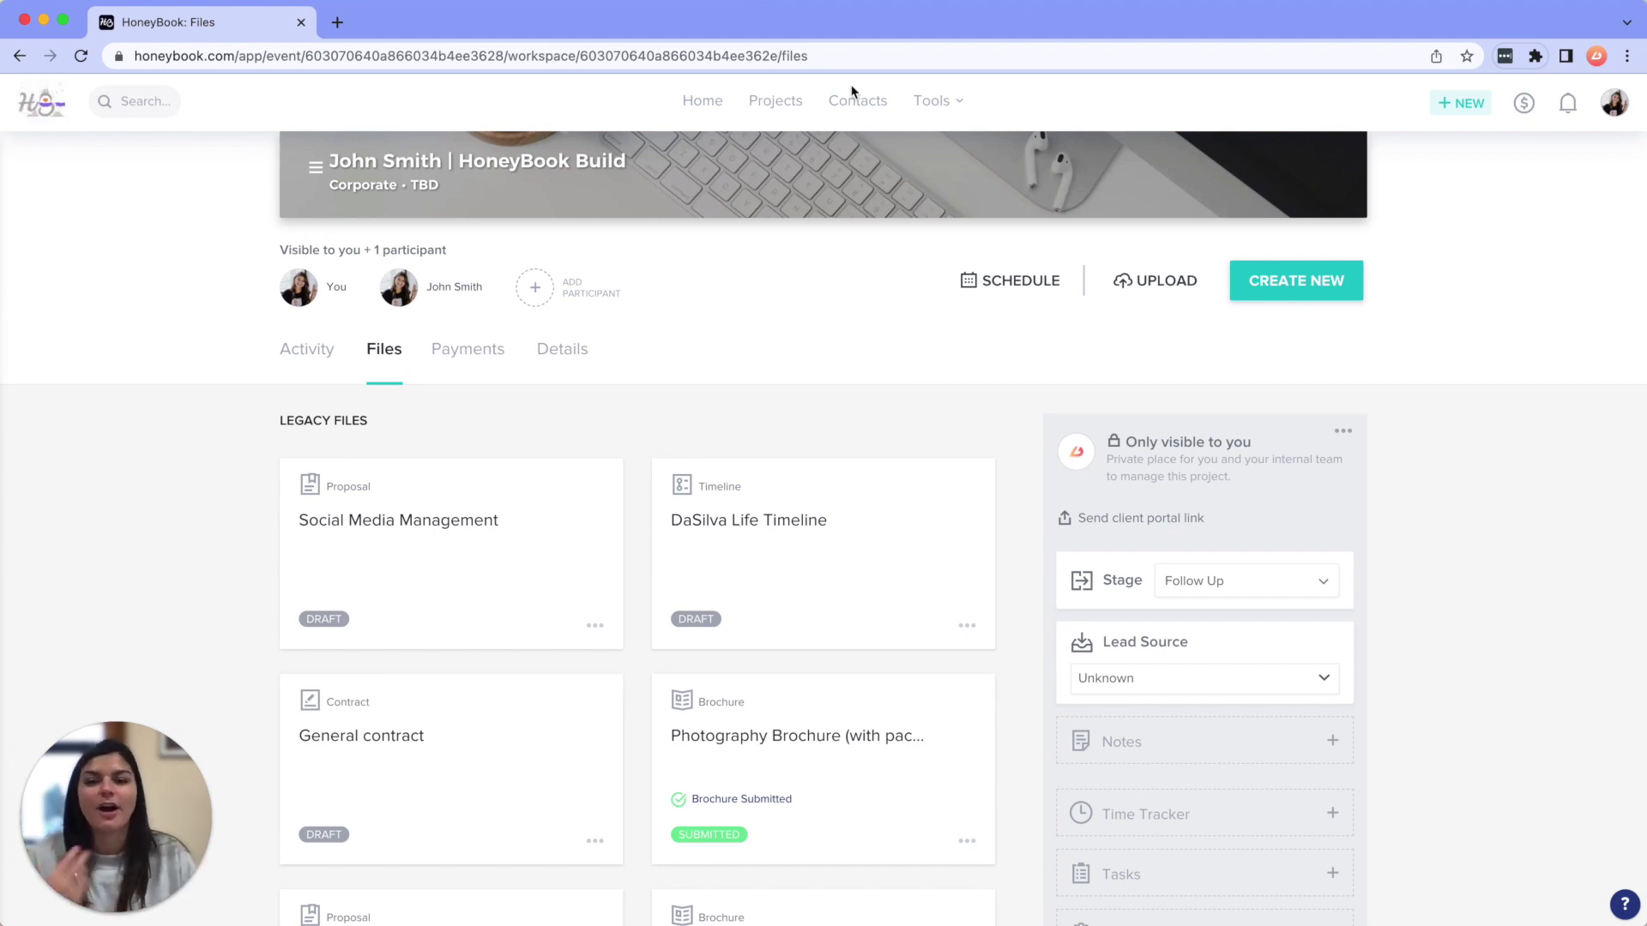
# Return to the project pipeline, open the HoneyBook Build project in Follow Up and review its recent activity.
pyautogui.click(787, 105)
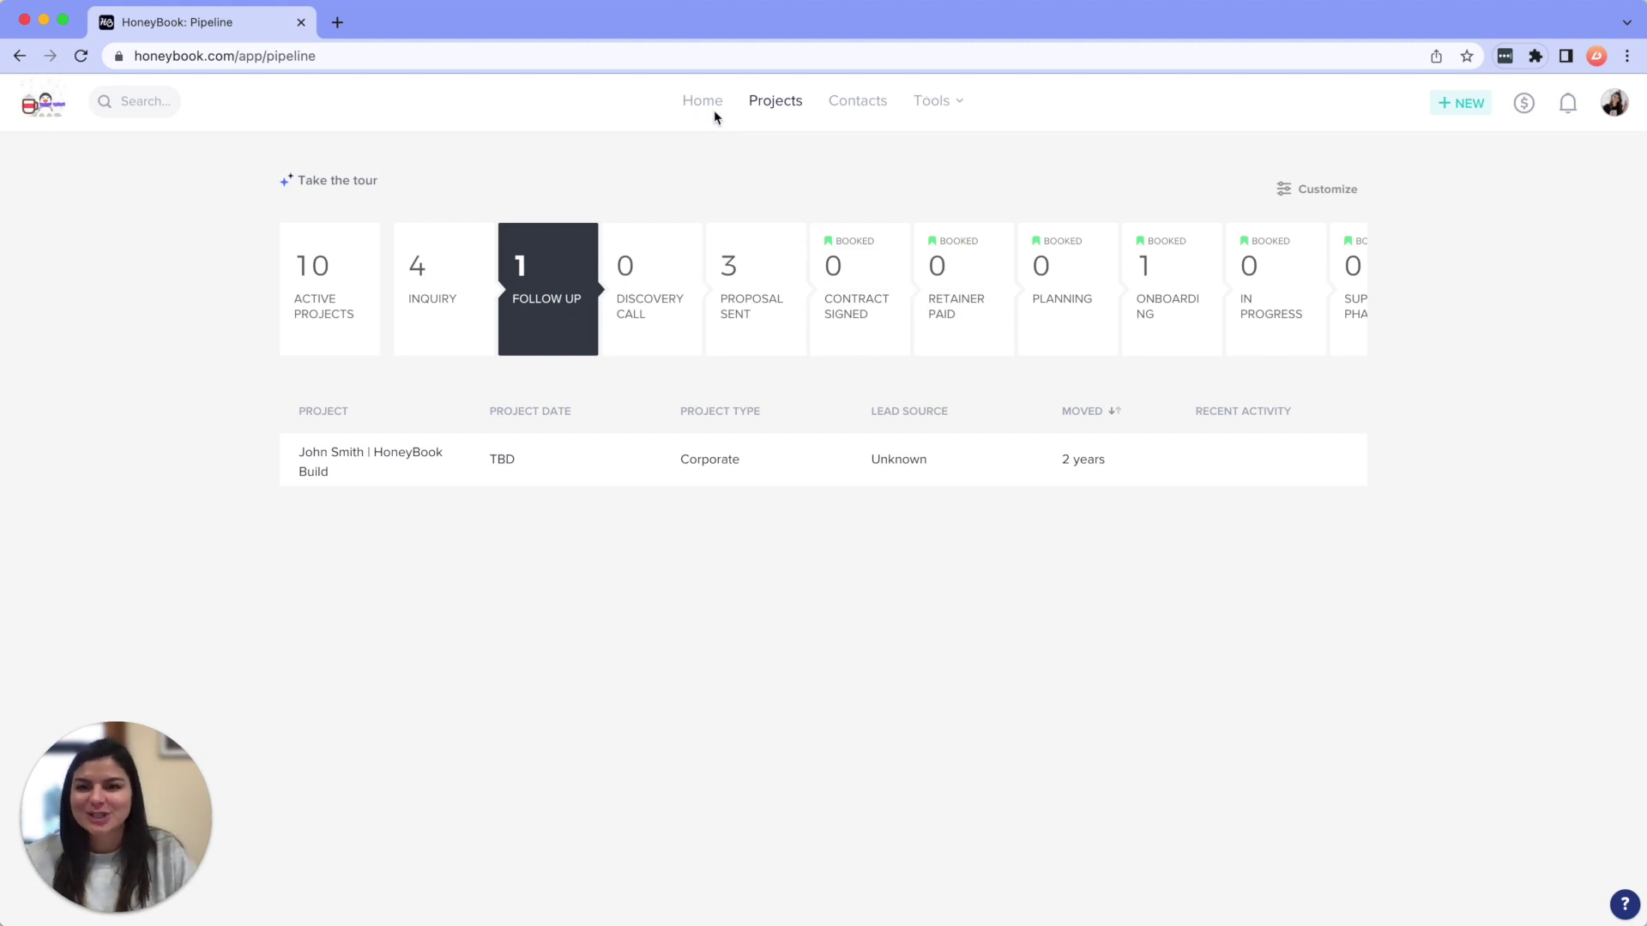
pyautogui.click(394, 467)
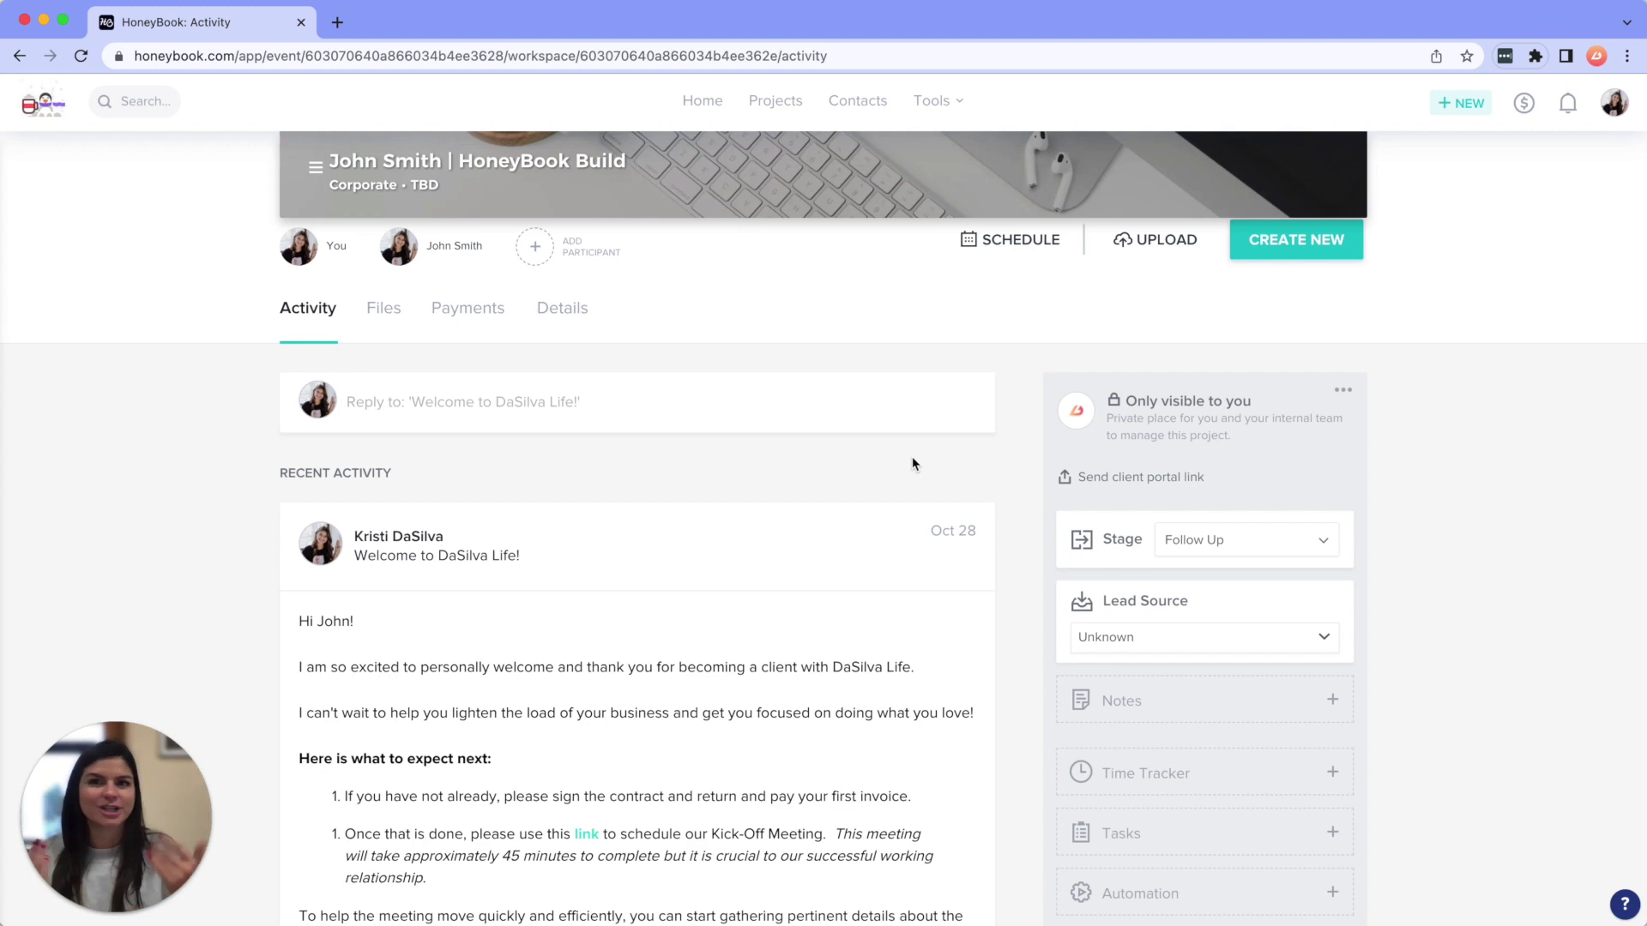
pyautogui.scroll(-7, 912, 463)
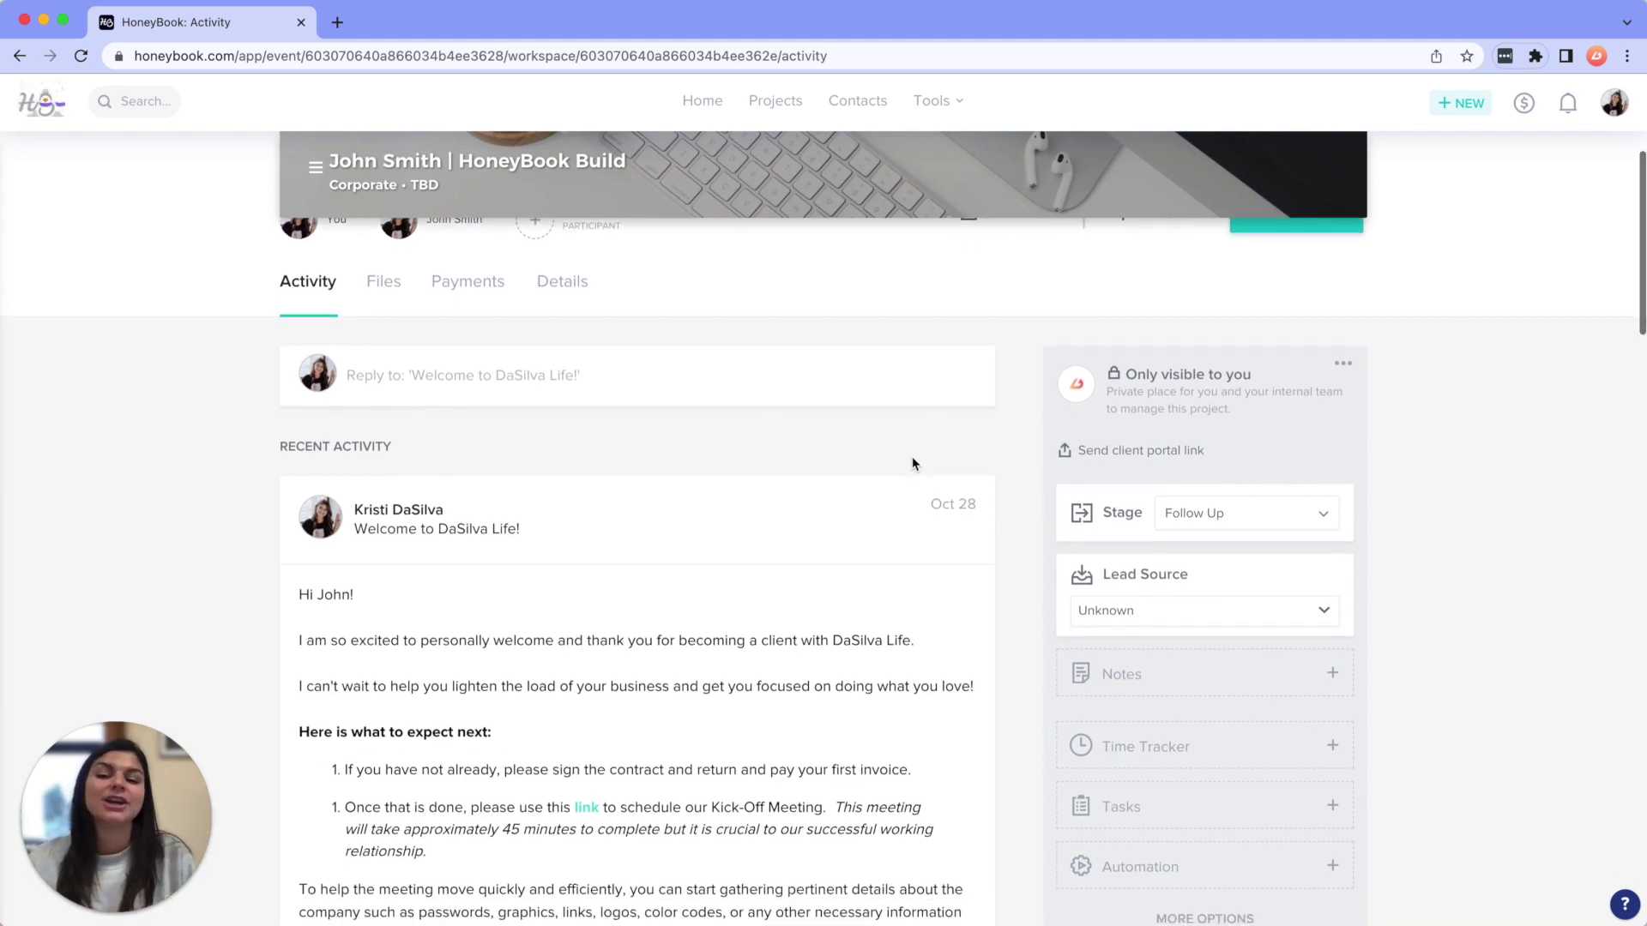
pyautogui.scroll(-15, 912, 463)
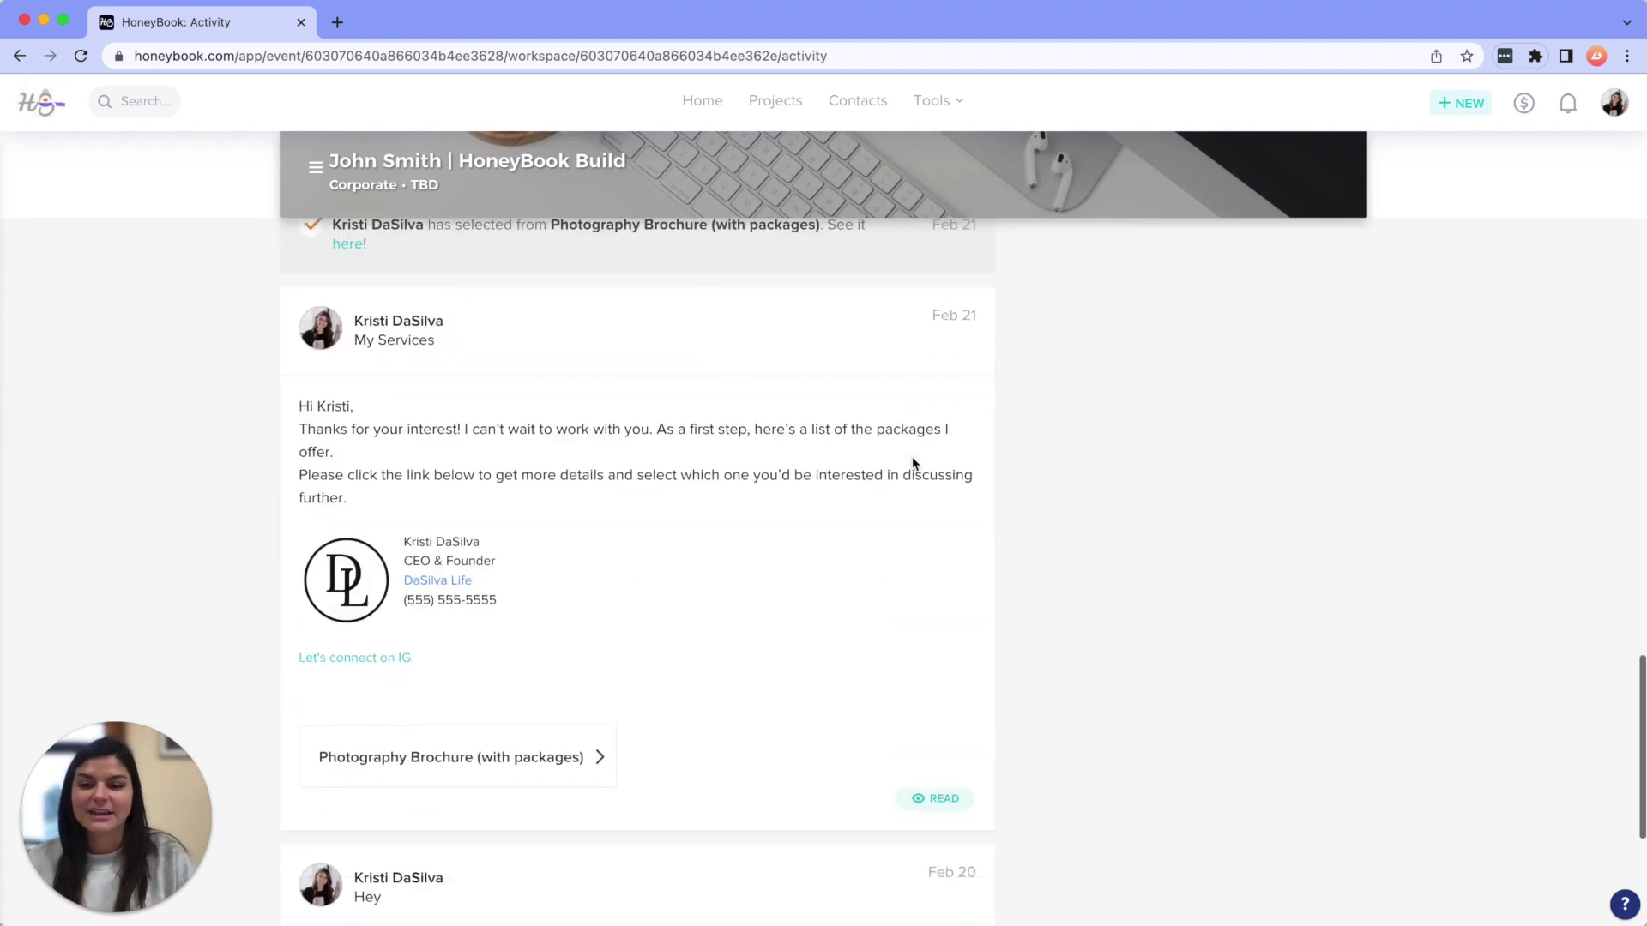
pyautogui.scroll(20, 913, 464)
# Review the proposals, contracts and brochures among the HoneyBook Build project's files.
pyautogui.click(385, 624)
pyautogui.scroll(-6, 873, 489)
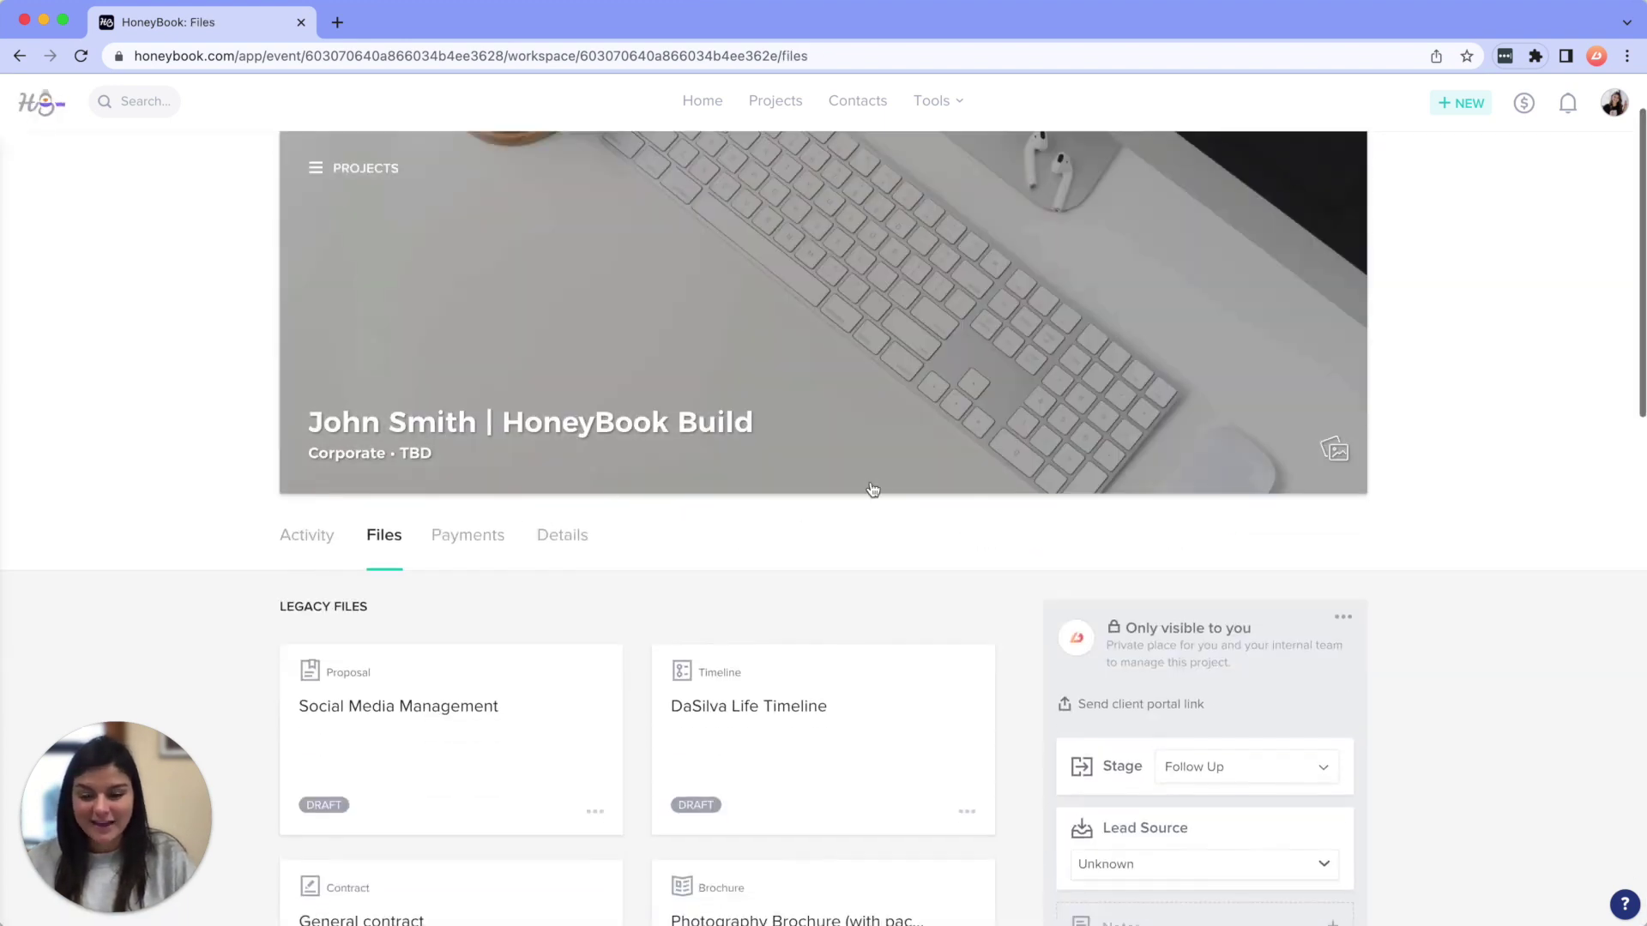
pyautogui.scroll(3, 873, 489)
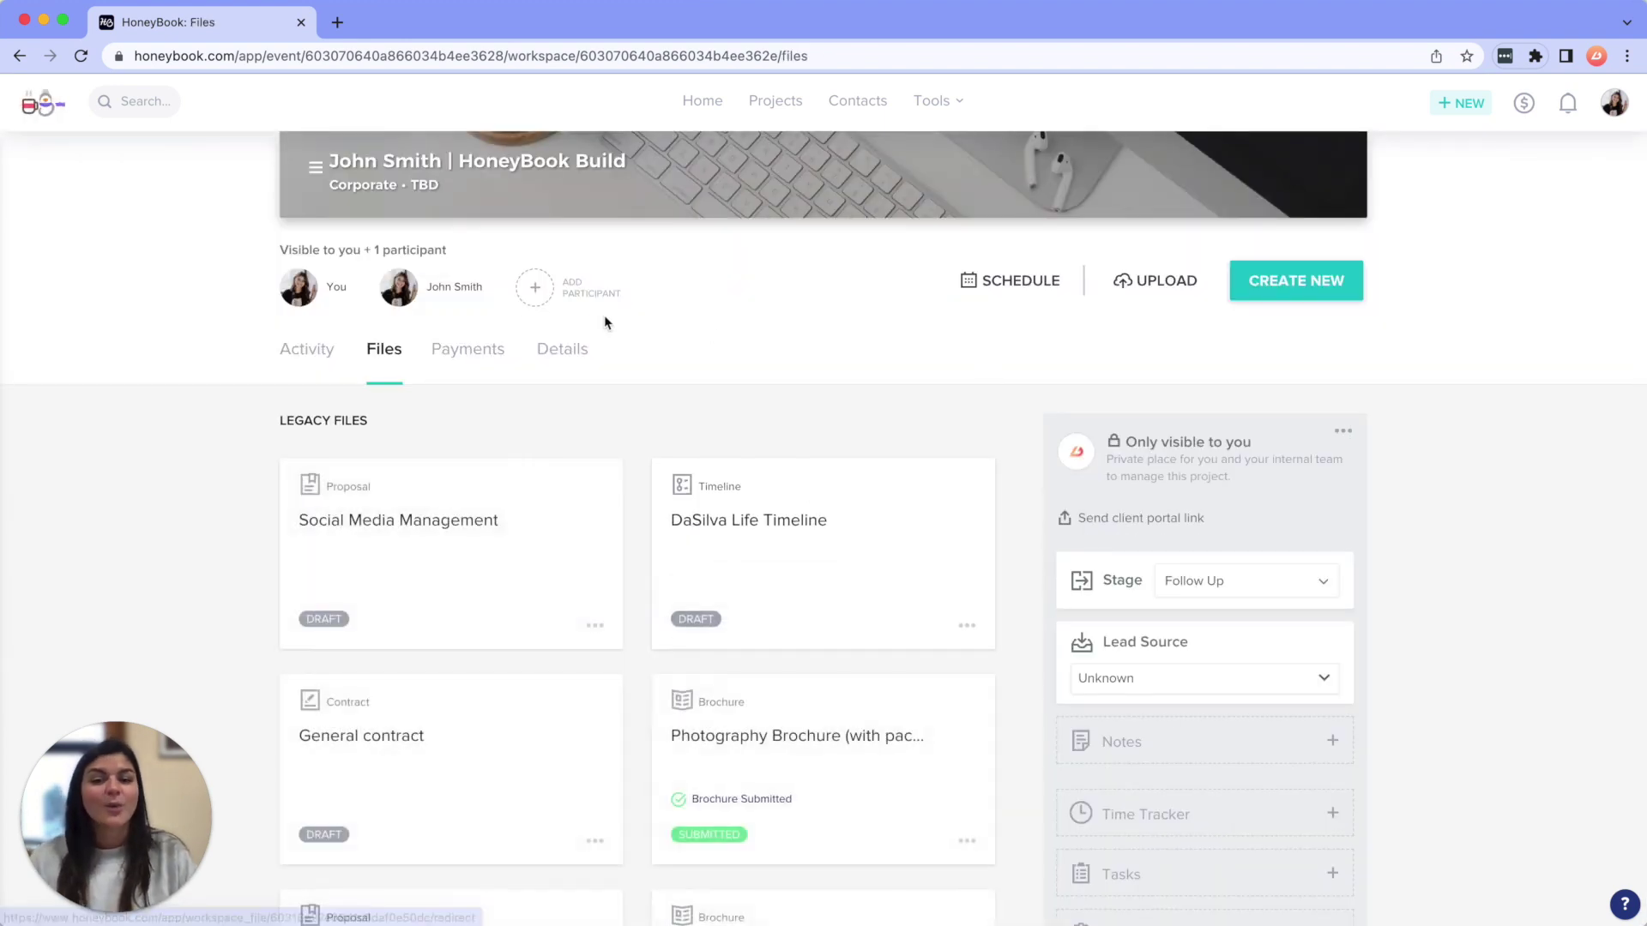
# Check the email view details of the "Welcome to DaSilva Life!" message in the project's activity.
pyautogui.click(294, 371)
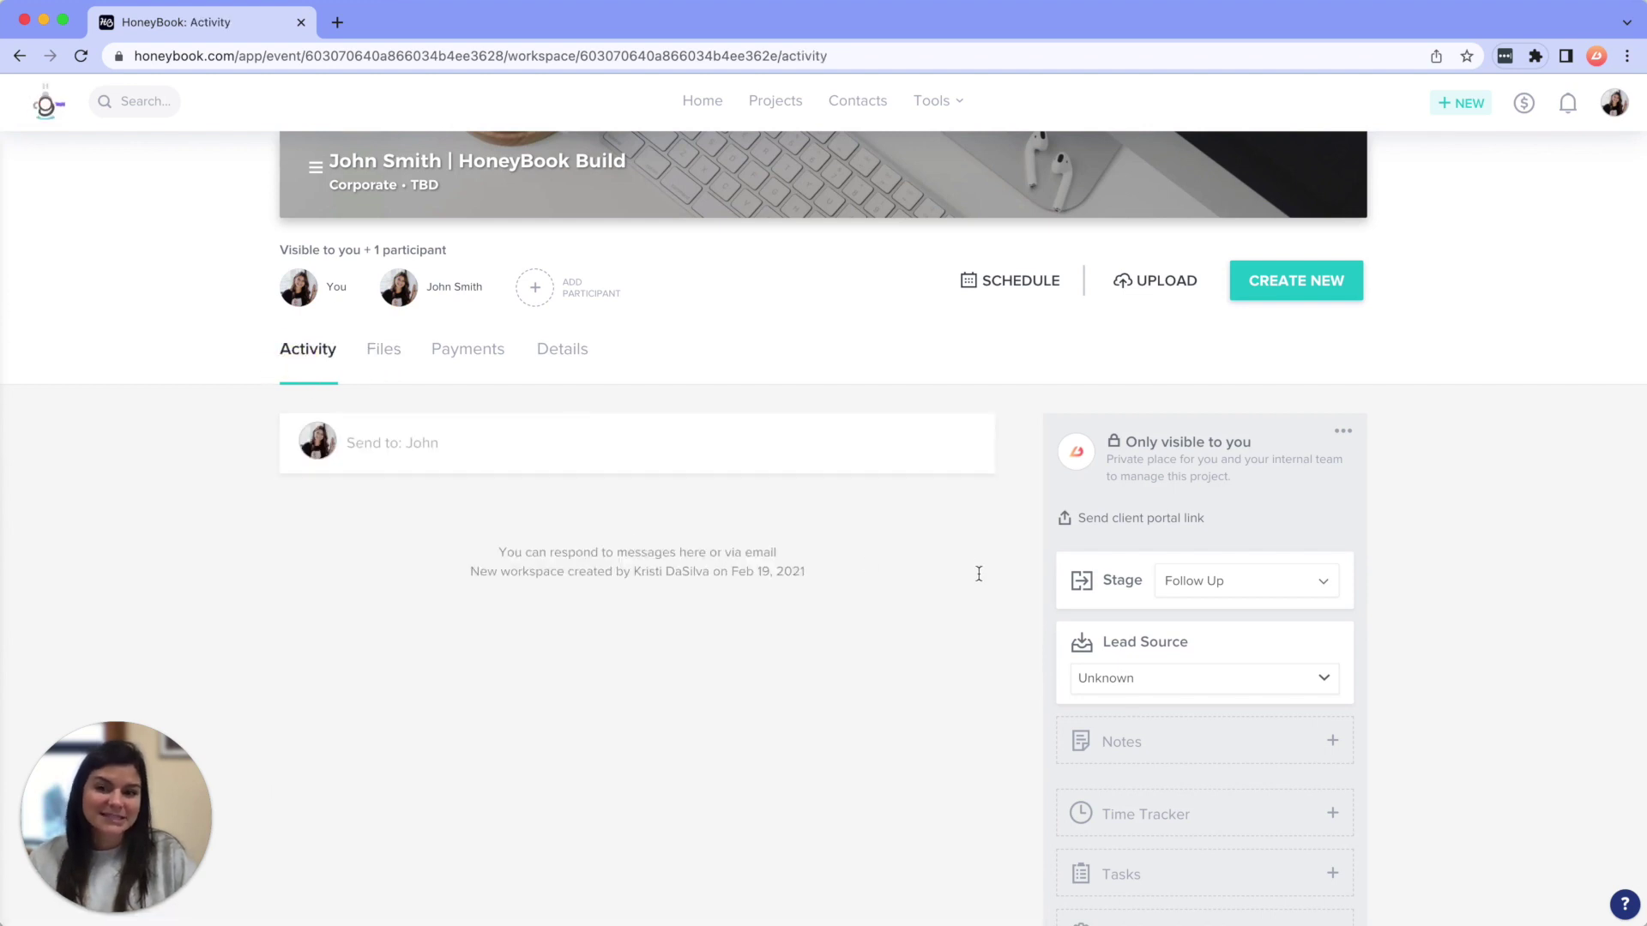
pyautogui.scroll(-5, 979, 574)
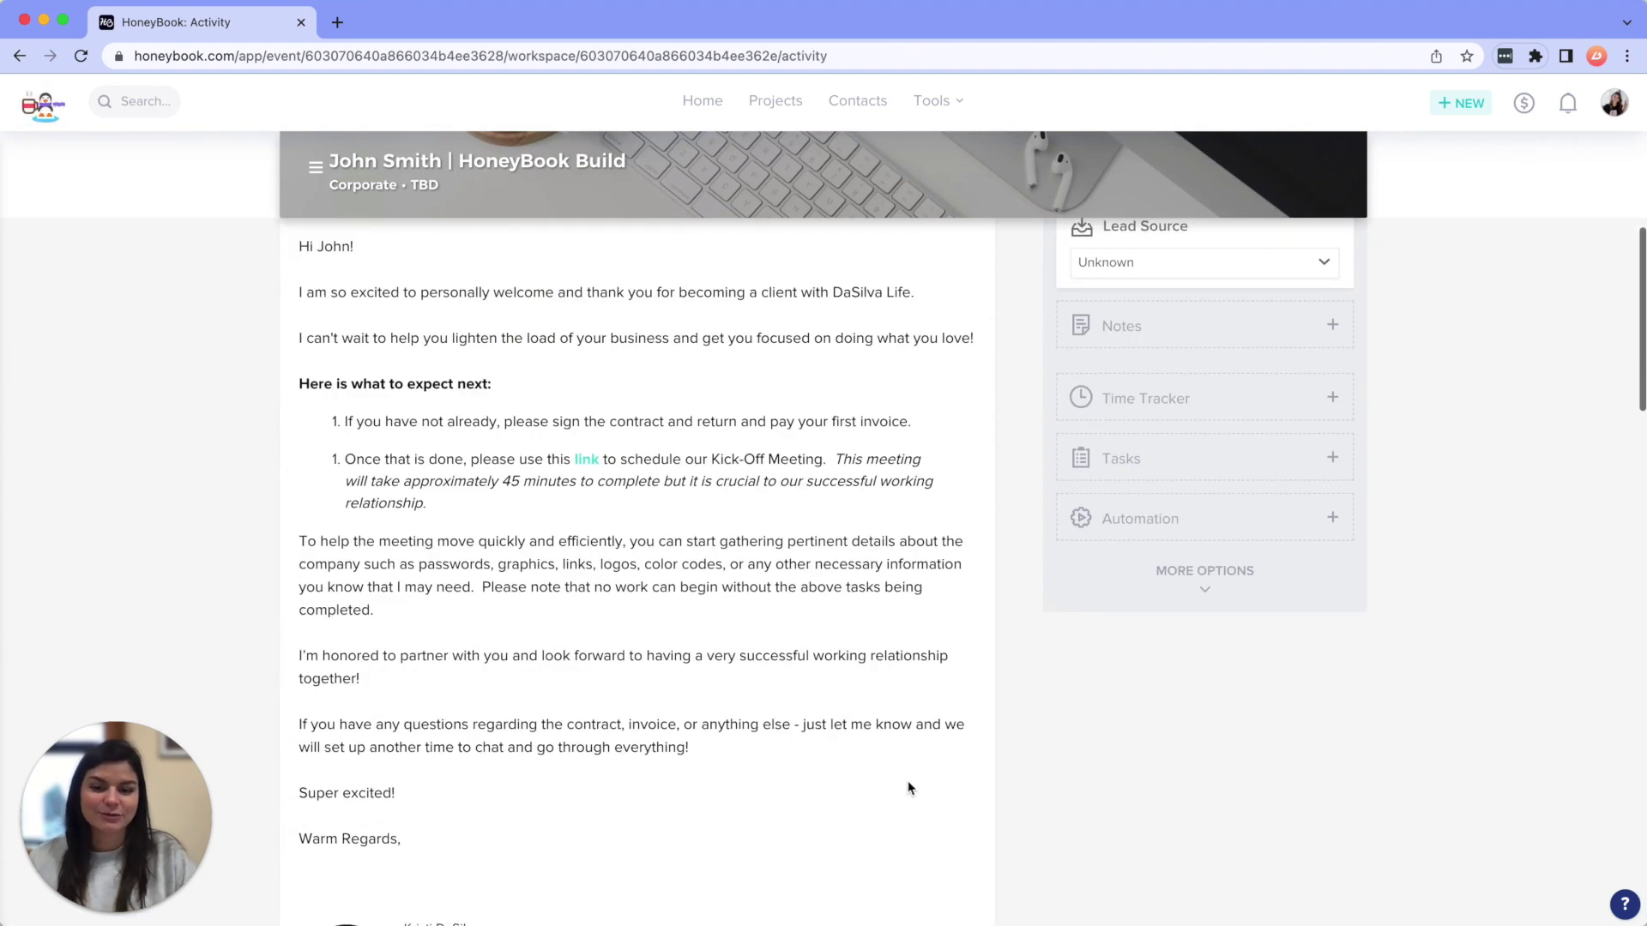
pyautogui.scroll(-5, 911, 789)
pyautogui.moveTo(942, 743)
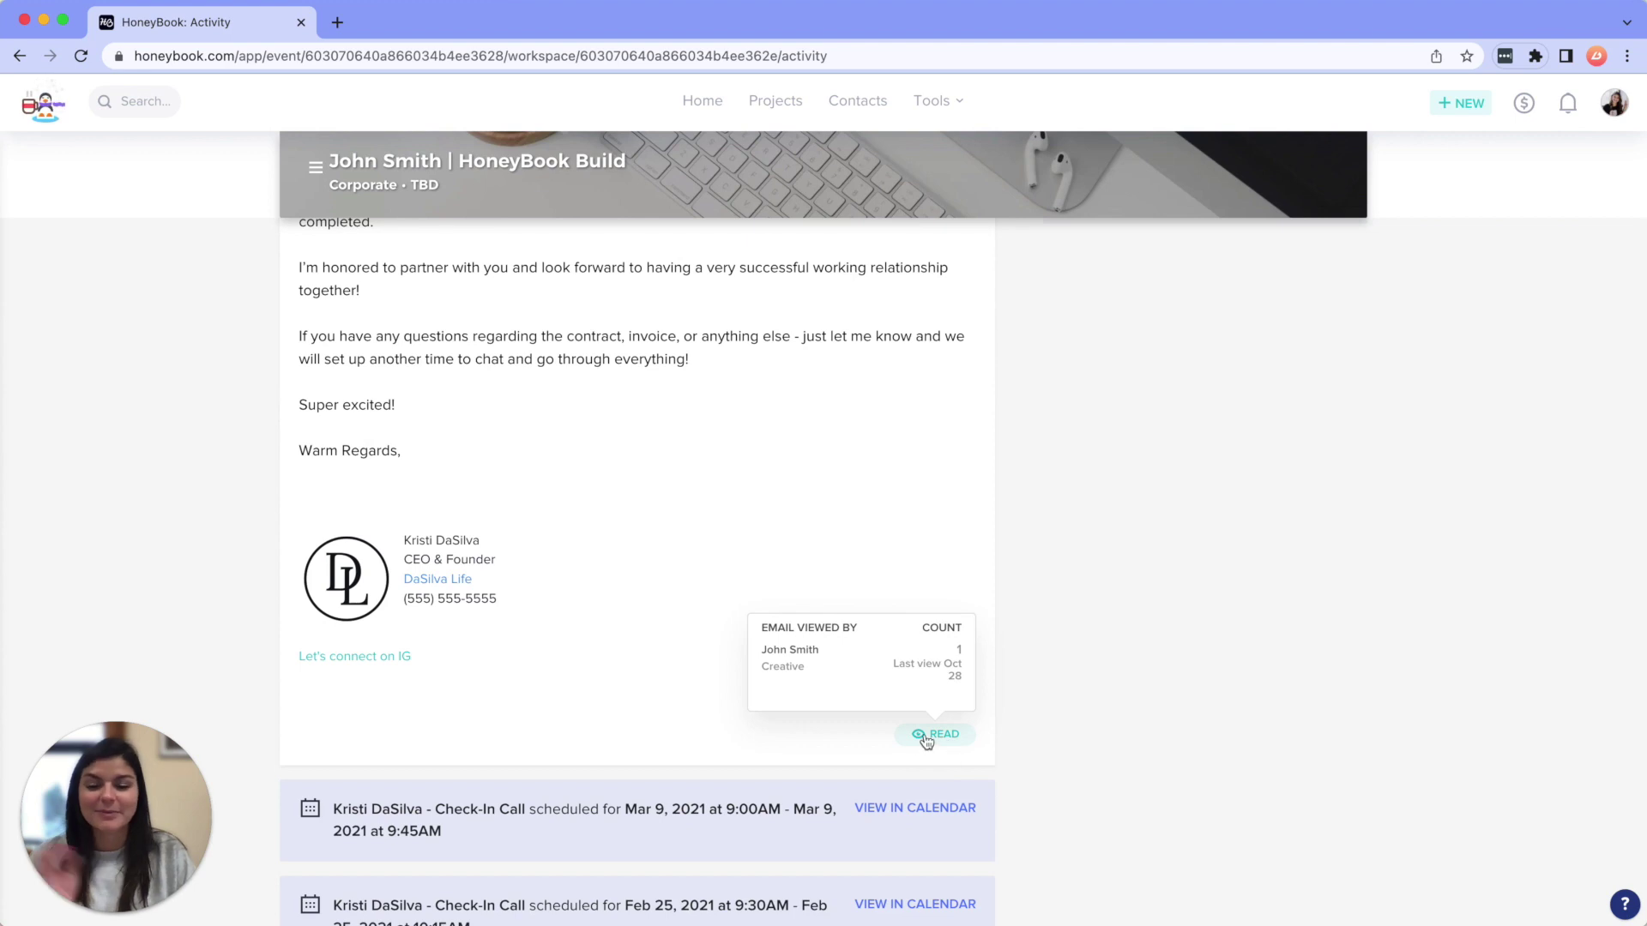
pyautogui.scroll(10, 807, 584)
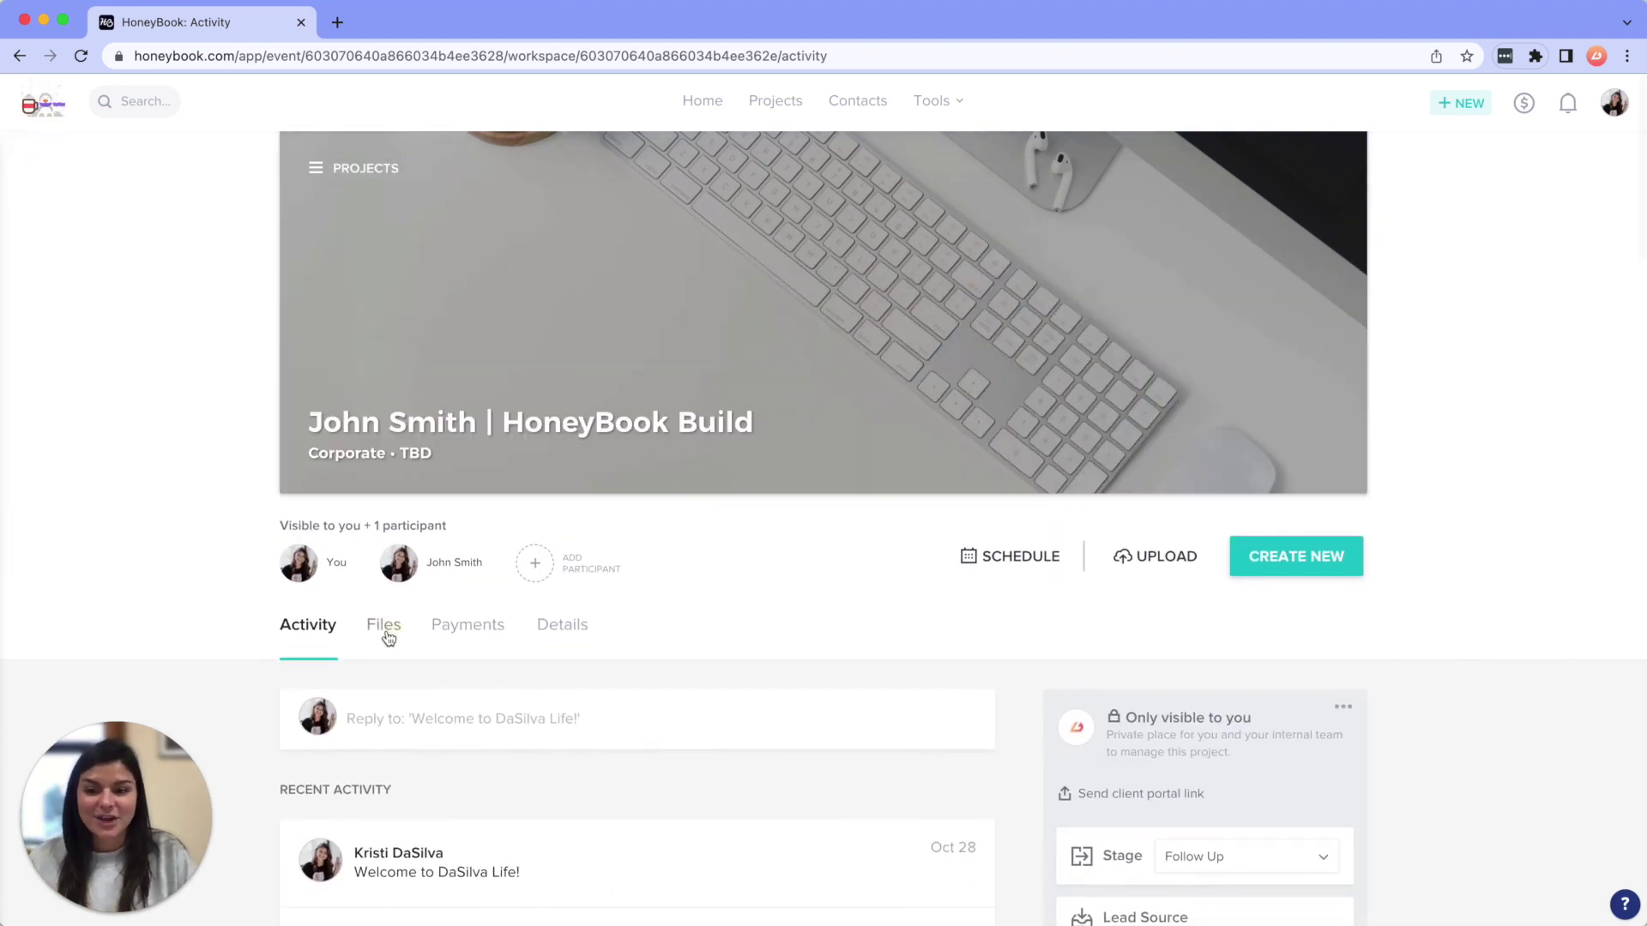
# Review the HoneyBook Setup project's files, covering its smart files, attachments and images sections and the upload option.
pyautogui.click(386, 631)
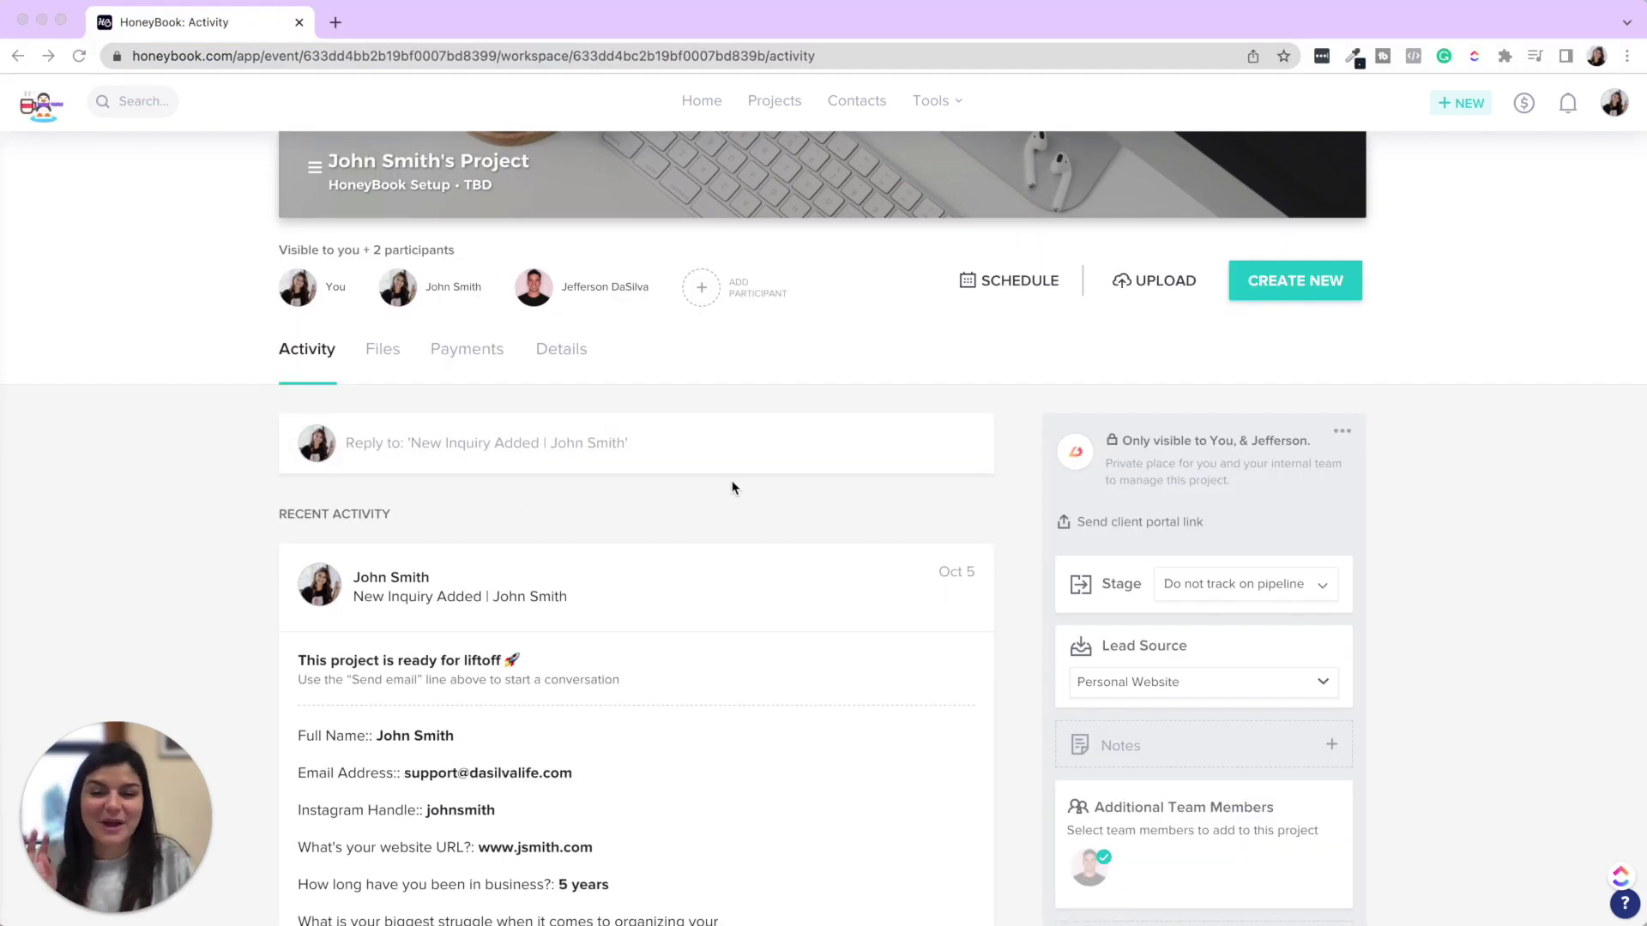
pyautogui.scroll(-2, 732, 488)
pyautogui.scroll(2, 732, 488)
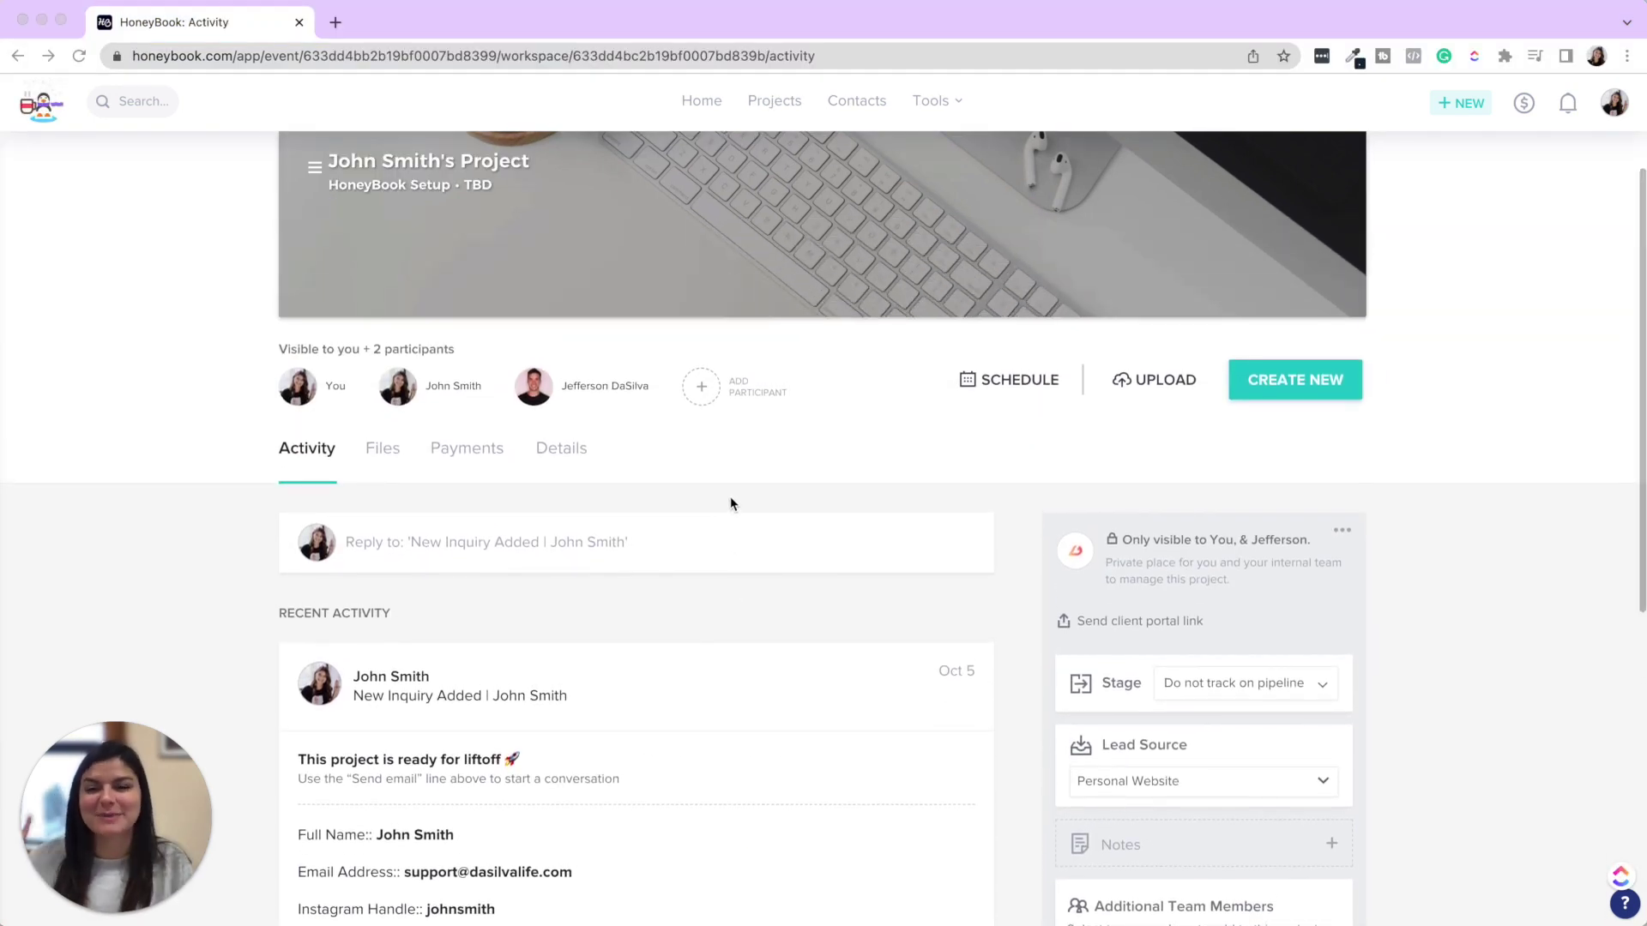
pyautogui.click(390, 452)
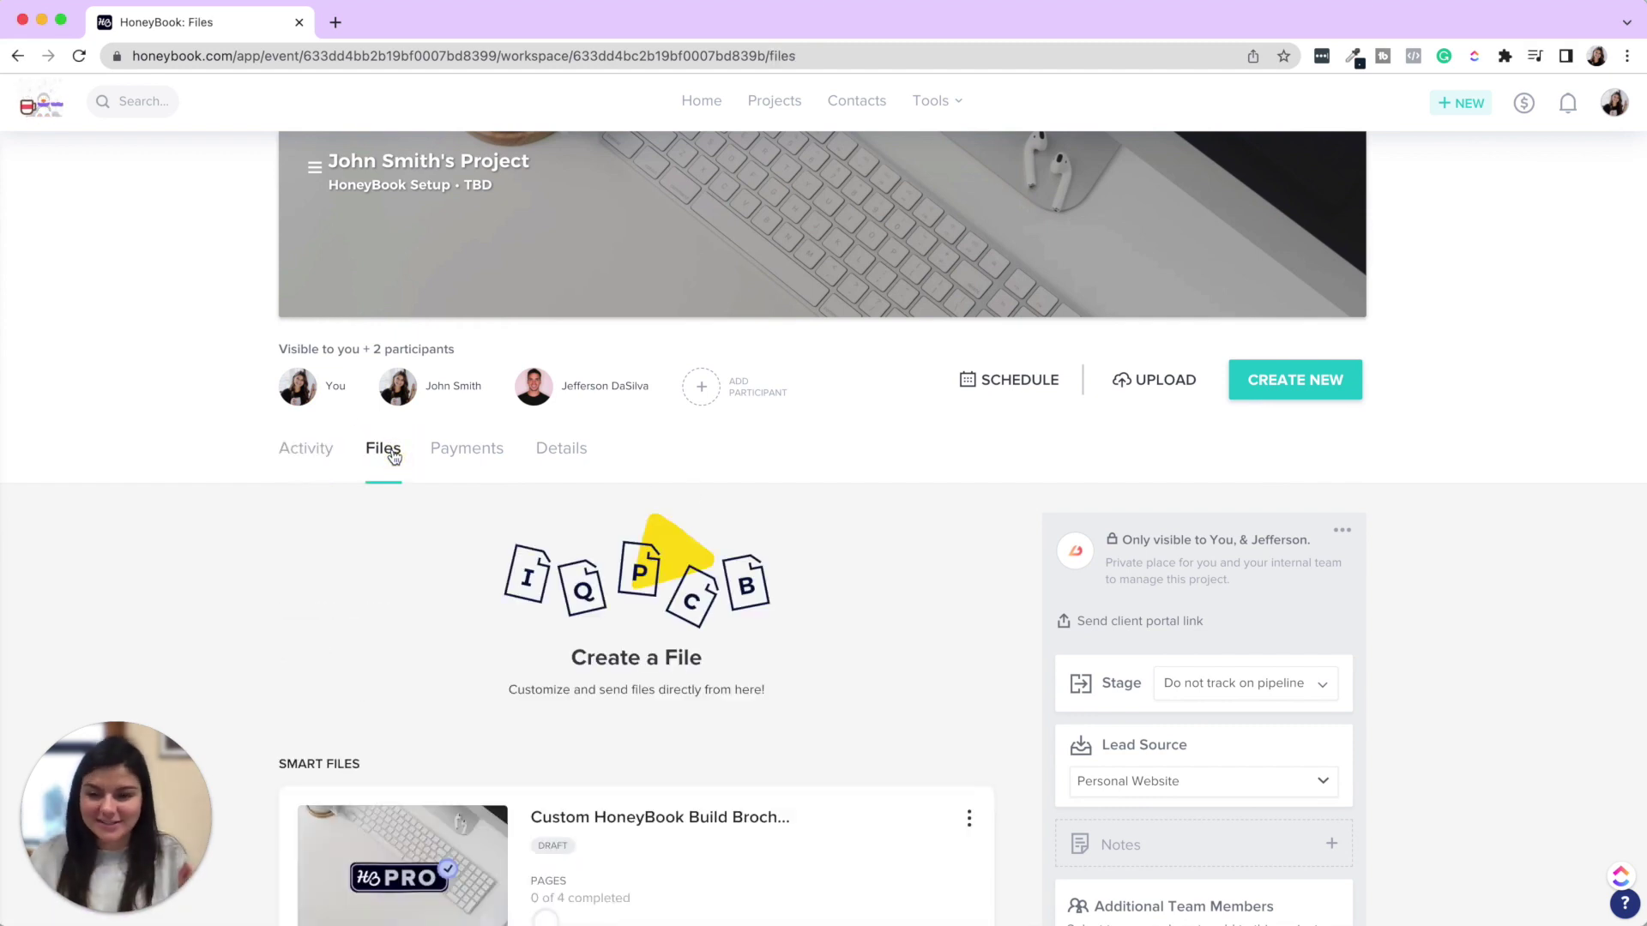
pyautogui.scroll(-5, 474, 605)
pyautogui.scroll(-1, 480, 614)
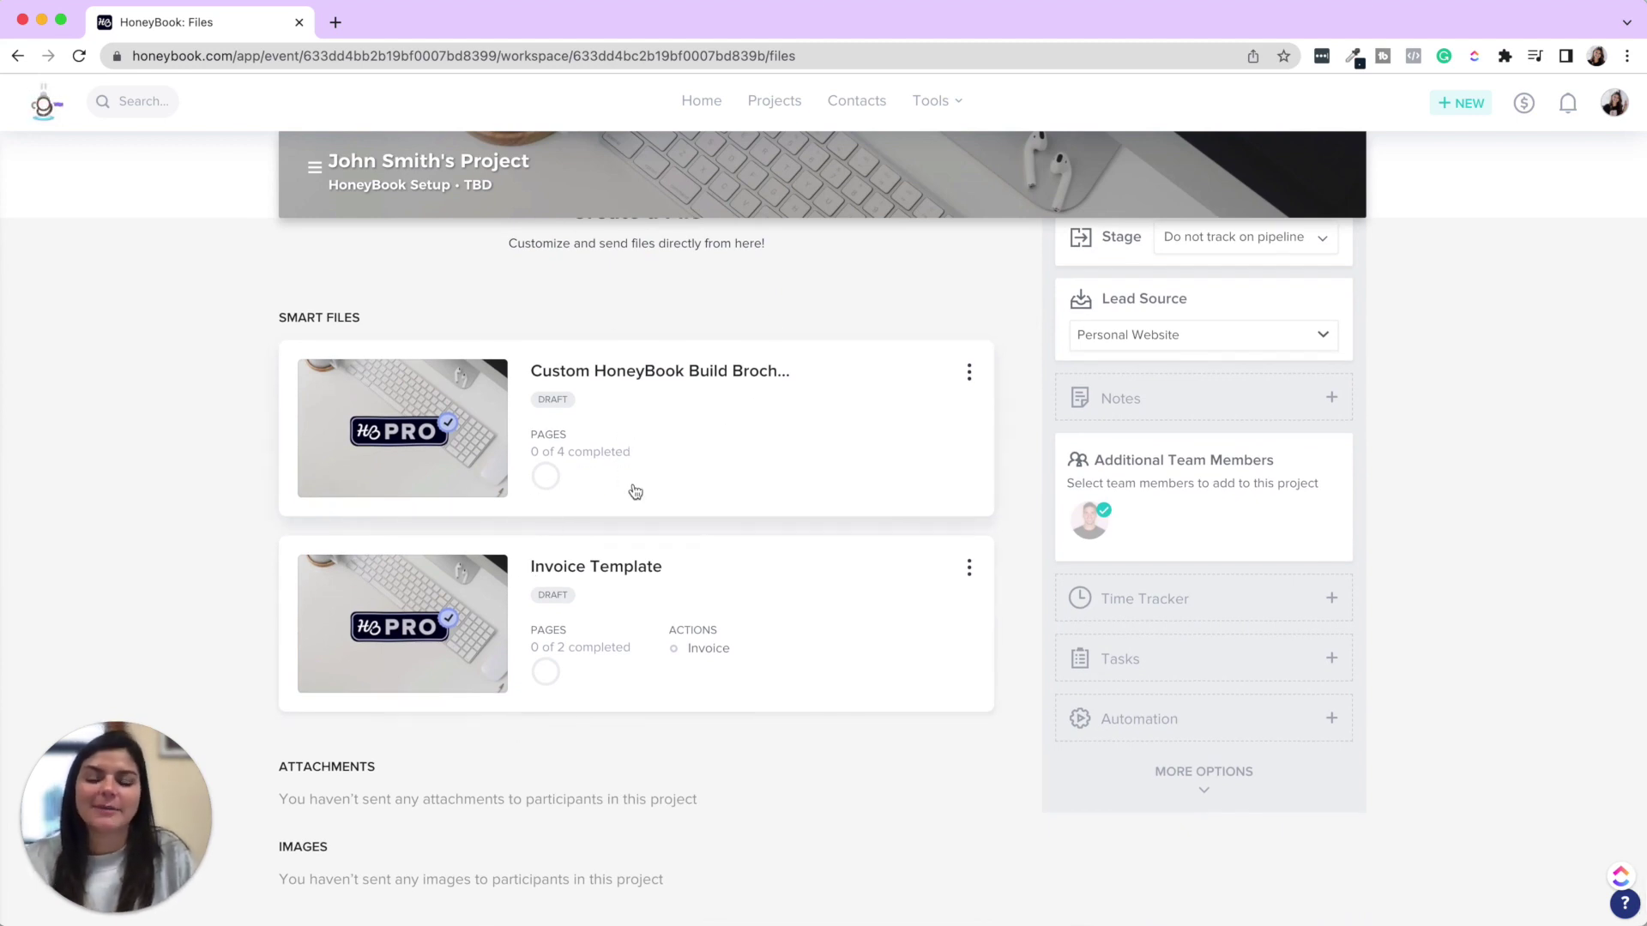
pyautogui.scroll(3, 605, 429)
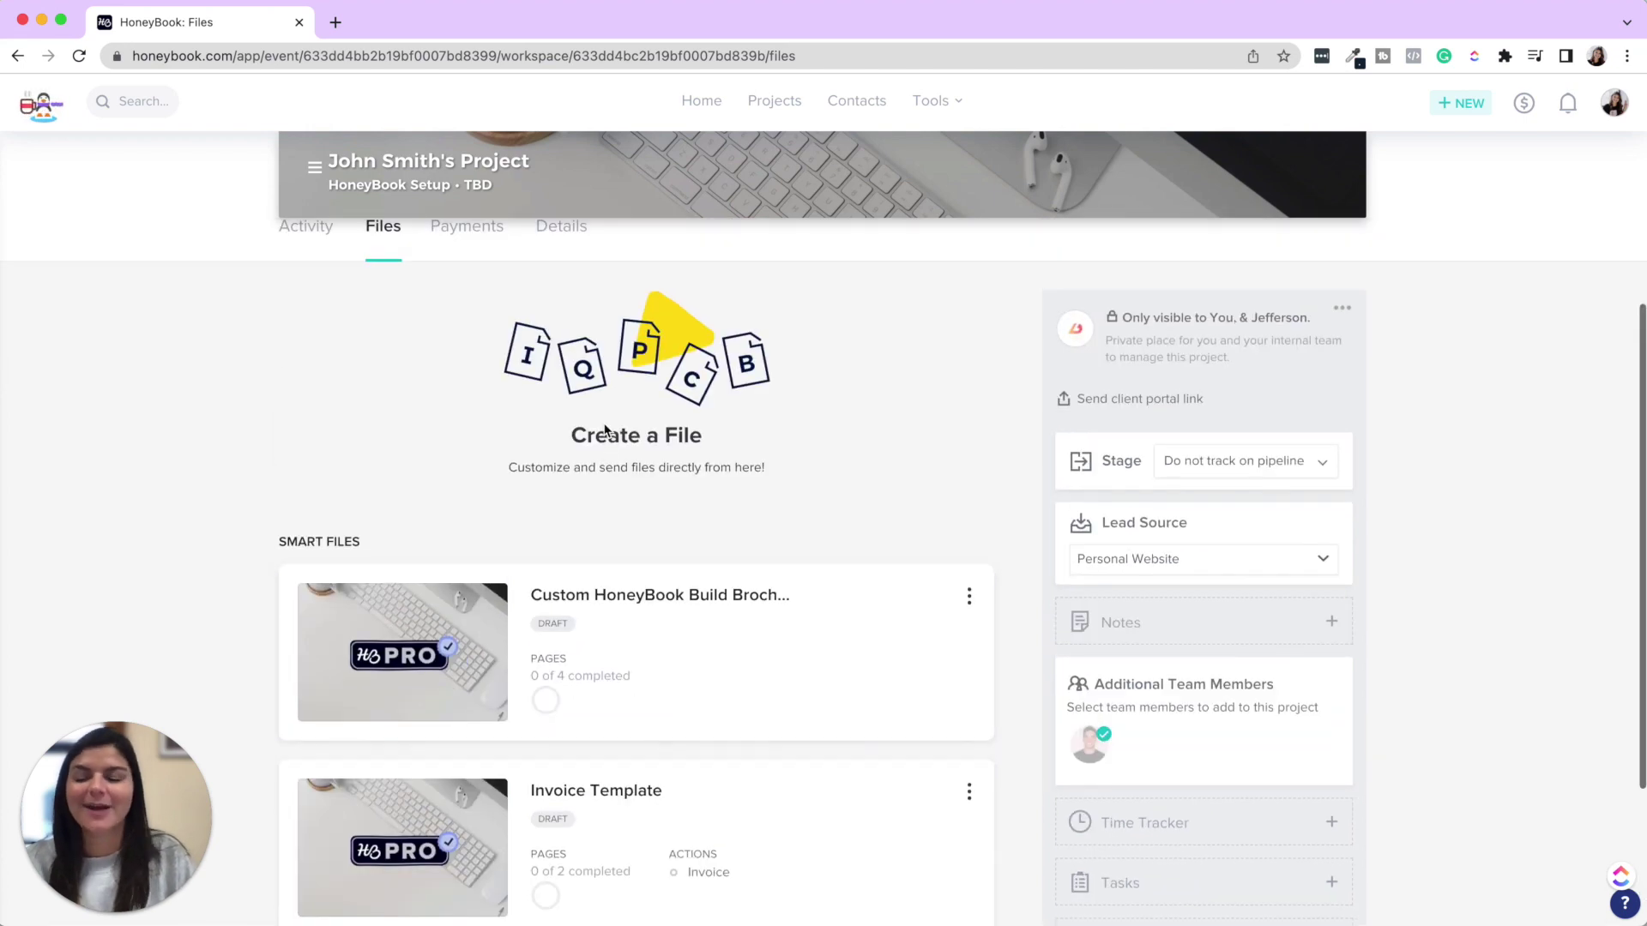
pyautogui.scroll(3, 602, 420)
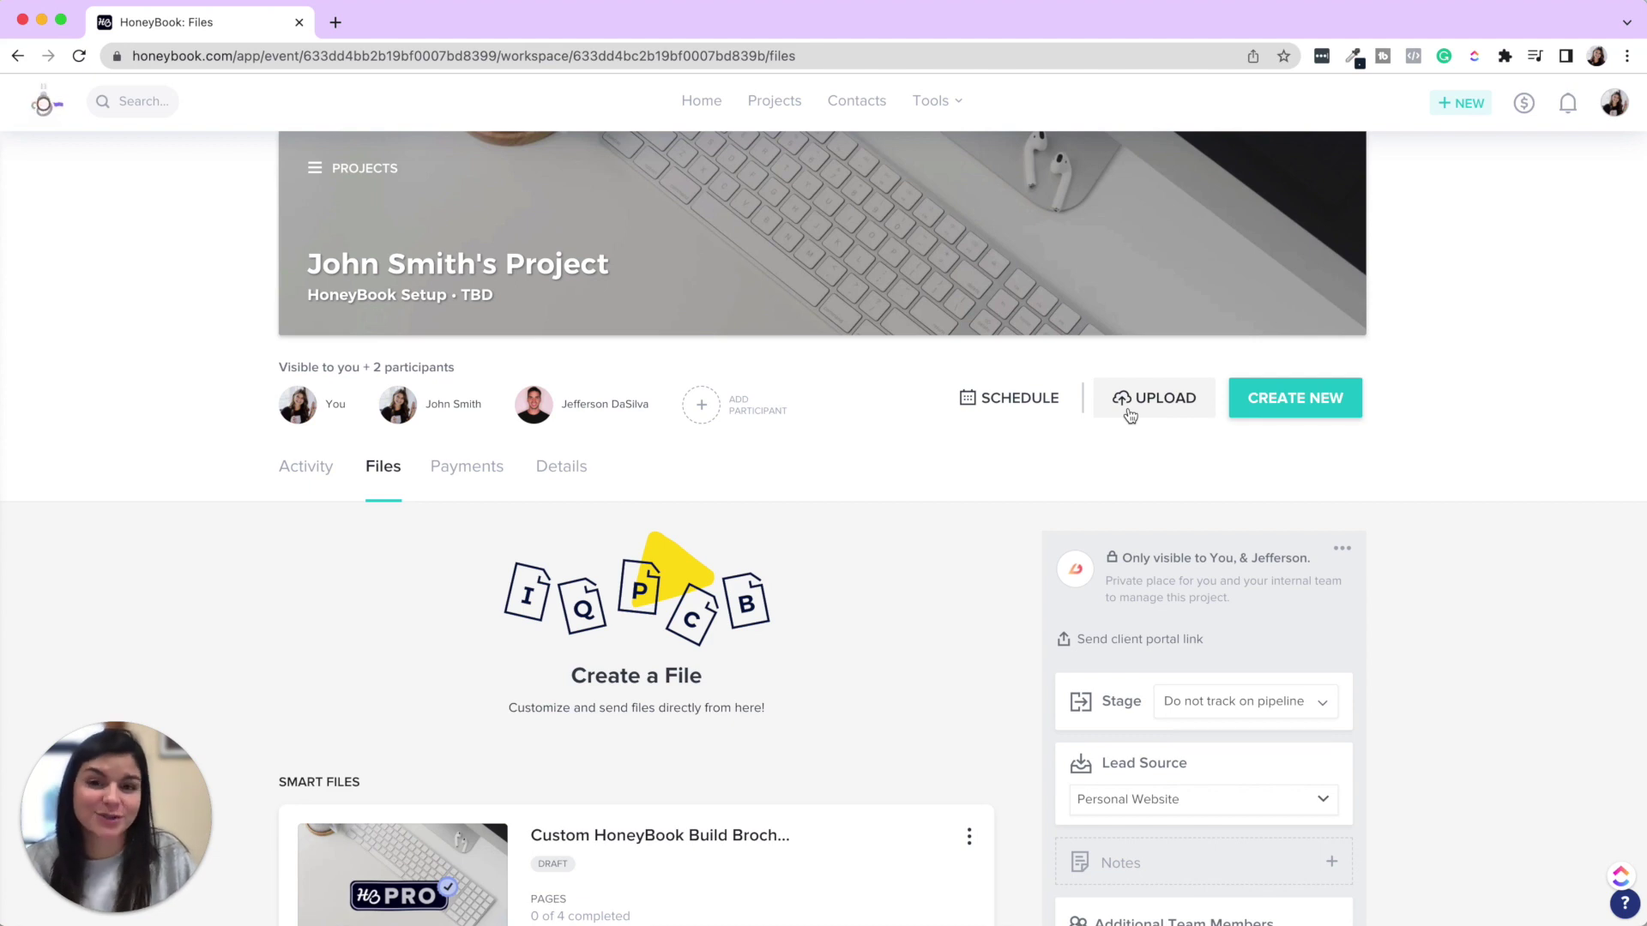
pyautogui.scroll(-5, 688, 522)
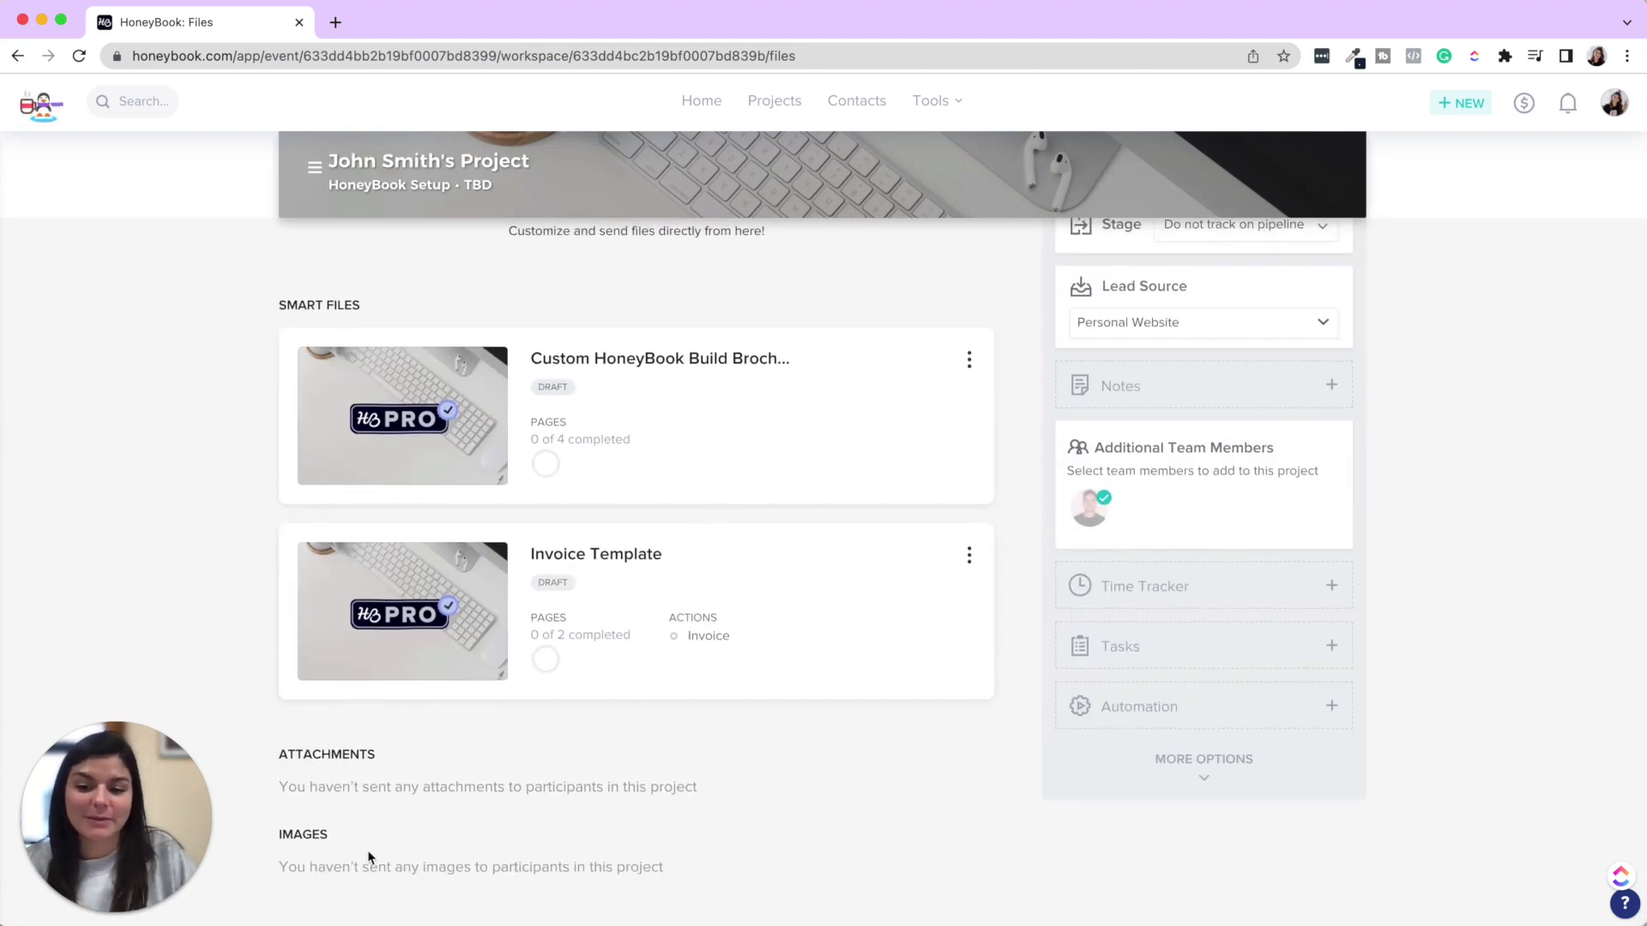
pyautogui.scroll(5, 463, 561)
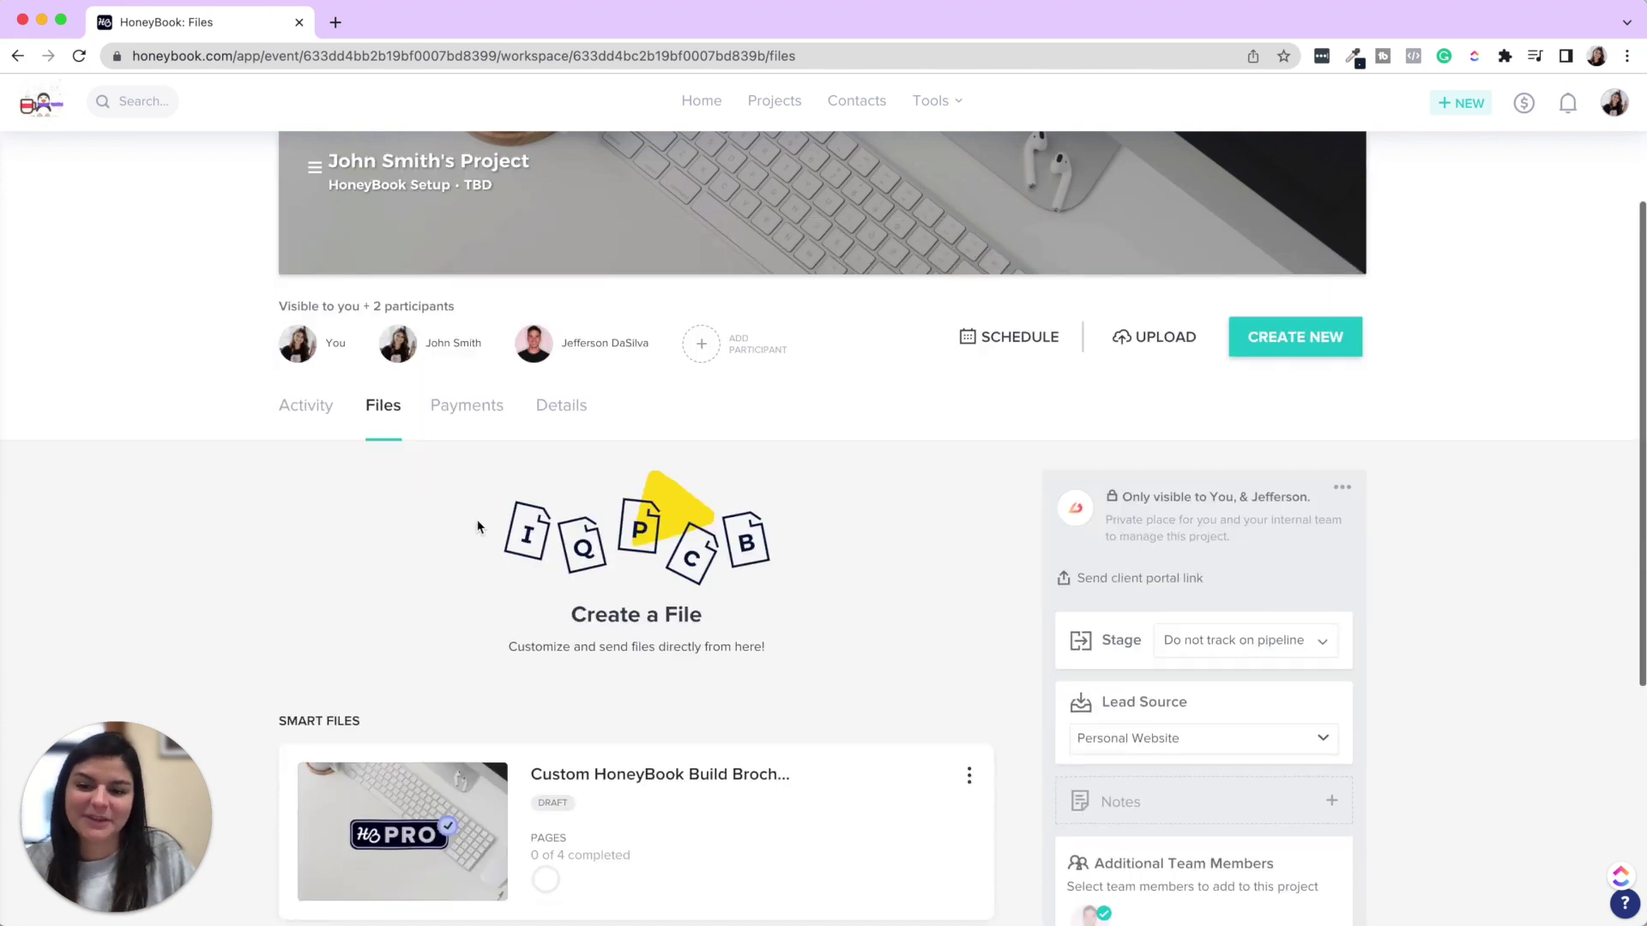
# View the HoneyBook Setup project's payments and details, and examine the available project types without changing the selection.
pyautogui.click(489, 405)
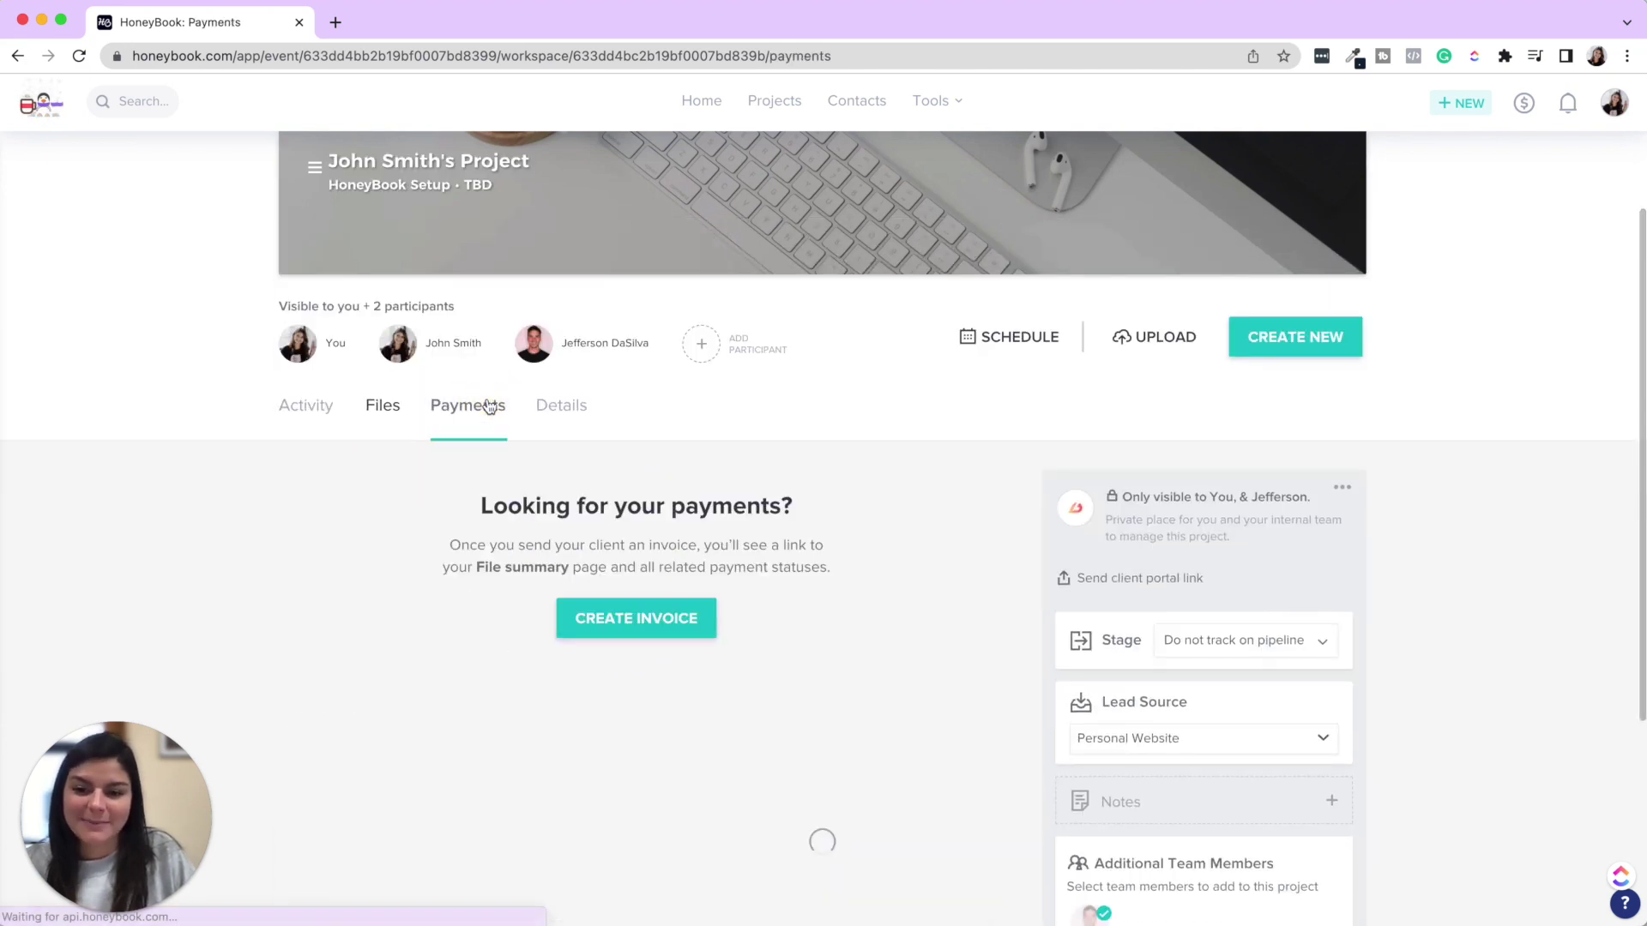
pyautogui.click(566, 409)
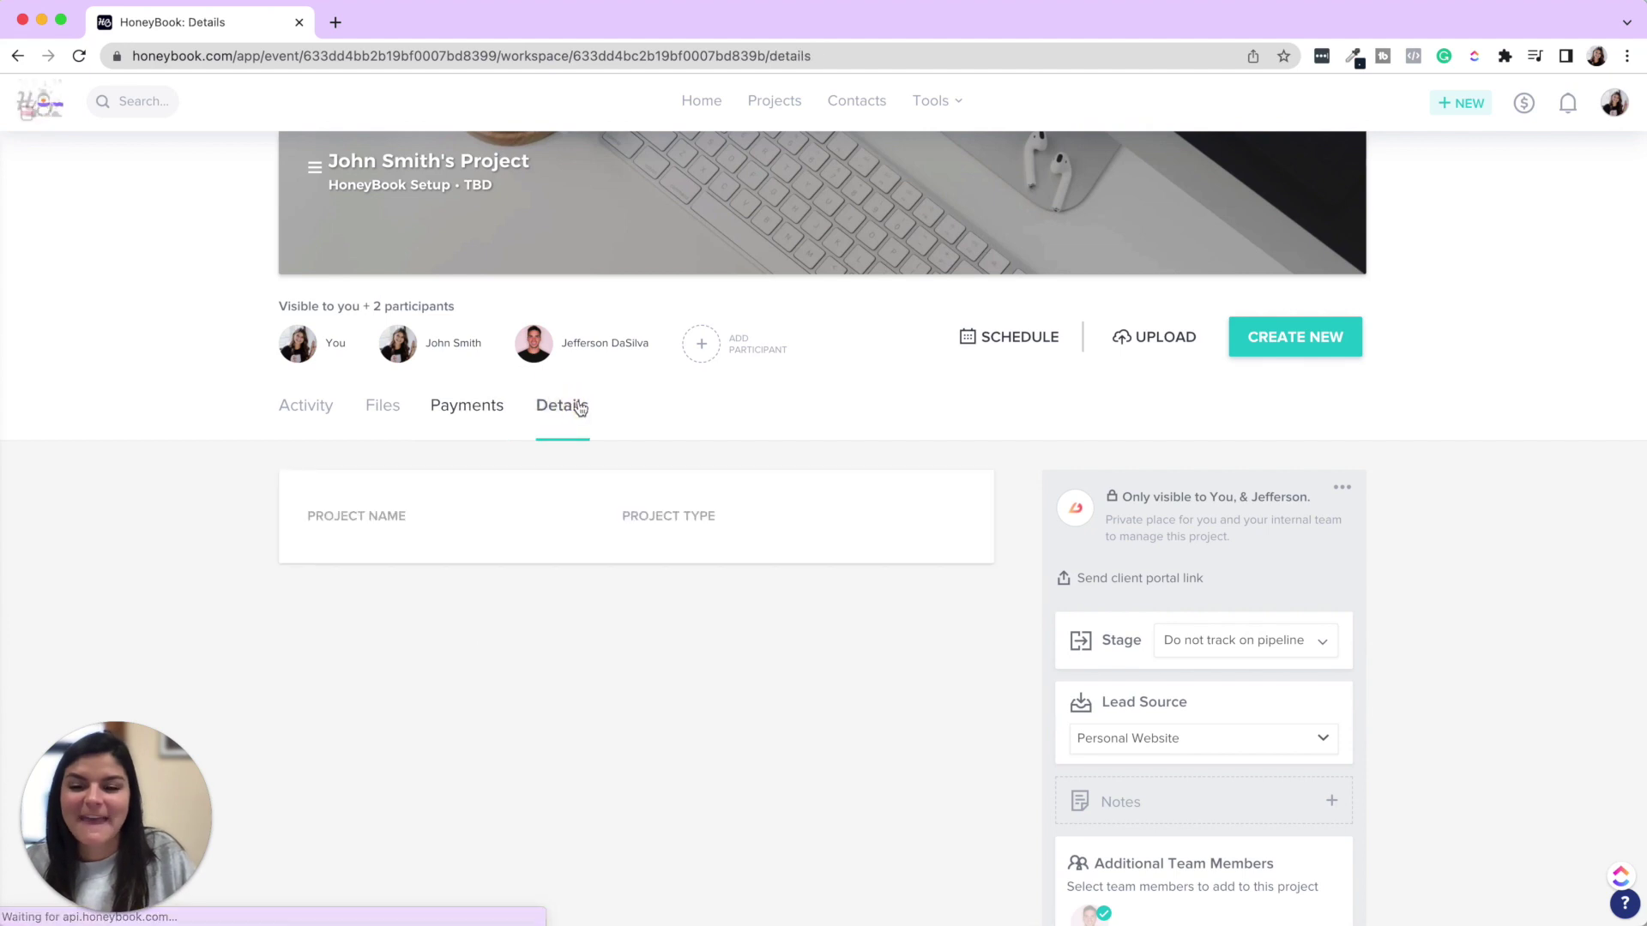
pyautogui.scroll(-3, 968, 506)
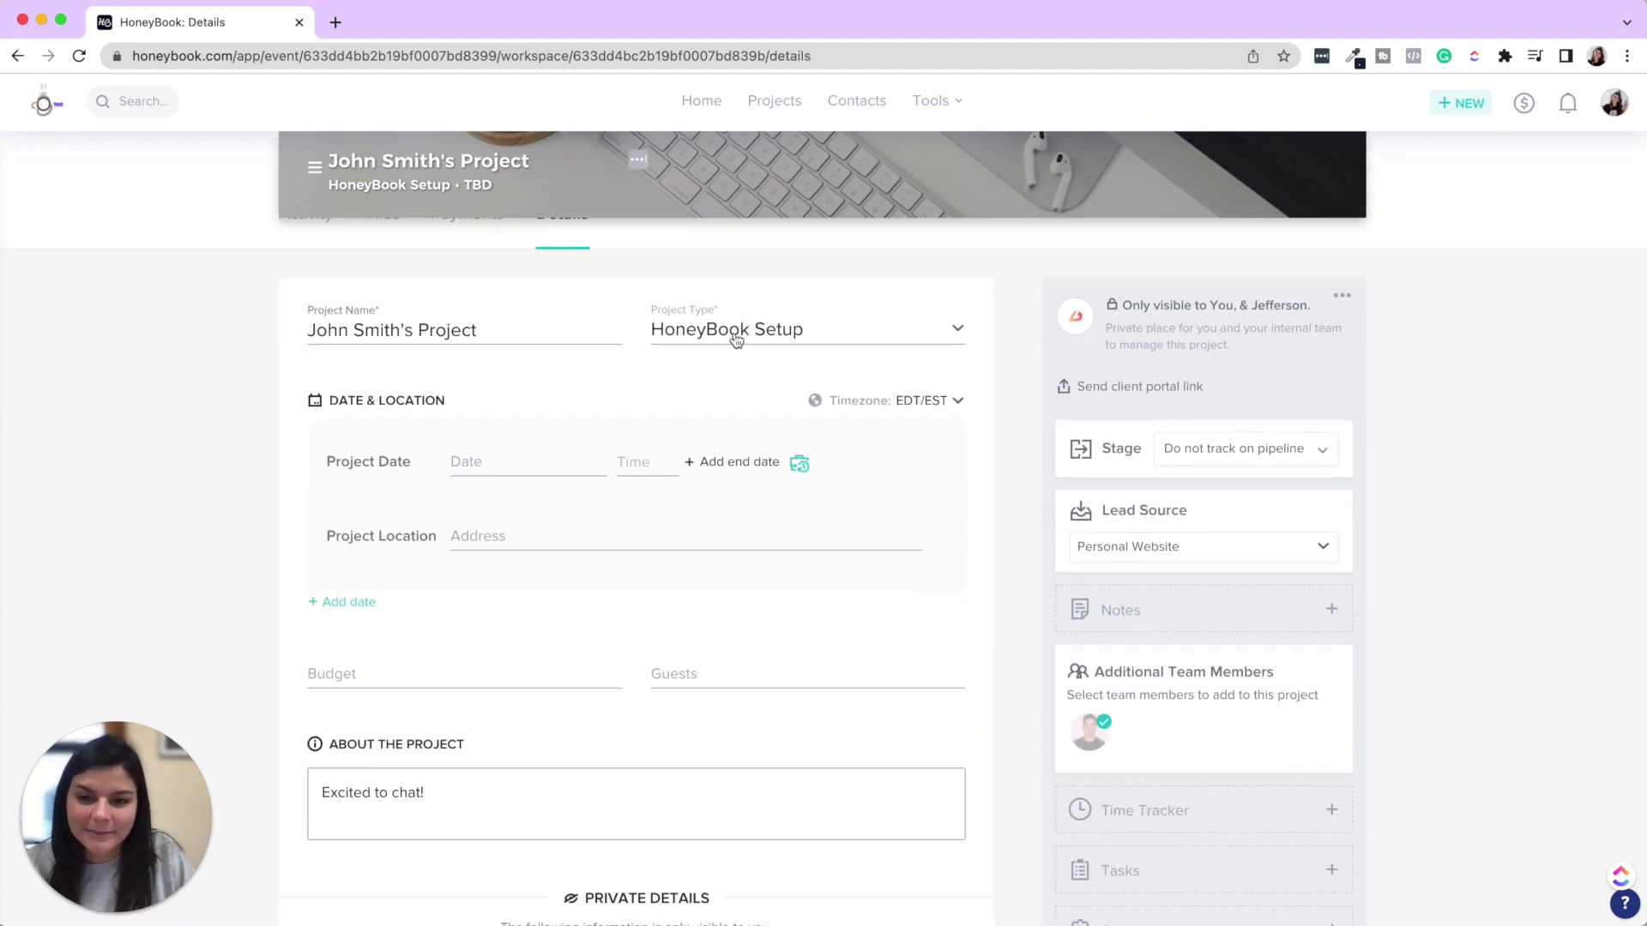
pyautogui.click(702, 337)
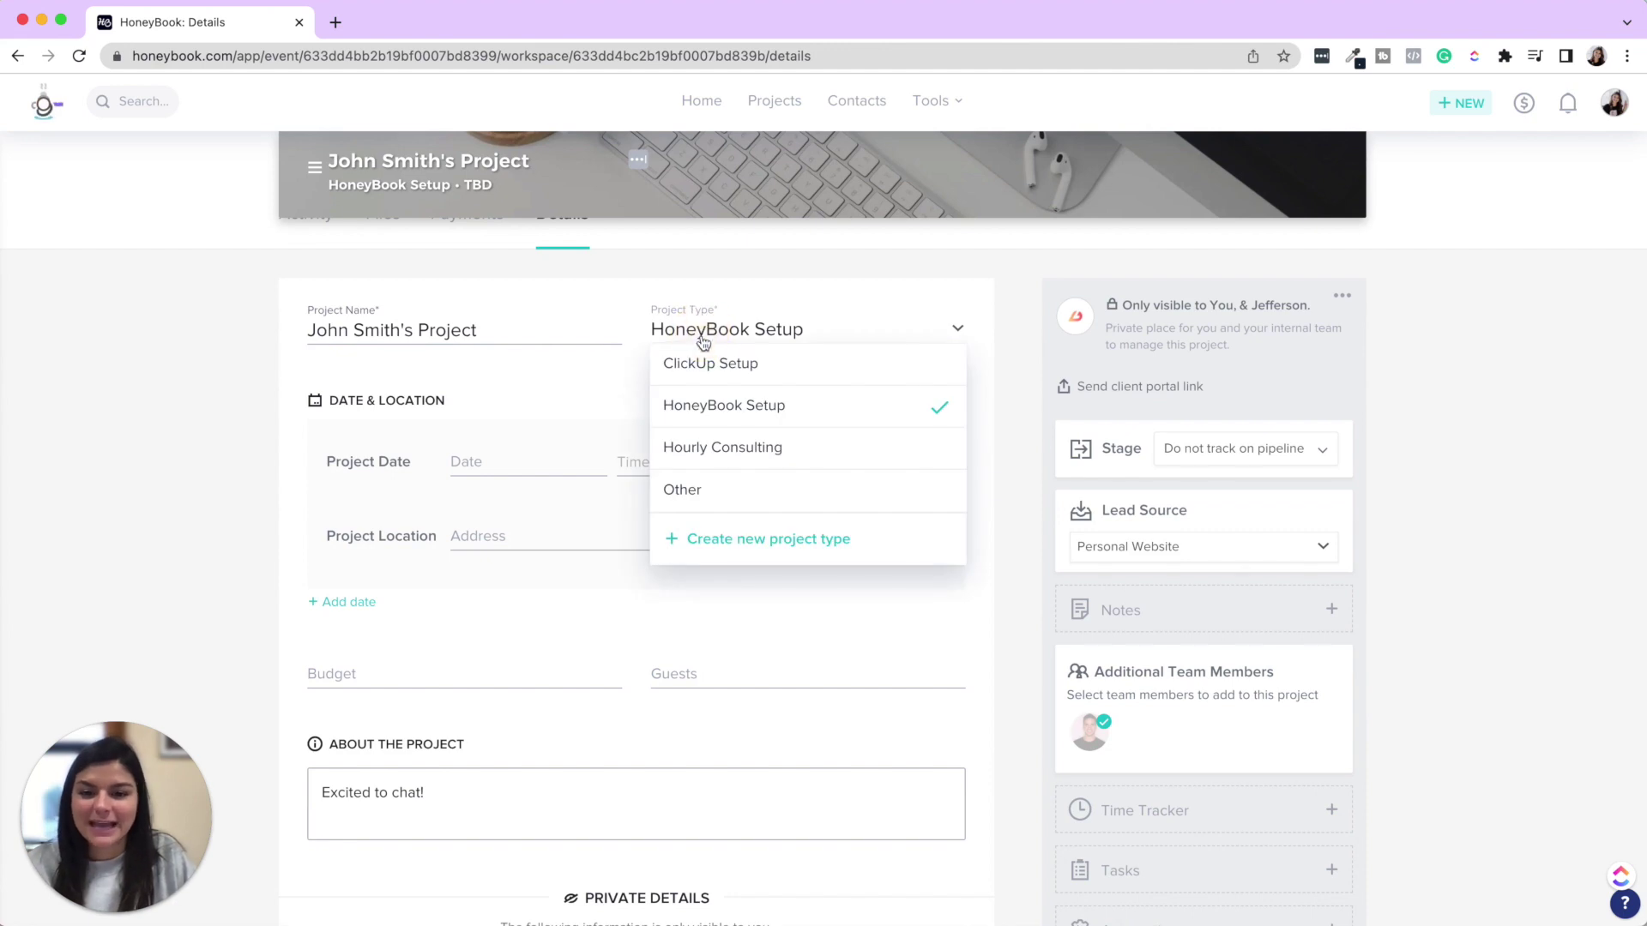
pyautogui.click(762, 332)
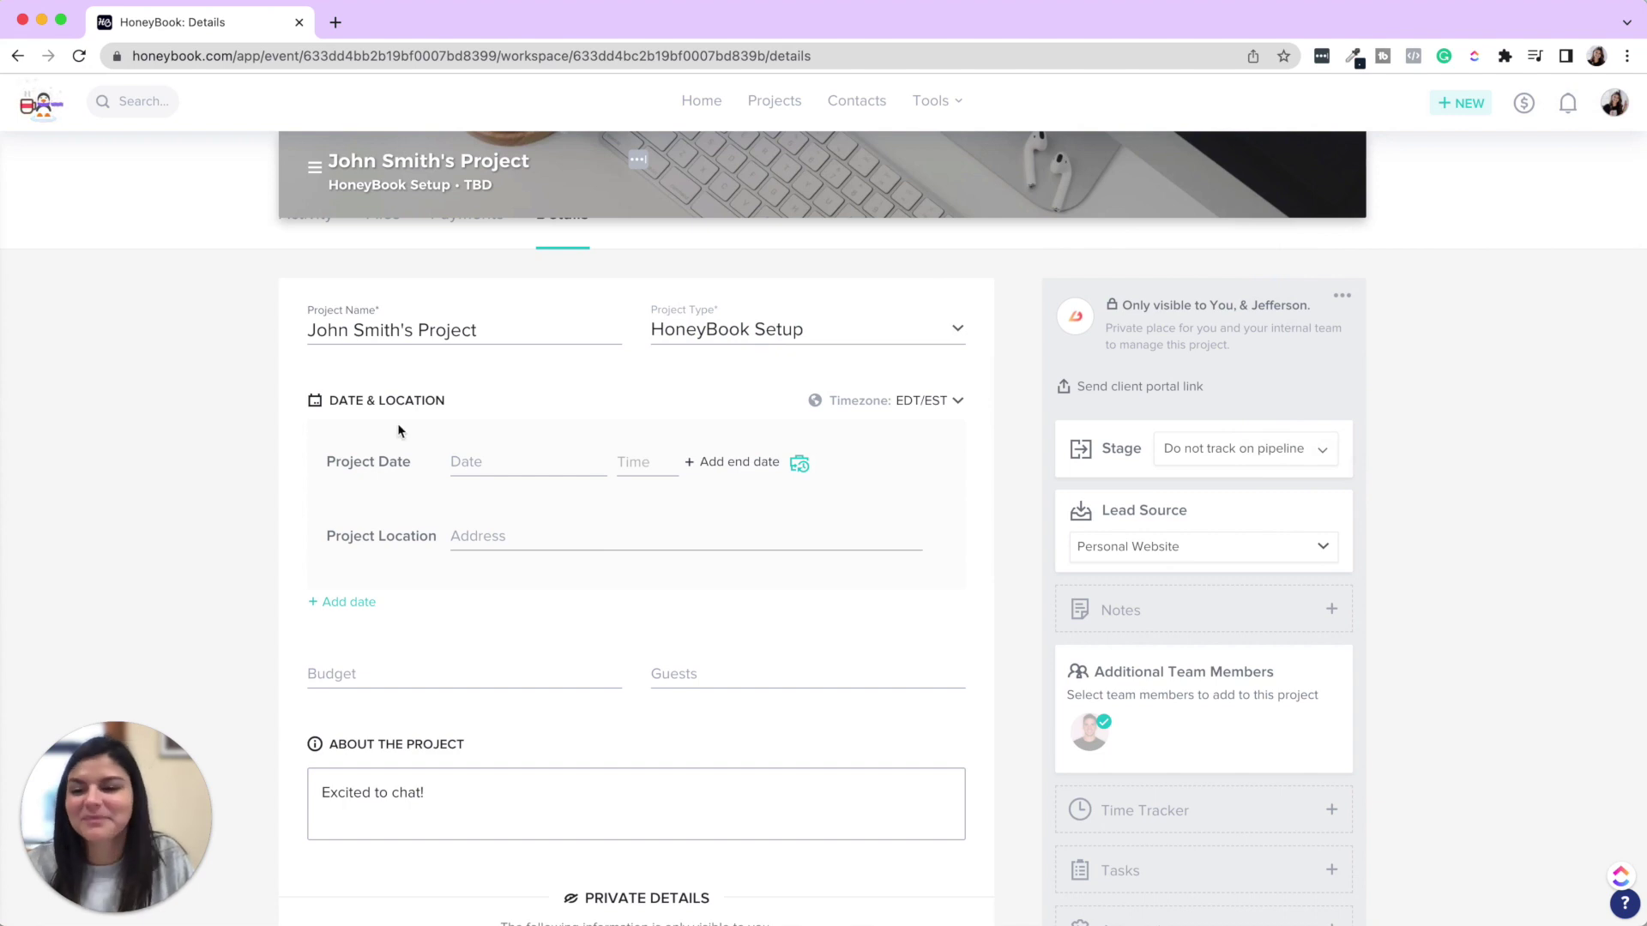
# Review the project's date and location, budget, description and private notes sections in its details.
pyautogui.scroll(-3, 624, 463)
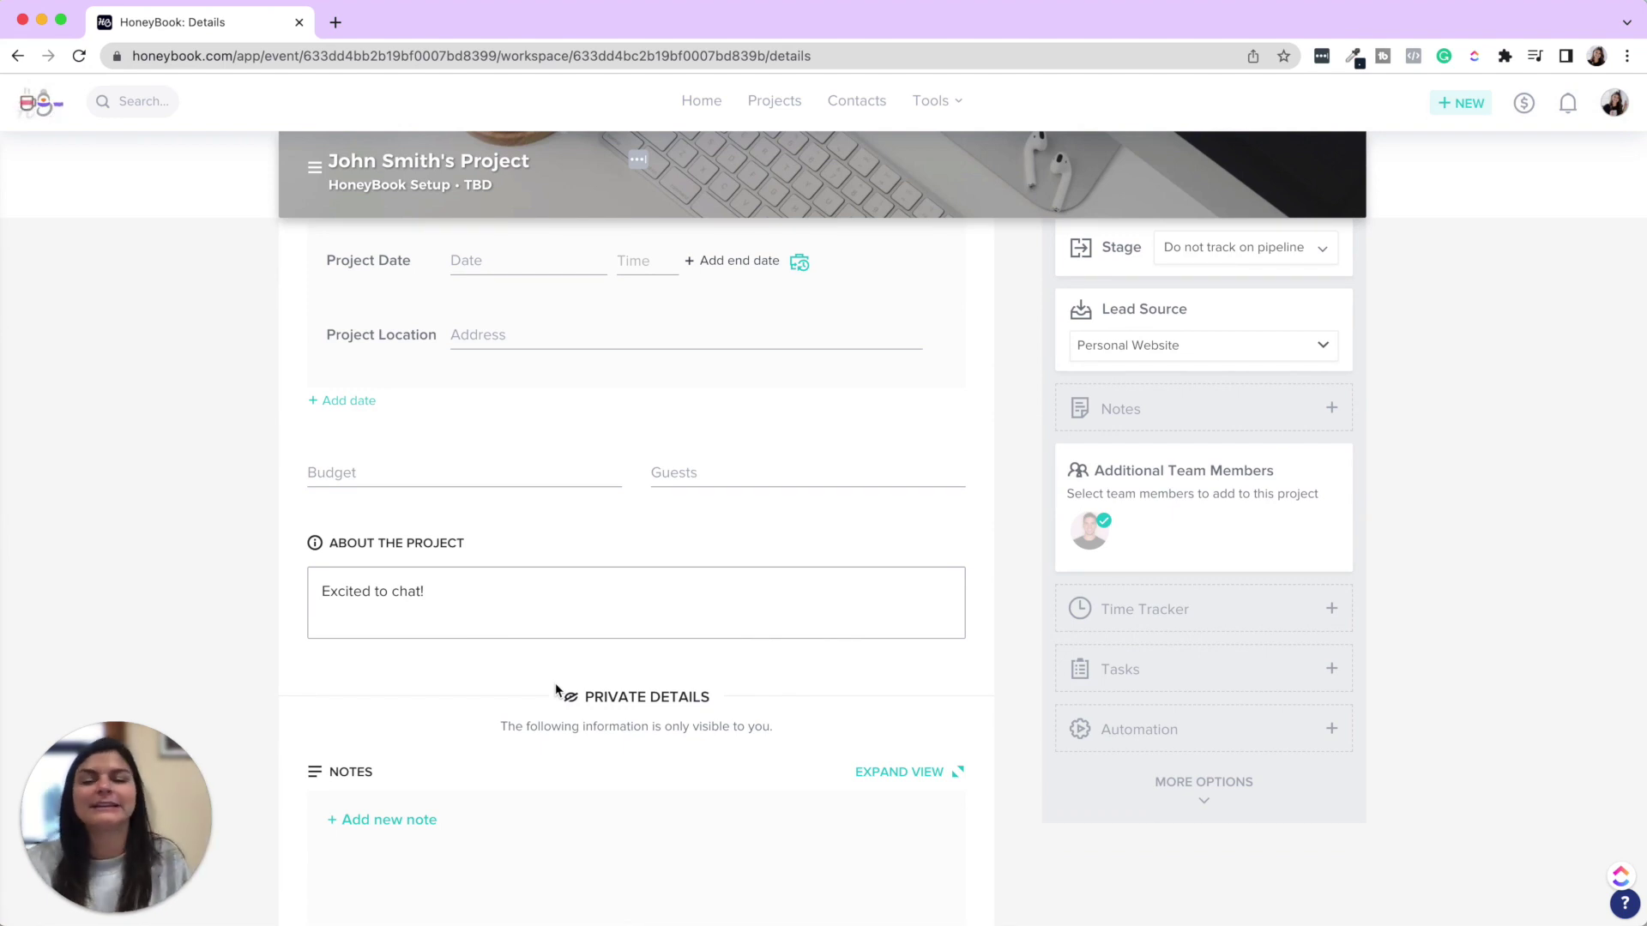
pyautogui.click(483, 598)
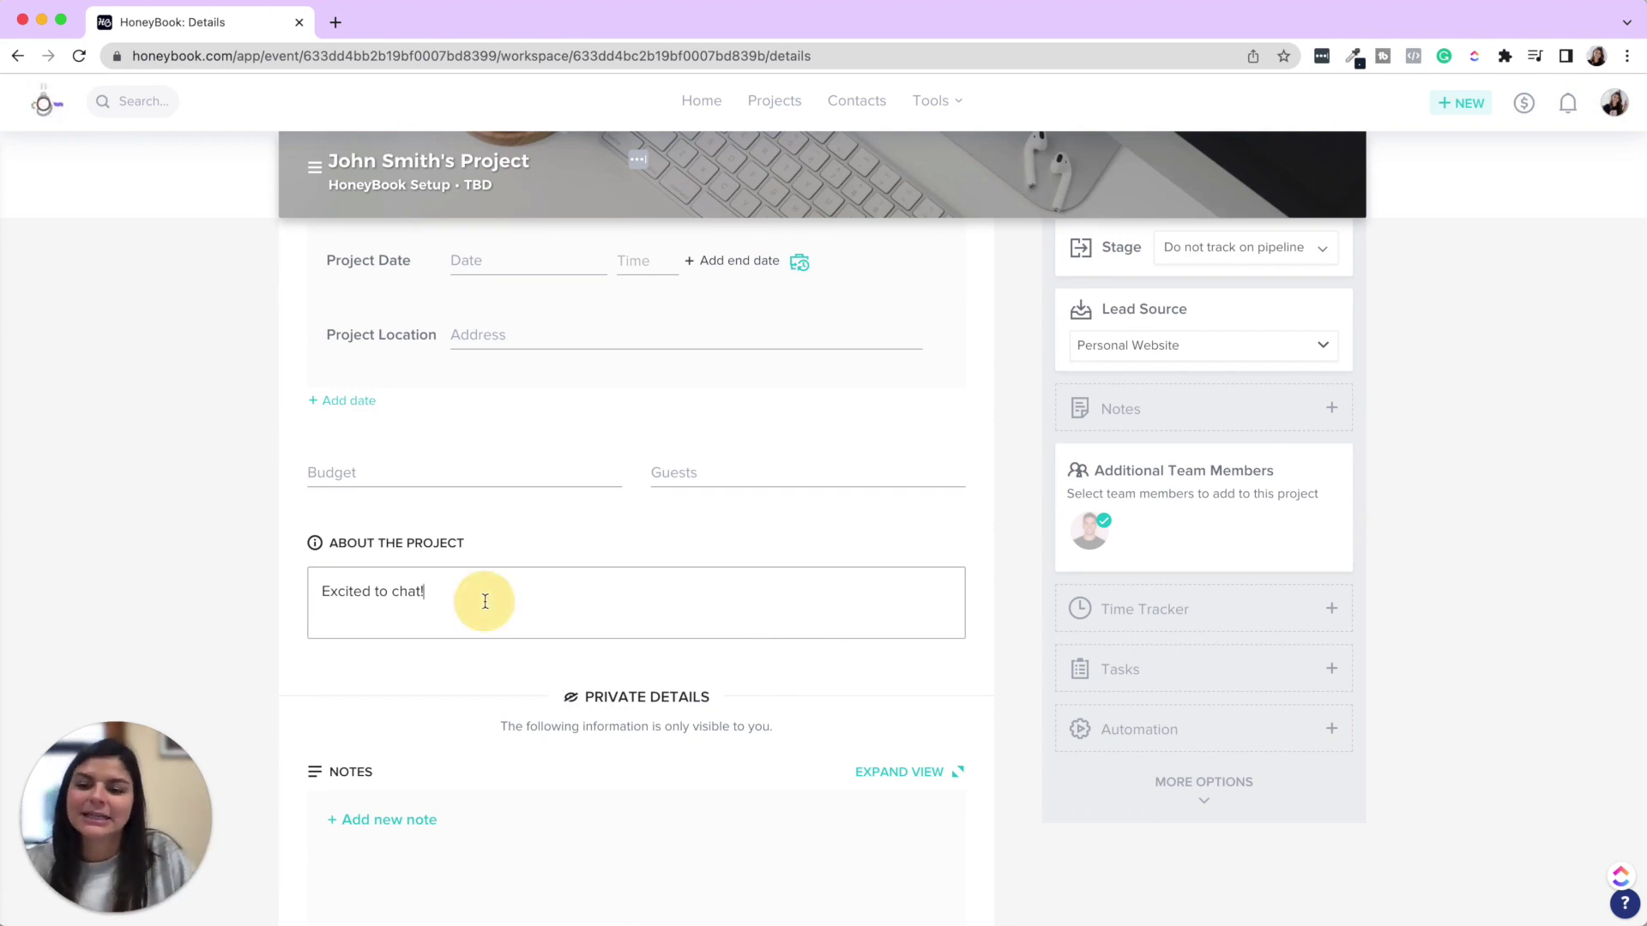
pyautogui.scroll(-2, 482, 594)
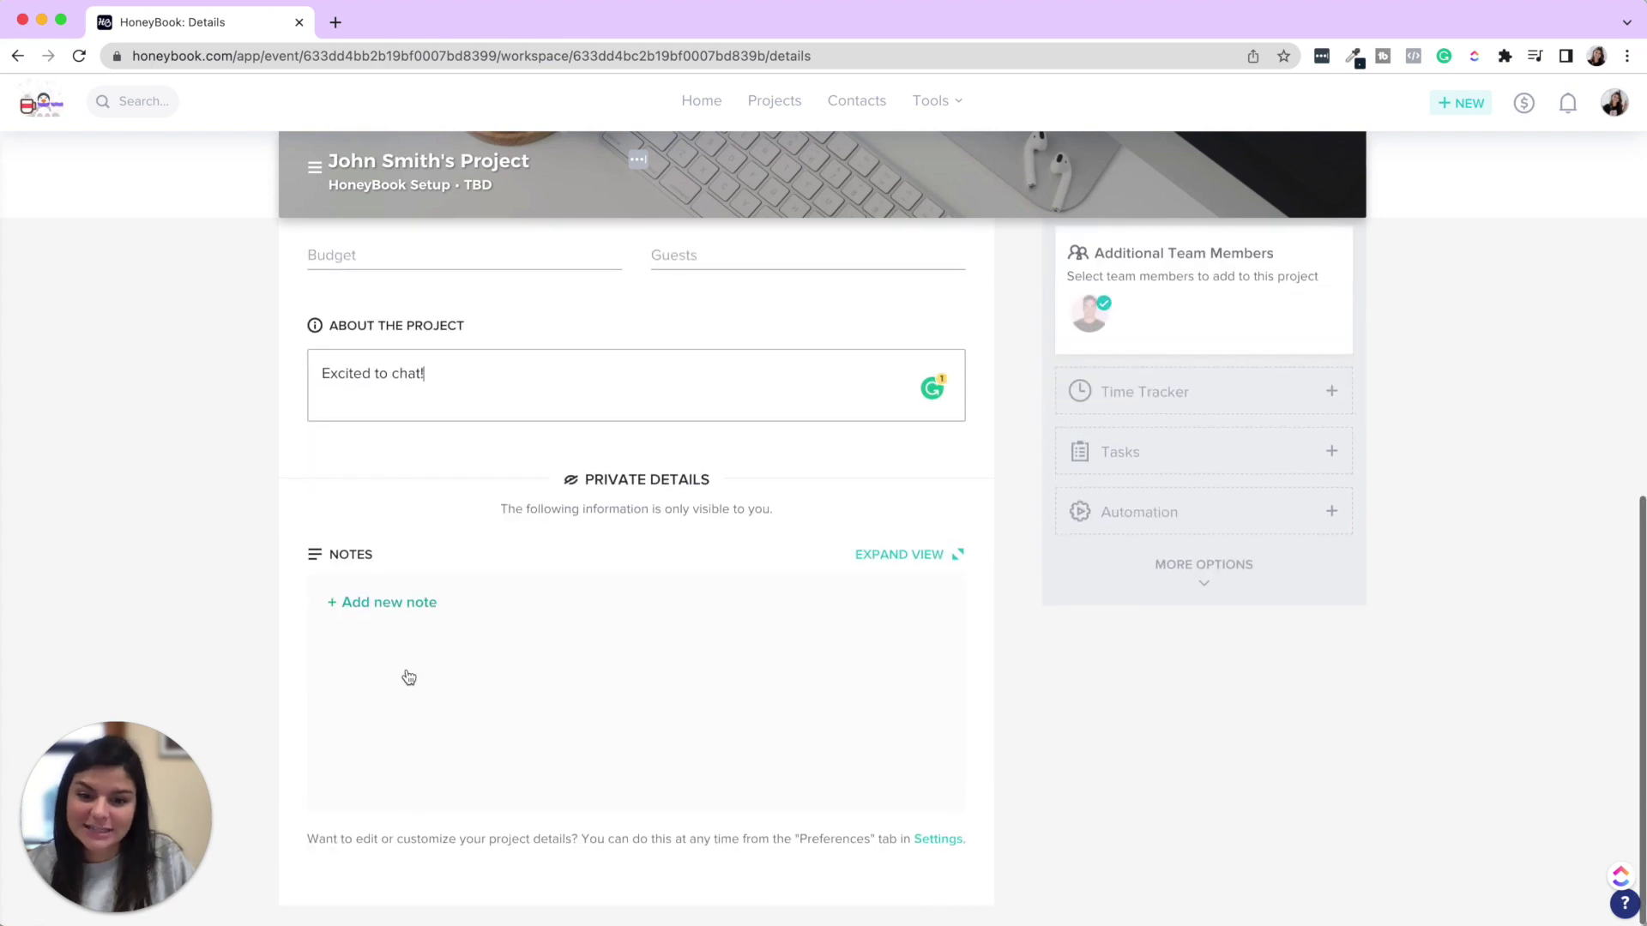
pyautogui.scroll(4, 408, 678)
pyautogui.scroll(3, 1306, 381)
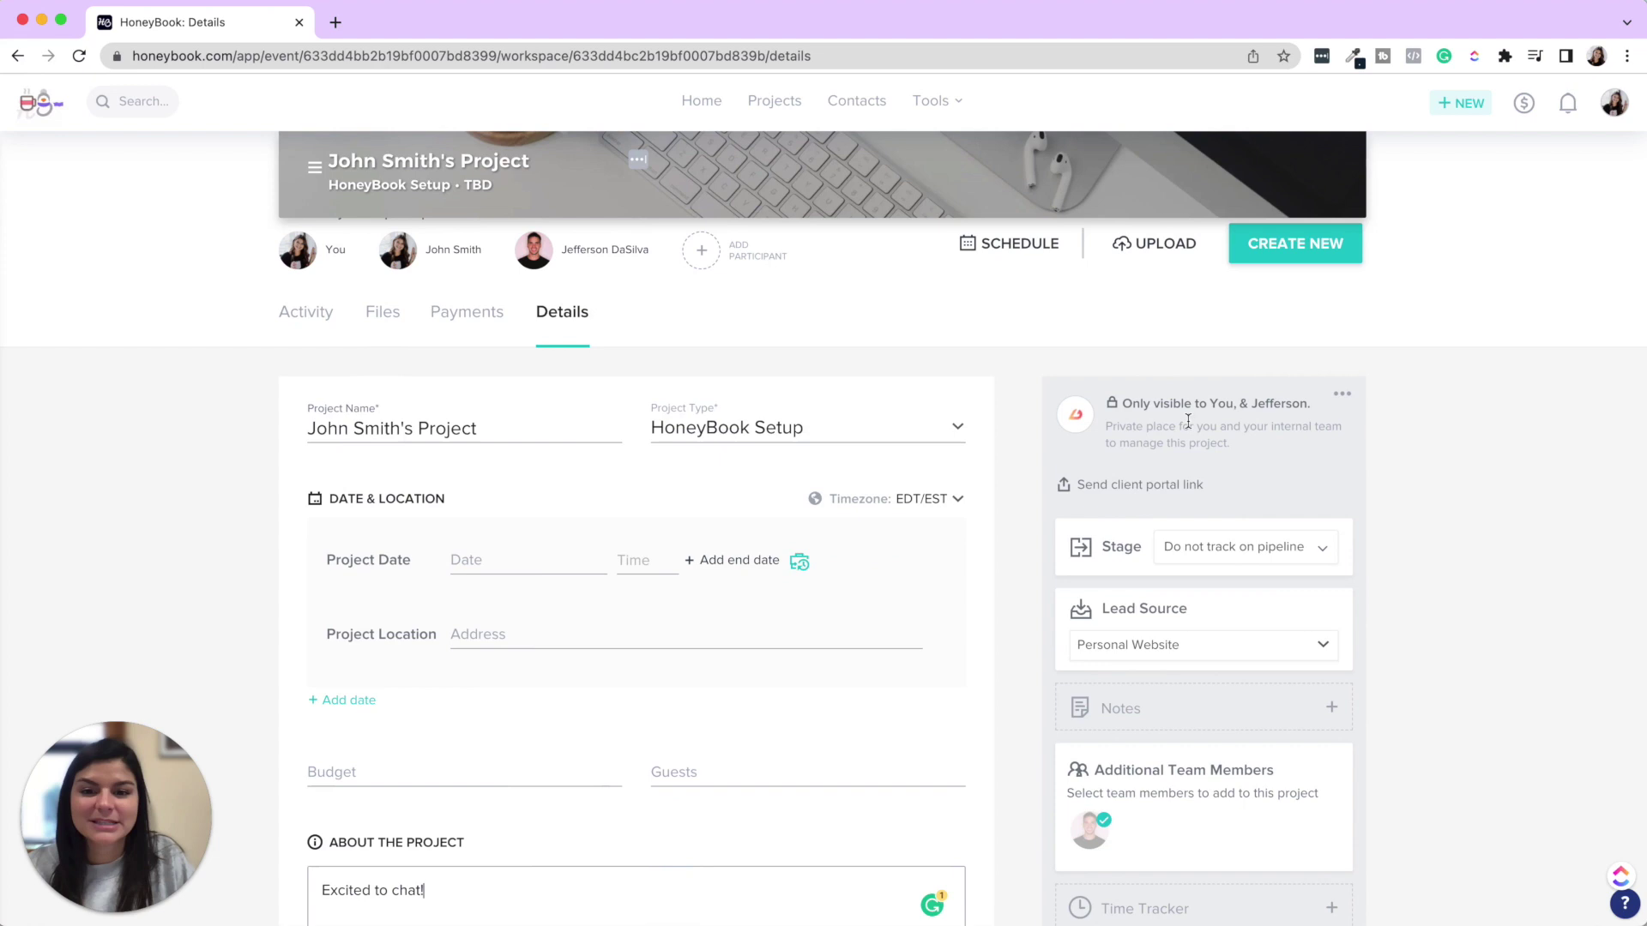
# Examine the internal-only project options, including stage, lead source, notes, team members, time tracker, tasks, automation and the additional options.
pyautogui.scroll(-2, 1178, 487)
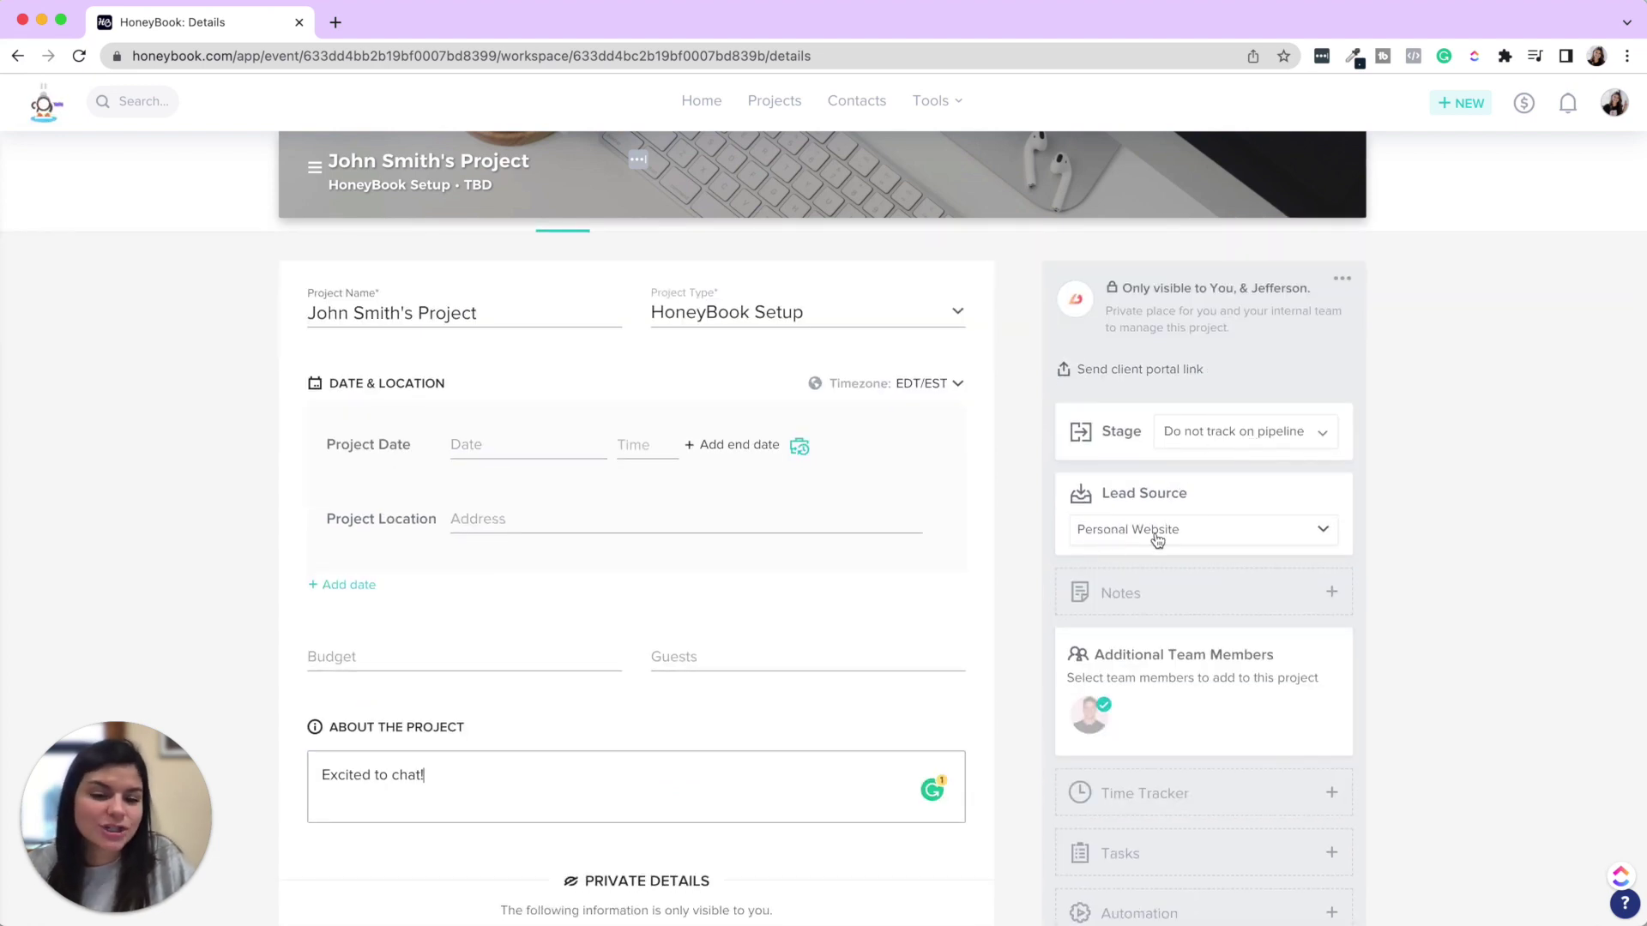
pyautogui.scroll(-3, 1162, 529)
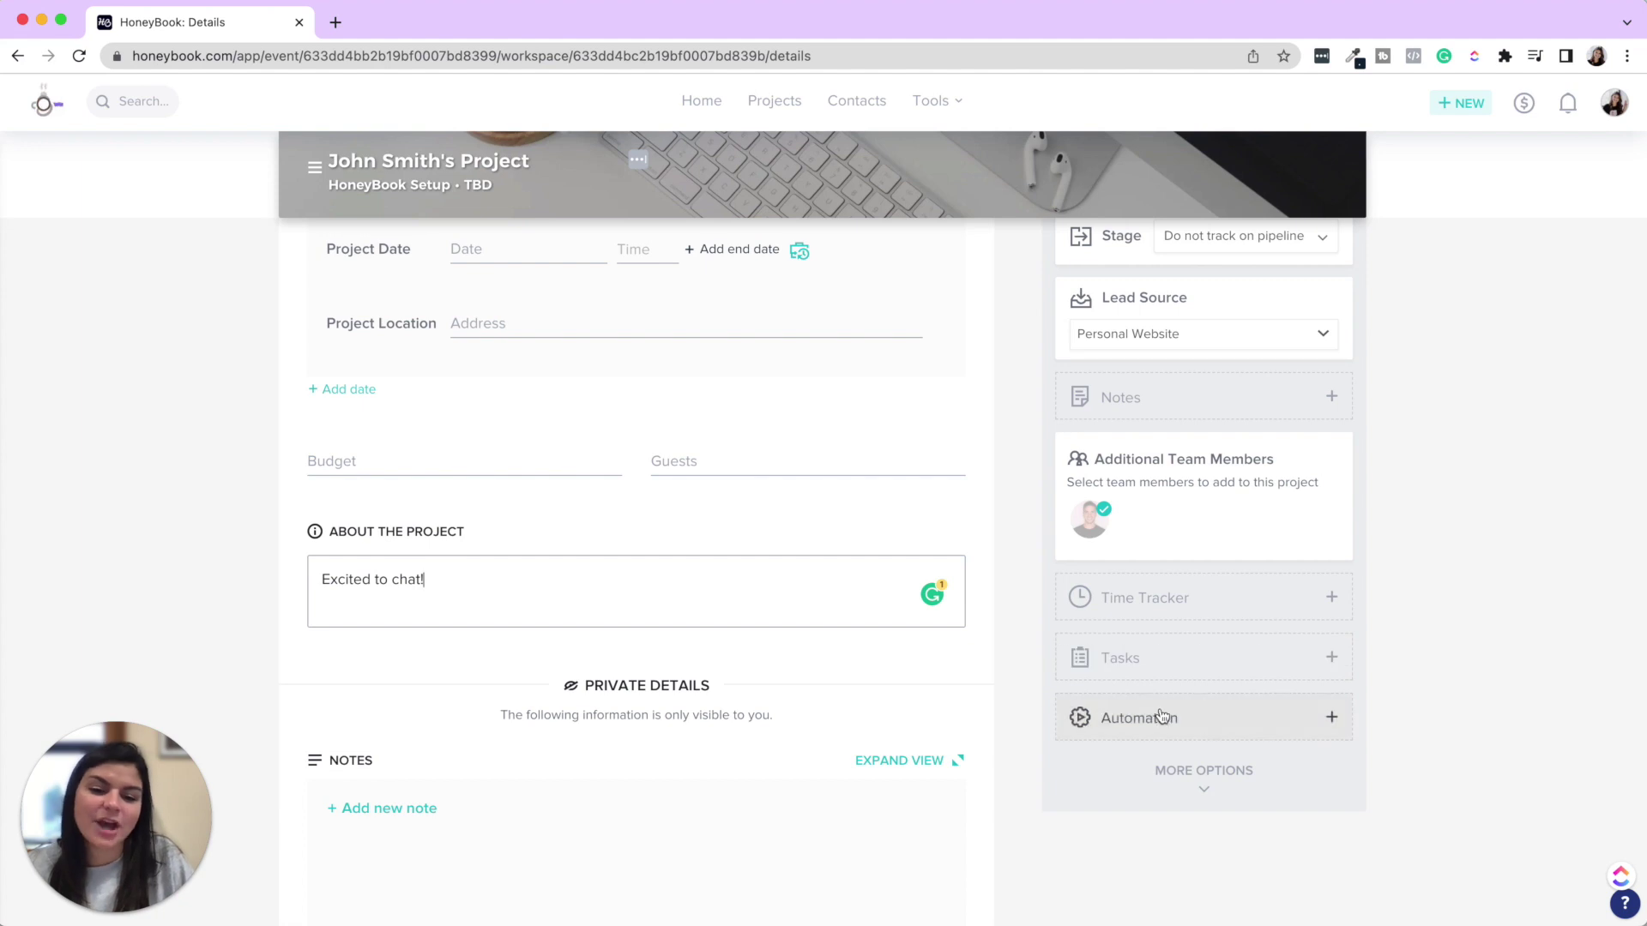
pyautogui.click(1187, 787)
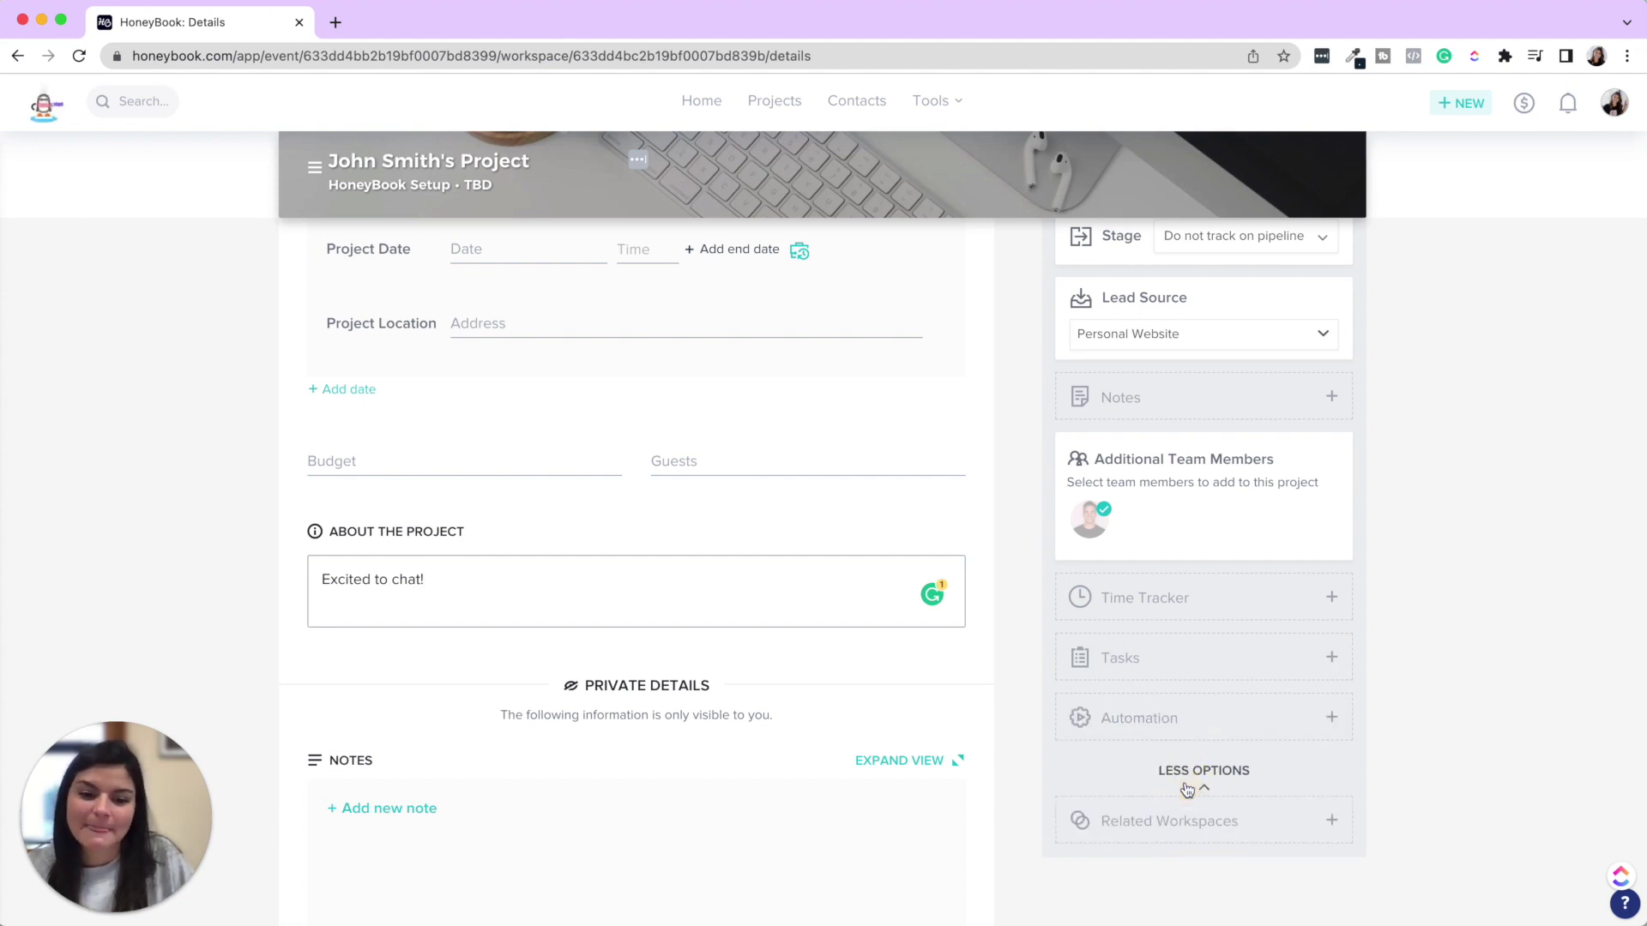
pyautogui.click(1203, 793)
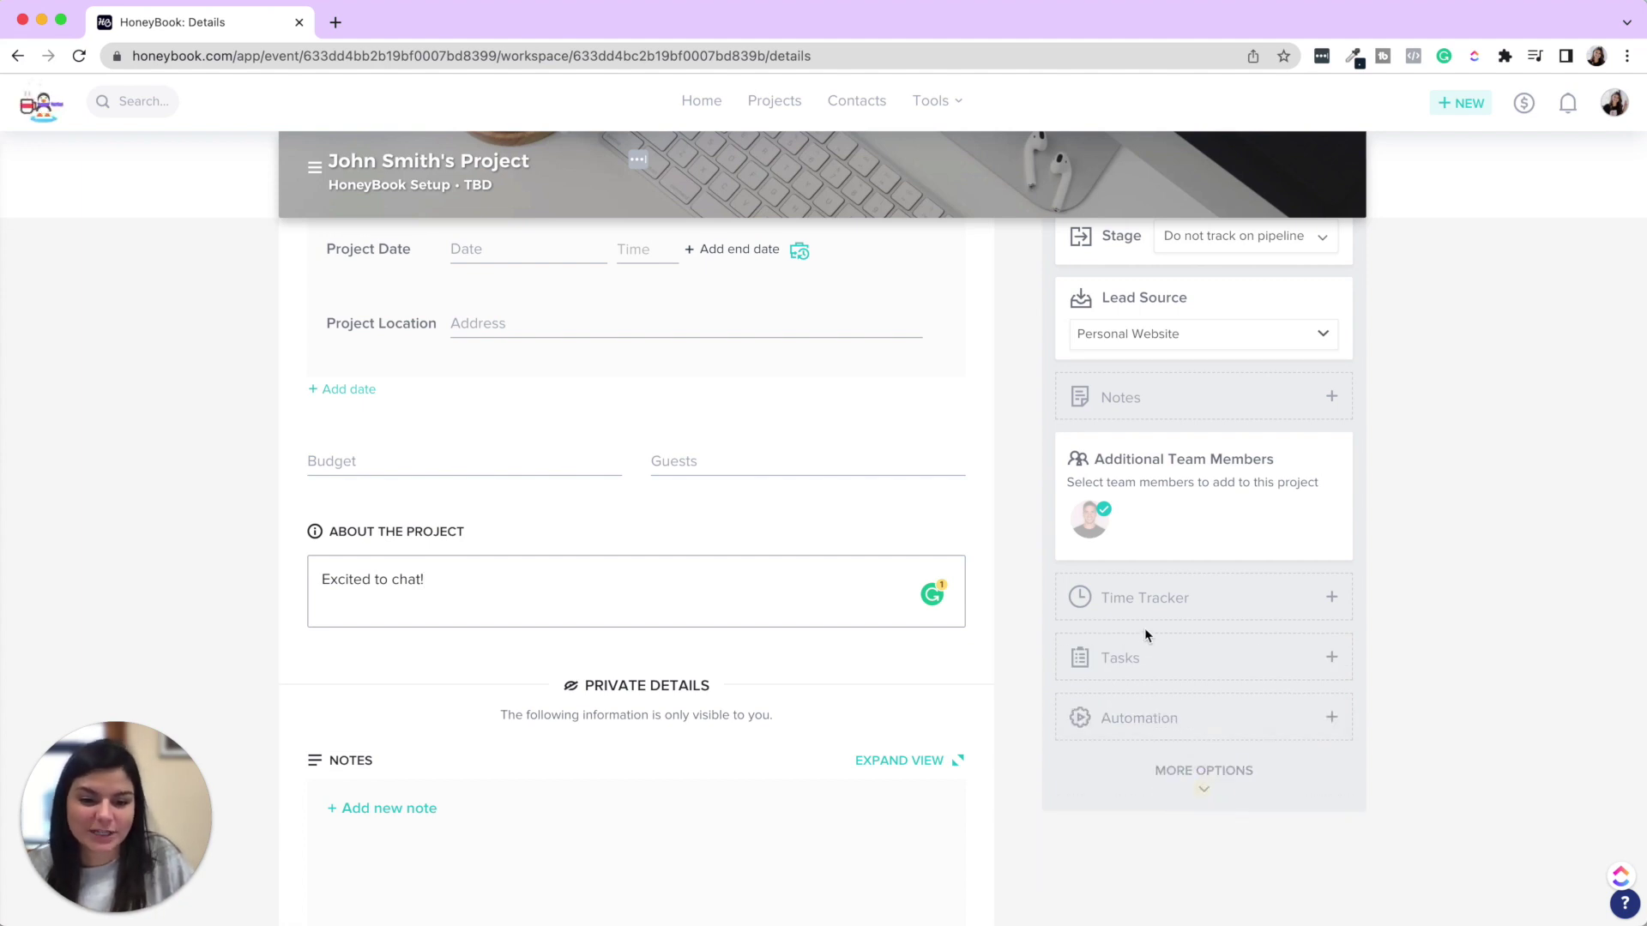
# View the form for adding a participant and the saved session types available for scheduling, without adding or booking anything.
pyautogui.scroll(10, 1144, 628)
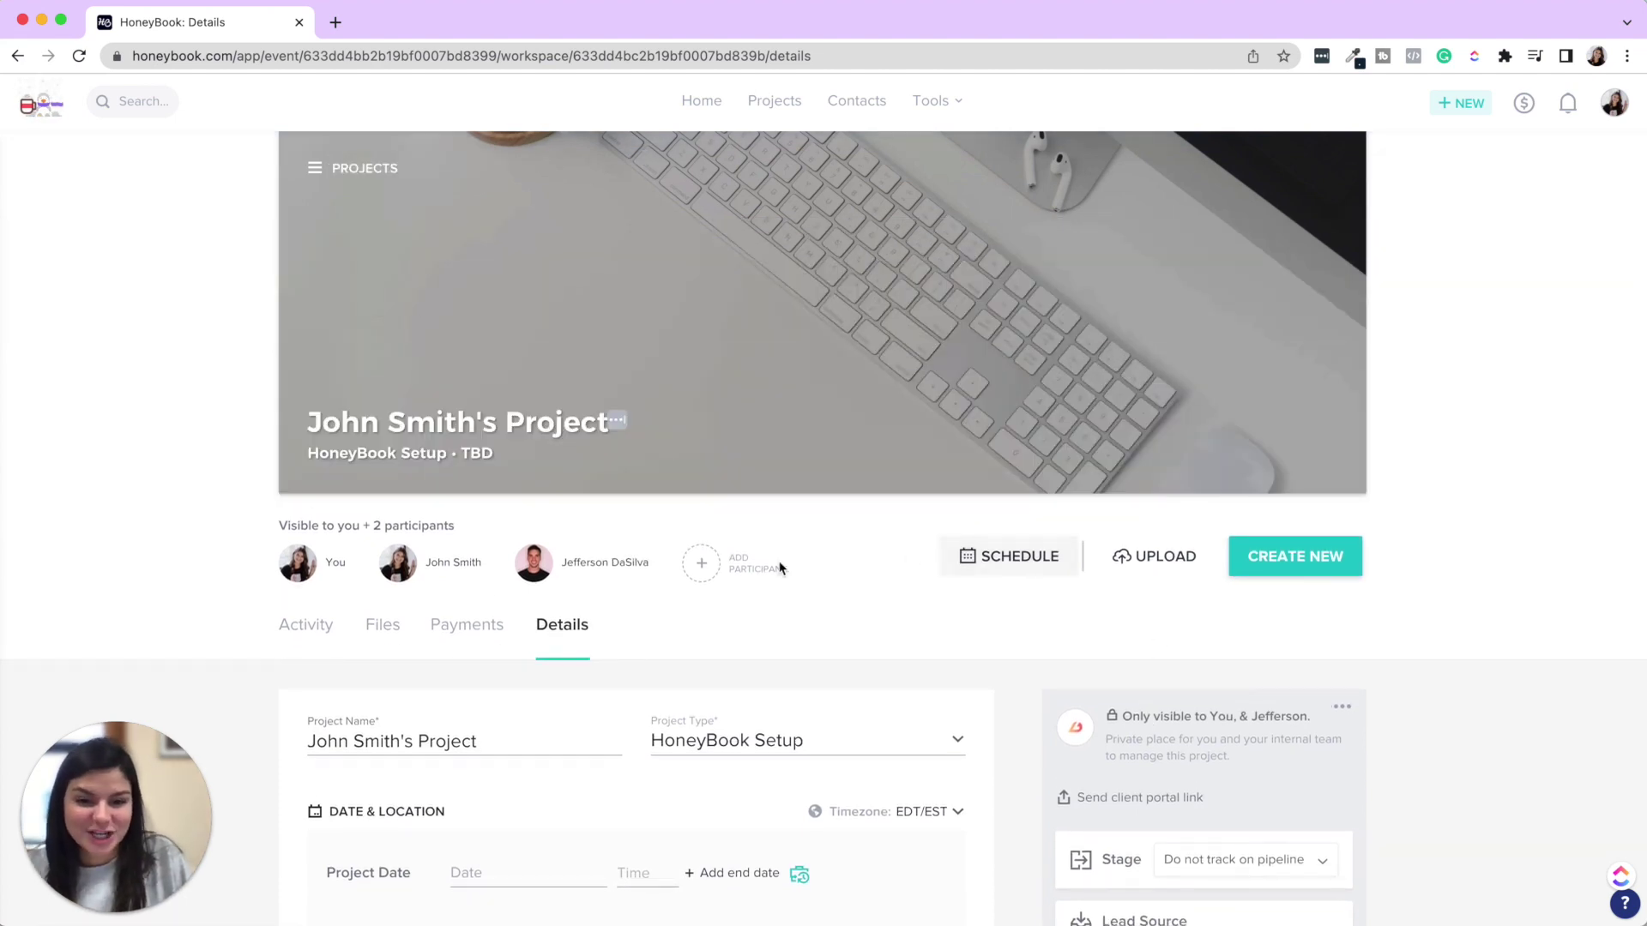
pyautogui.click(697, 568)
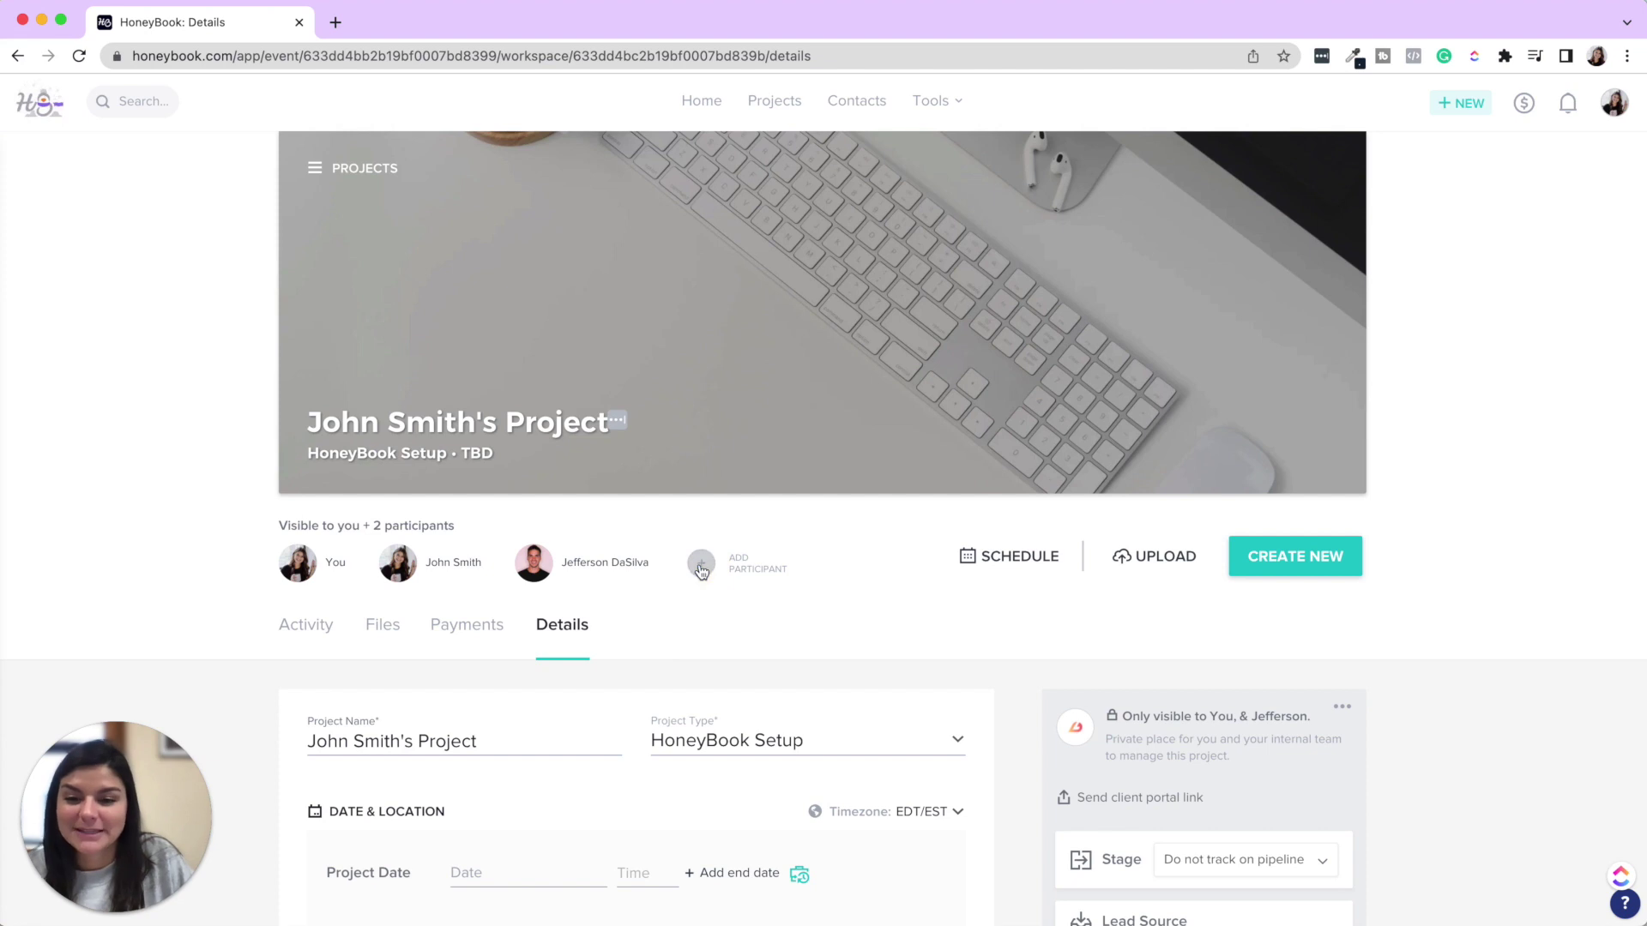
pyautogui.click(612, 183)
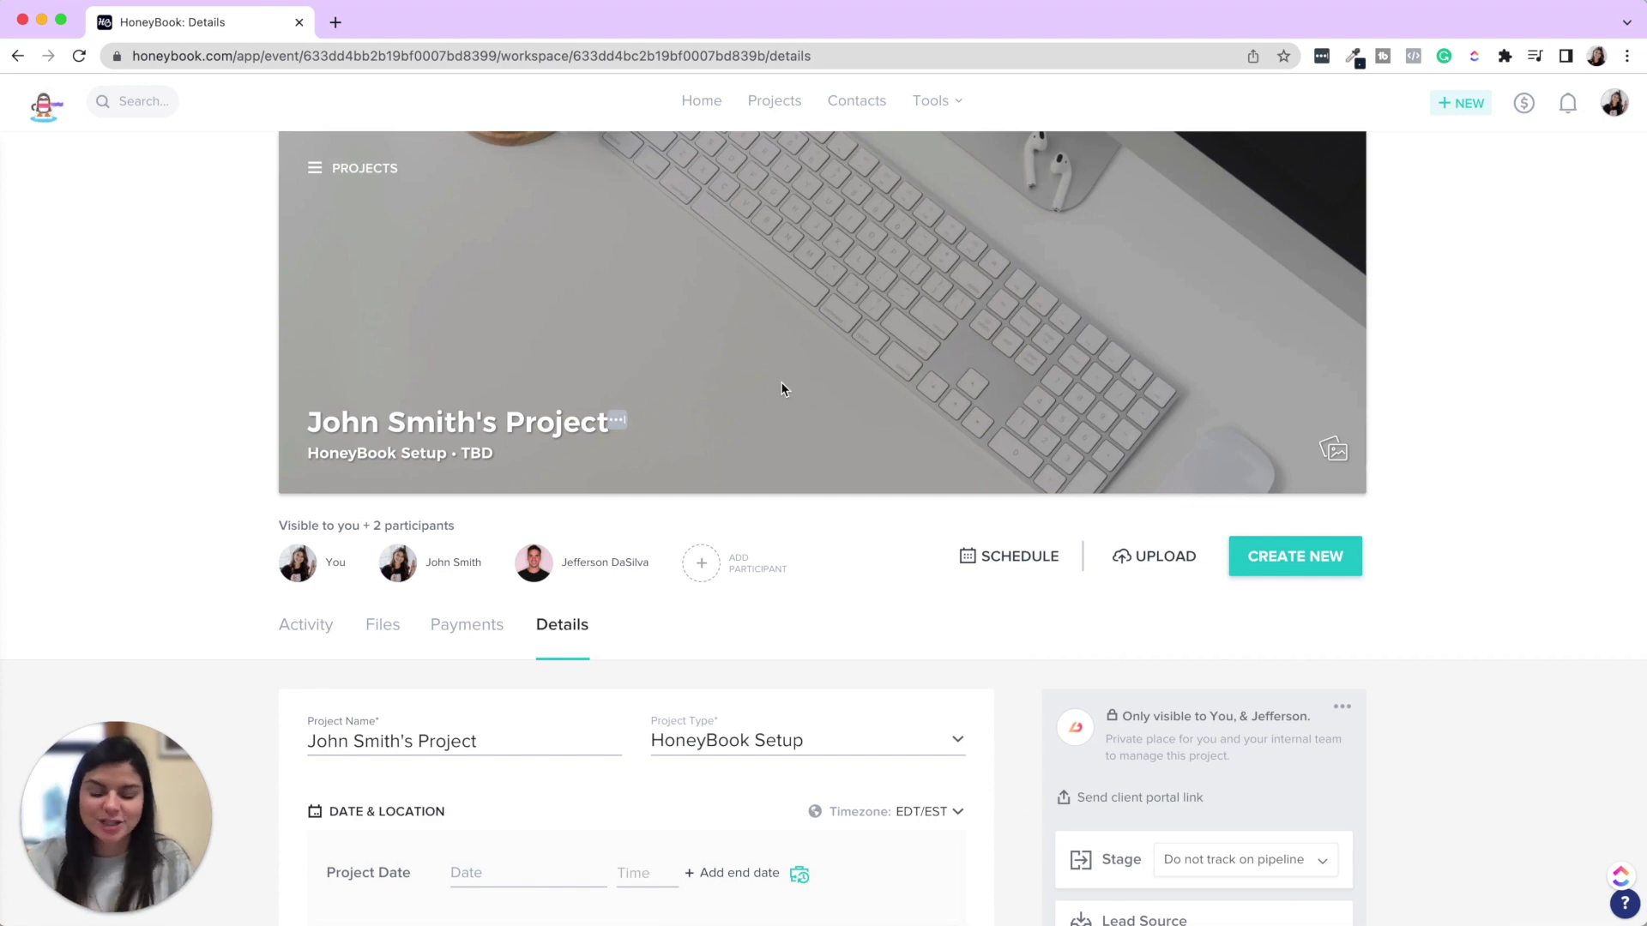
pyautogui.click(1010, 559)
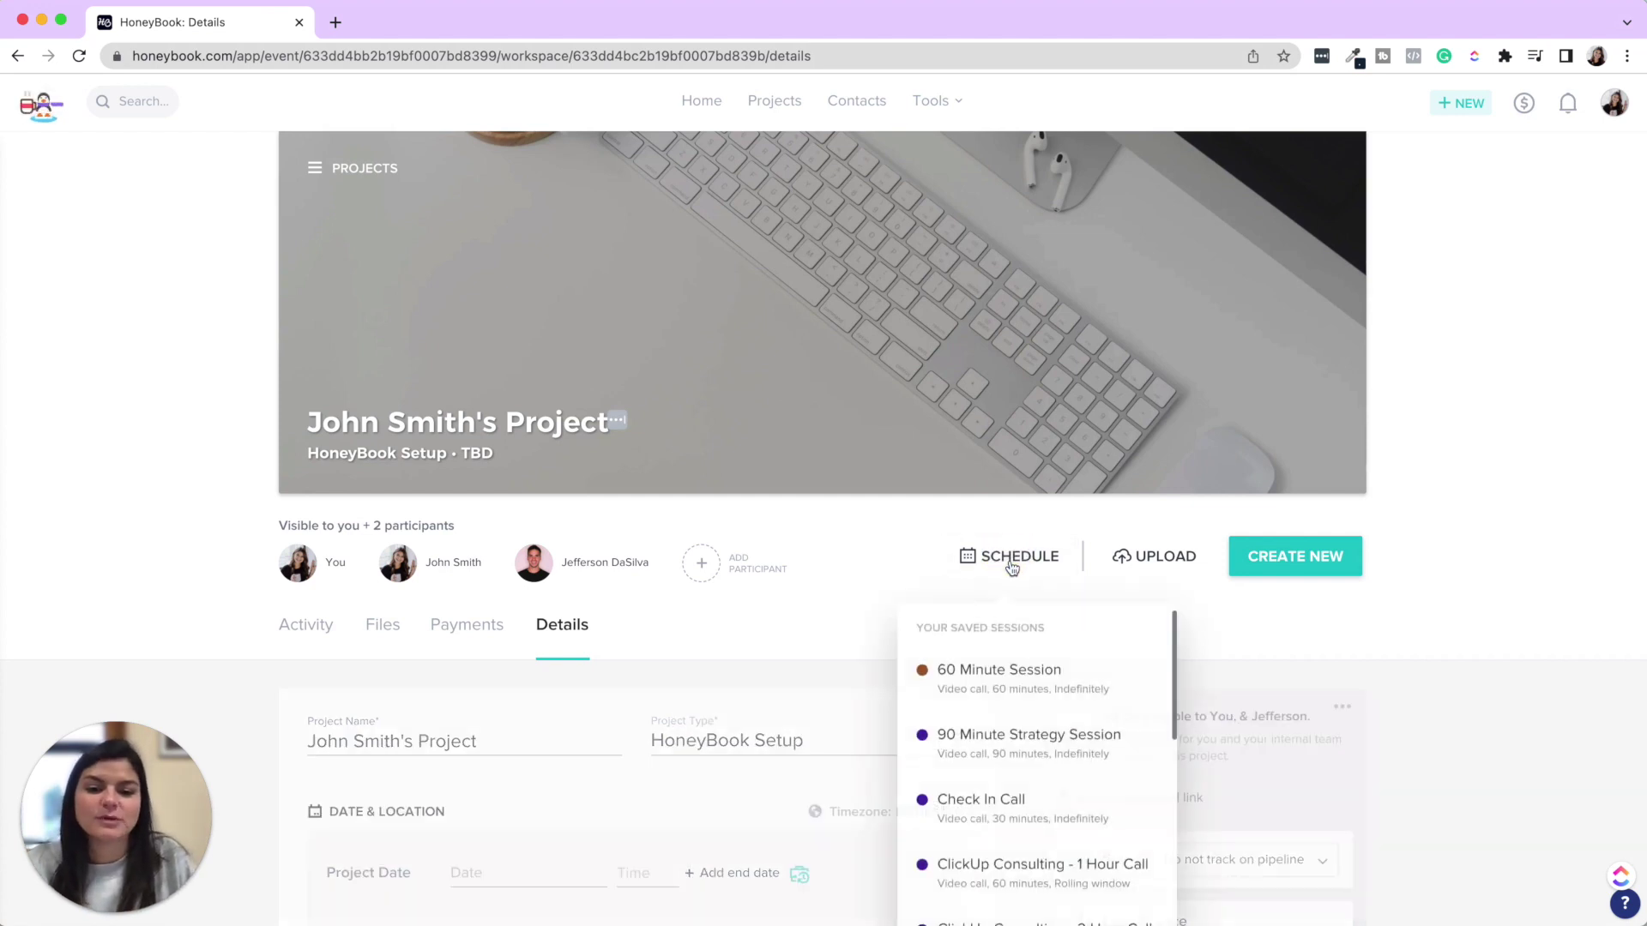
pyautogui.click(883, 510)
# Examine the smart file and legacy file types that can be created in the project, without creating one.
pyautogui.click(1284, 564)
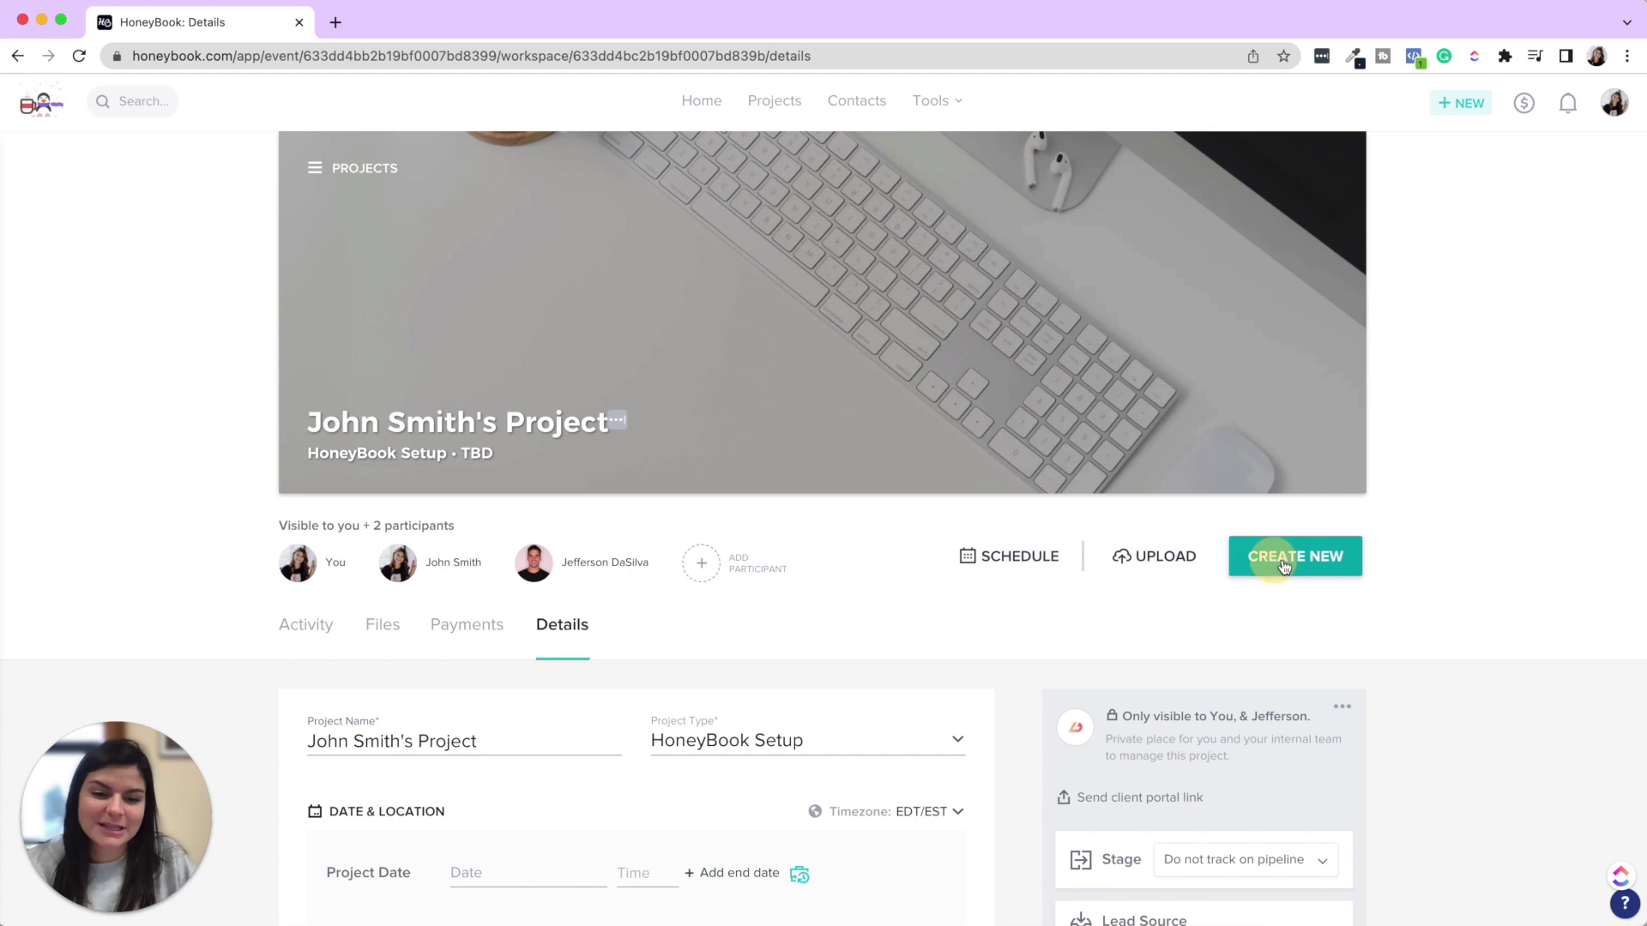
pyautogui.scroll(-3, 1439, 536)
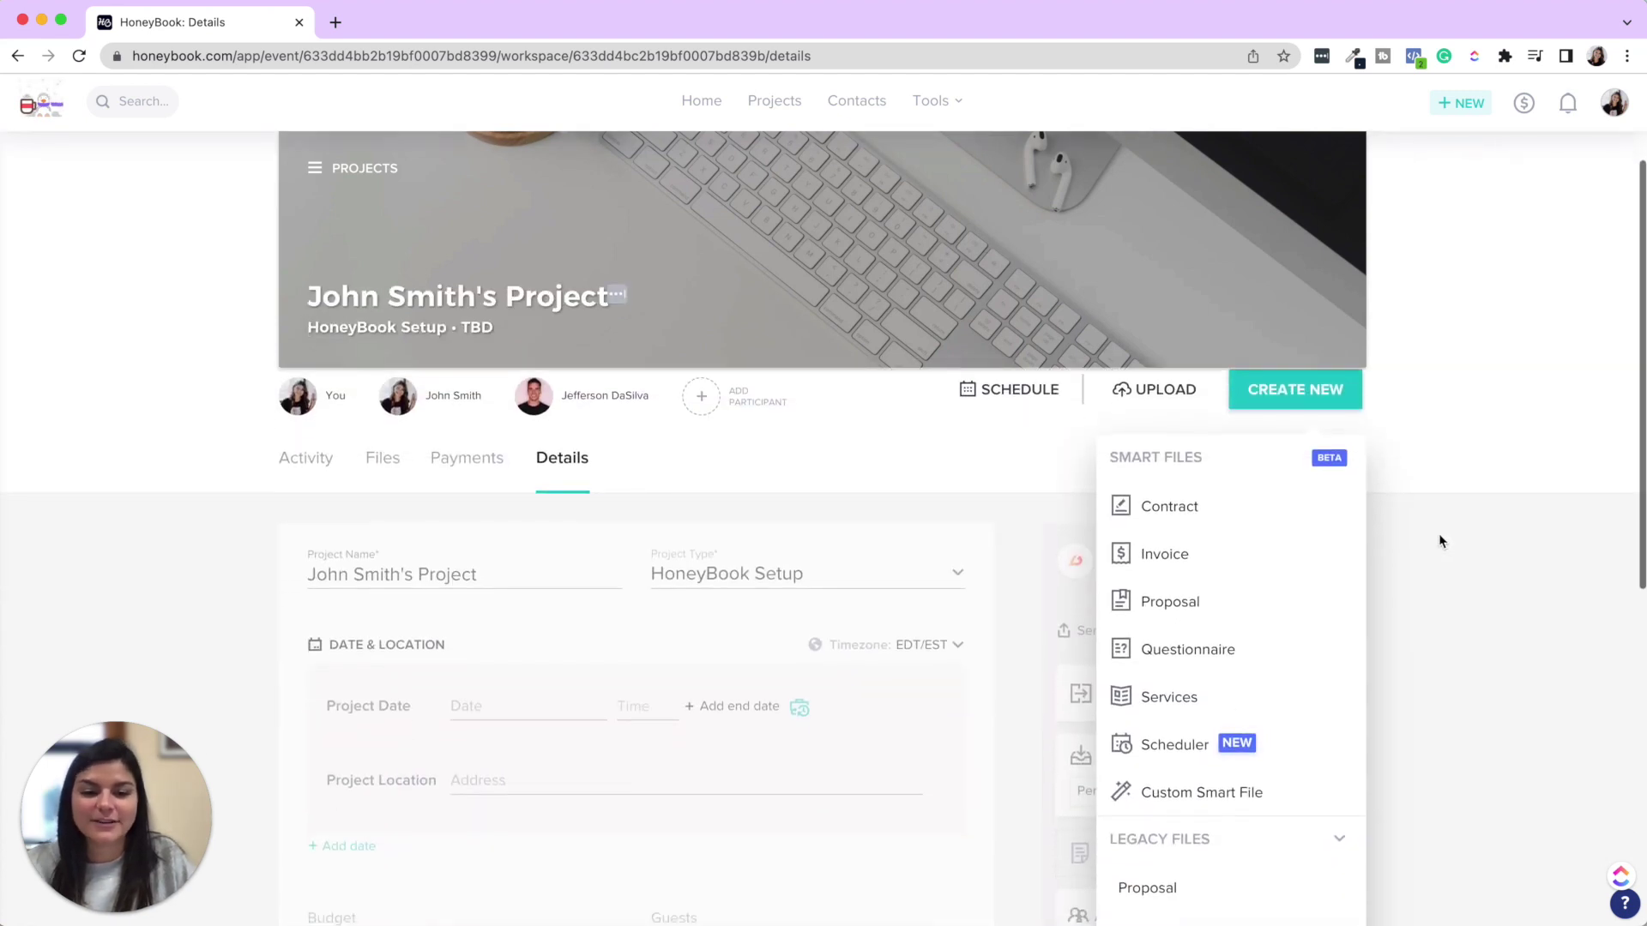
pyautogui.scroll(-1, 1295, 455)
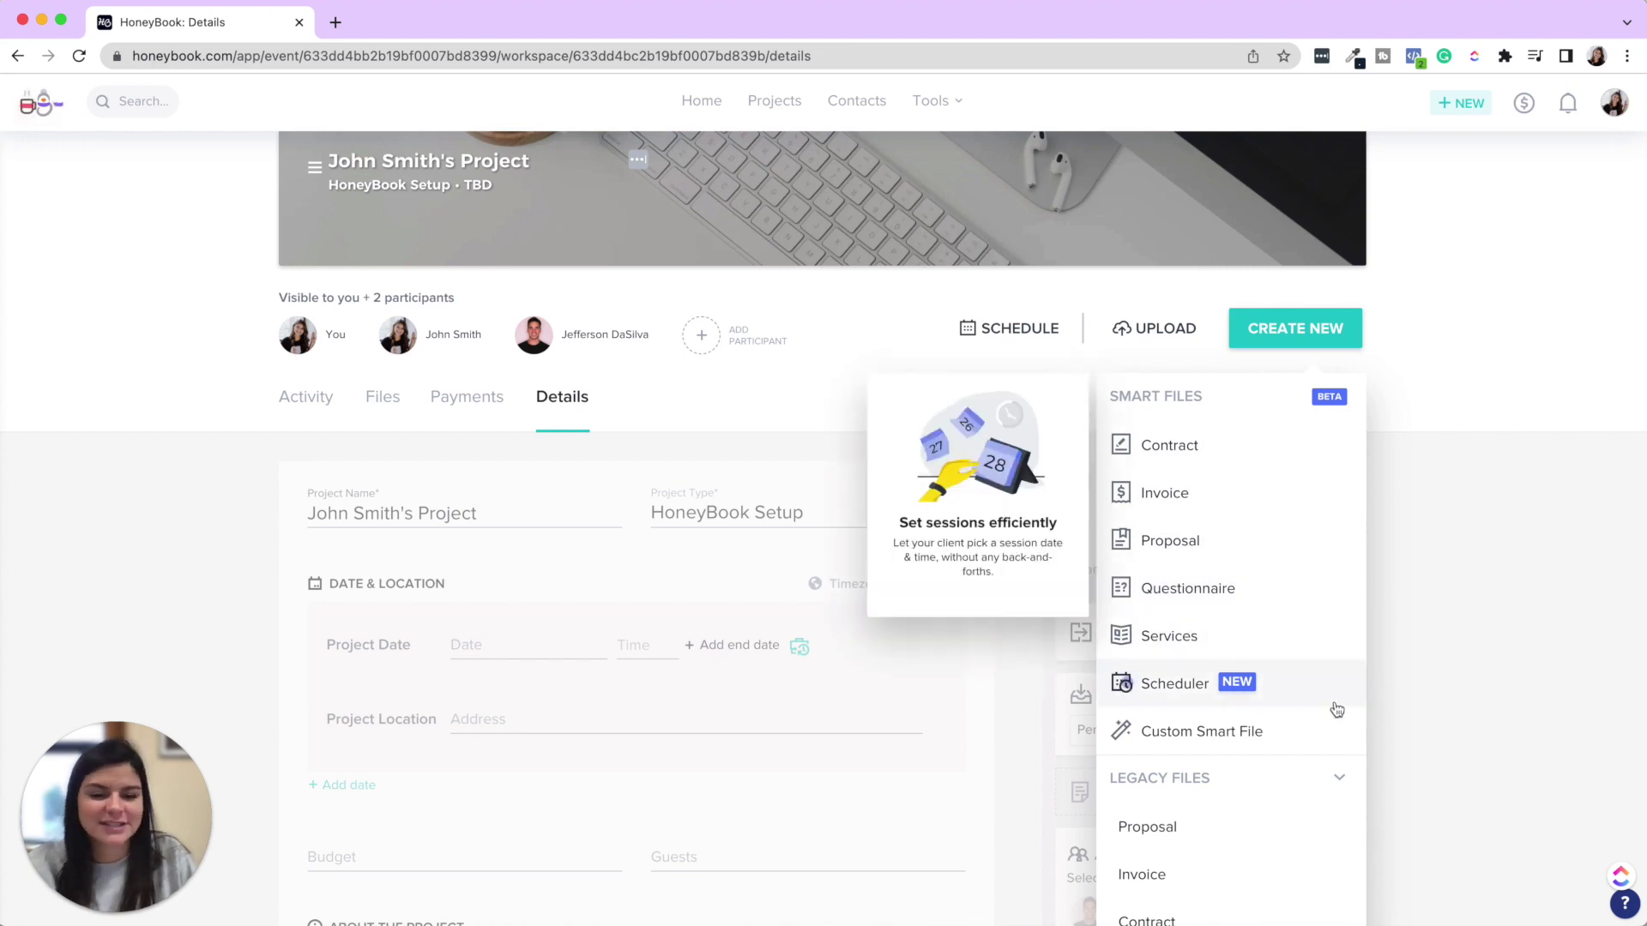
pyautogui.click(1481, 351)
pyautogui.scroll(2, 1482, 353)
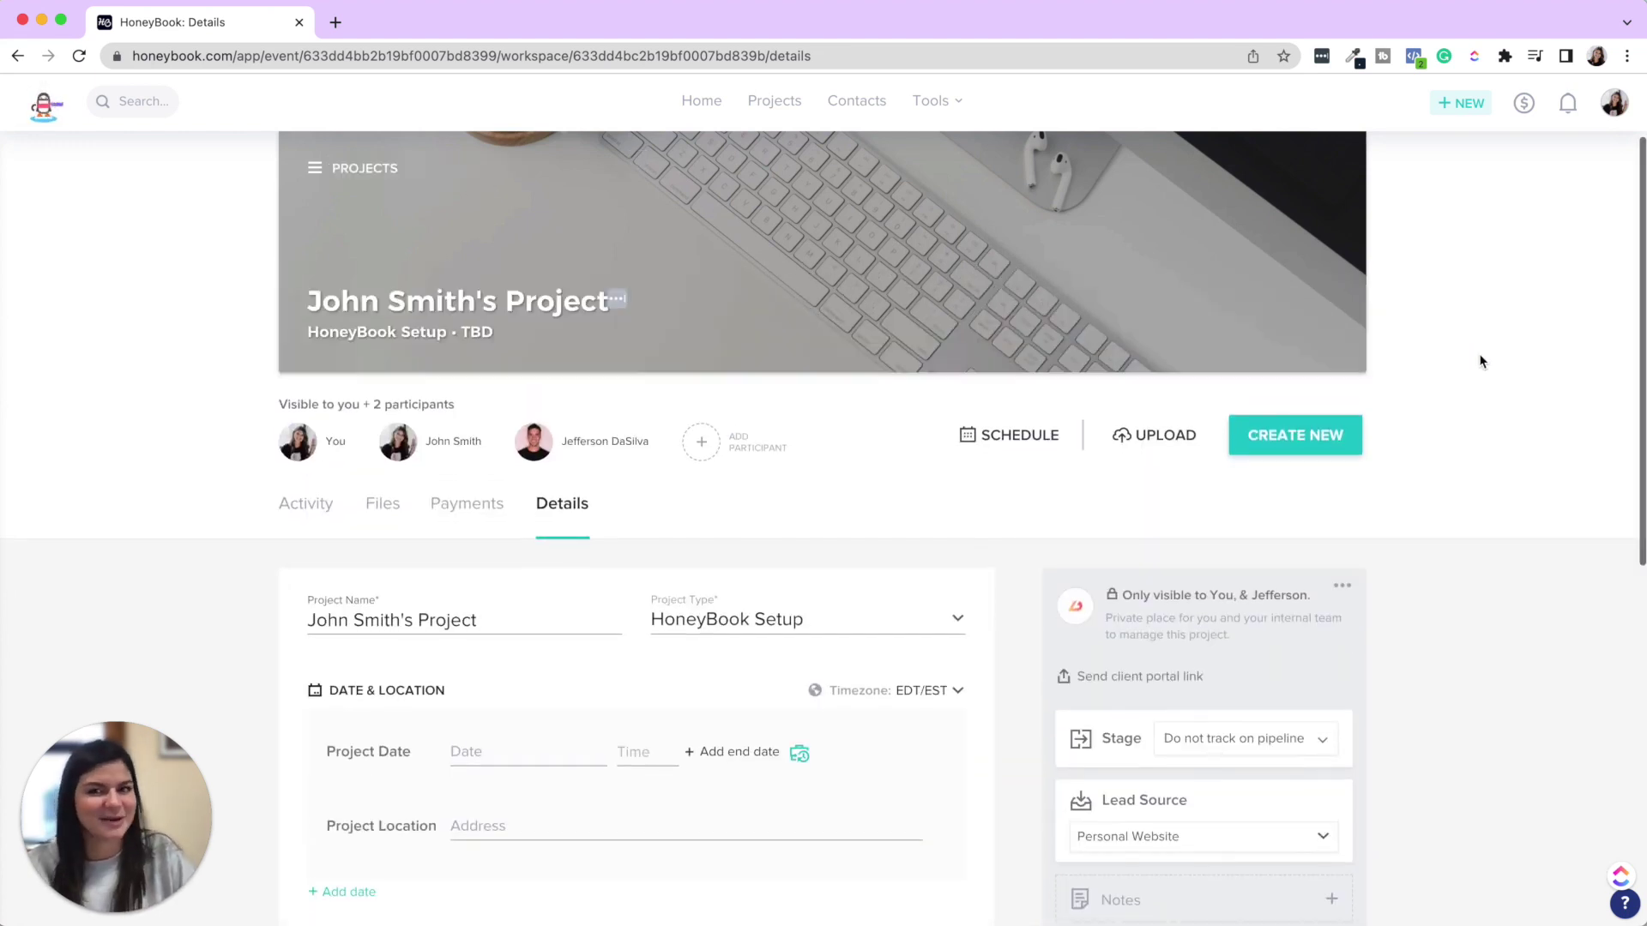
pyautogui.scroll(2, 1484, 362)
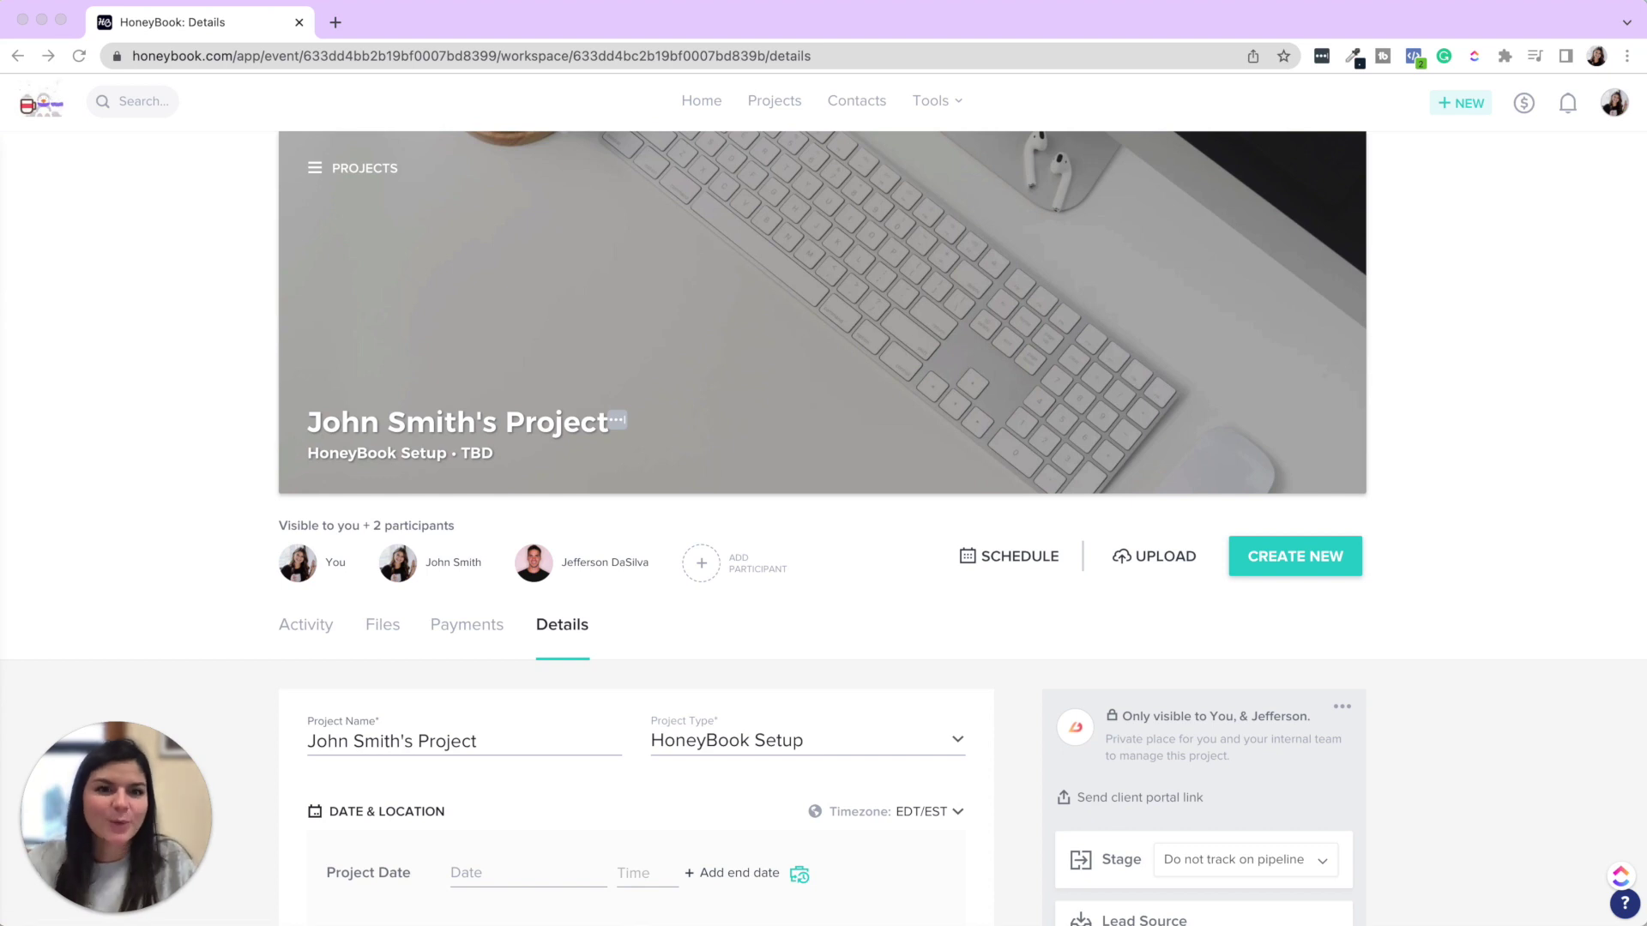
# Review the global options for creating new items and view the Add Client form without adding a client.
pyautogui.click(1468, 104)
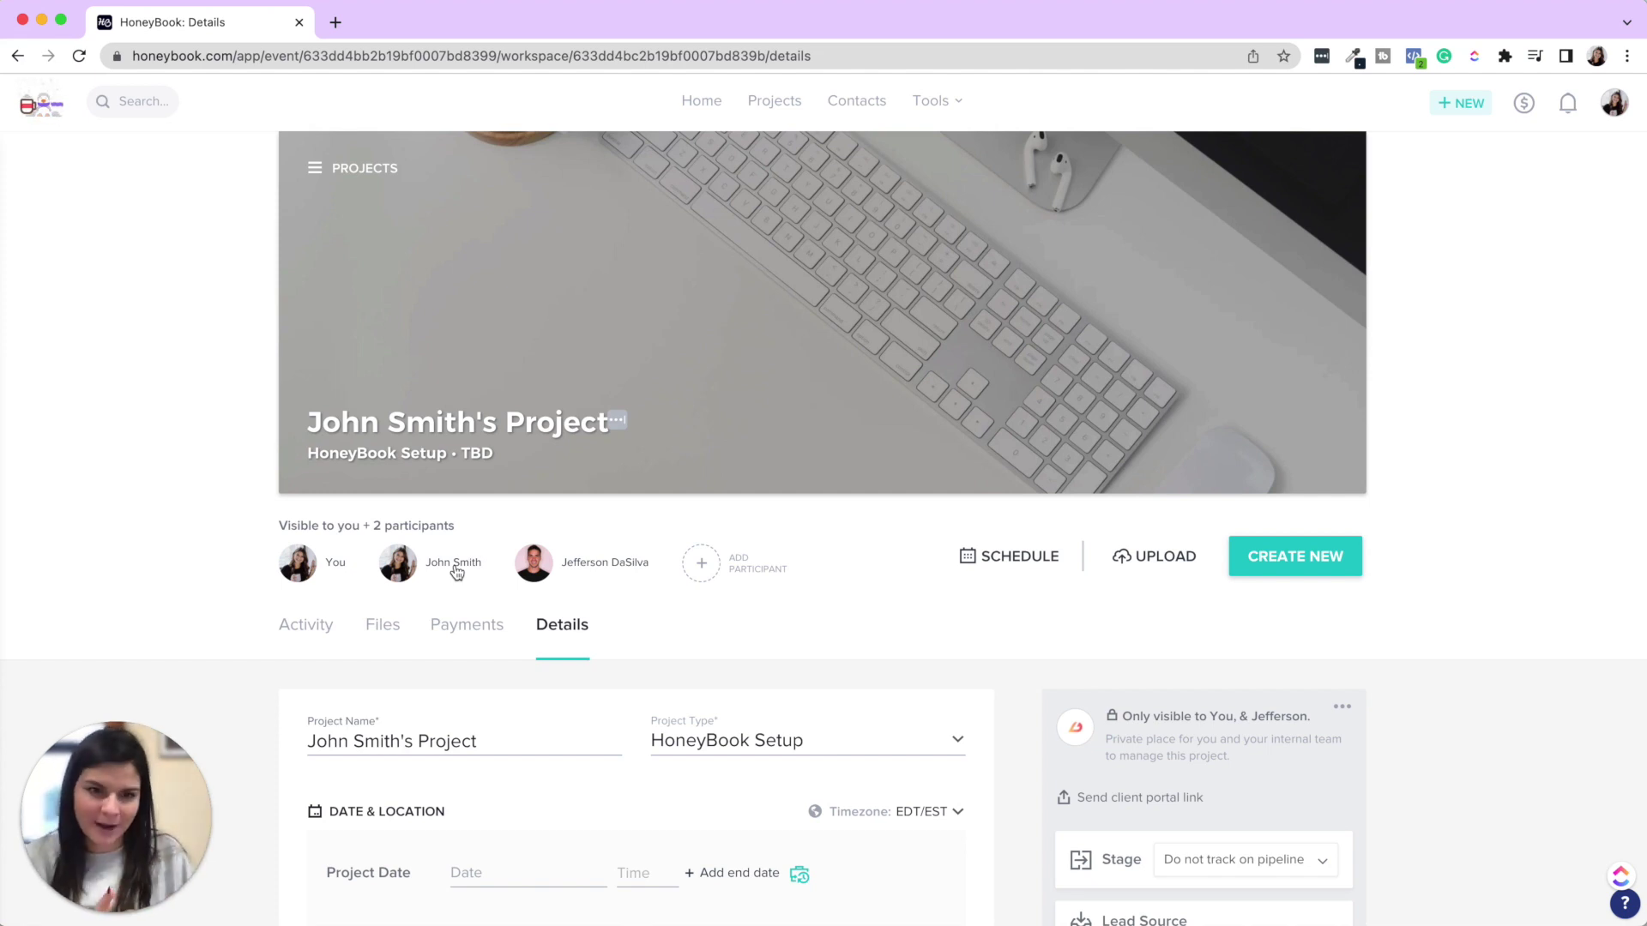
pyautogui.click(1467, 104)
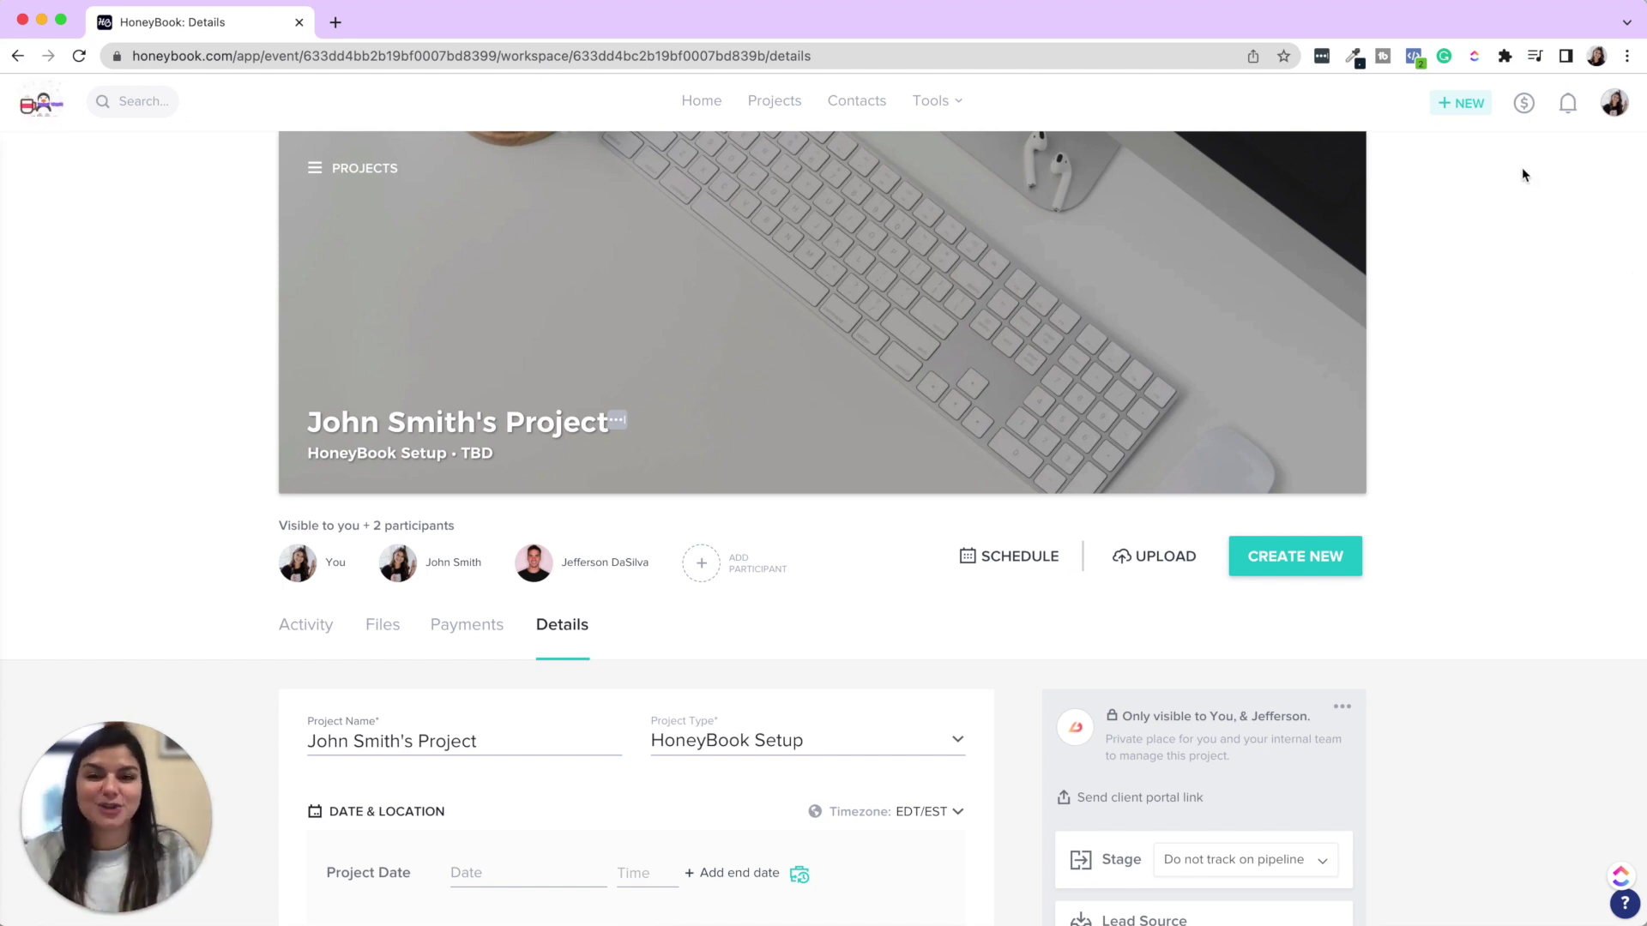
pyautogui.click(1455, 104)
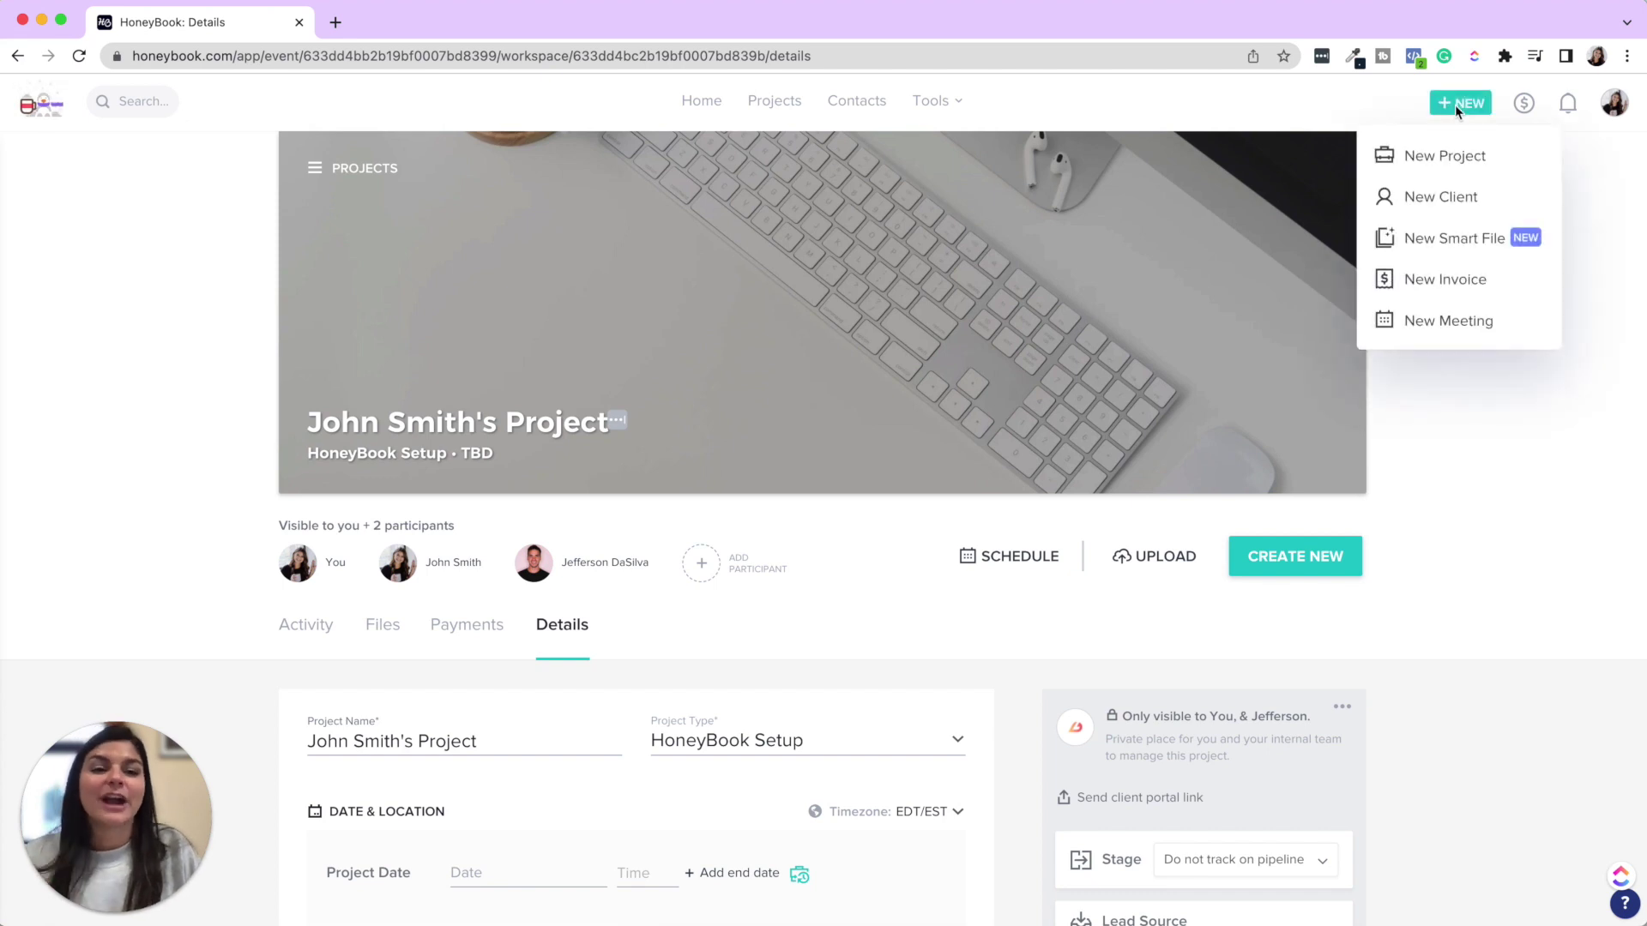
pyautogui.click(1448, 199)
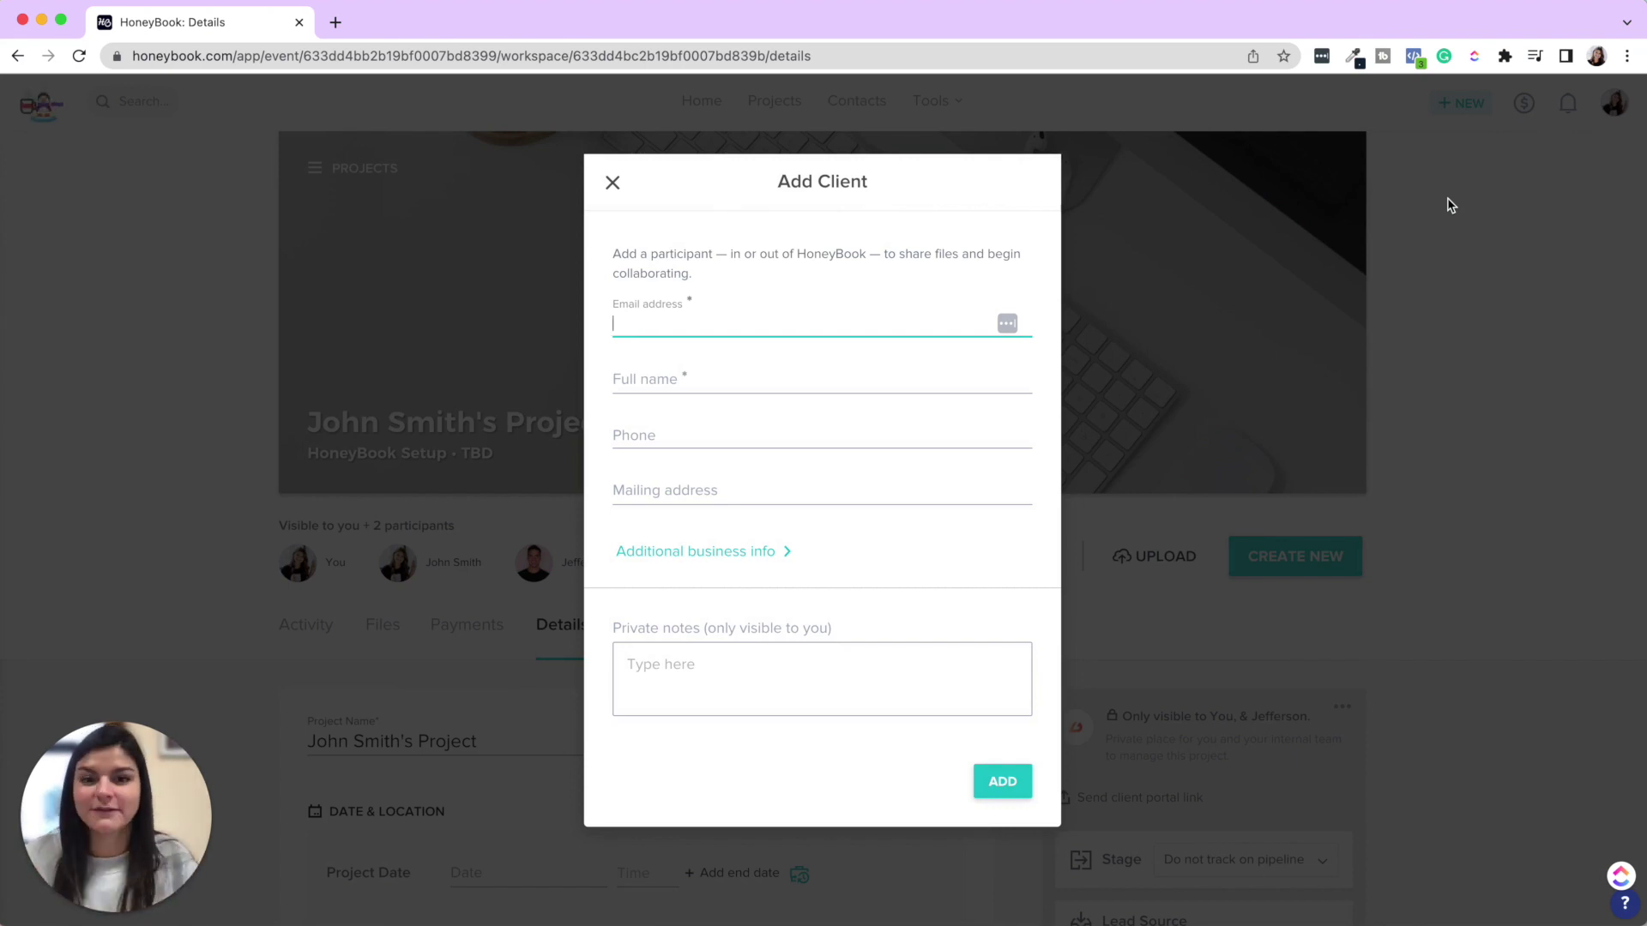
pyautogui.click(612, 183)
# Create a ClickUp Setup project named with the family's surname plus "Christmas Mini-Session", skipping the addition of a participant.
pyautogui.click(1470, 106)
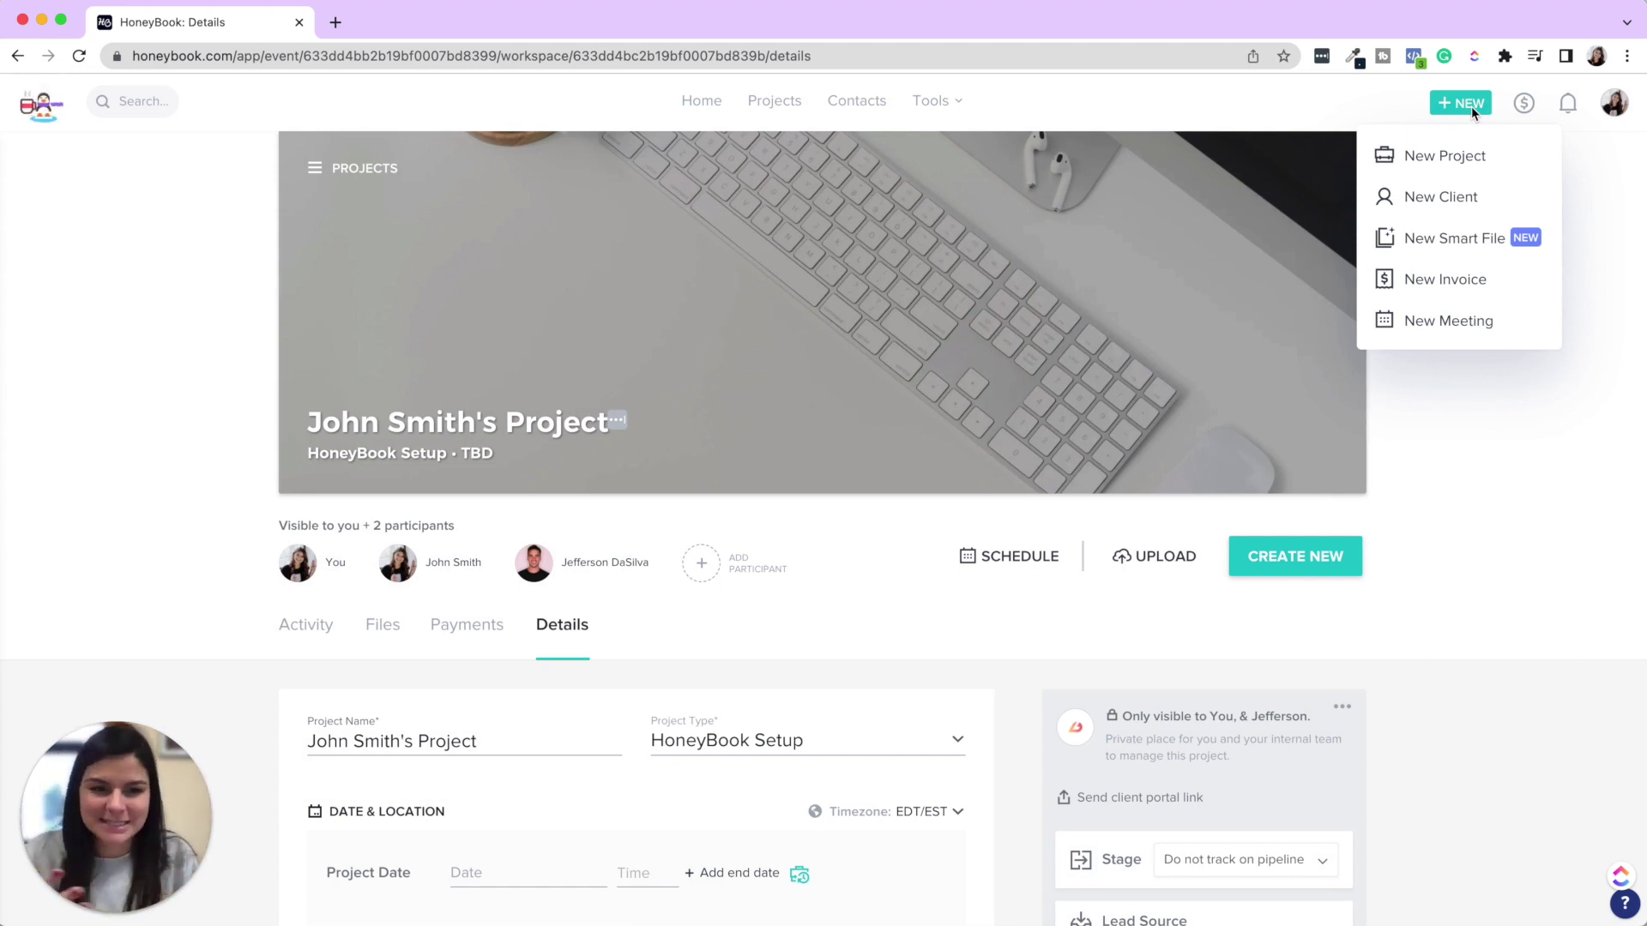
pyautogui.click(1466, 160)
pyautogui.write('DaSilva Christmas Mini-Session')
pyautogui.click(687, 435)
pyautogui.click(862, 426)
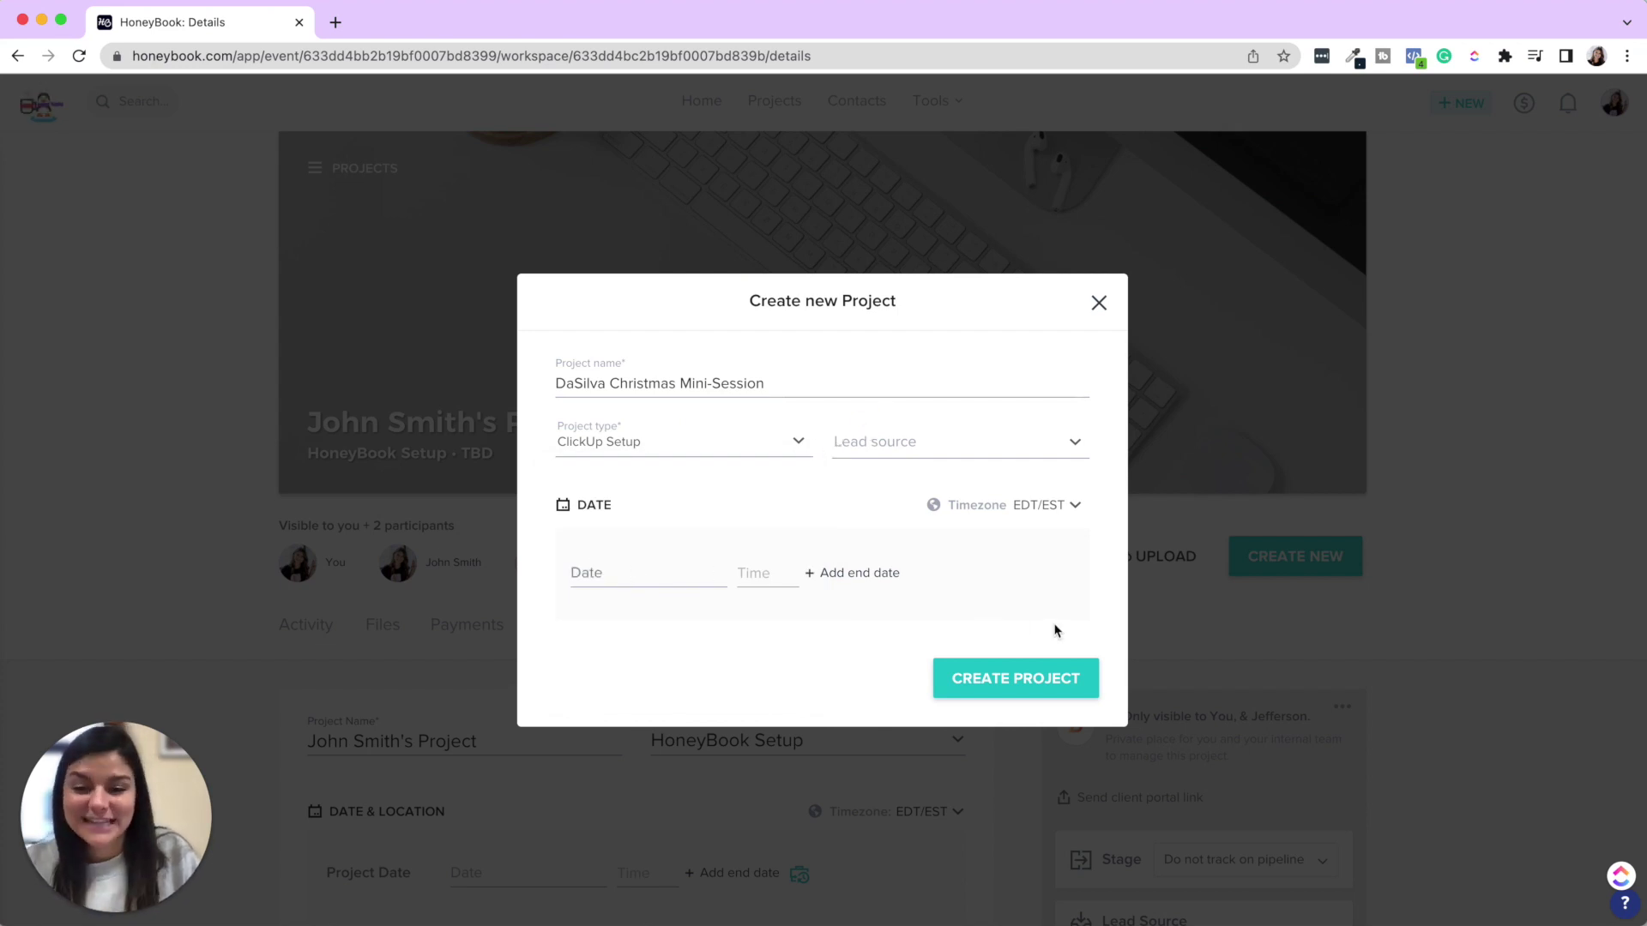
pyautogui.click(1036, 680)
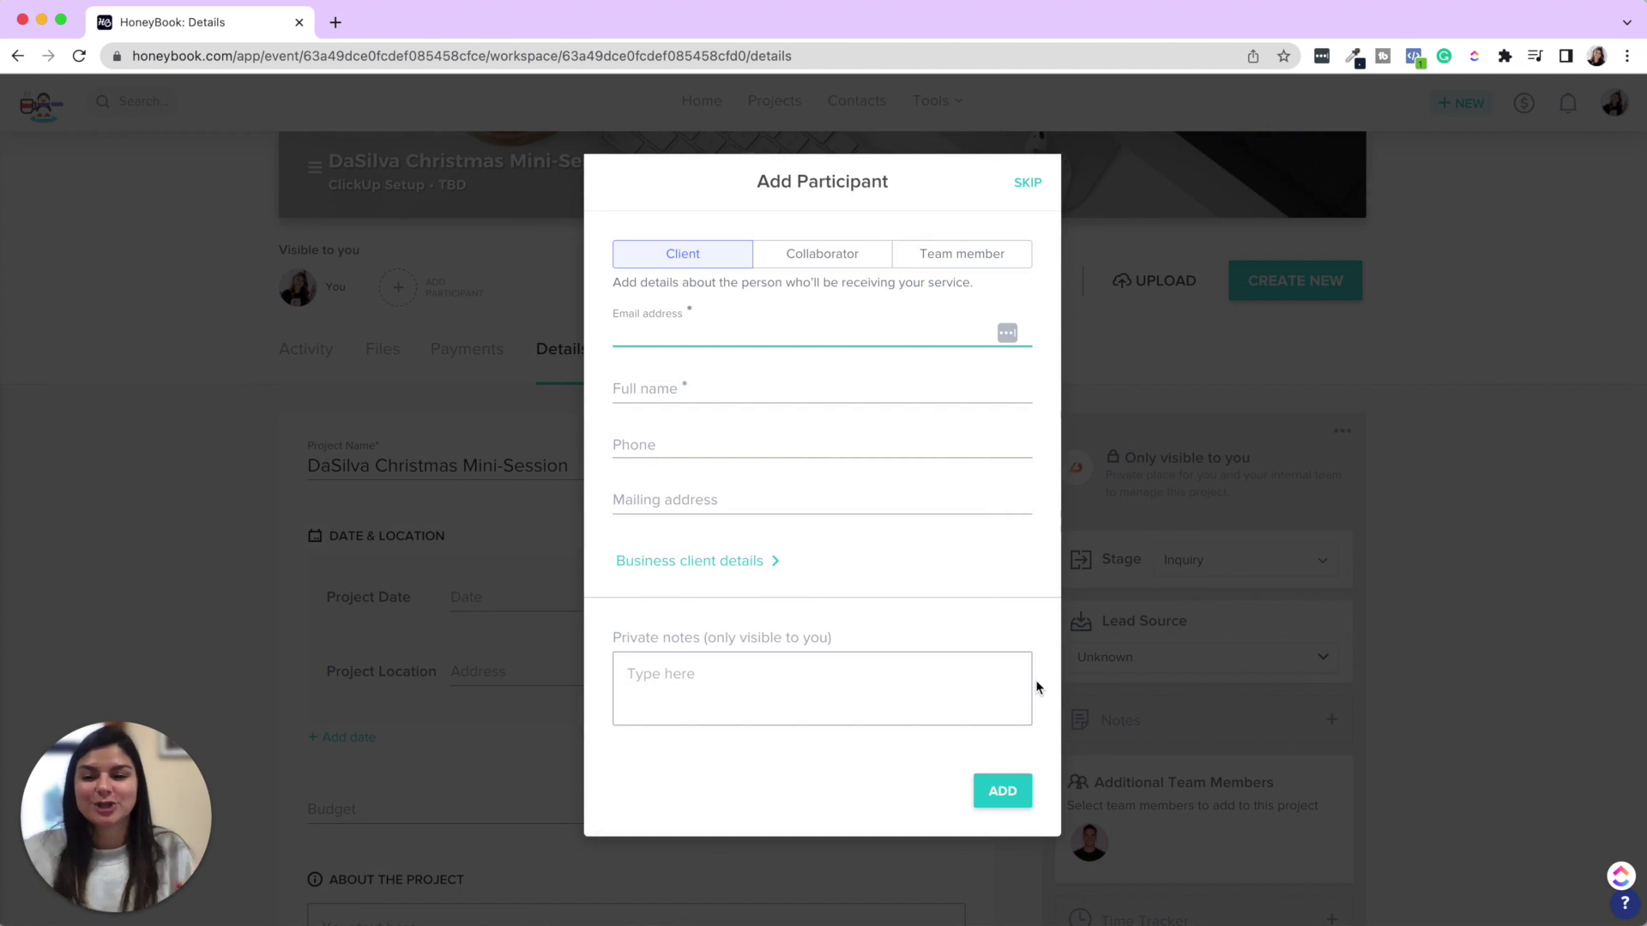
pyautogui.click(1028, 183)
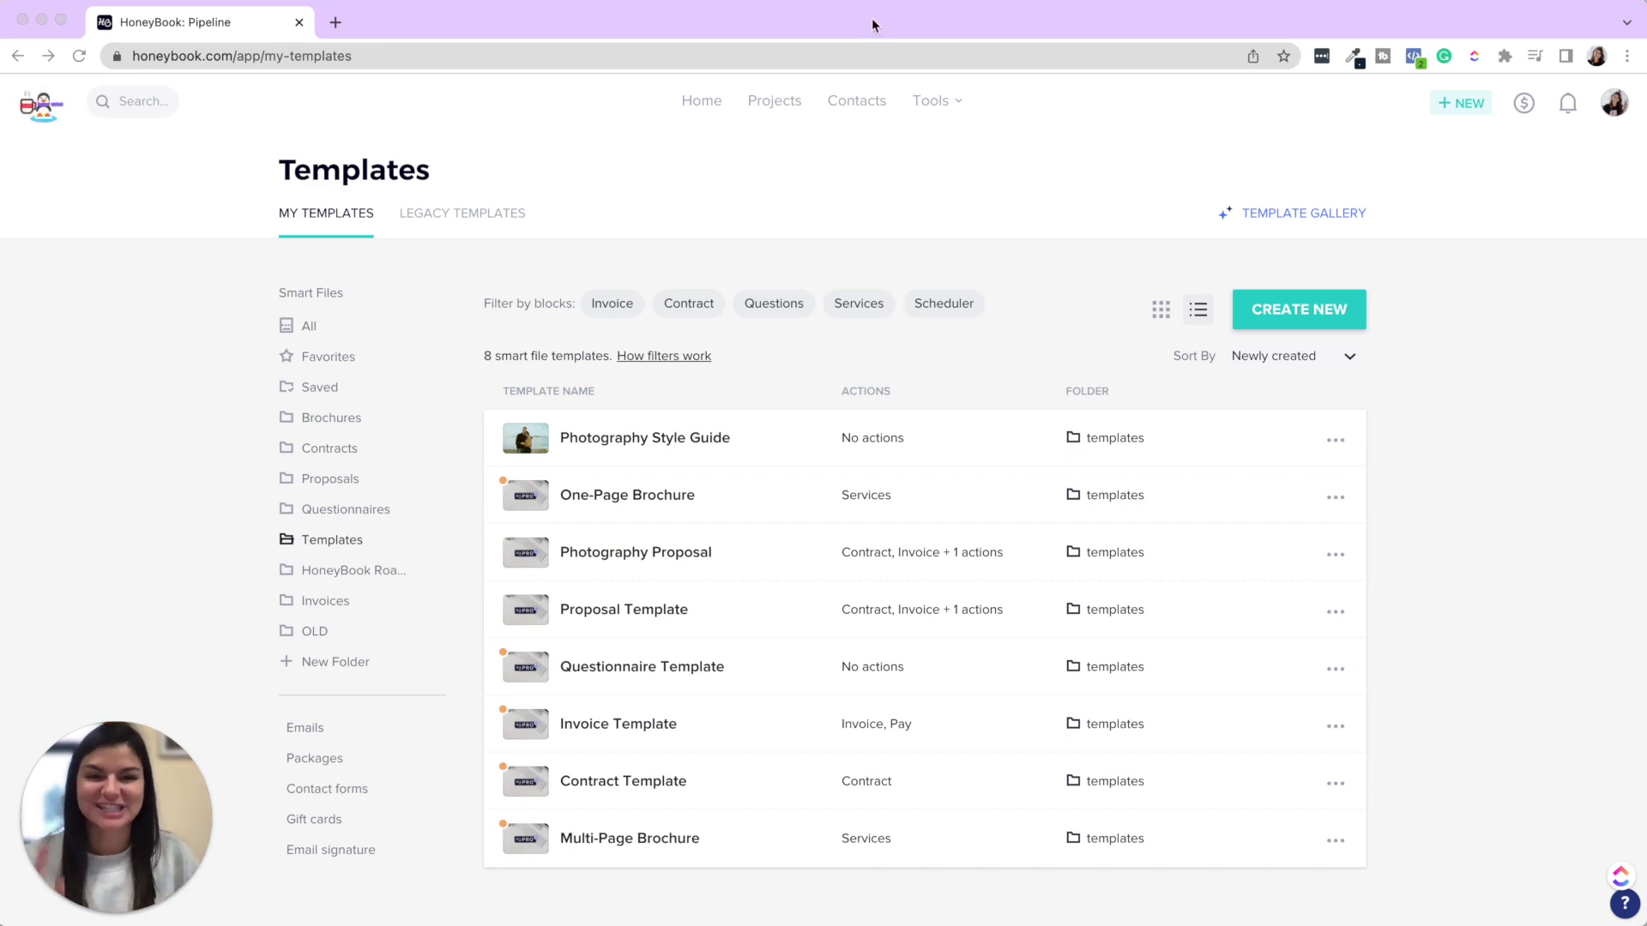
# Review the available tools and the smart file and other template types that can be created from the Templates page.
pyautogui.click(945, 102)
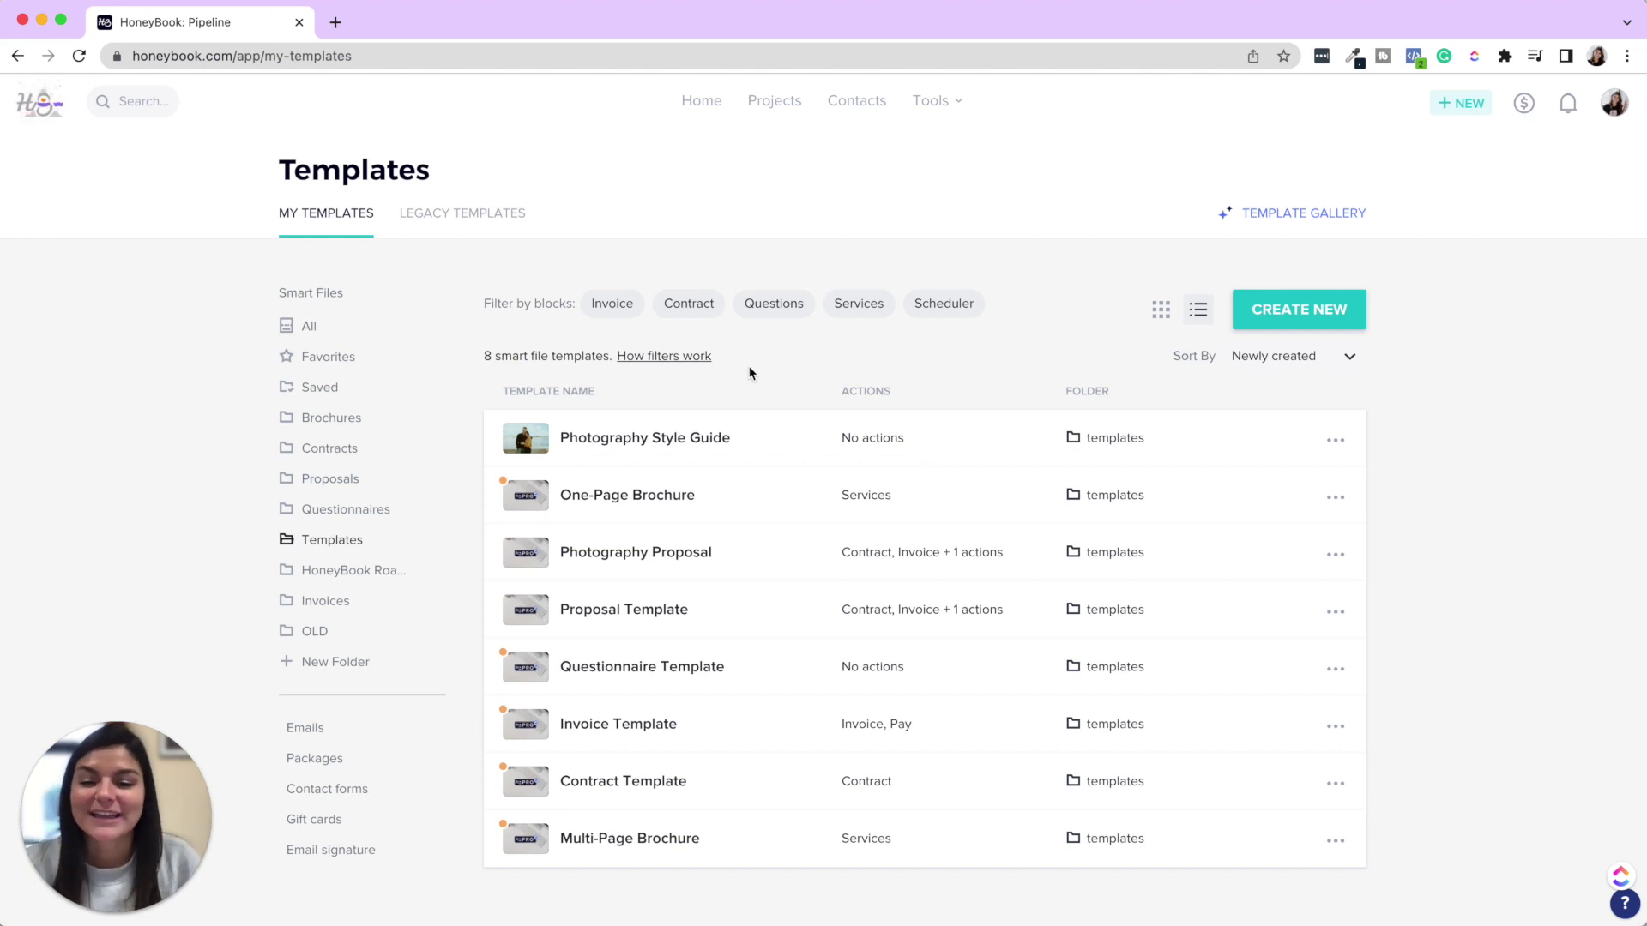
pyautogui.click(1290, 316)
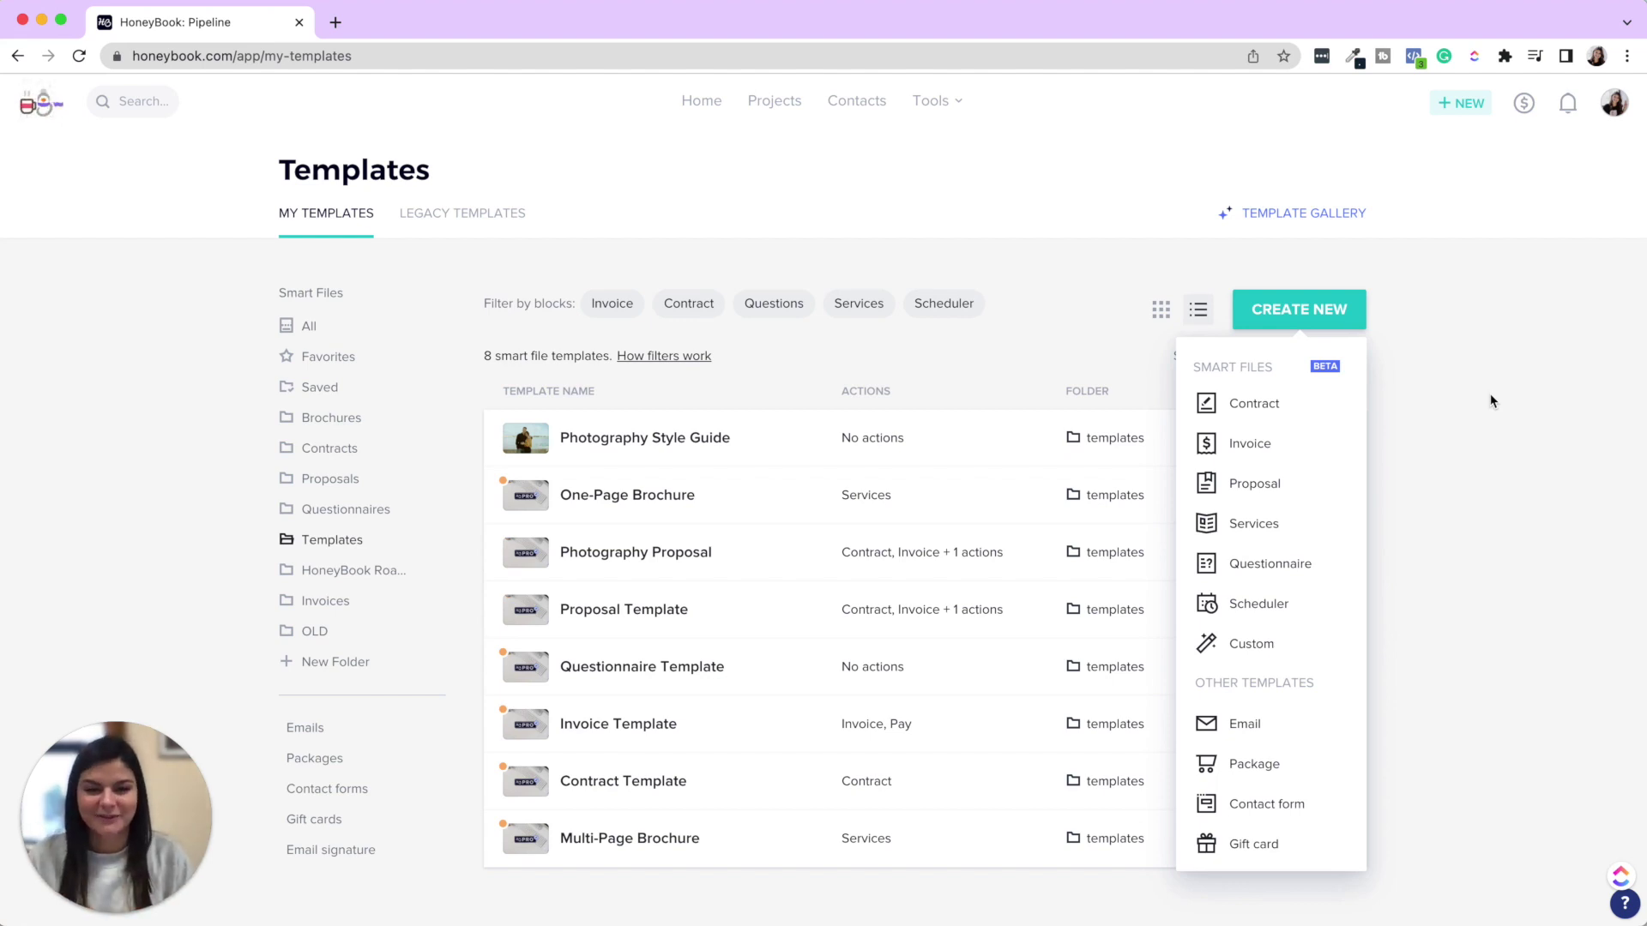
pyautogui.click(1535, 380)
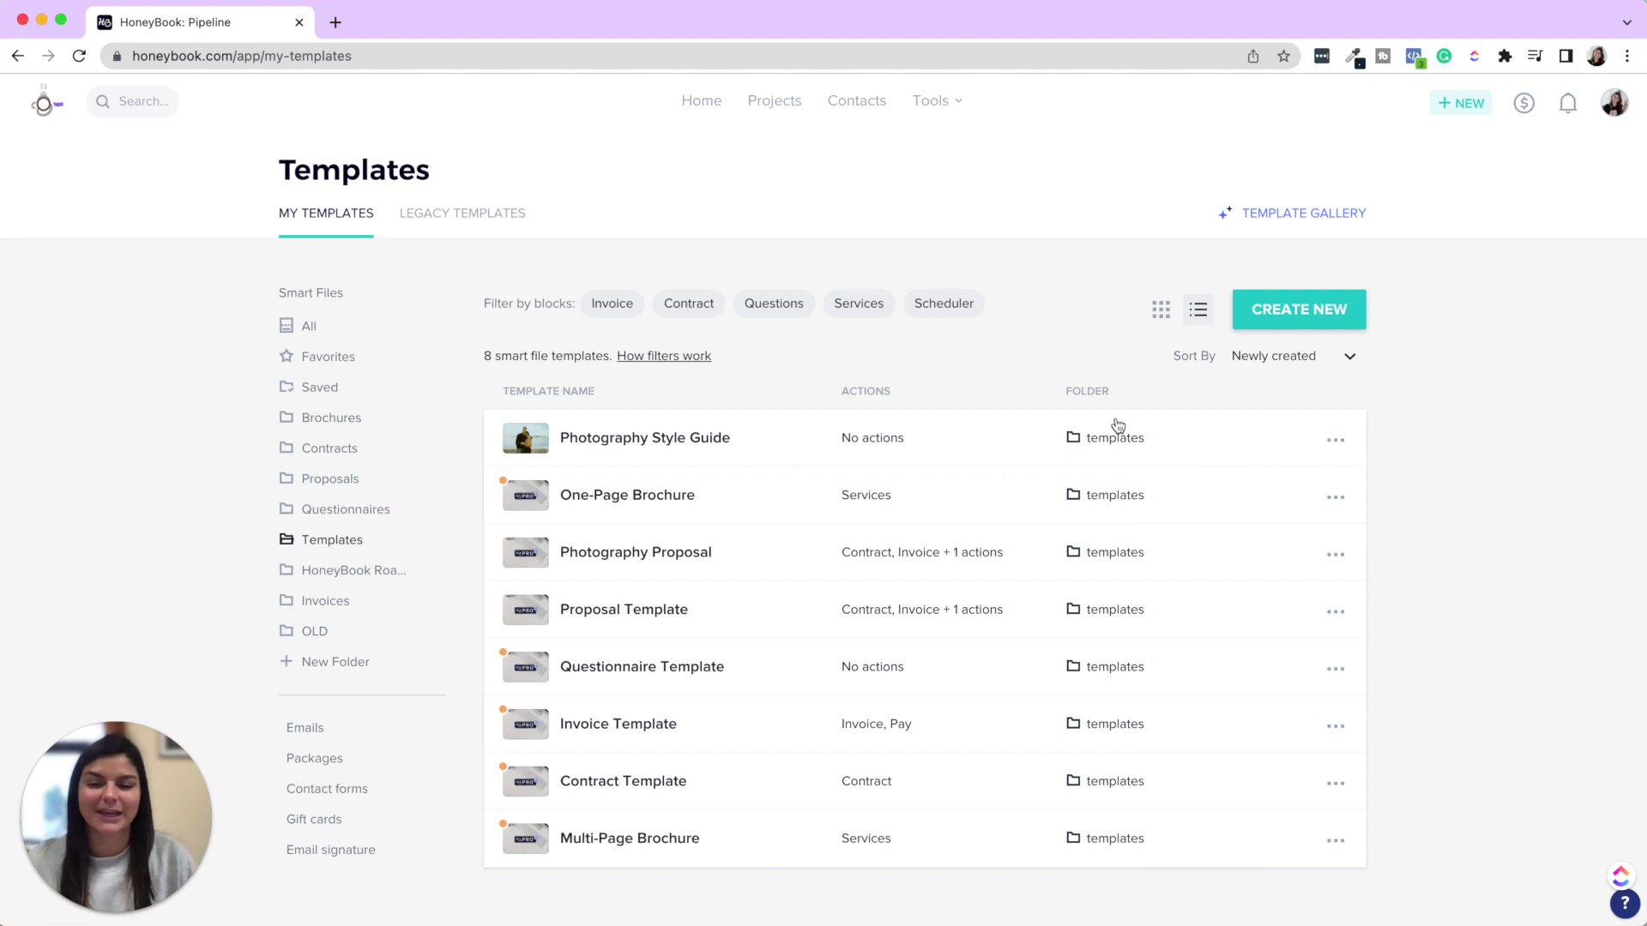
# Open the Photography Style Guide template and inspect the settings of its What to Wear Guide and Neutral Colors content blocks.
pyautogui.click(700, 444)
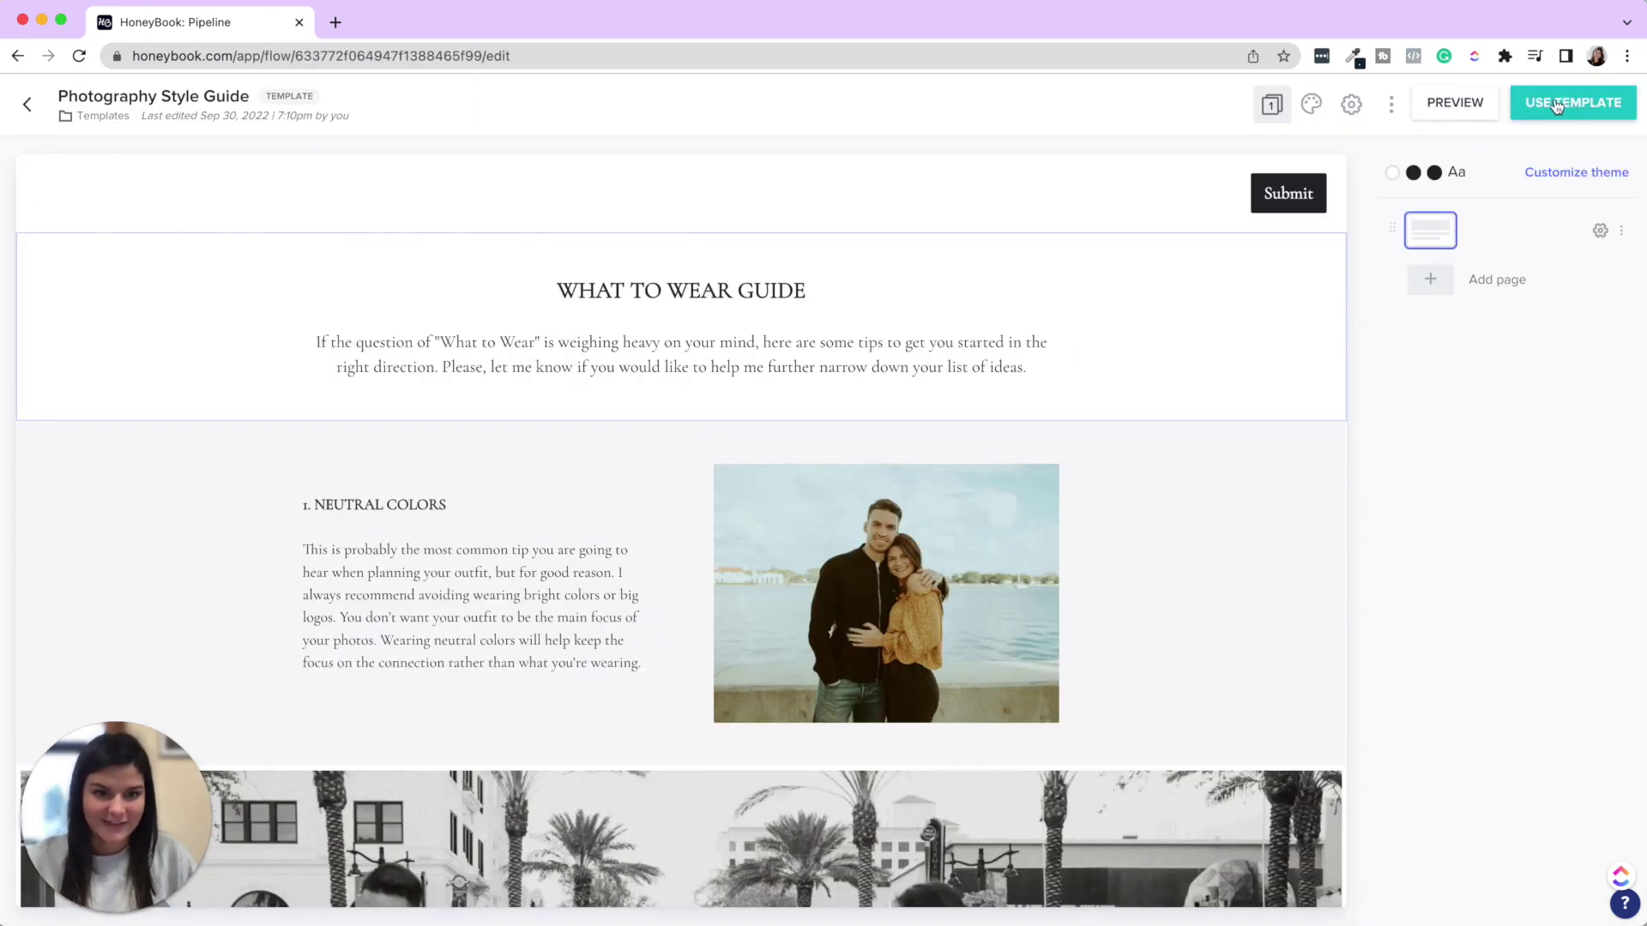
pyautogui.click(1202, 319)
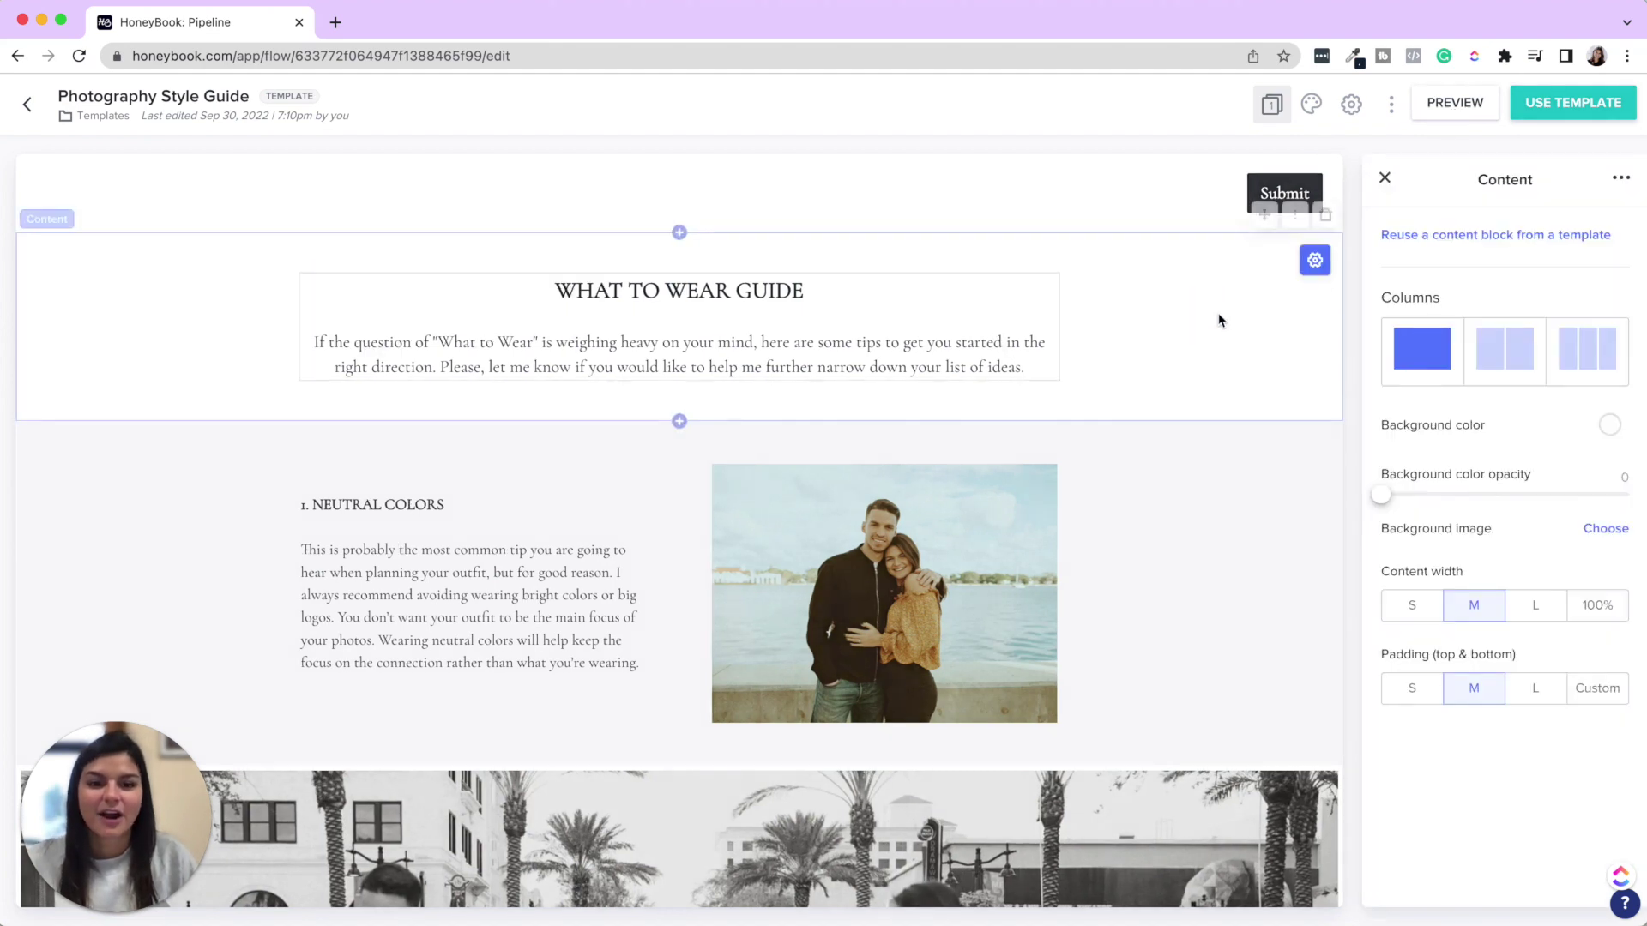
pyautogui.click(1215, 504)
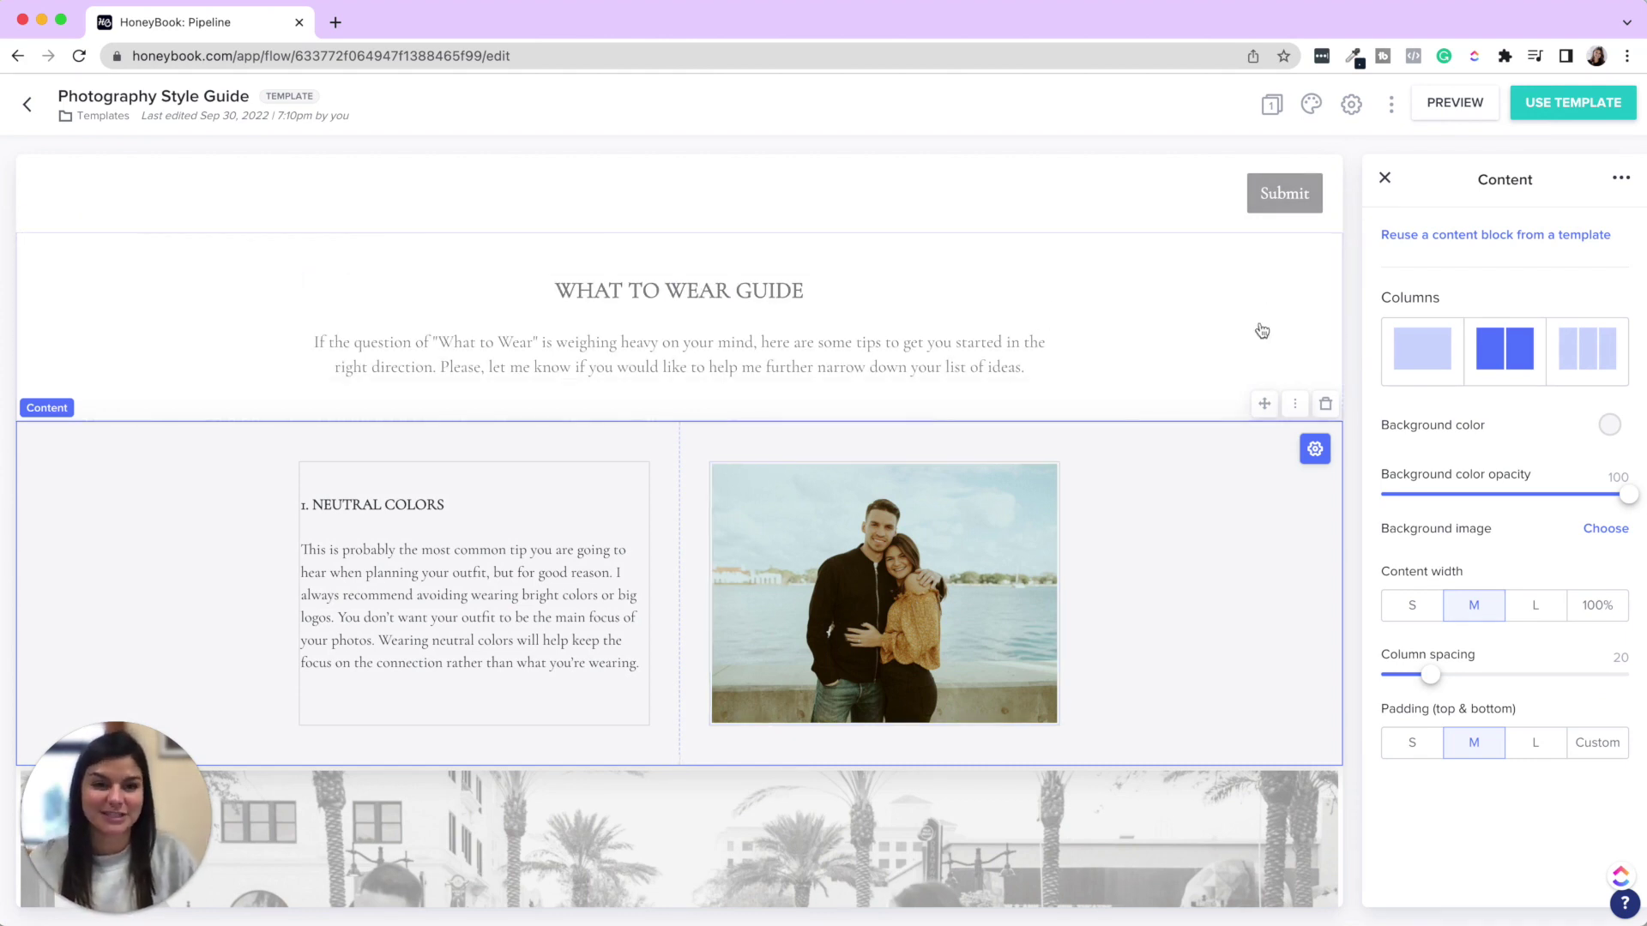
pyautogui.scroll(-2, 1245, 285)
# Preview the Photography Style Guide as a client and look through its outfit tips and photos.
pyautogui.click(1436, 103)
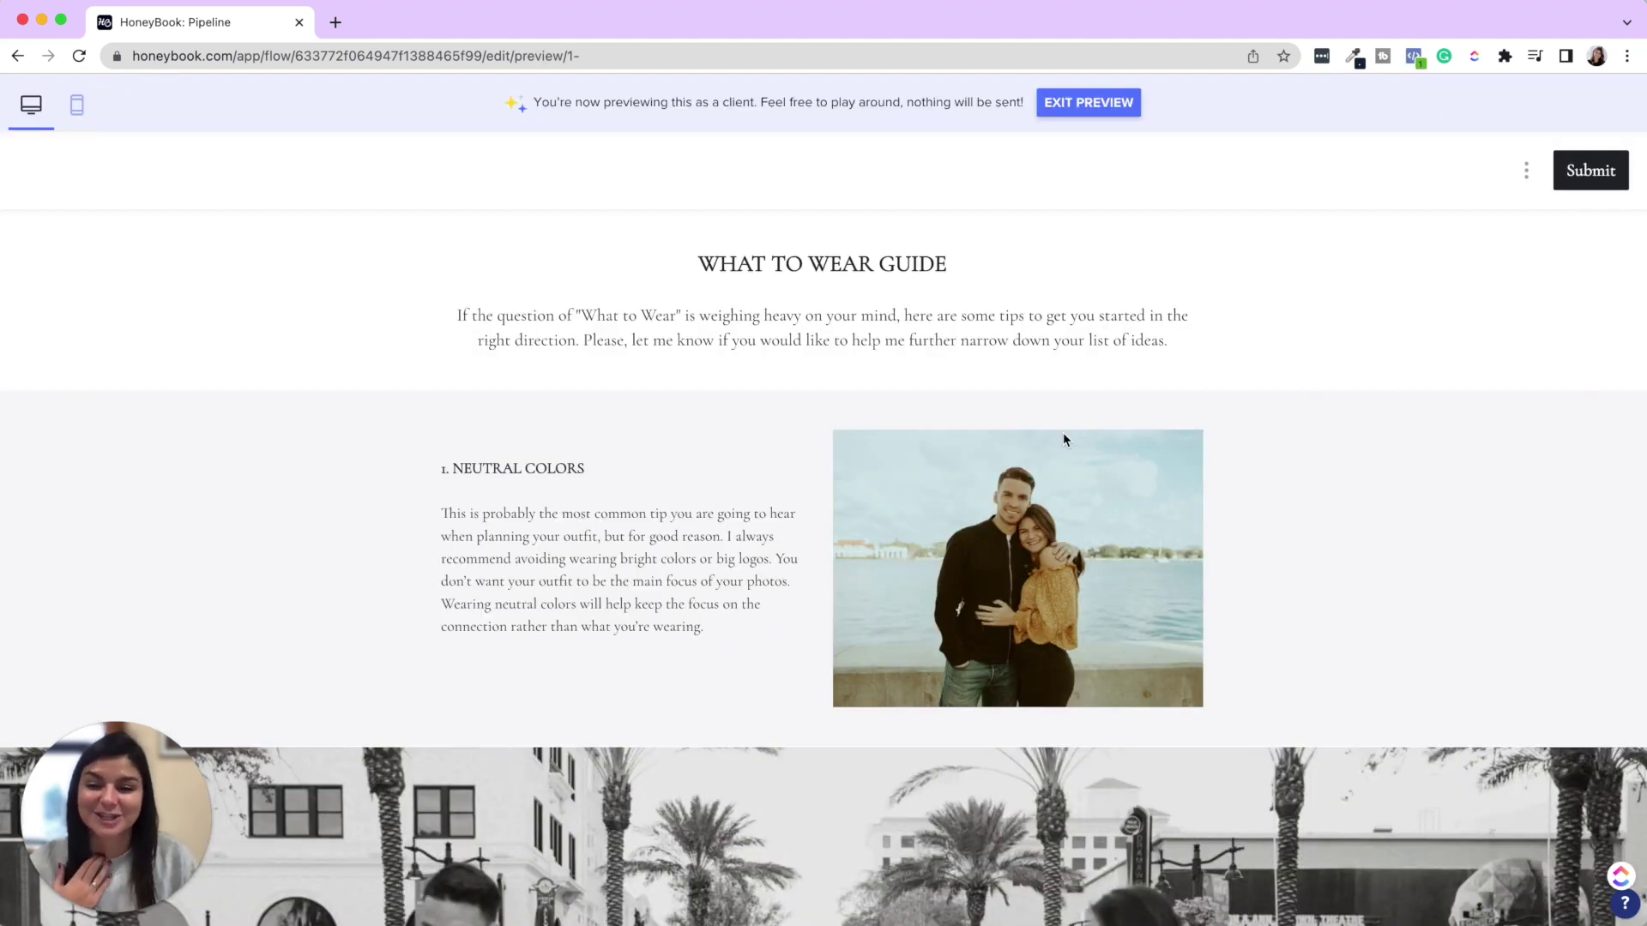
pyautogui.scroll(-6, 1063, 440)
pyautogui.scroll(-8, 1063, 431)
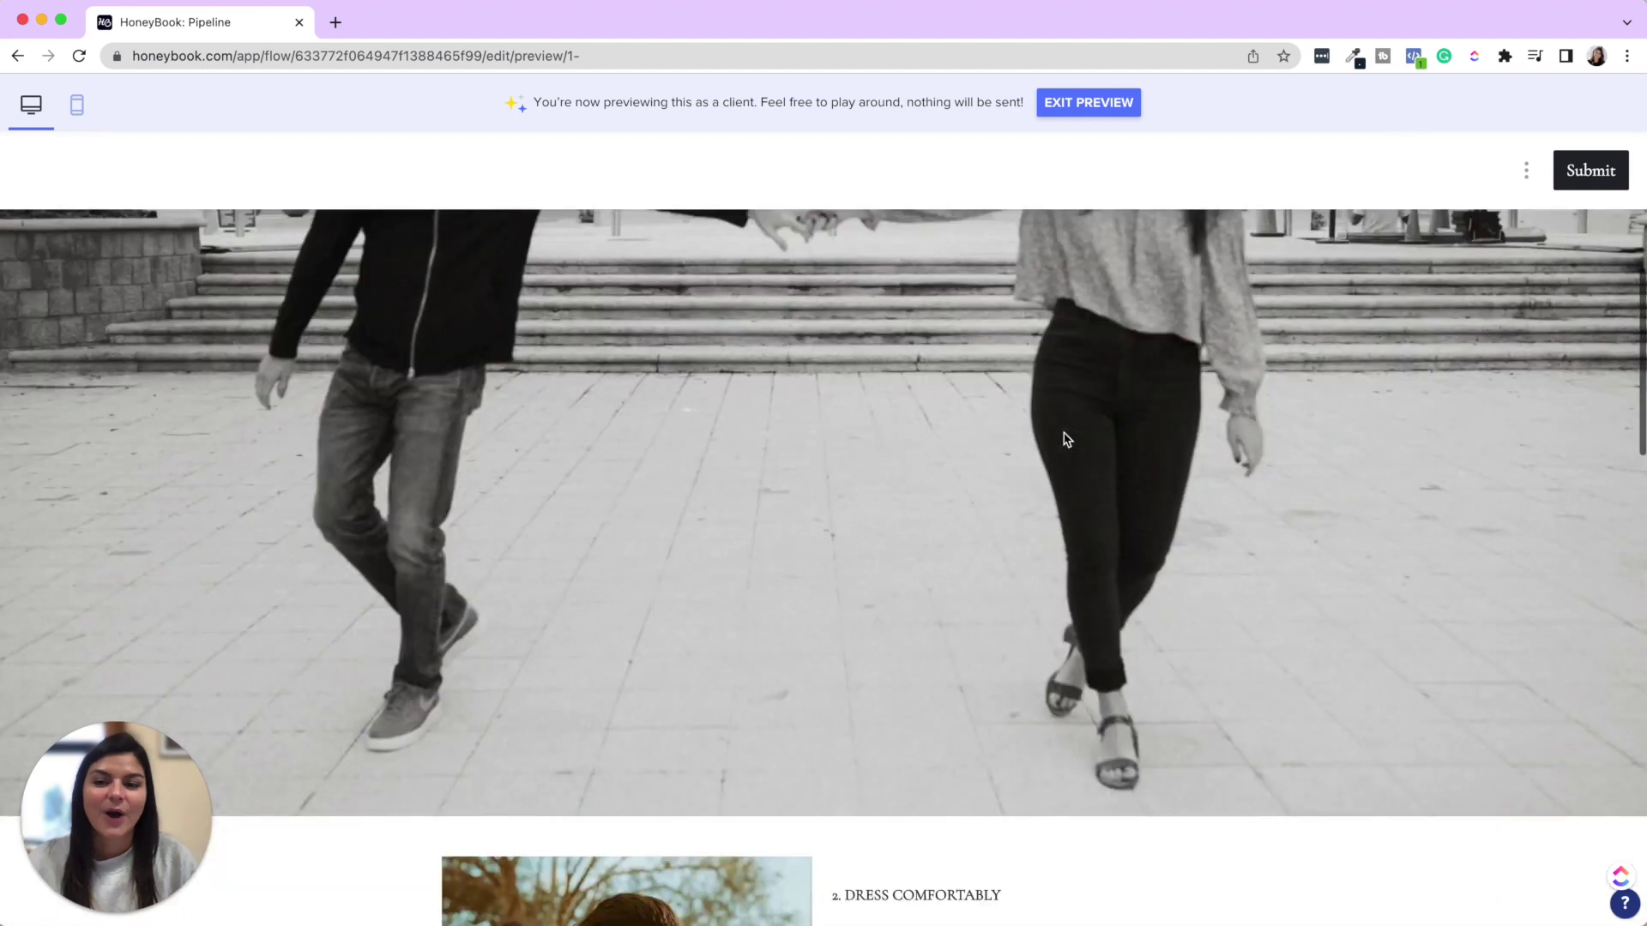
pyautogui.scroll(-4, 1063, 433)
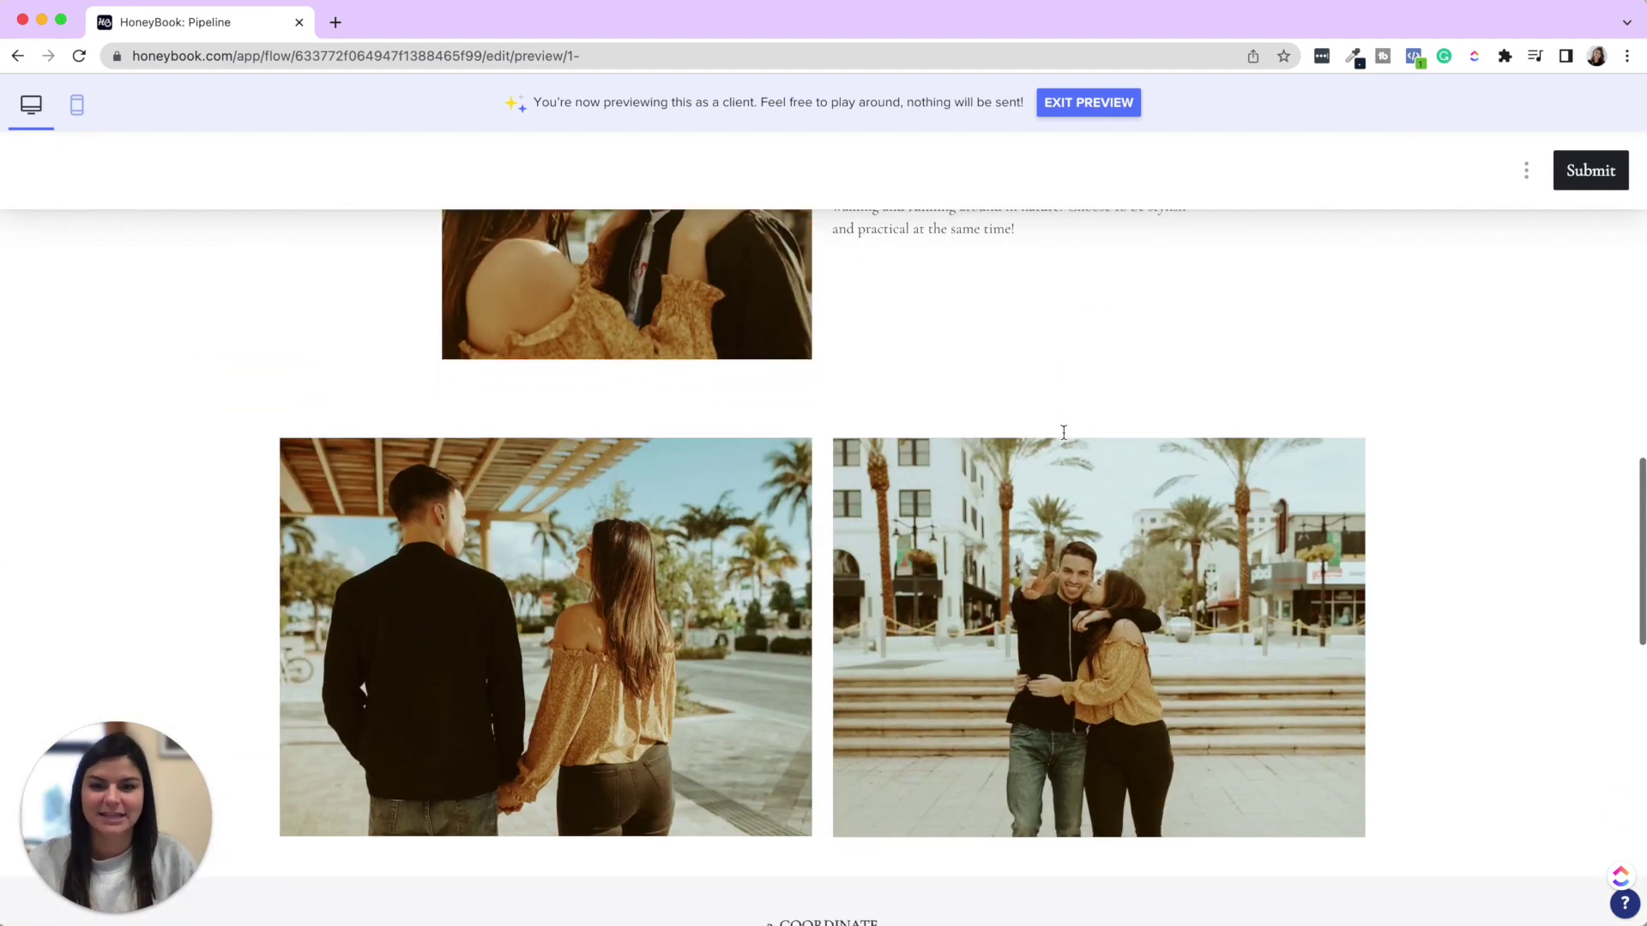
pyautogui.scroll(-9, 1064, 439)
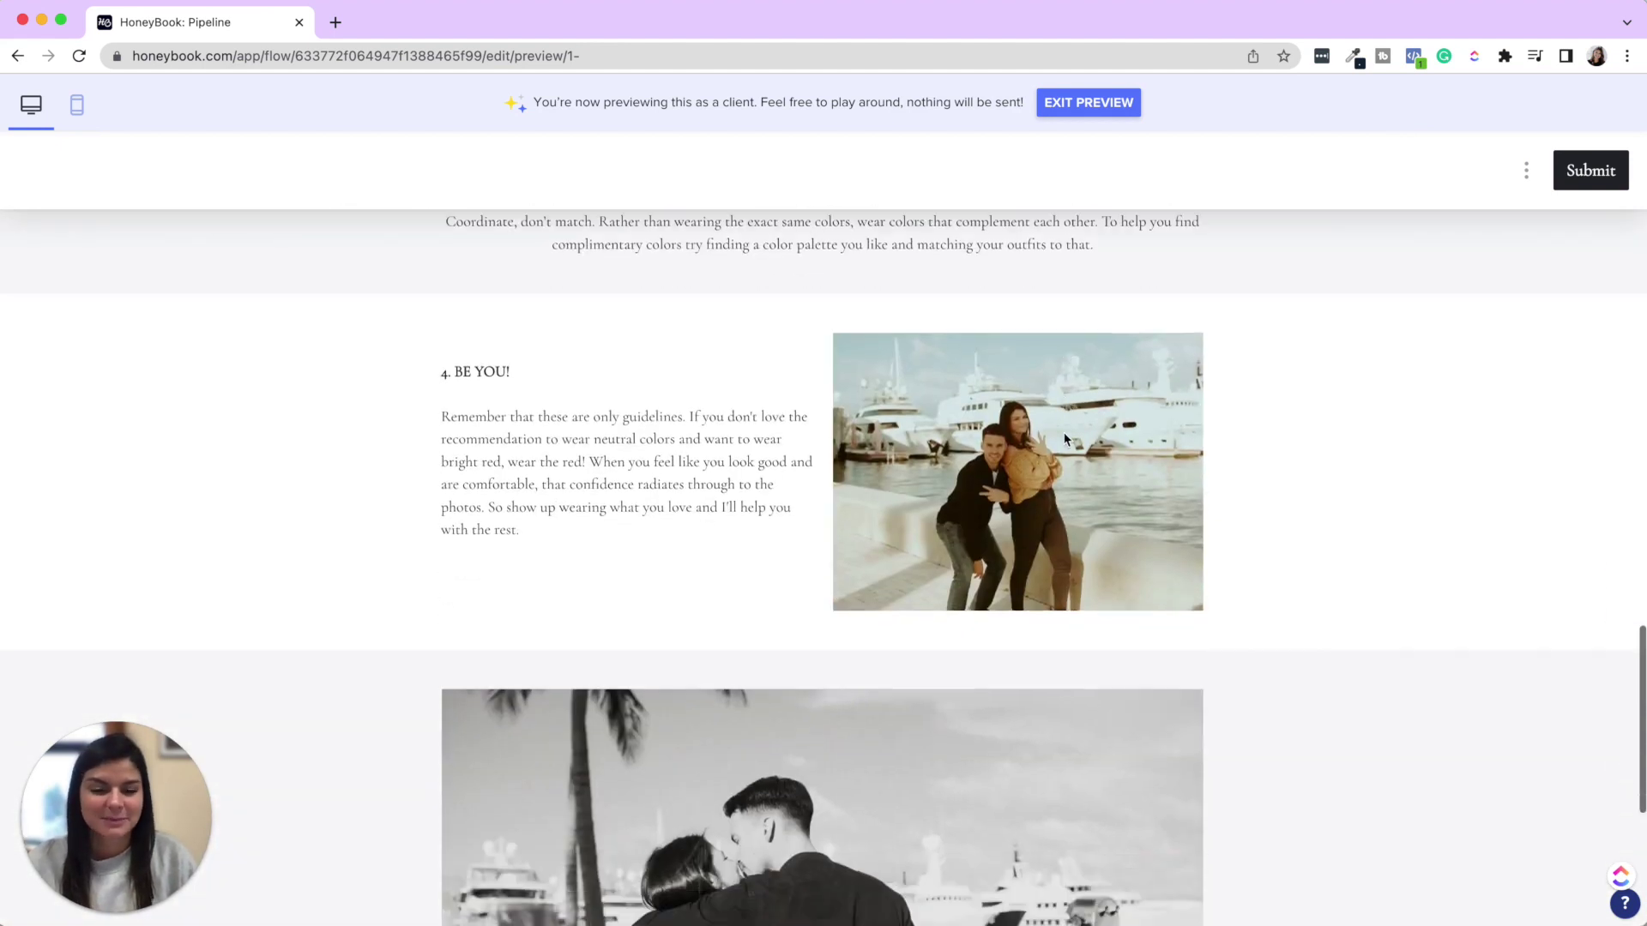
# View the closing tips of the Photography Style Guide, exit its client preview and return to the template list.
pyautogui.scroll(-5, 1064, 438)
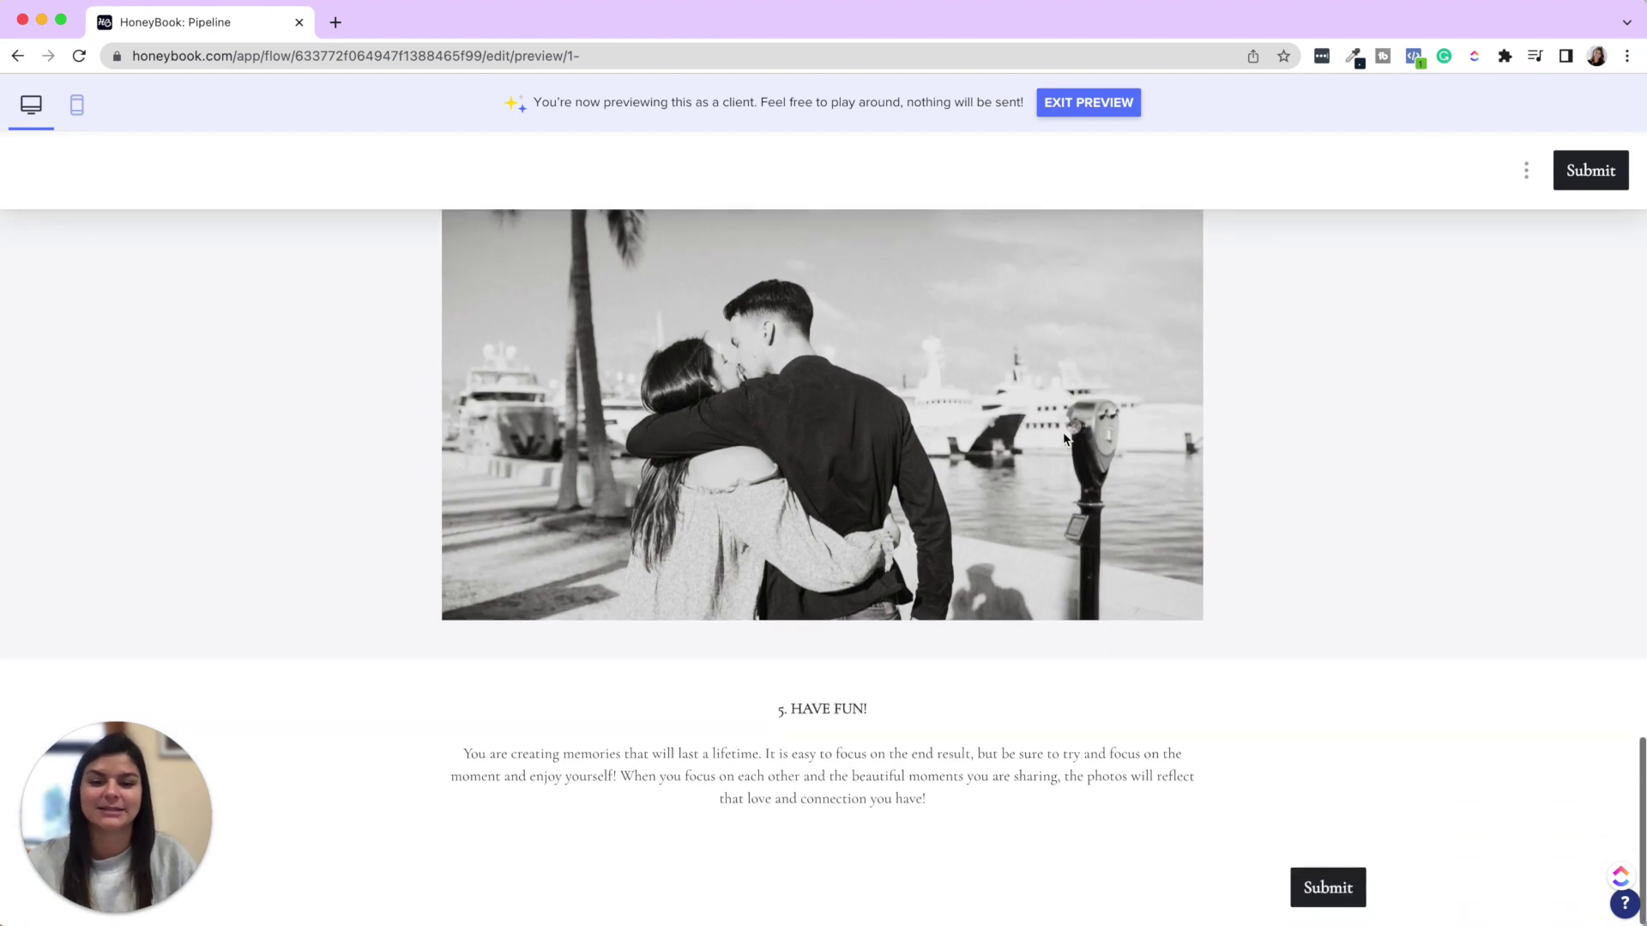
pyautogui.click(1073, 103)
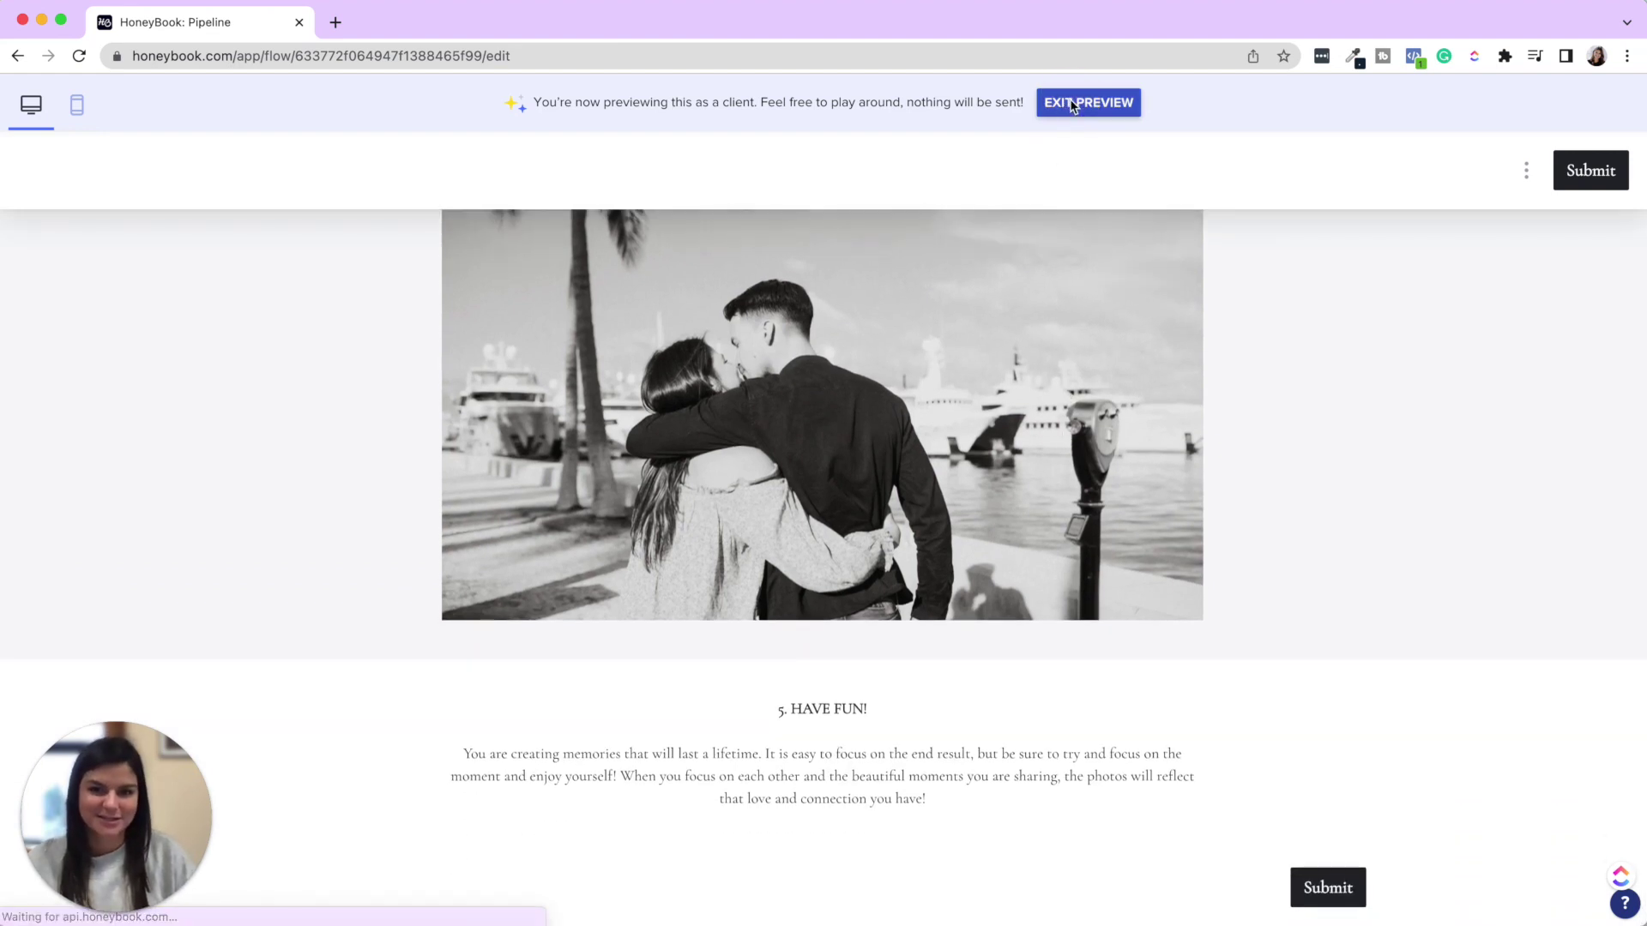
pyautogui.click(120, 119)
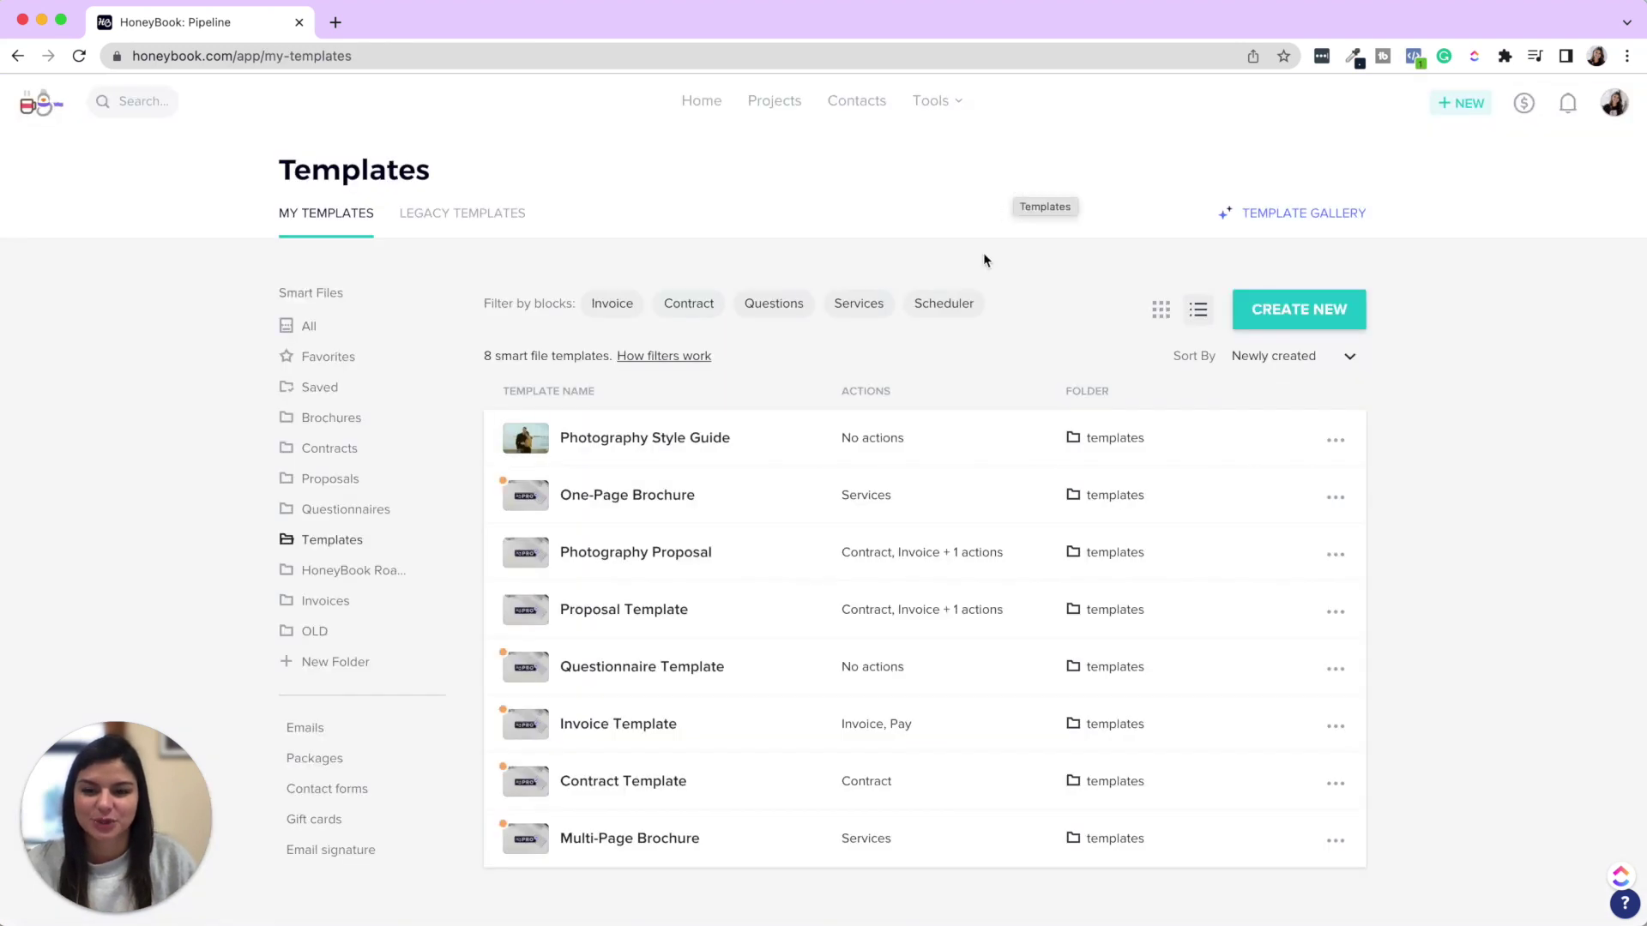
# Preview the One-Page Brochure as a client, reviewing its sections from the offer introduction through Next Steps, and exit the preview.
pyautogui.click(702, 496)
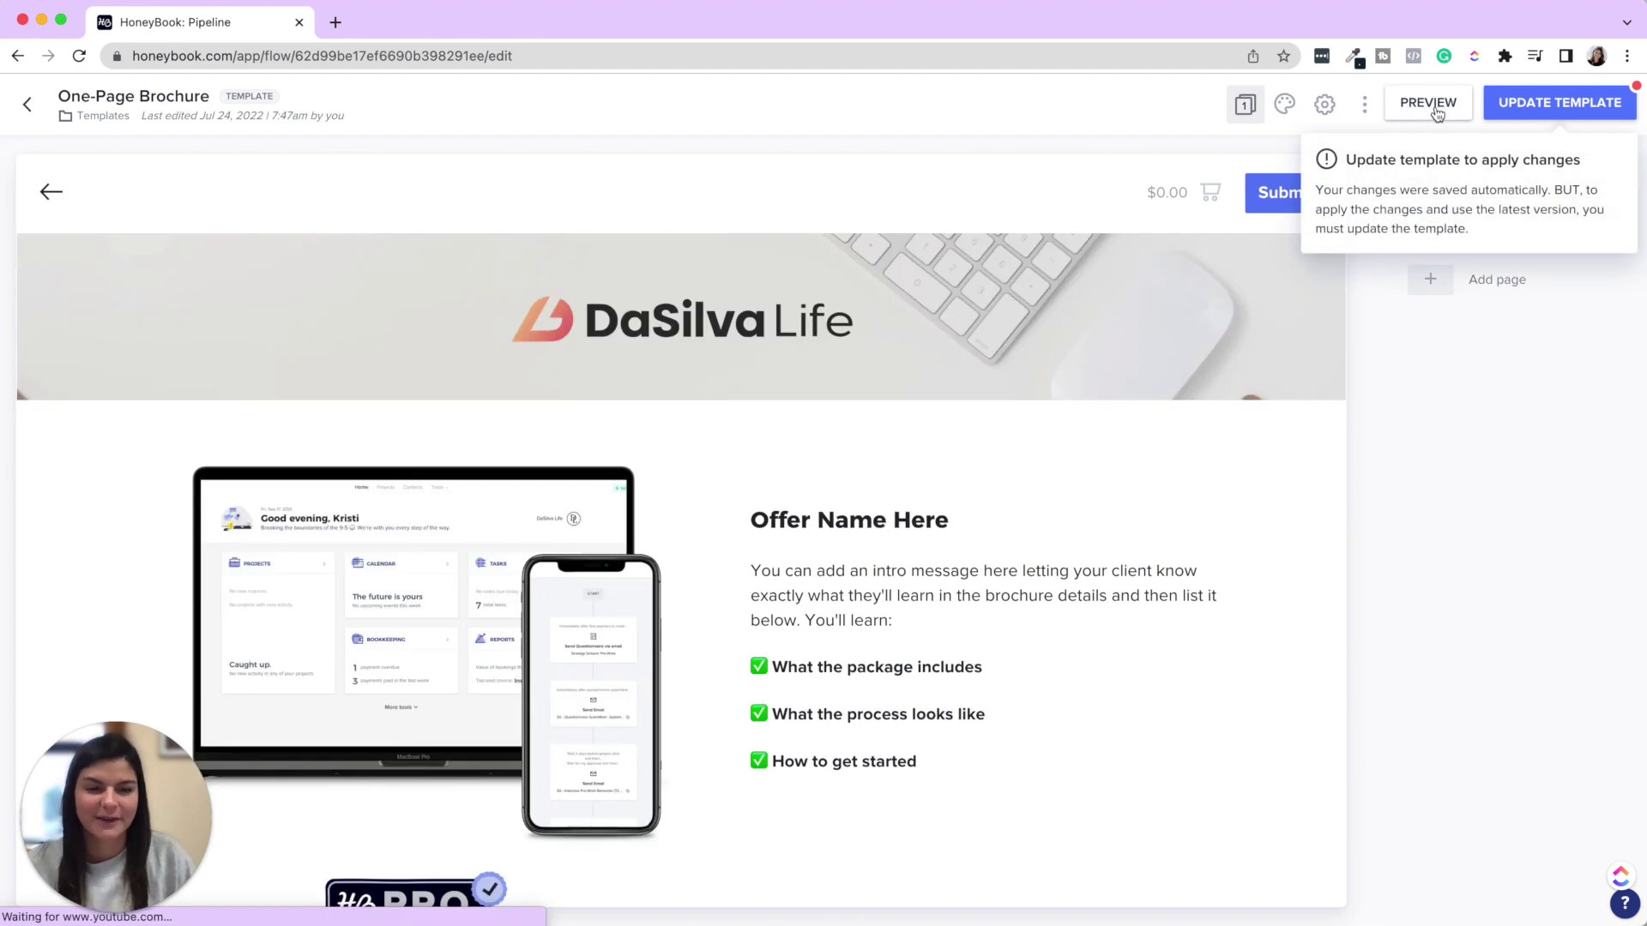
pyautogui.click(1428, 103)
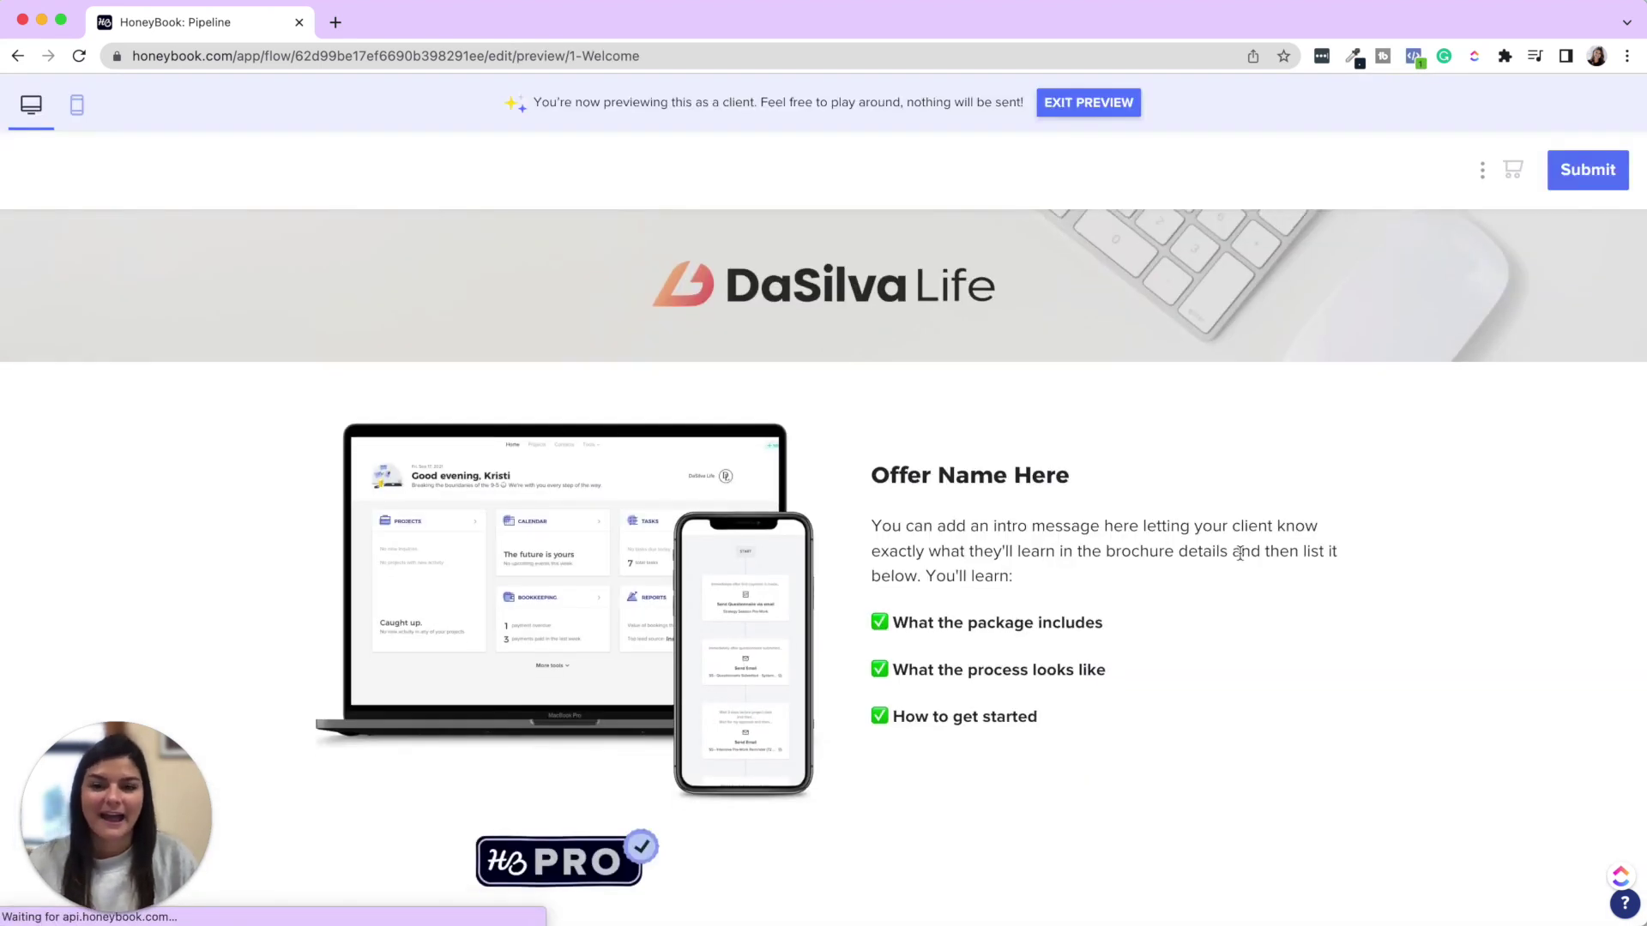
pyautogui.scroll(-10, 1240, 556)
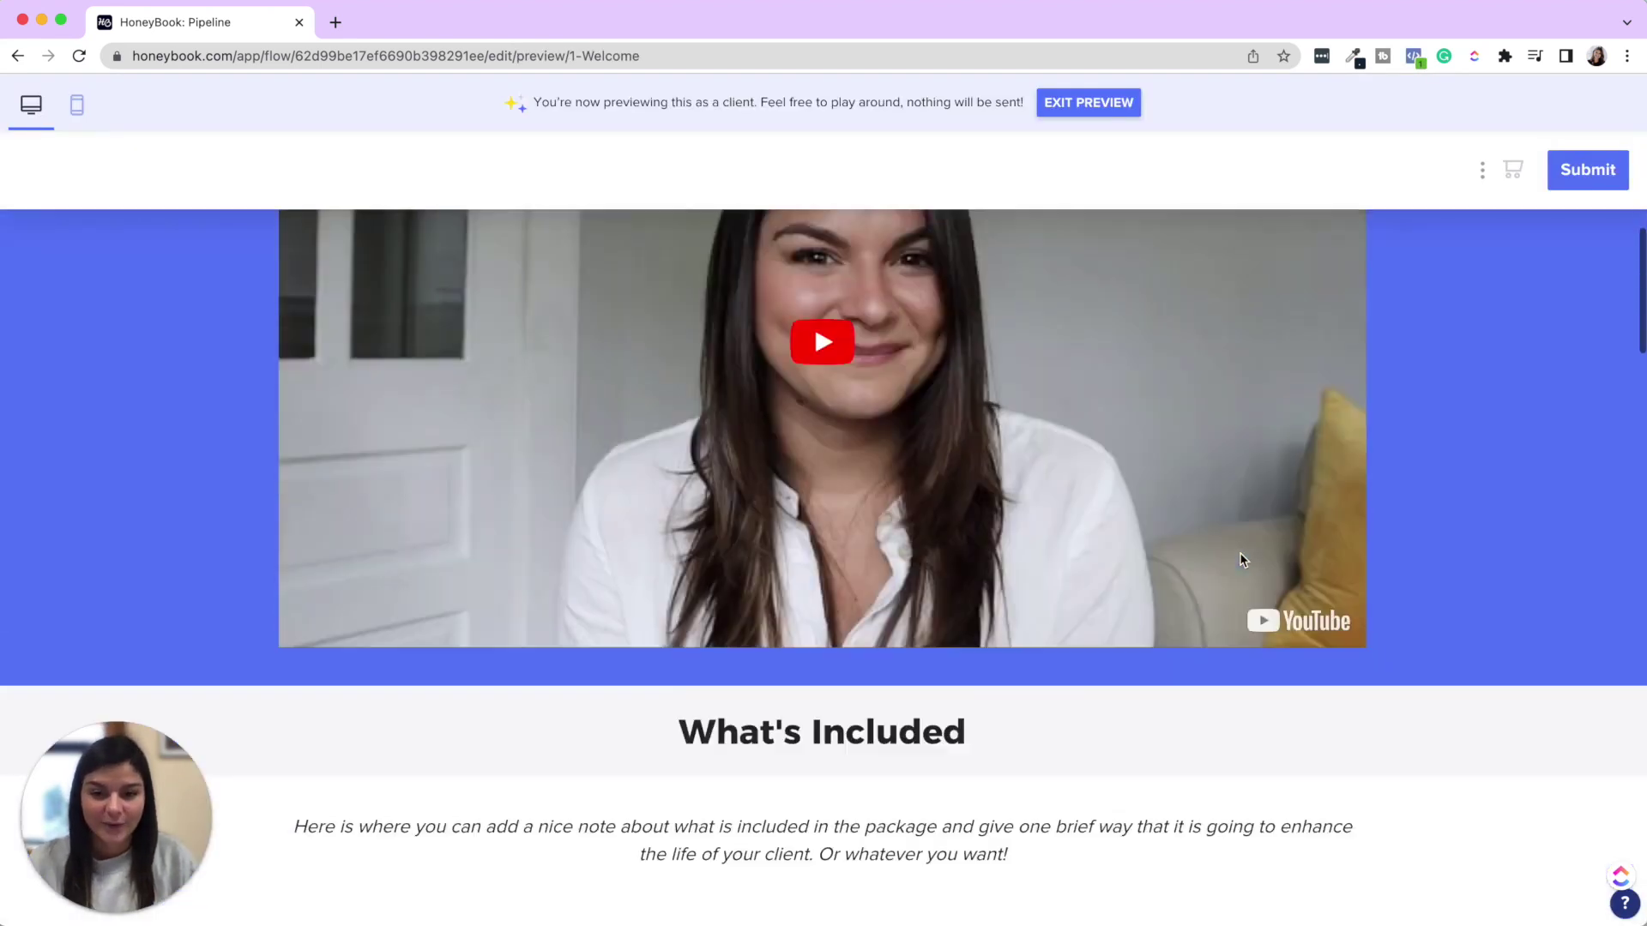
pyautogui.scroll(-8, 1241, 560)
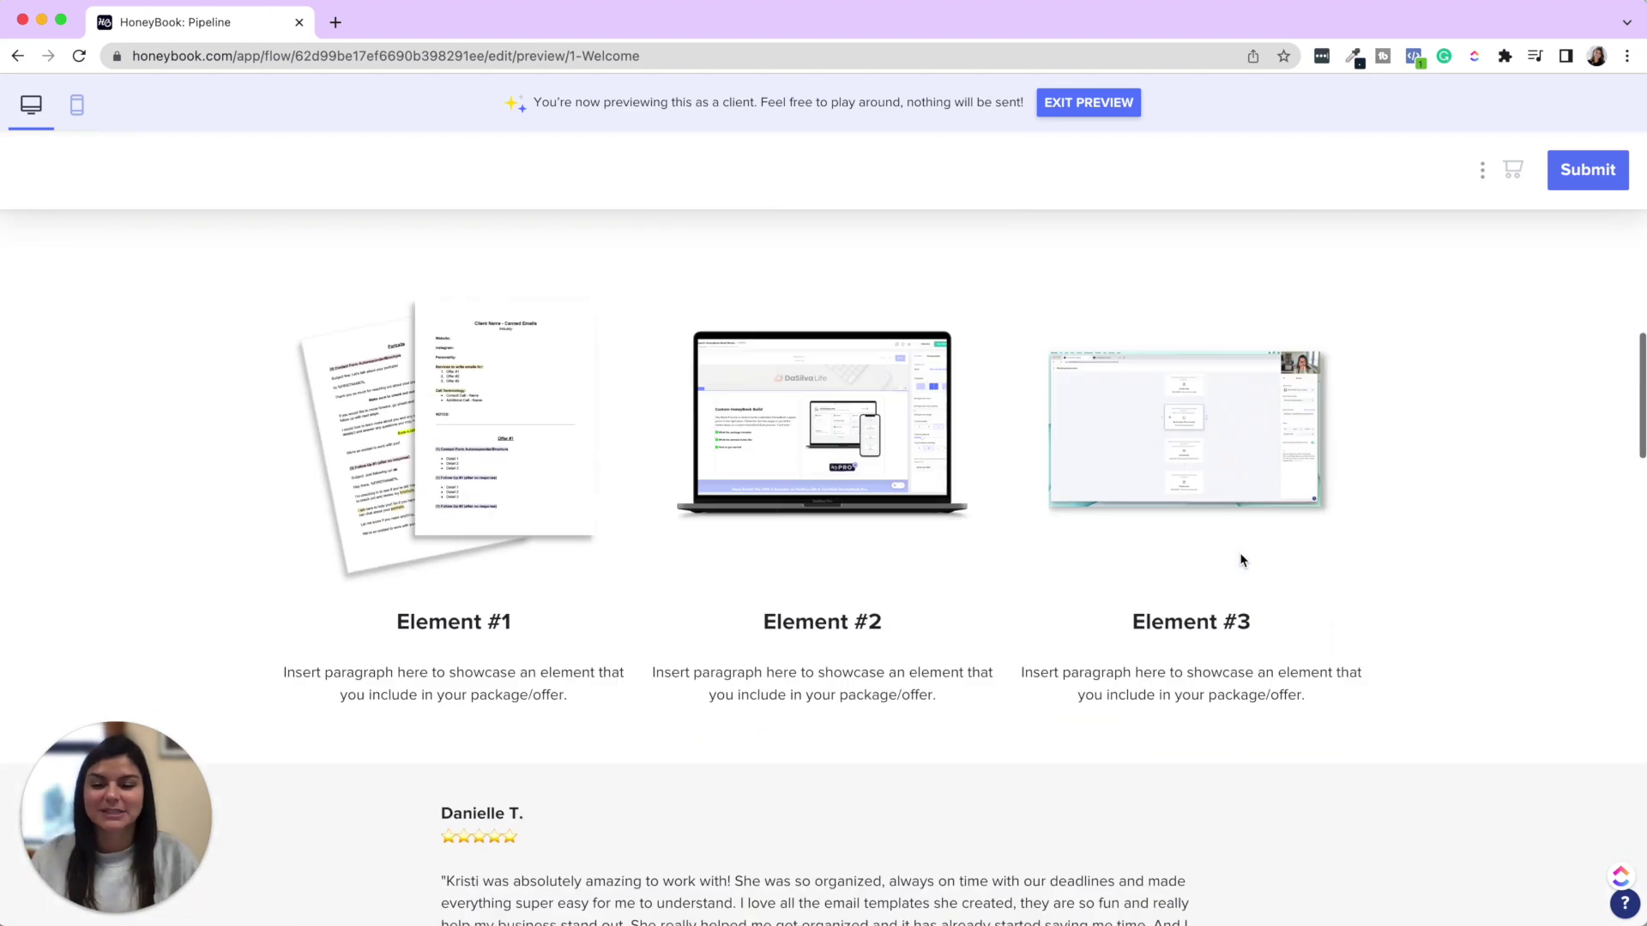
pyautogui.scroll(-5, 1241, 561)
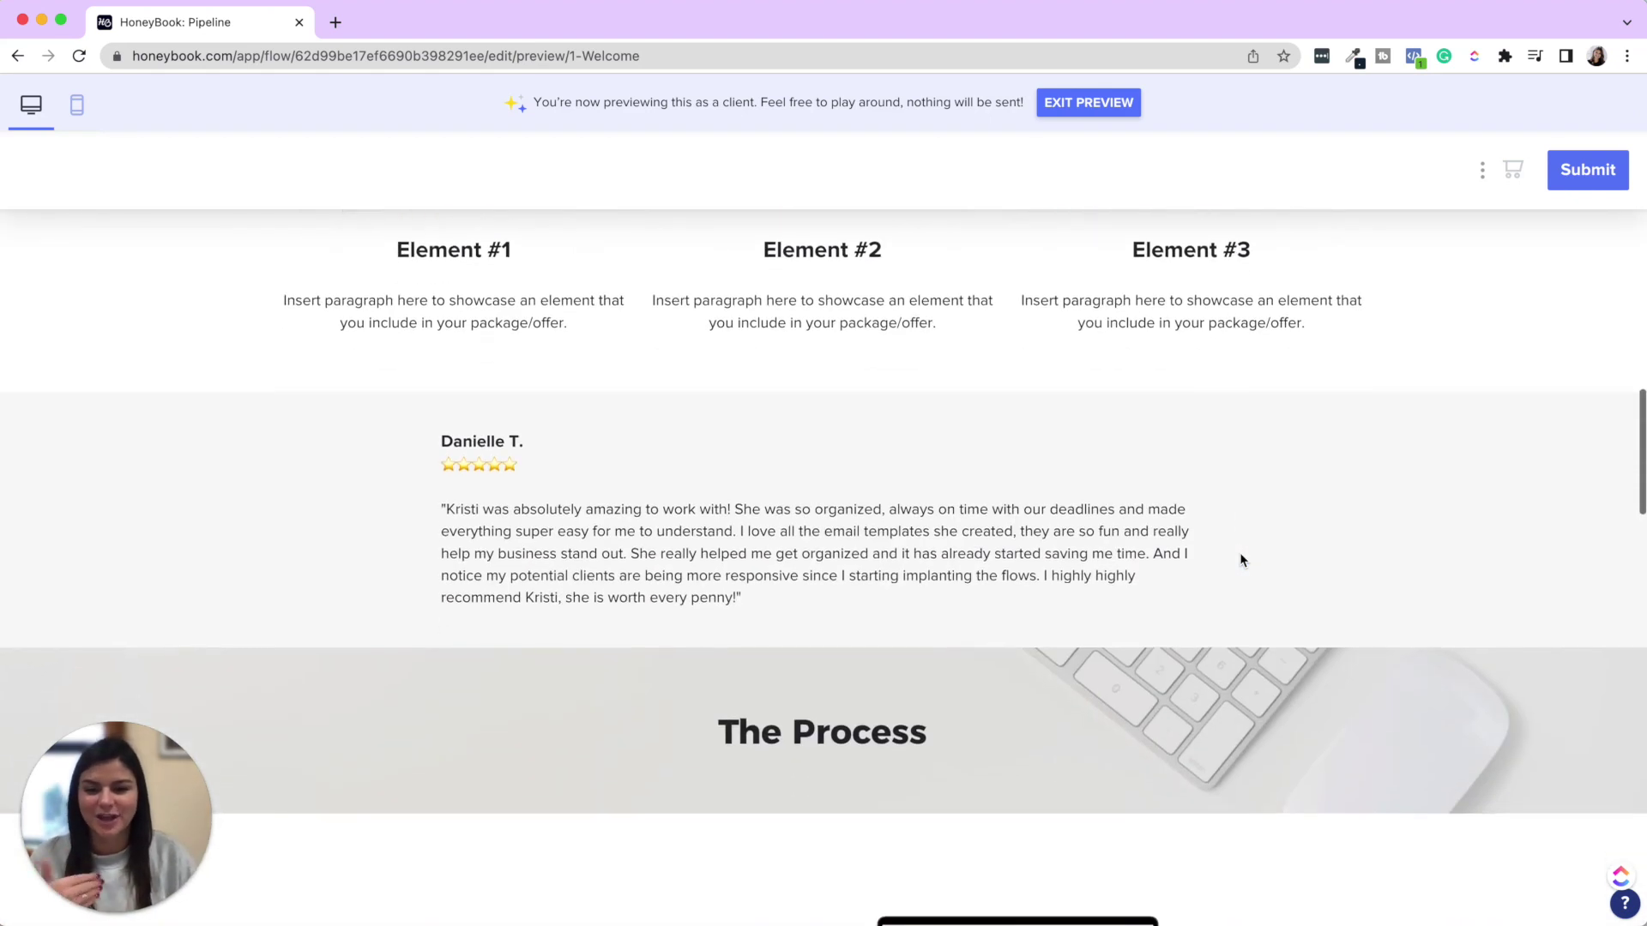
pyautogui.scroll(-10, 1241, 561)
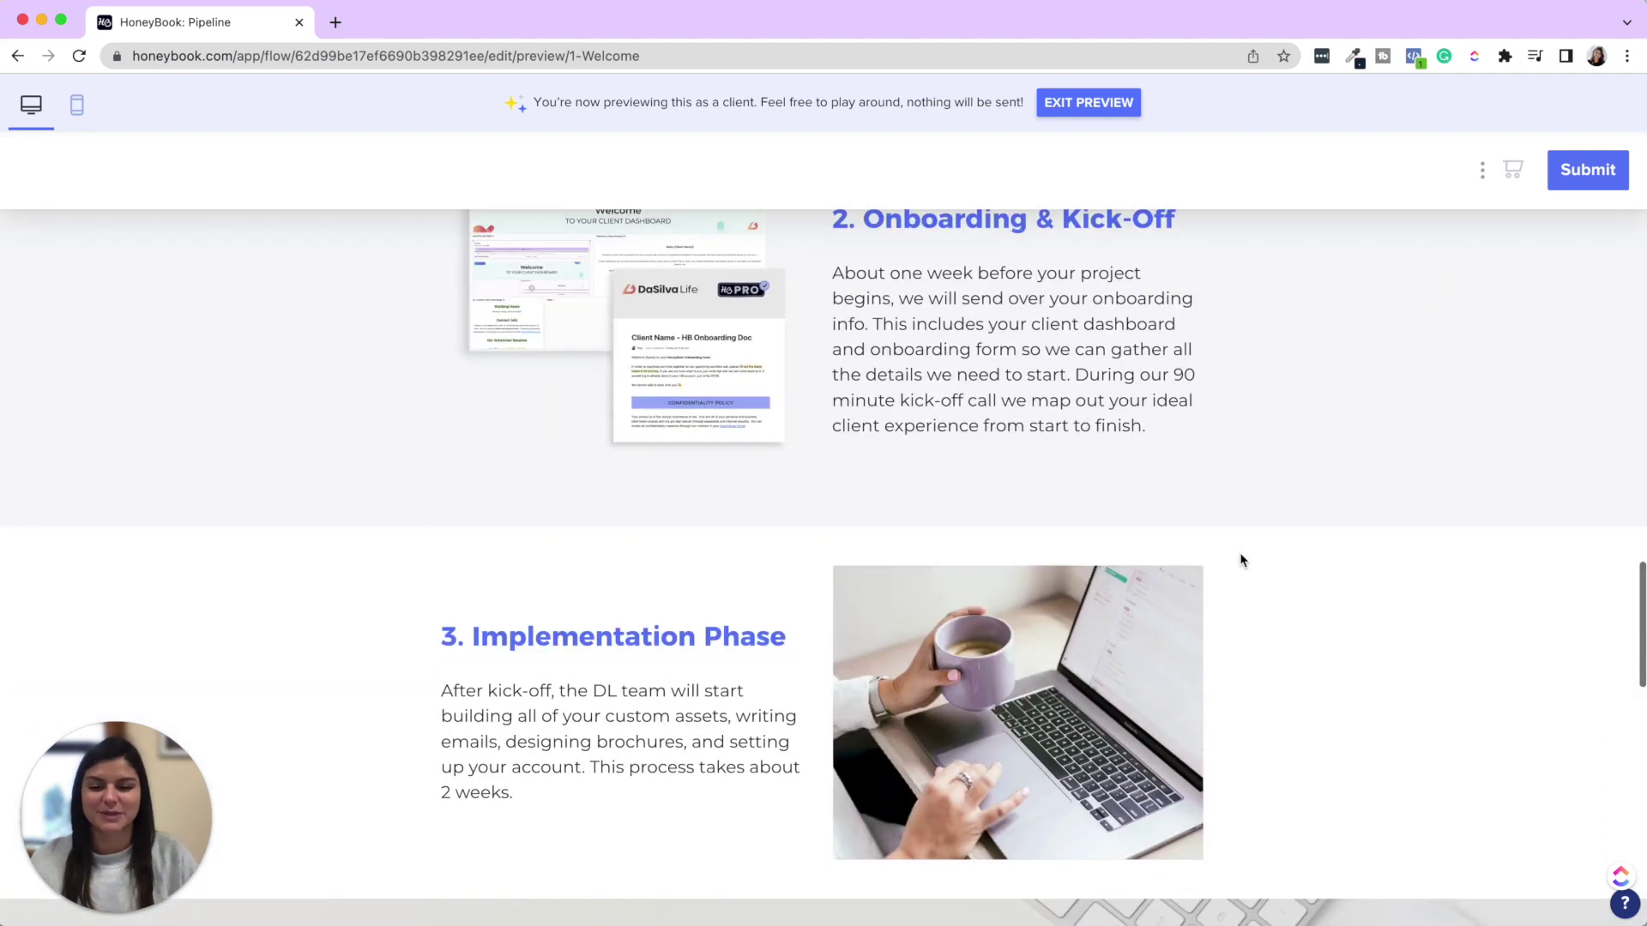
pyautogui.scroll(-10, 1241, 560)
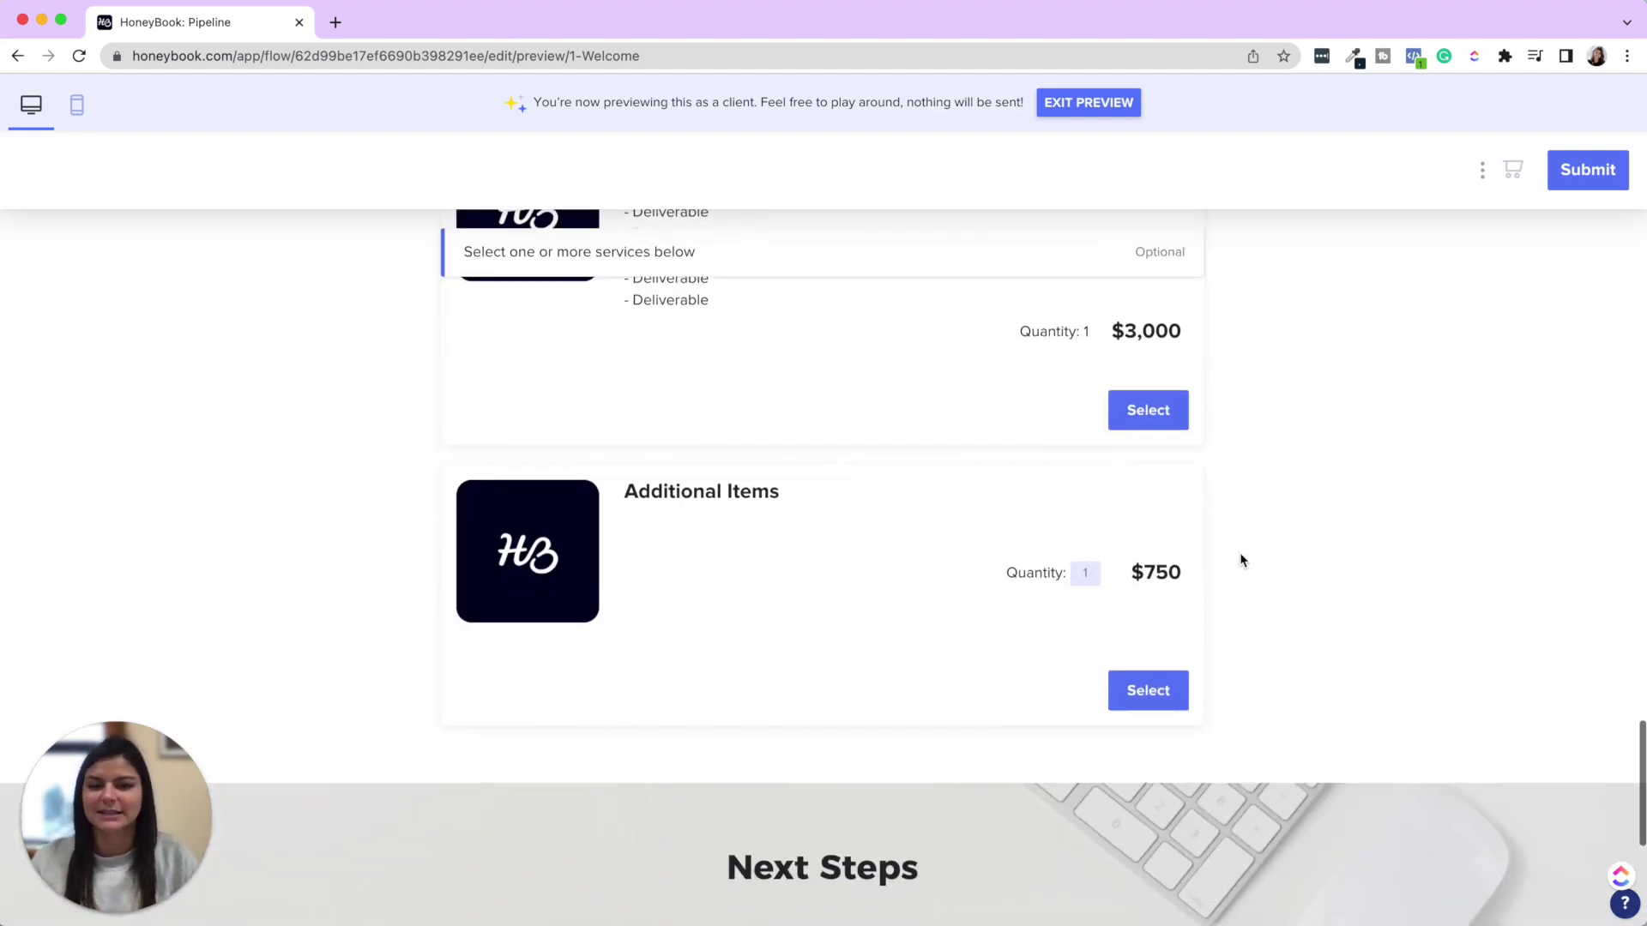
pyautogui.scroll(-6, 1241, 560)
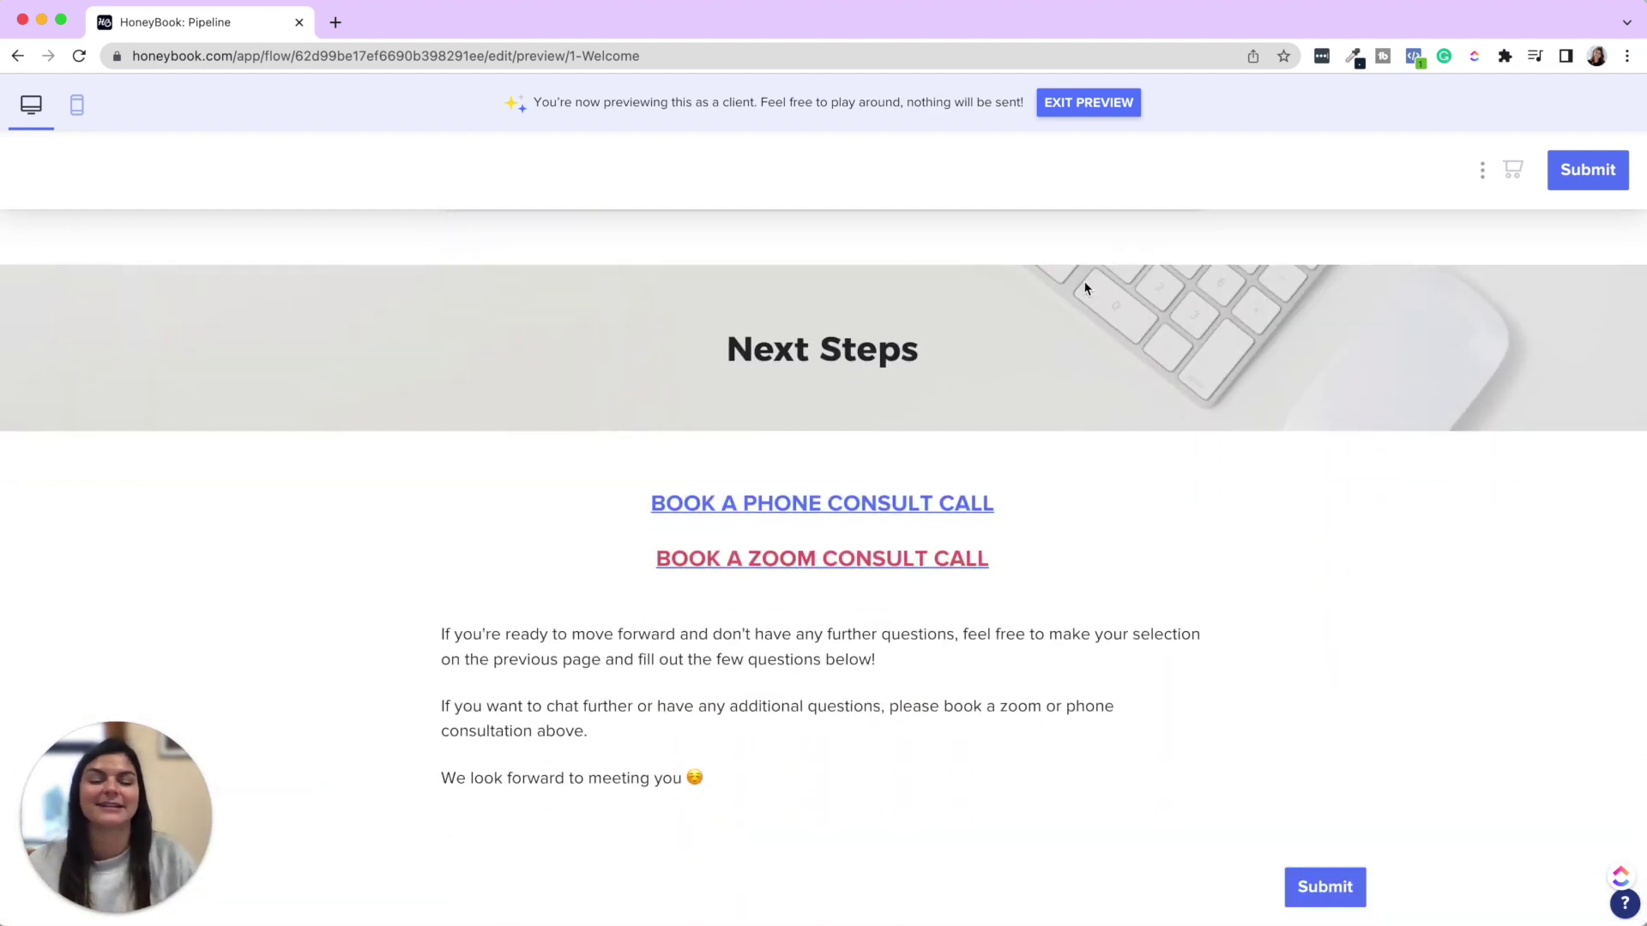
pyautogui.scroll(3, 1097, 546)
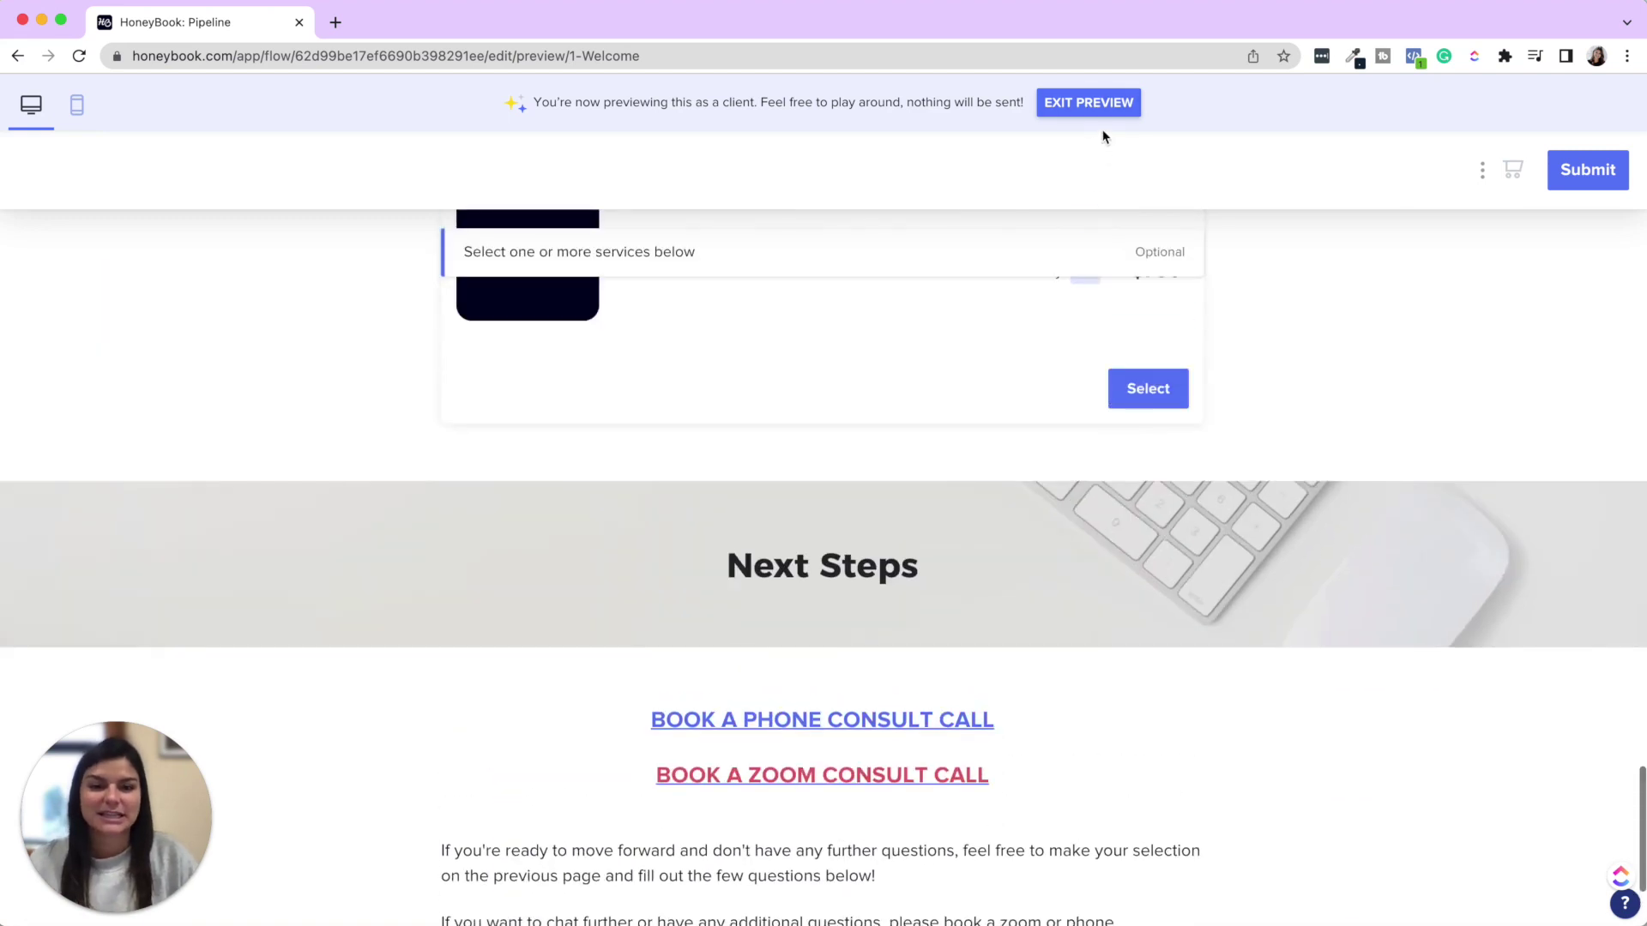
pyautogui.click(1088, 103)
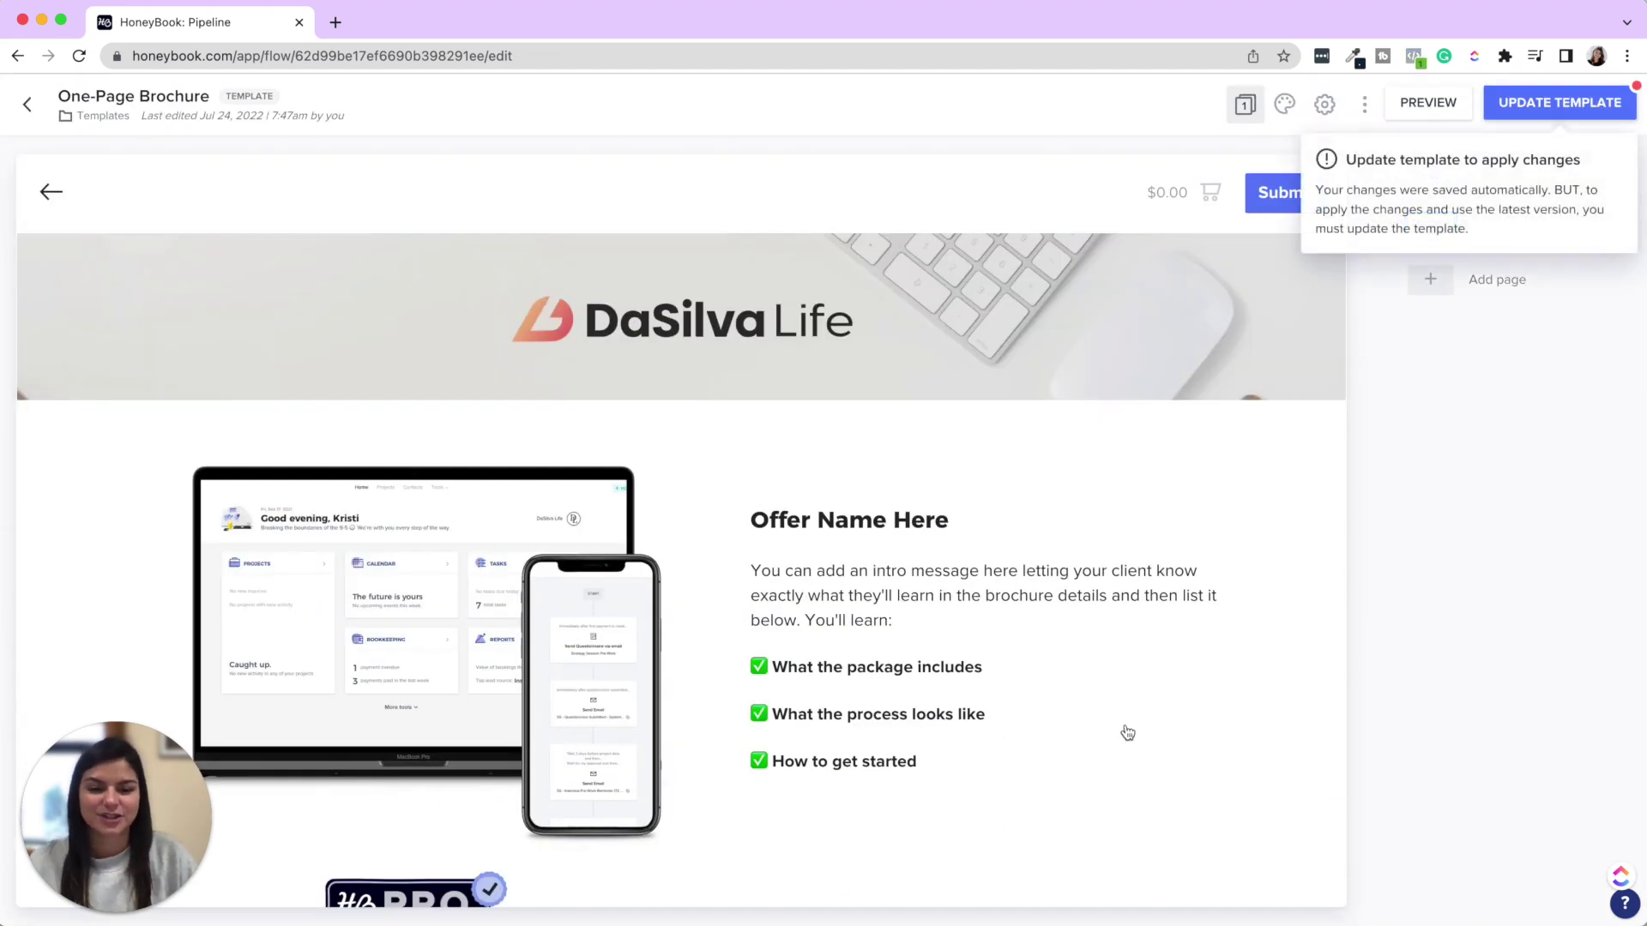
# Inspect the settings of the One-Page Brochure's video and services blocks, and return to the template list.
pyautogui.scroll(-10, 1126, 729)
pyautogui.scroll(3, 1131, 721)
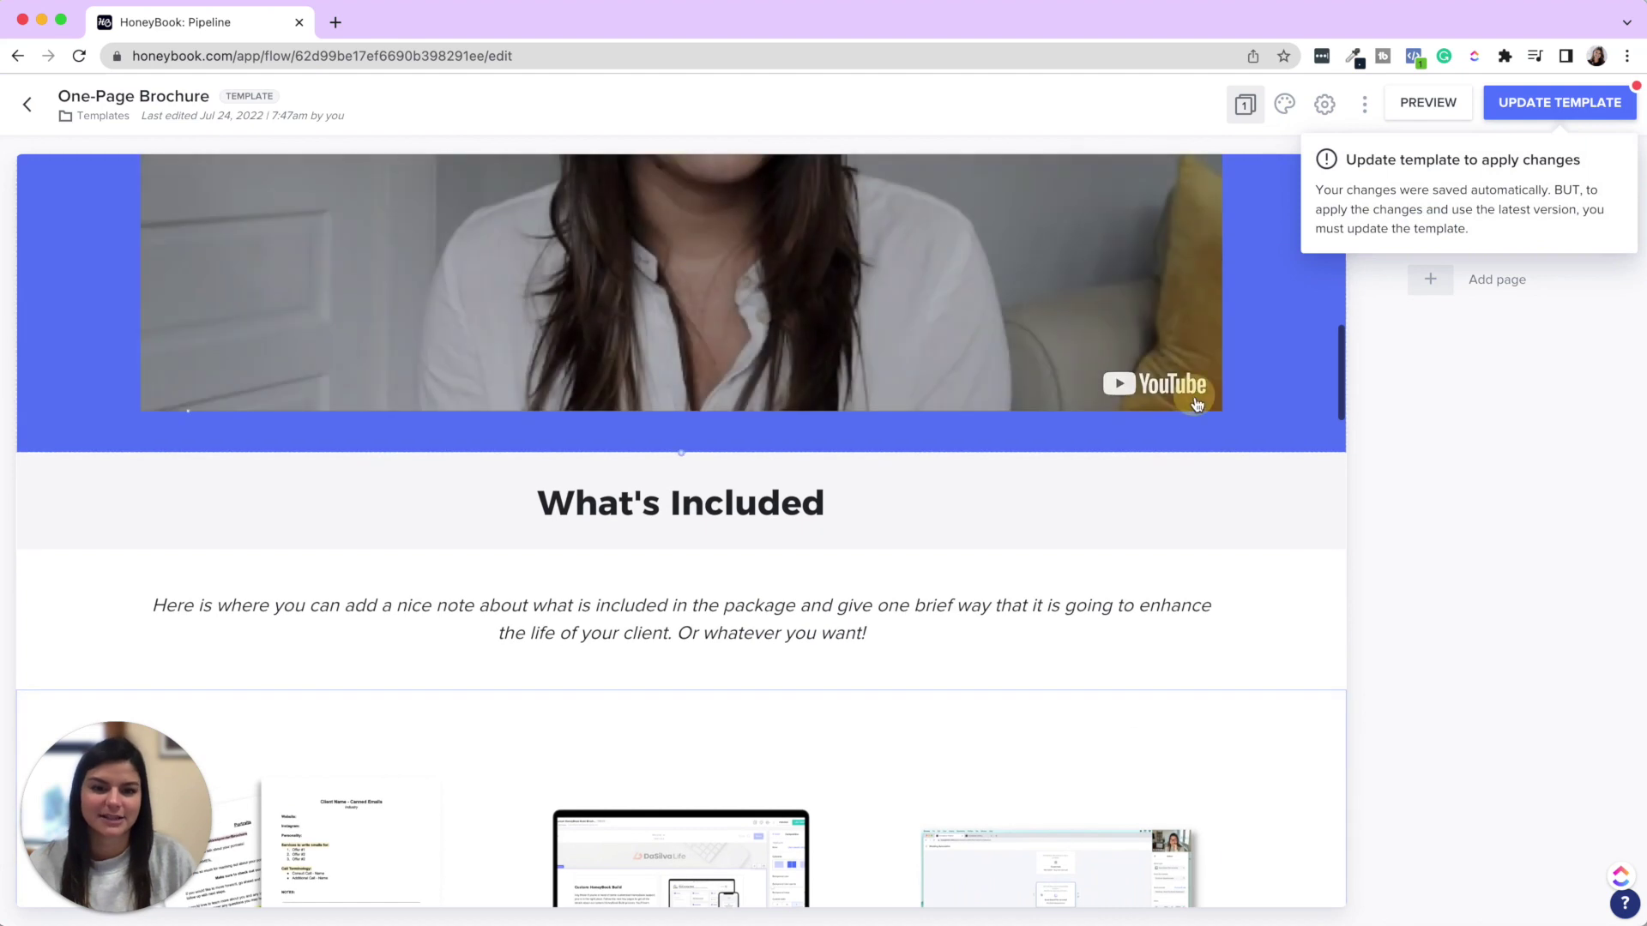
pyautogui.click(1195, 405)
pyautogui.scroll(-3, 1200, 498)
pyautogui.scroll(-15, 1200, 501)
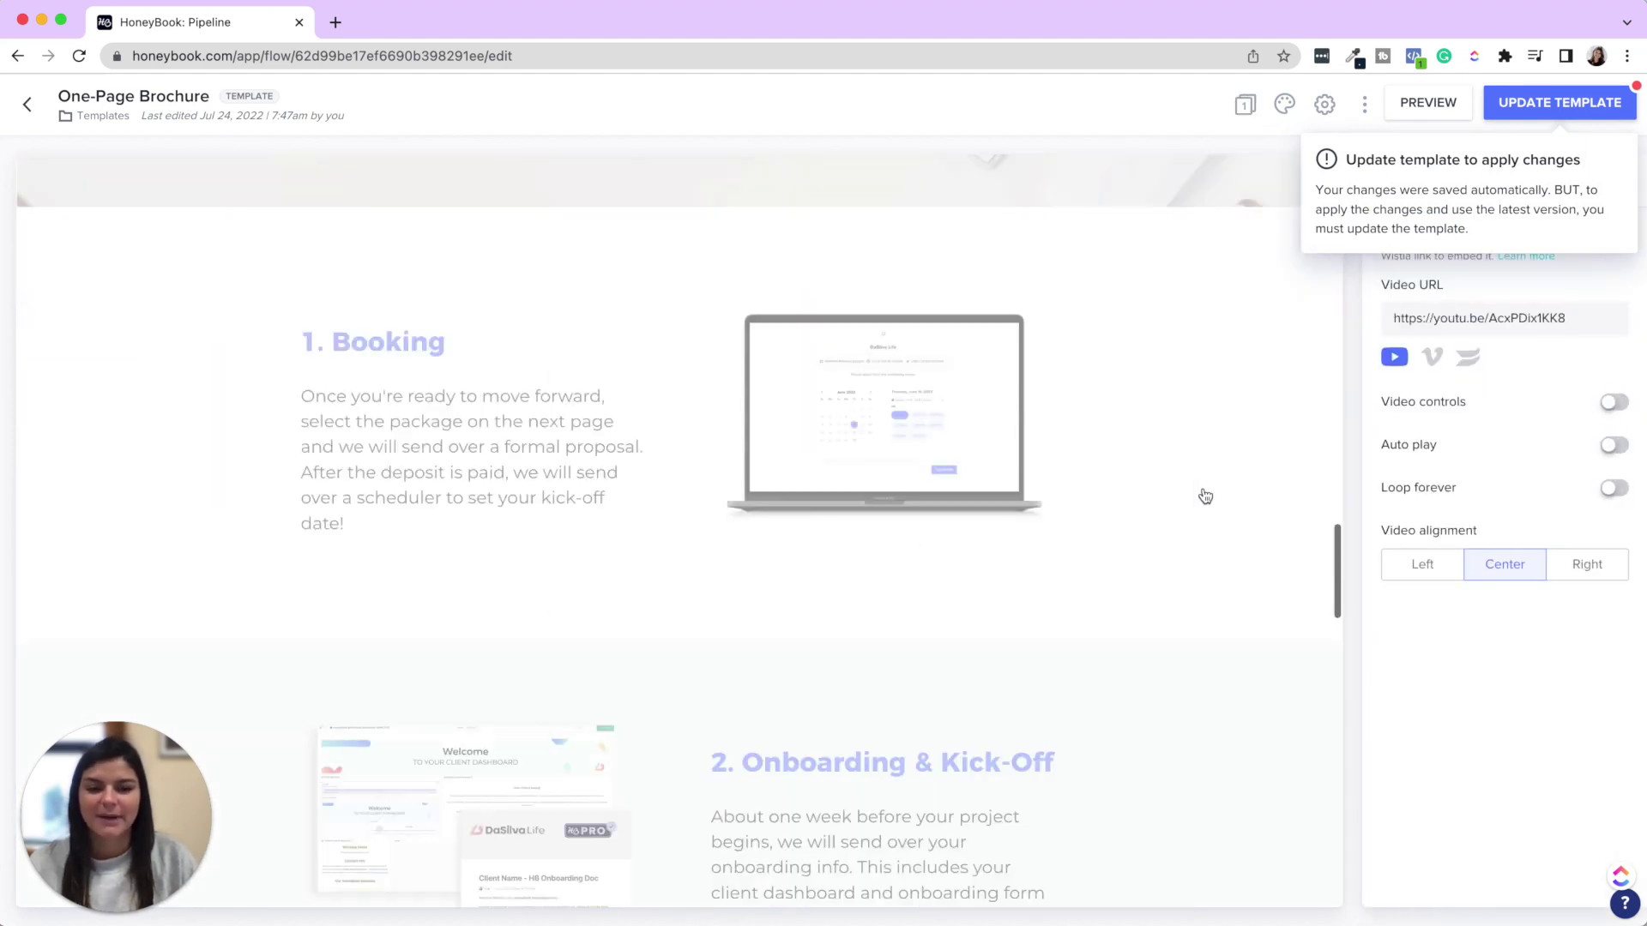
pyautogui.scroll(-3, 1204, 502)
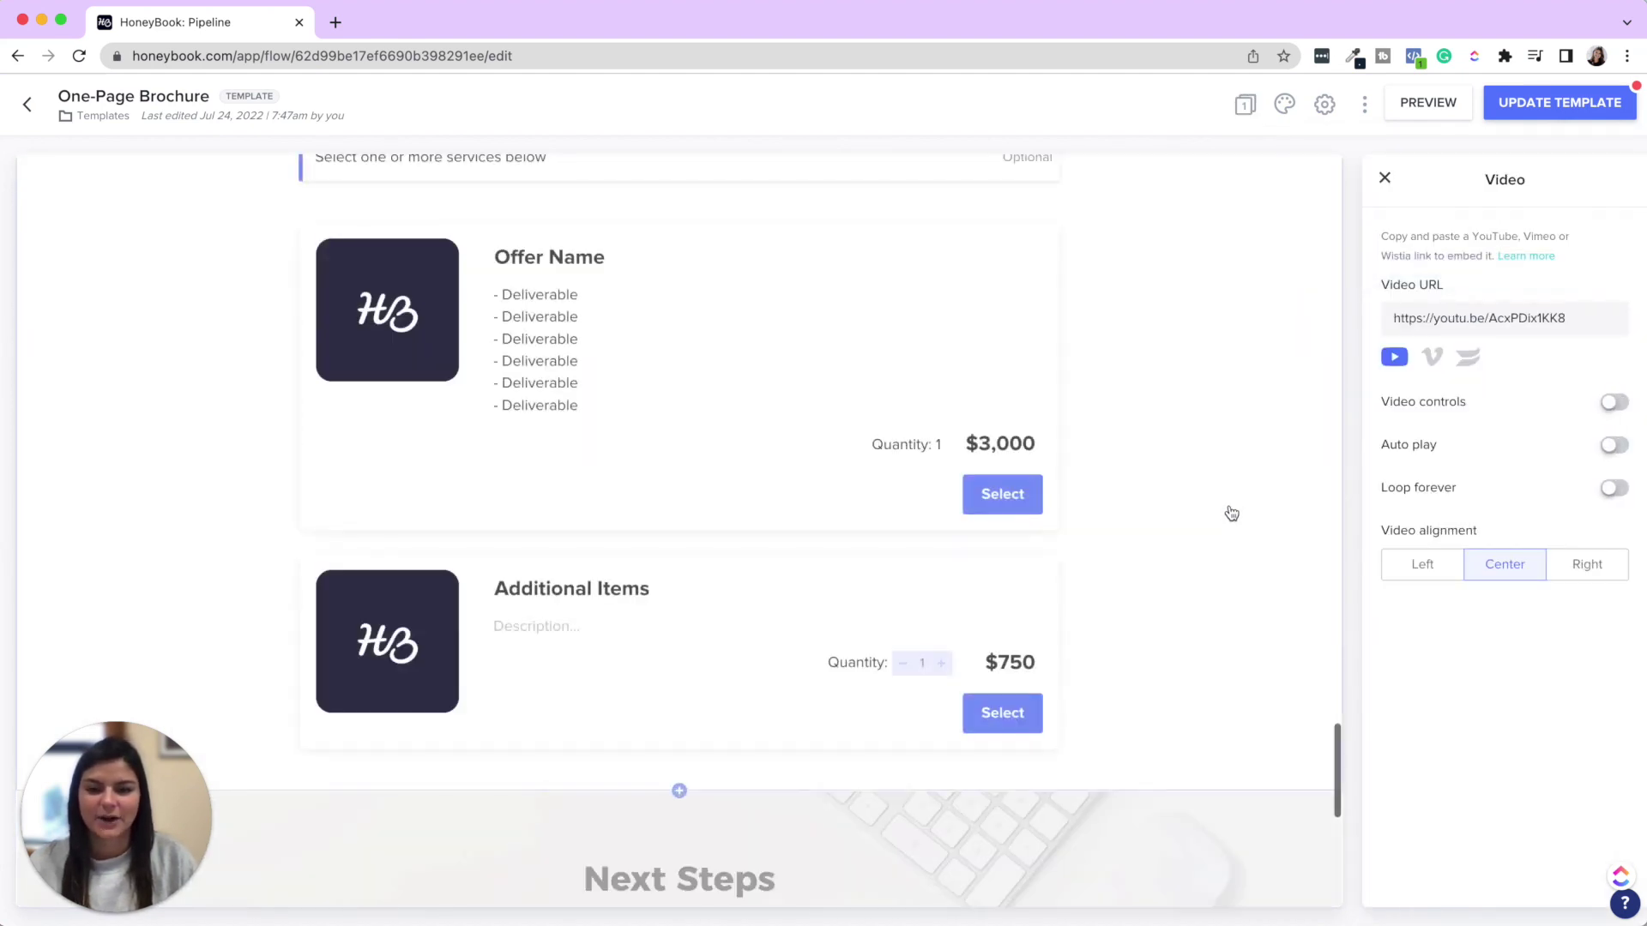
pyautogui.click(610, 234)
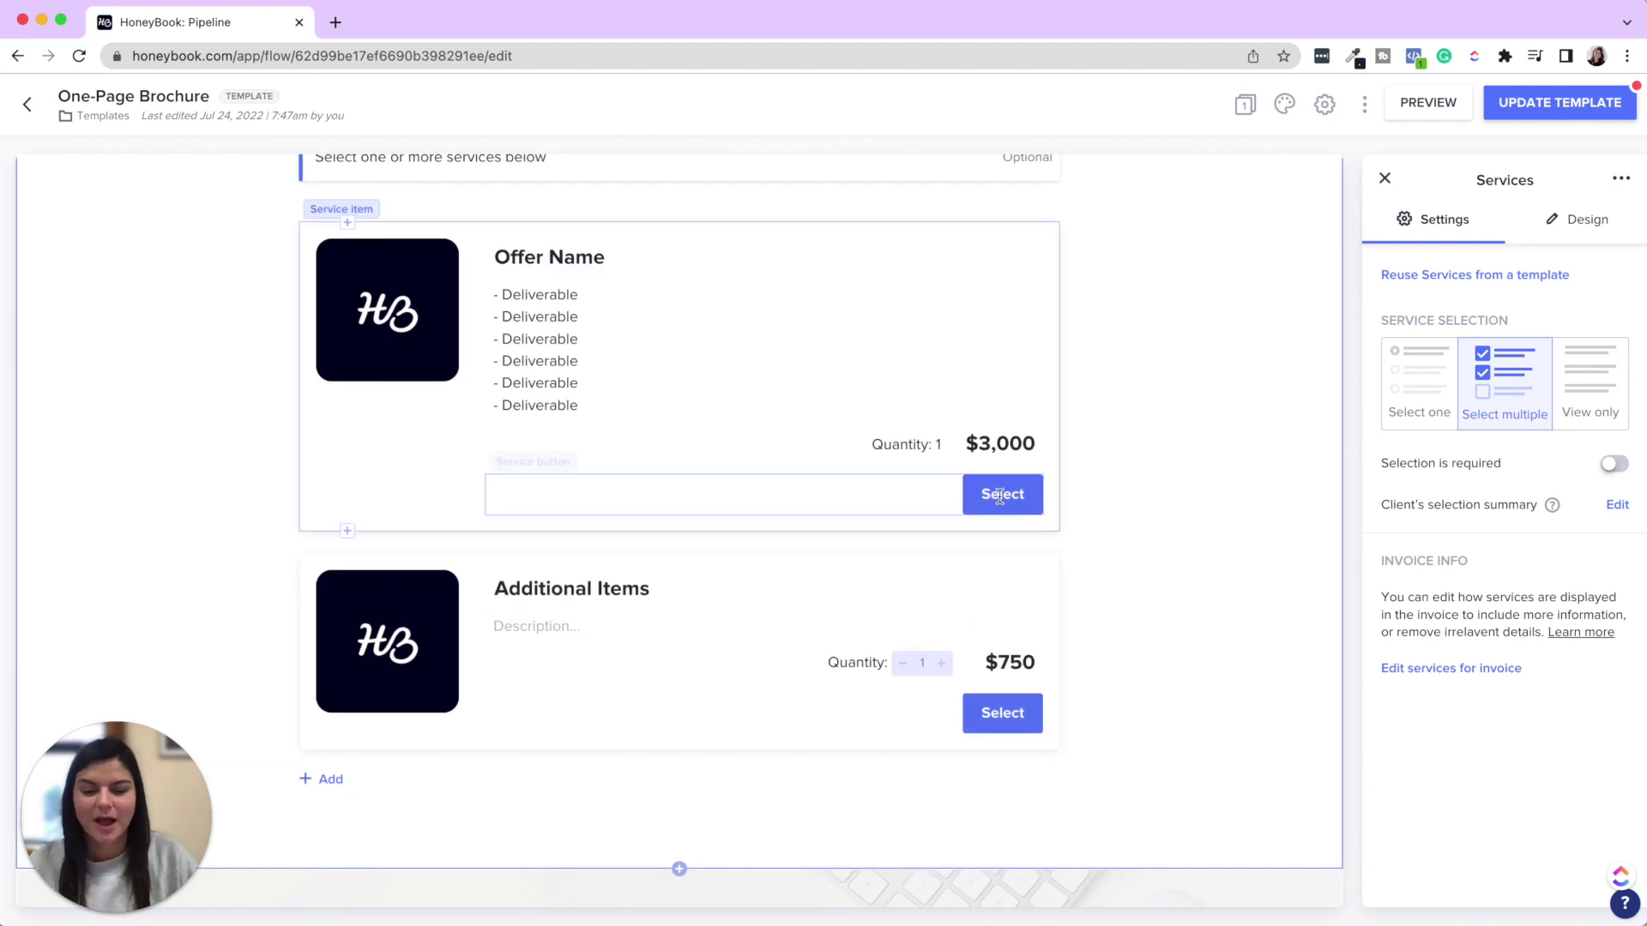
pyautogui.click(114, 122)
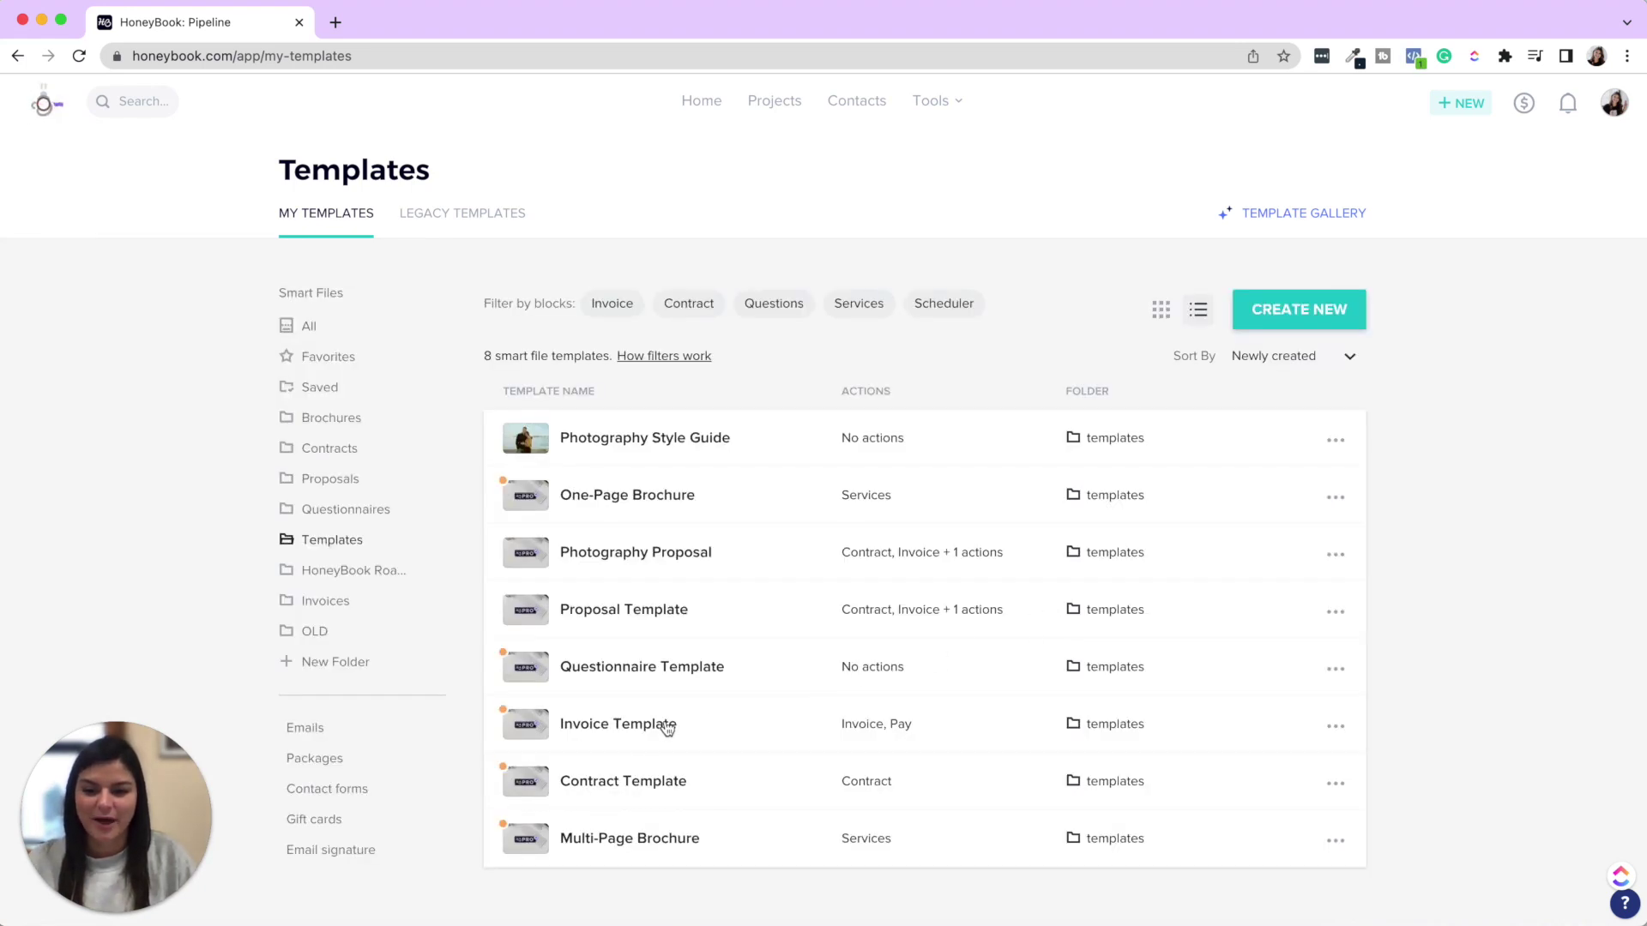
# Preview the Proposal Template as a client and review its contract and invoice pages.
pyautogui.click(630, 608)
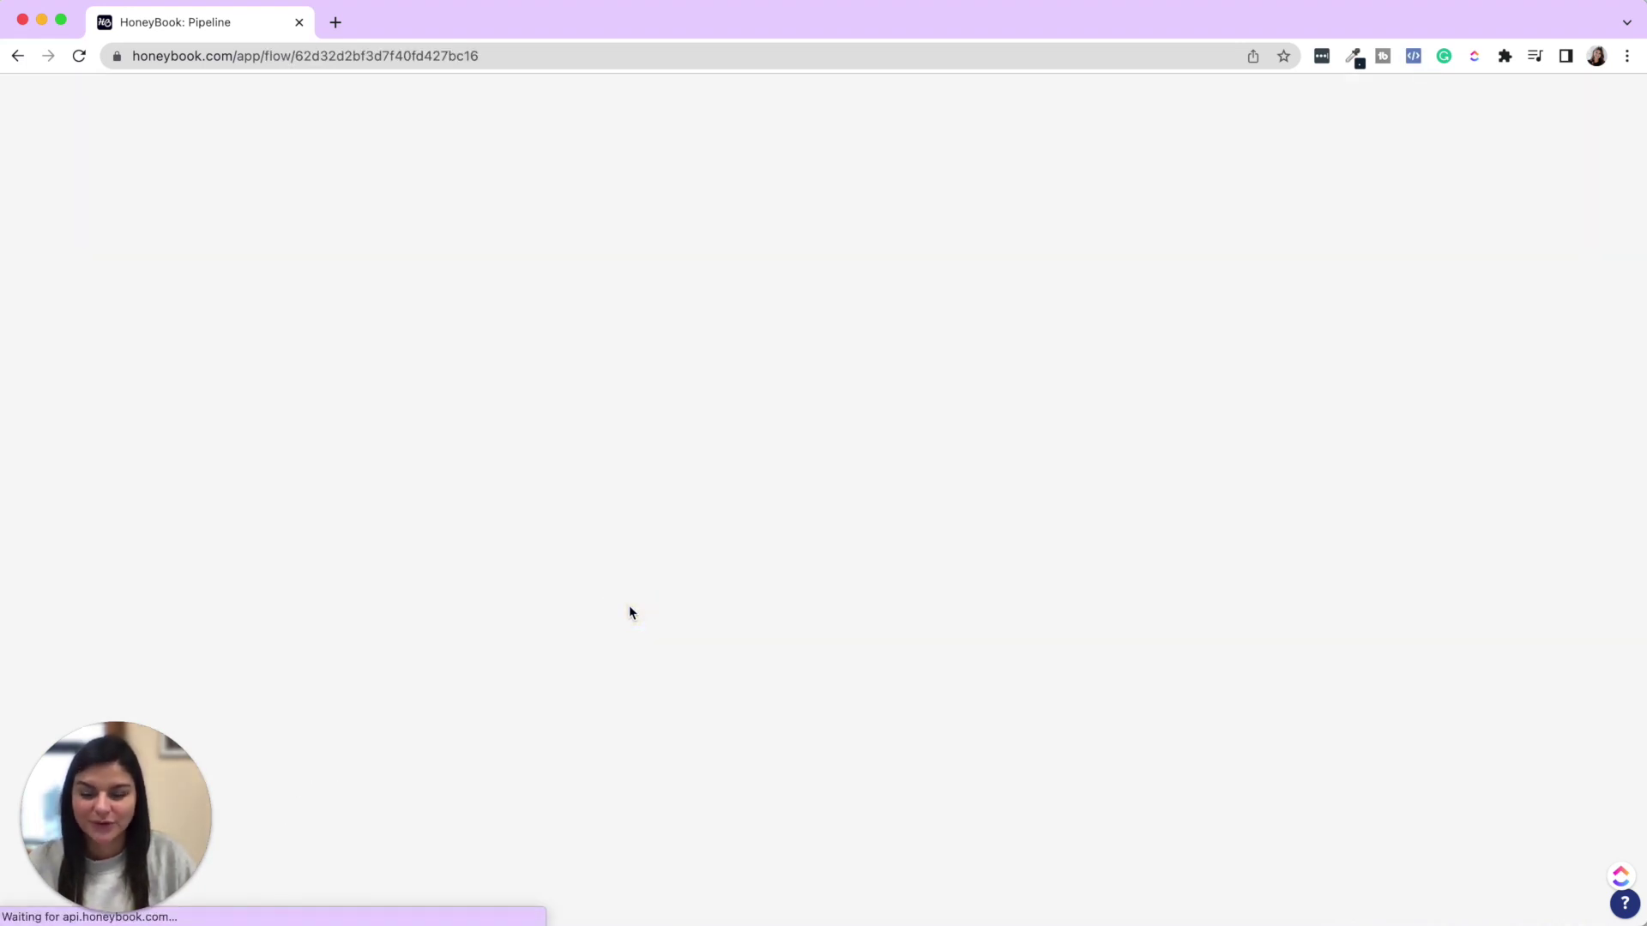
pyautogui.click(1472, 112)
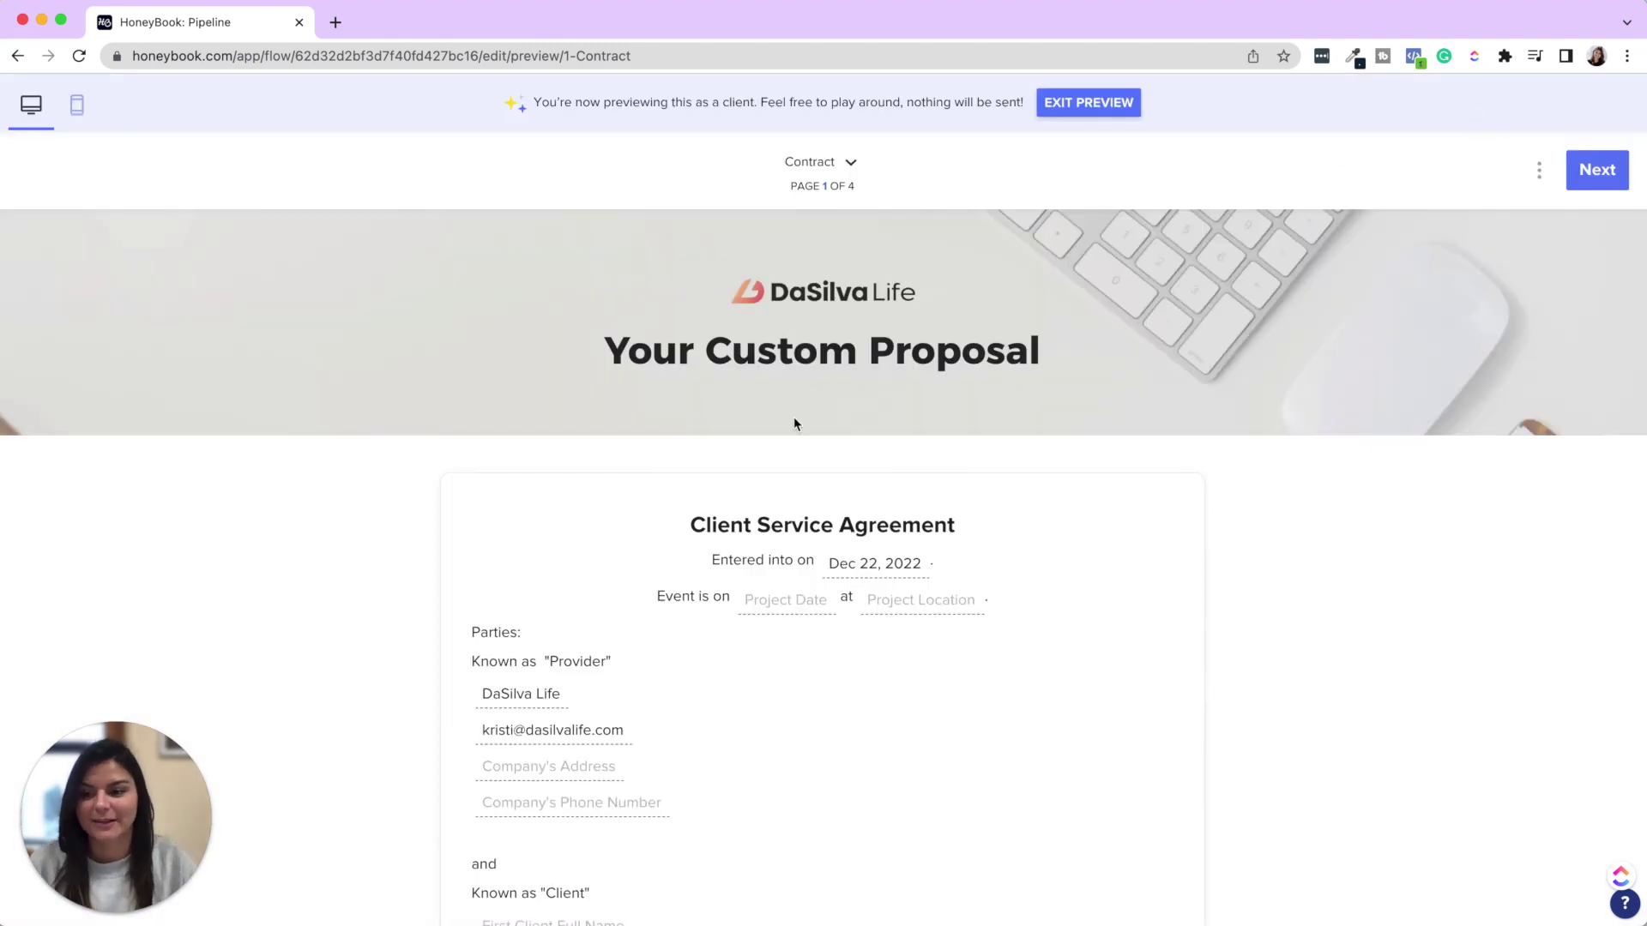
pyautogui.scroll(-10, 804, 382)
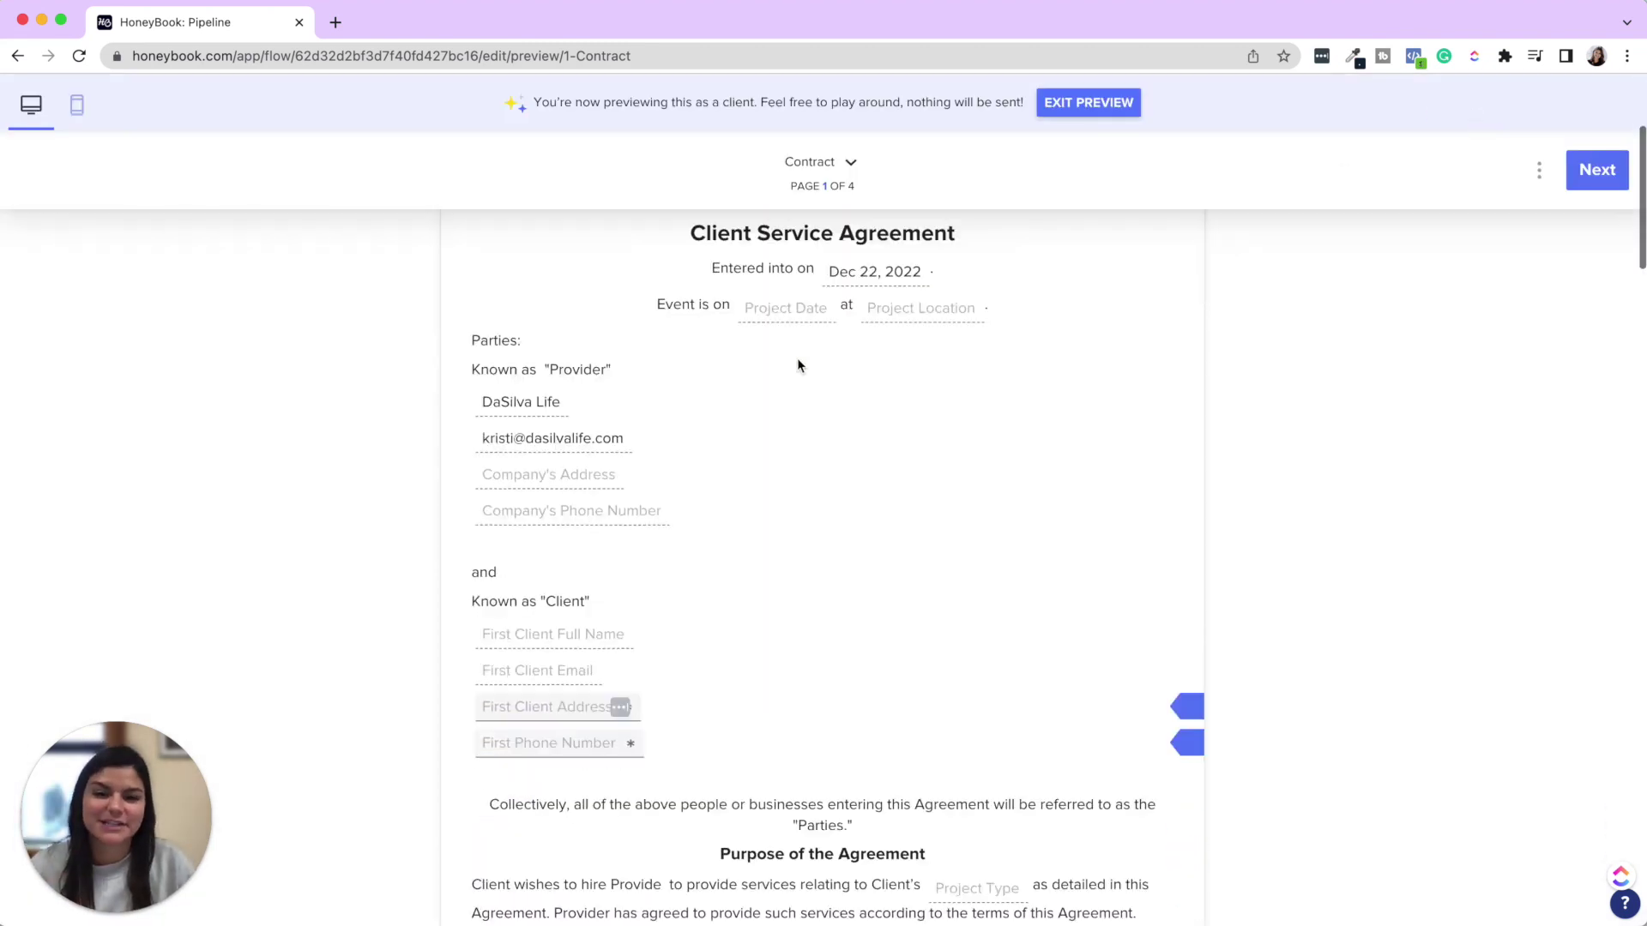
pyautogui.scroll(-10, 796, 358)
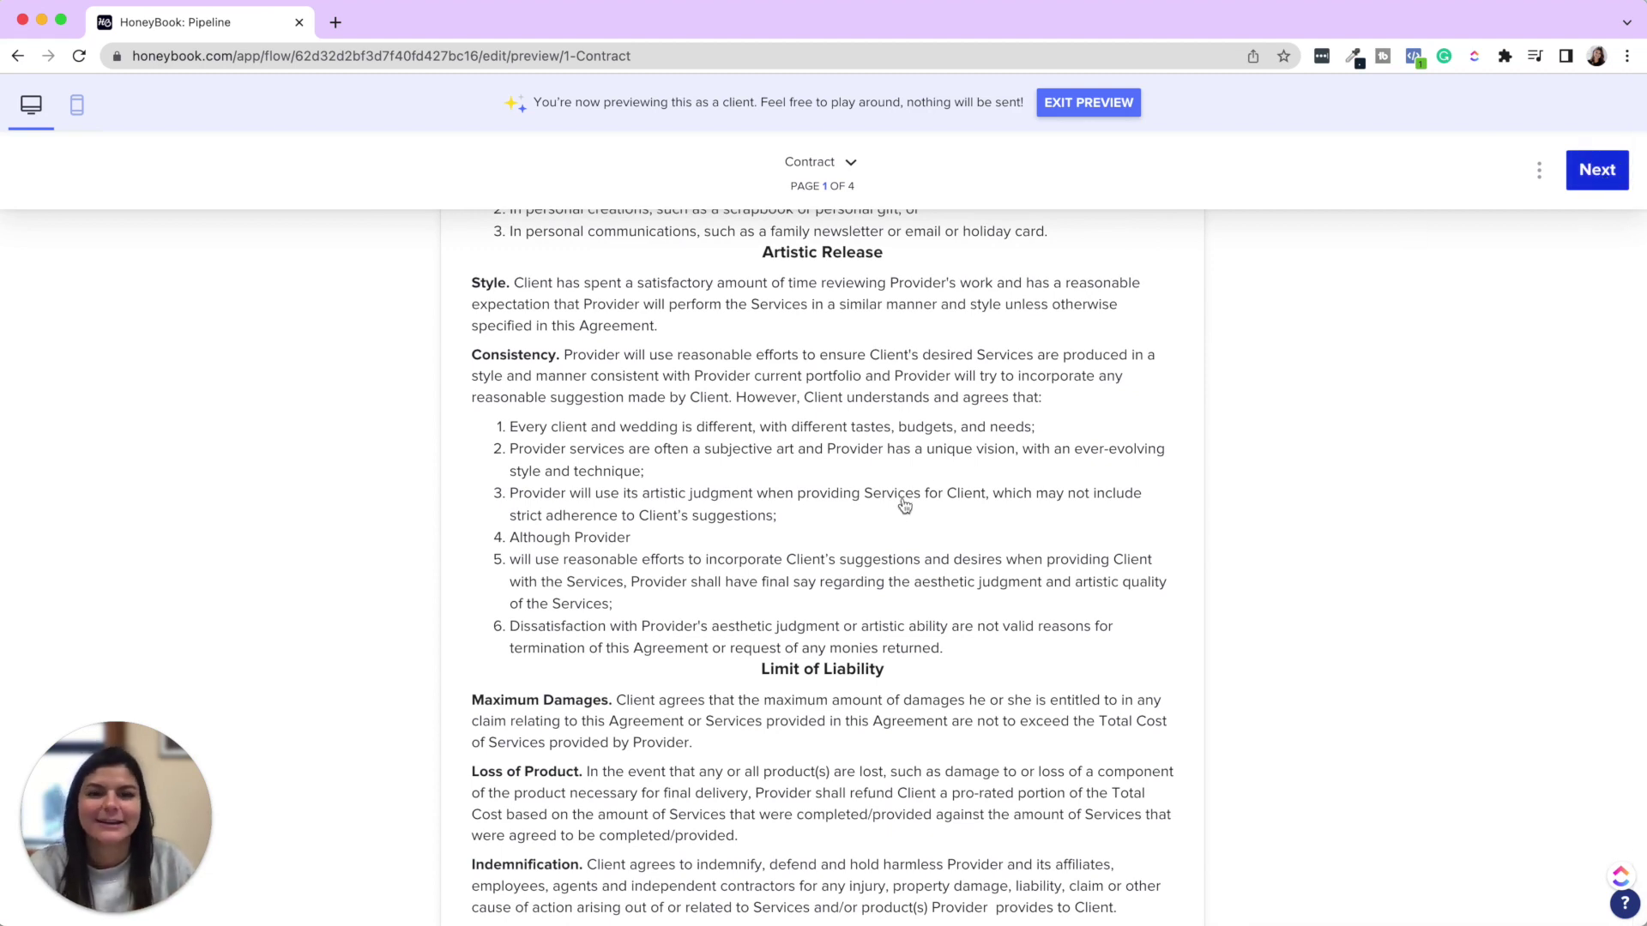
pyautogui.scroll(-7, 923, 359)
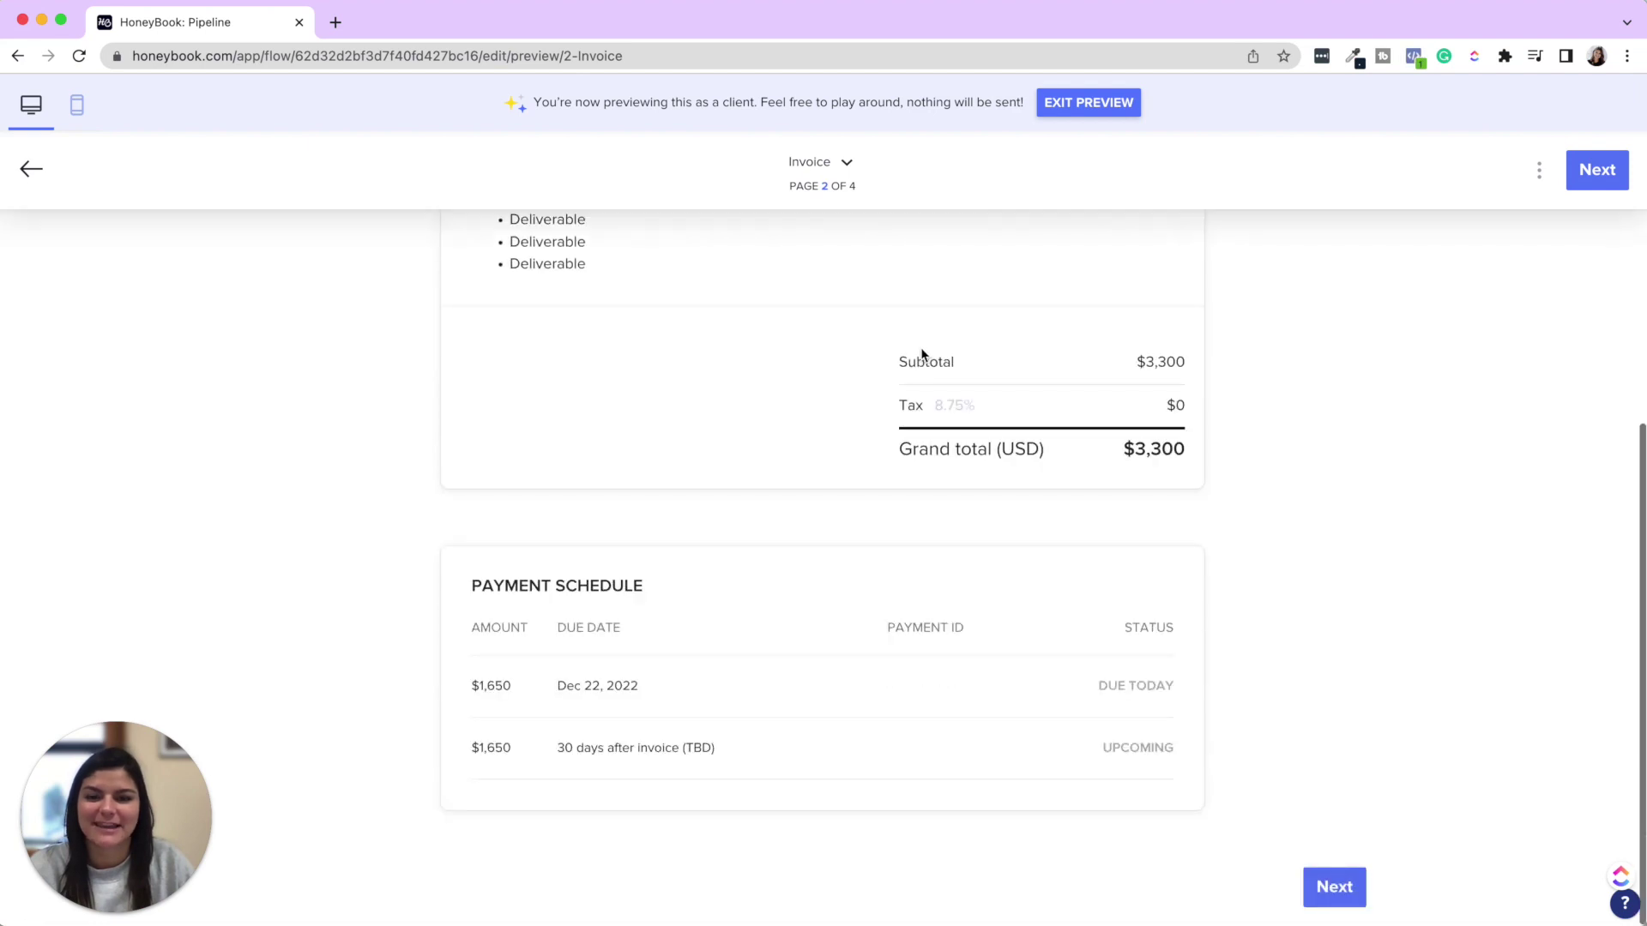
# Review the proposal's Payment and Cheers! pages, exit the preview and return to the template list.
pyautogui.click(1596, 169)
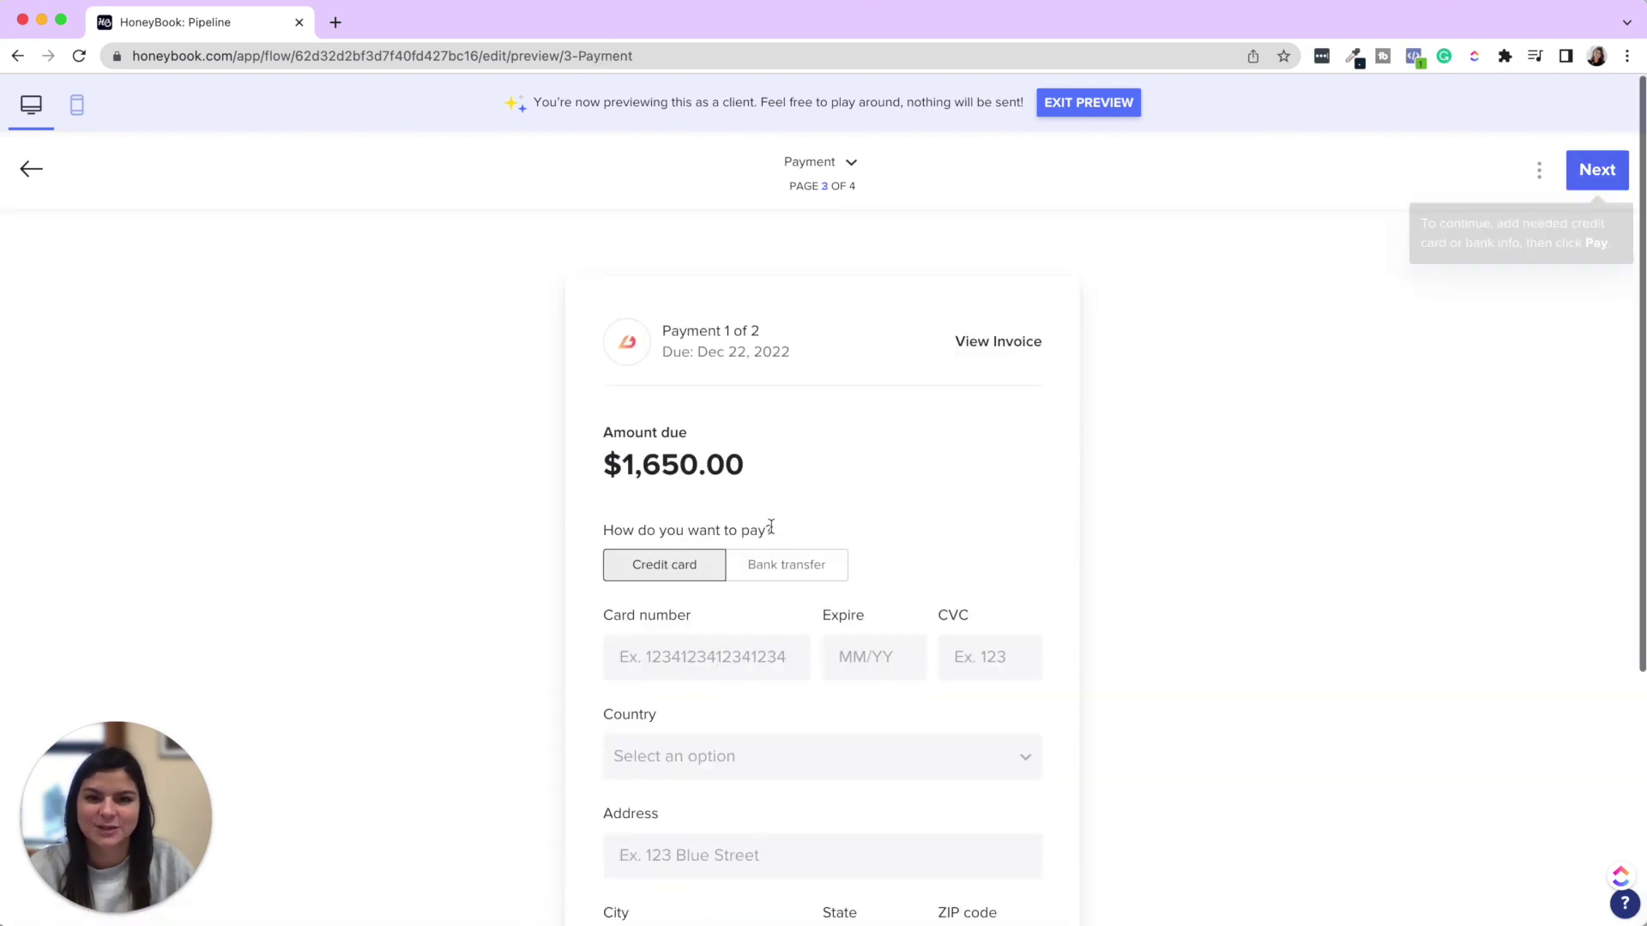
pyautogui.scroll(-4, 772, 533)
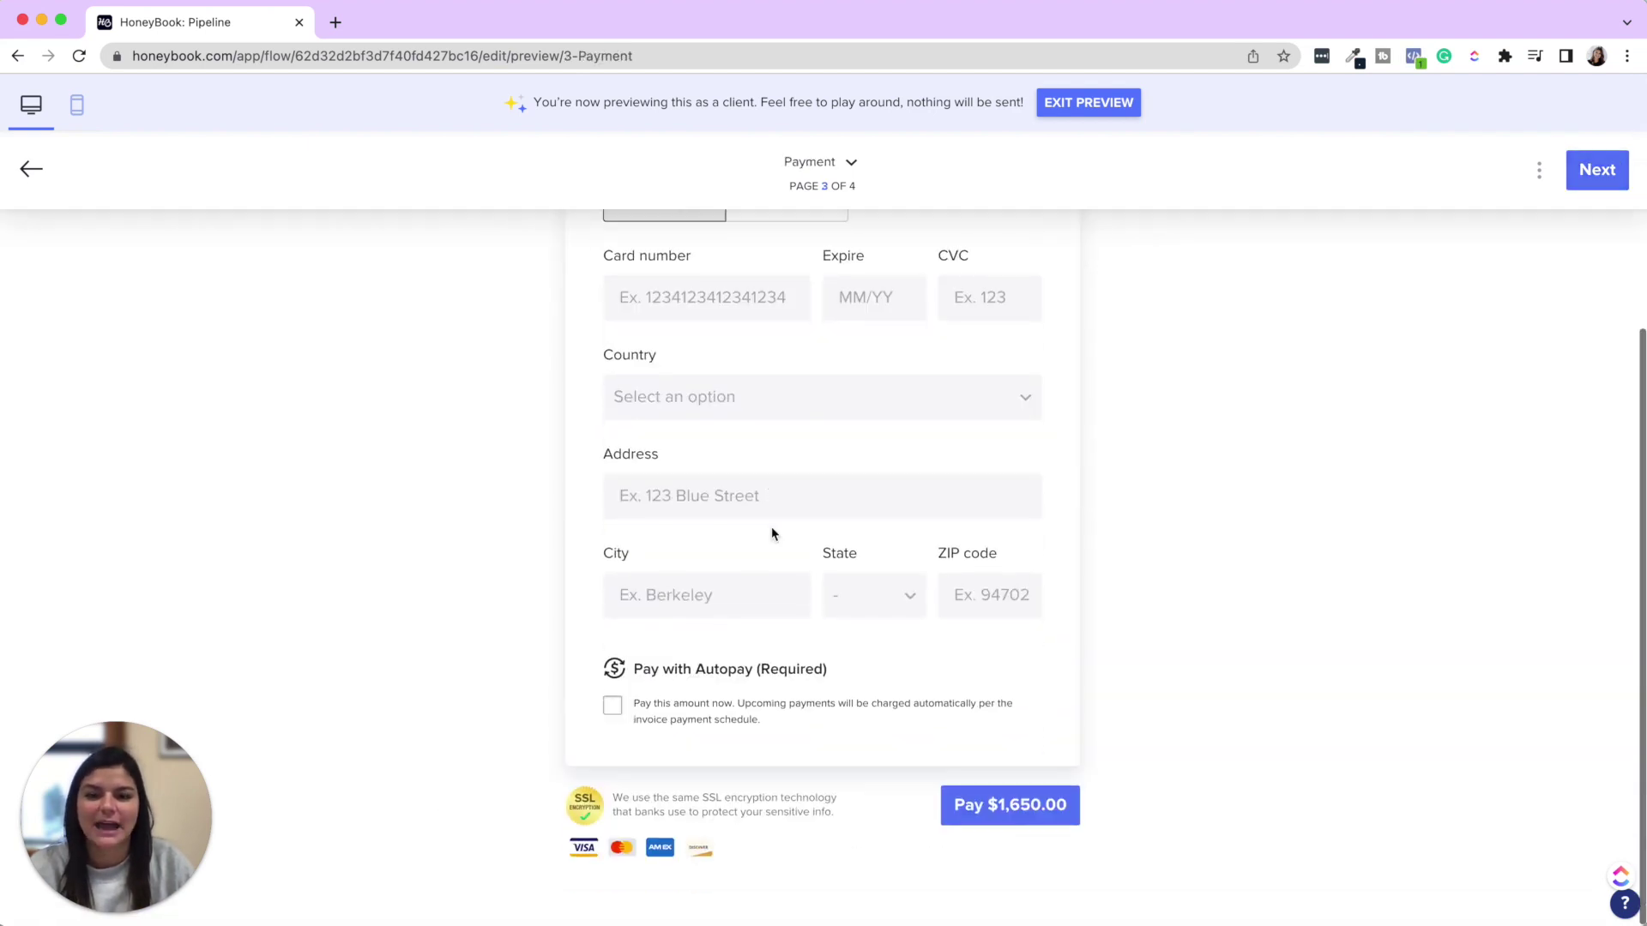
pyautogui.click(1592, 174)
pyautogui.scroll(-1, 898, 649)
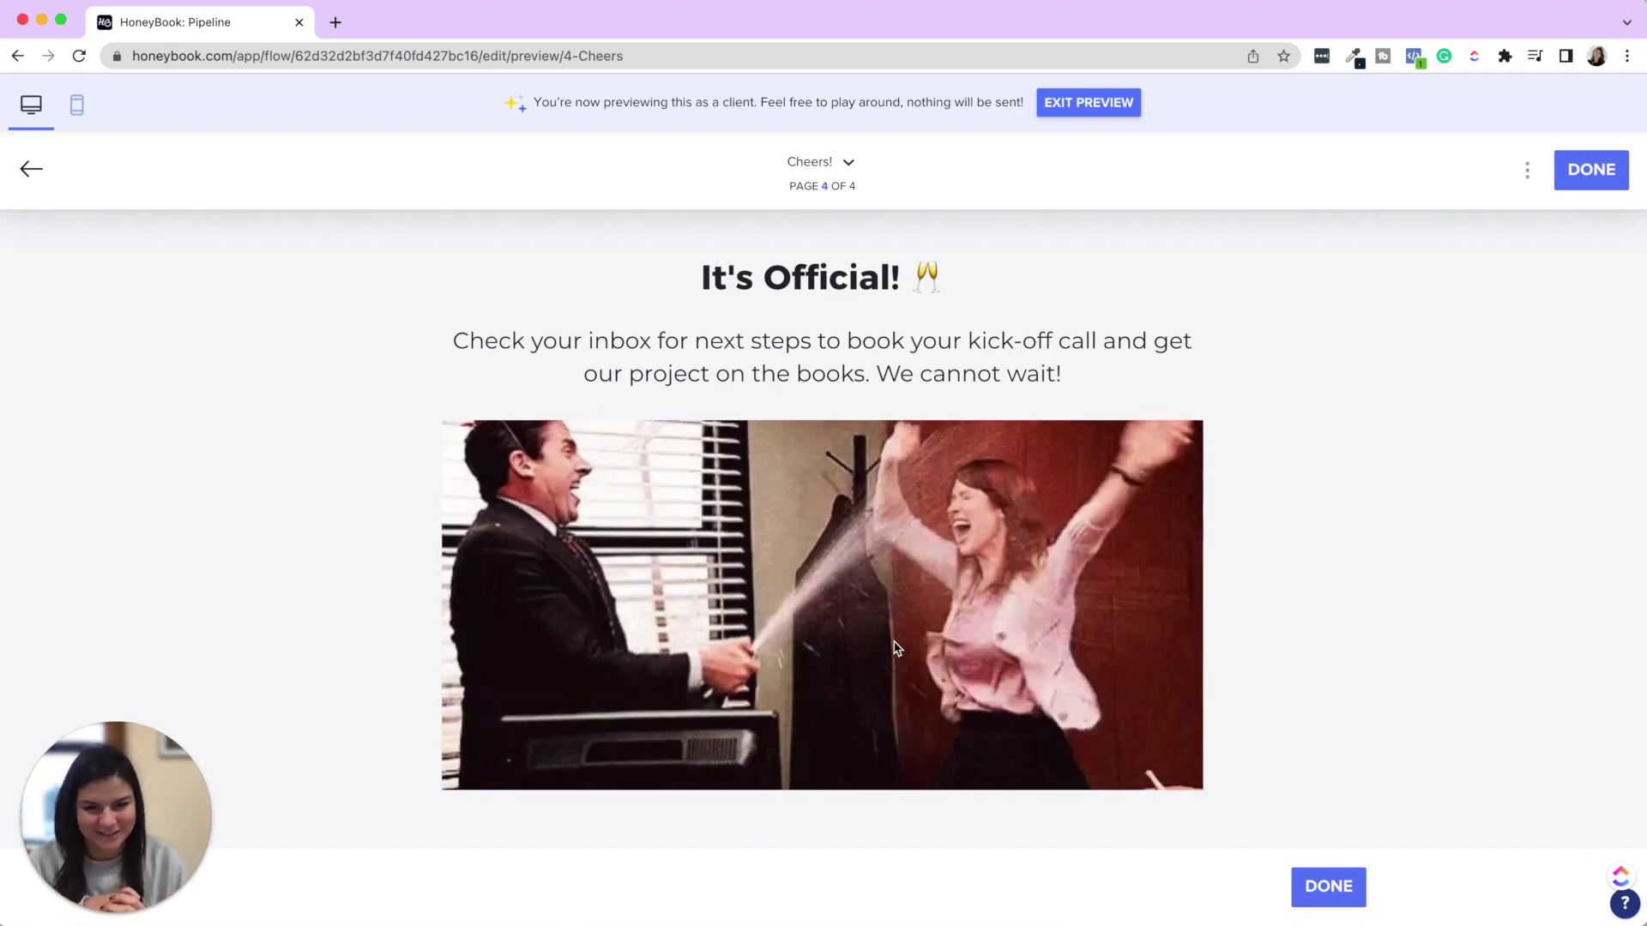
pyautogui.click(1111, 103)
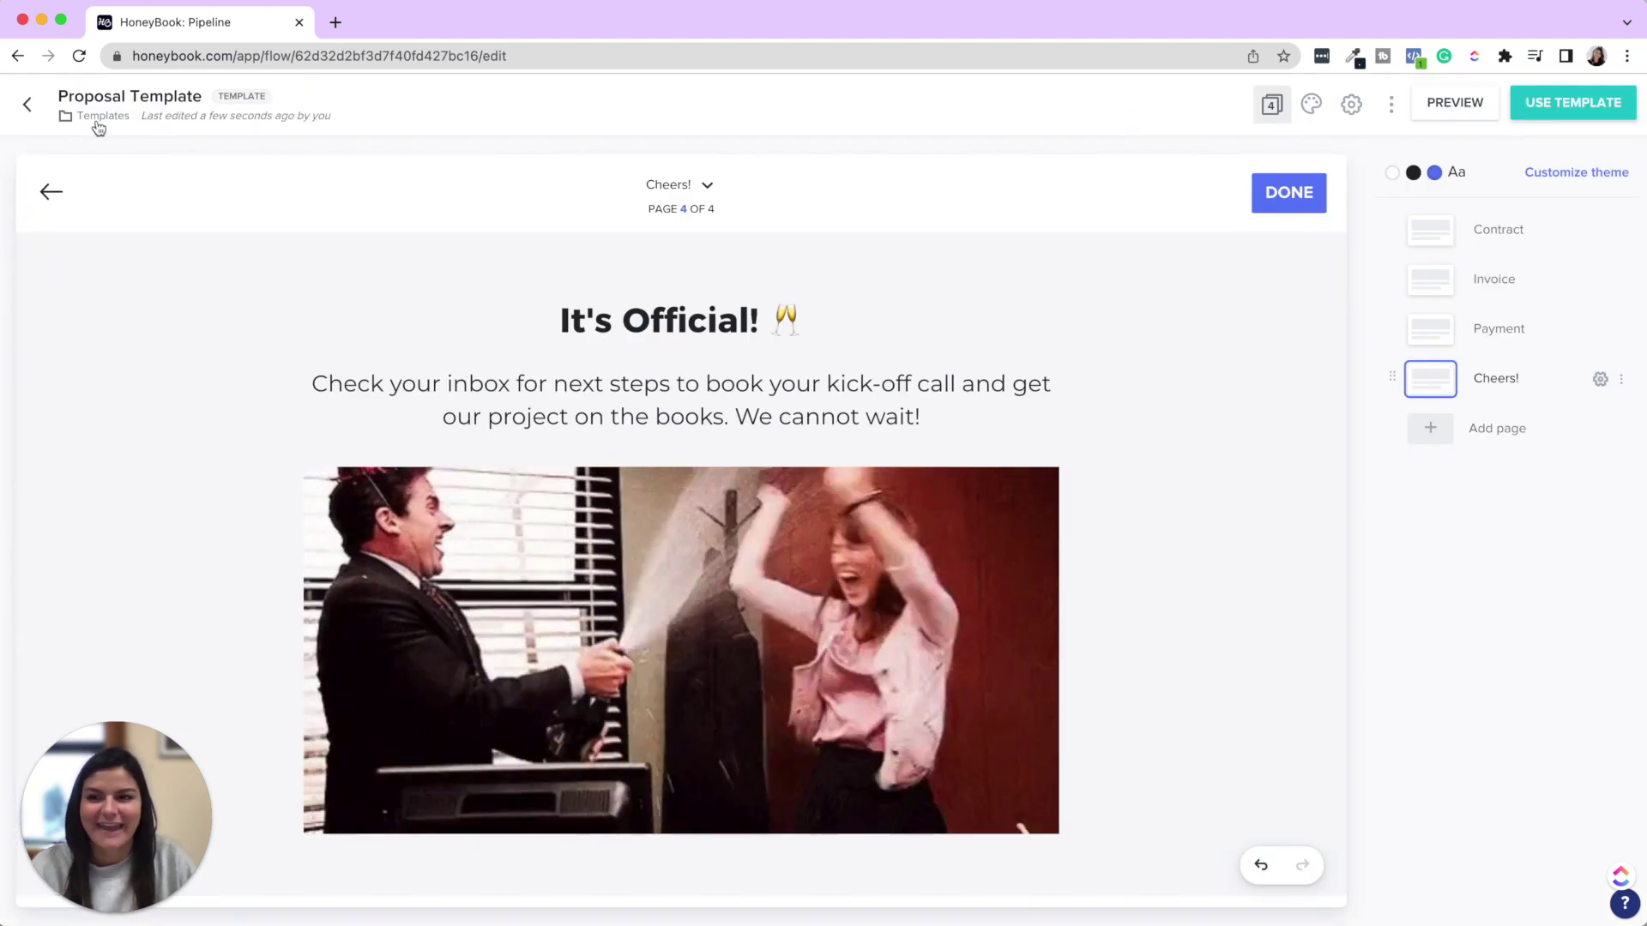
pyautogui.click(101, 116)
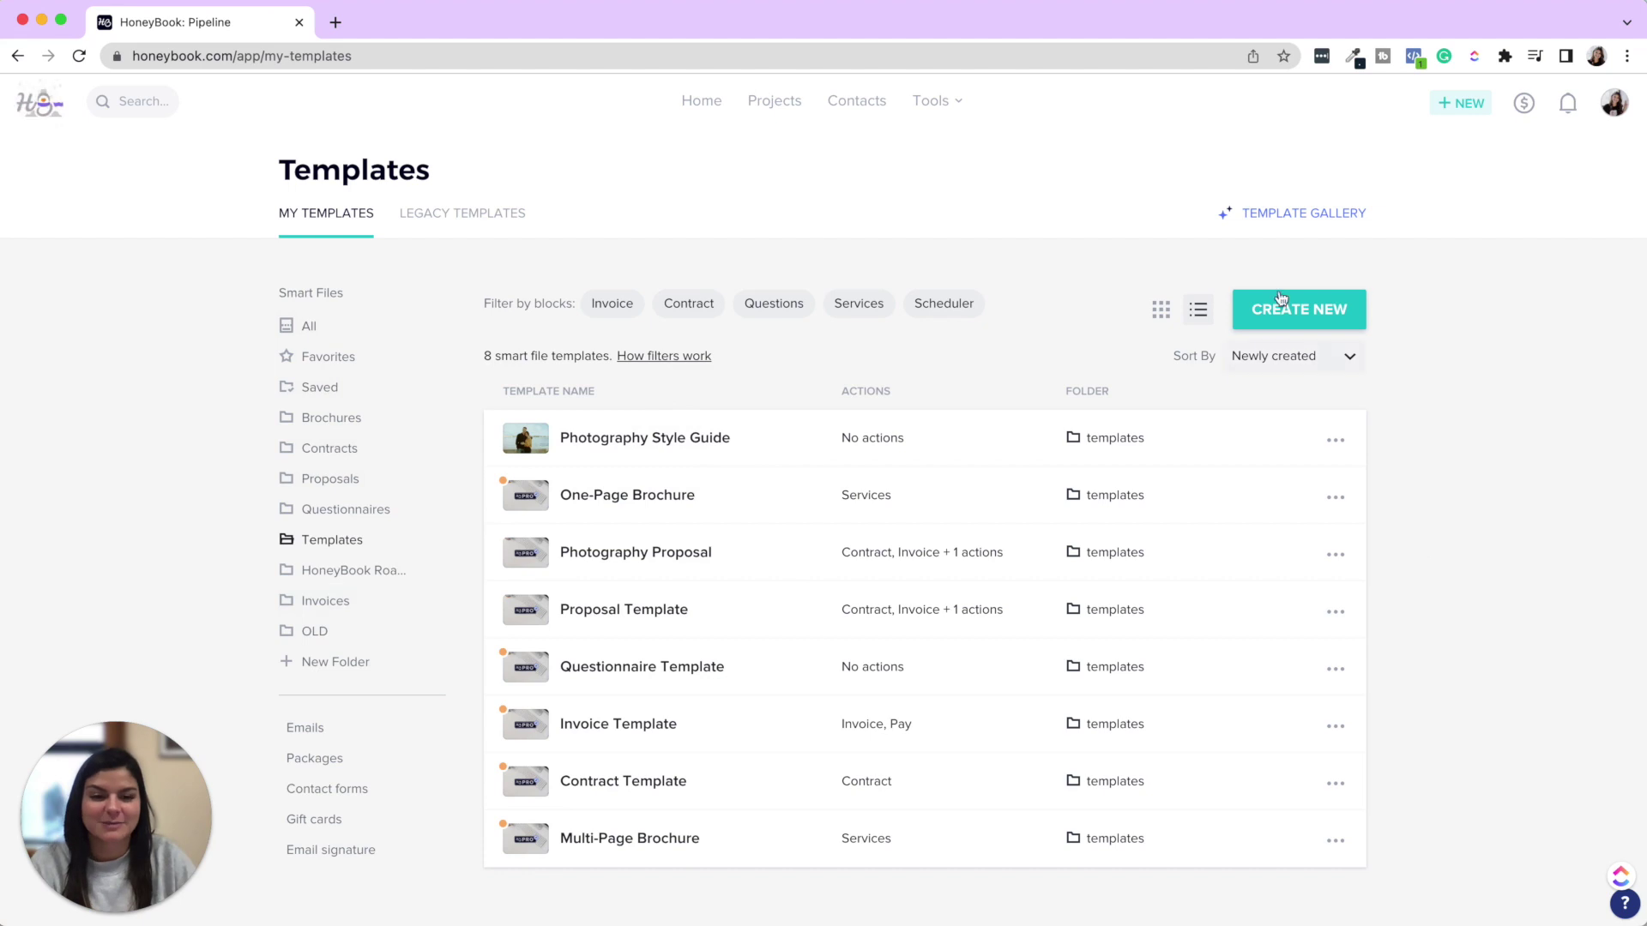
# Browse the email, package and contact form templates, and open the Template Gallery.
pyautogui.click(307, 728)
pyautogui.scroll(-5, 592, 577)
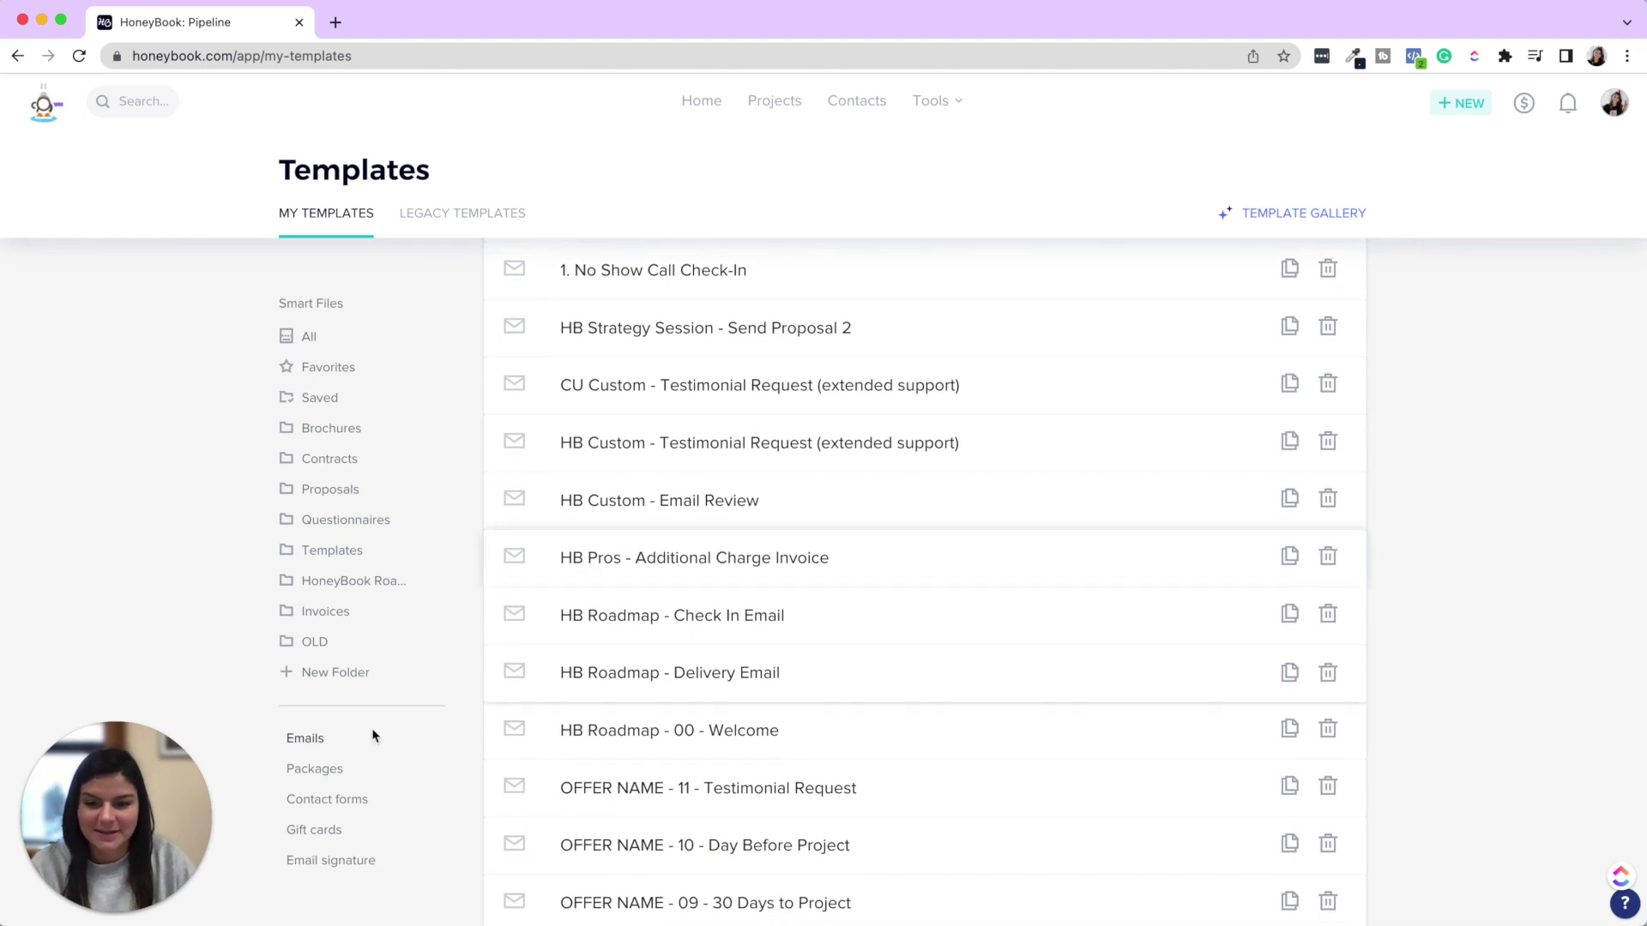
pyautogui.click(342, 768)
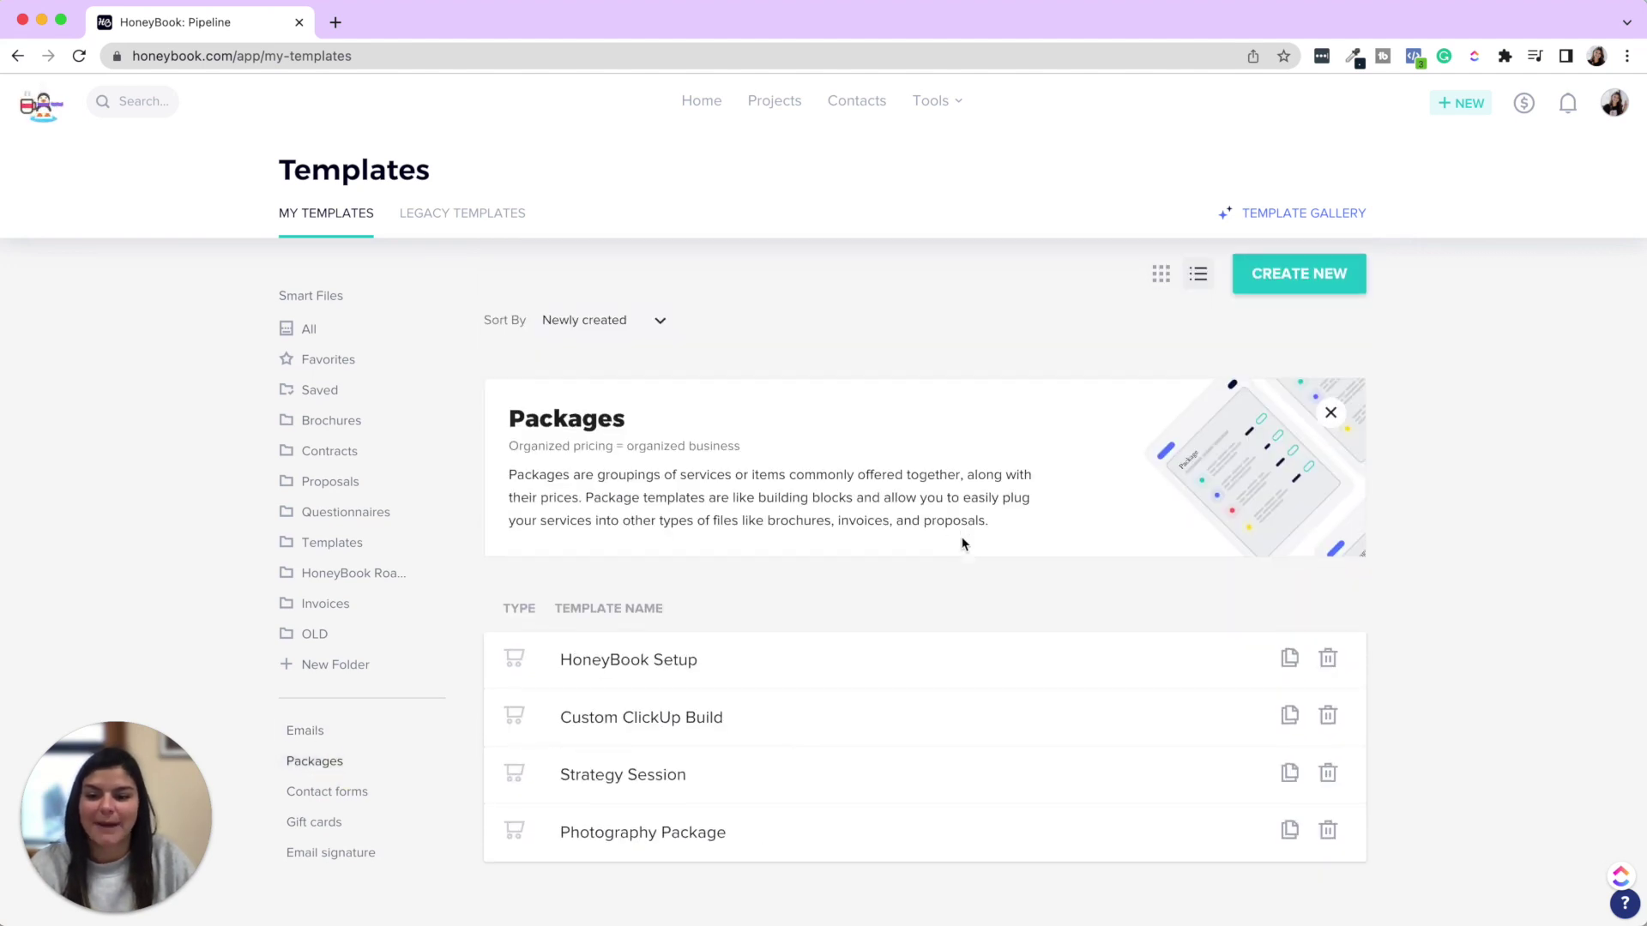
pyautogui.click(389, 807)
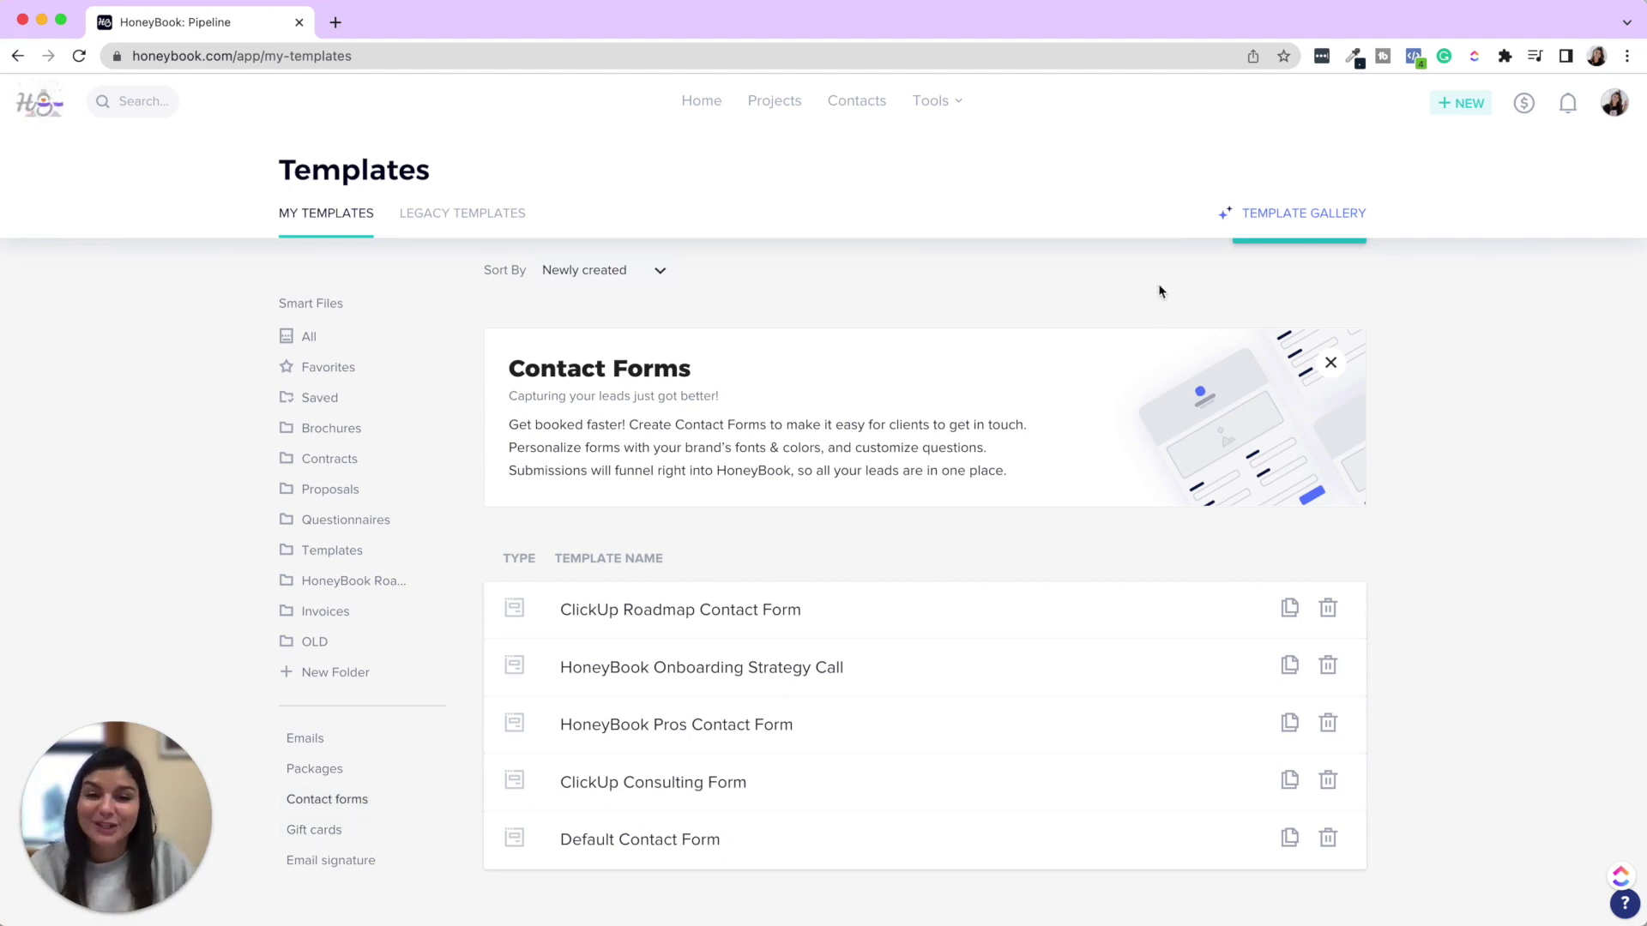
pyautogui.click(1260, 219)
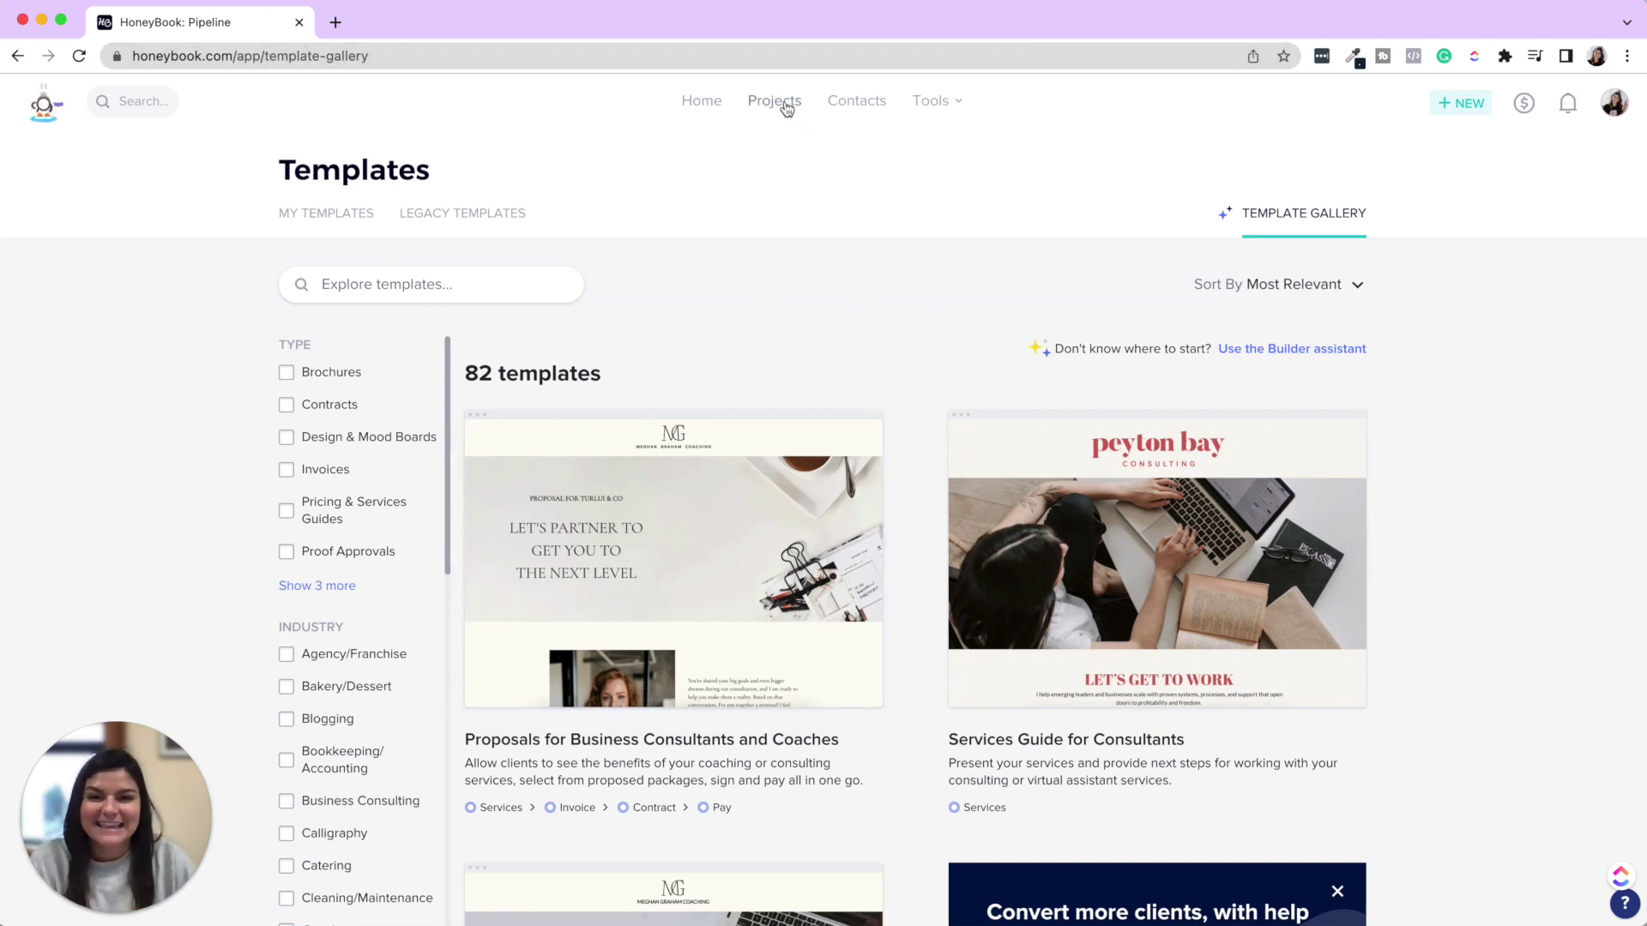
# Open the Scheduler to manage the bookable session types.
pyautogui.click(944, 101)
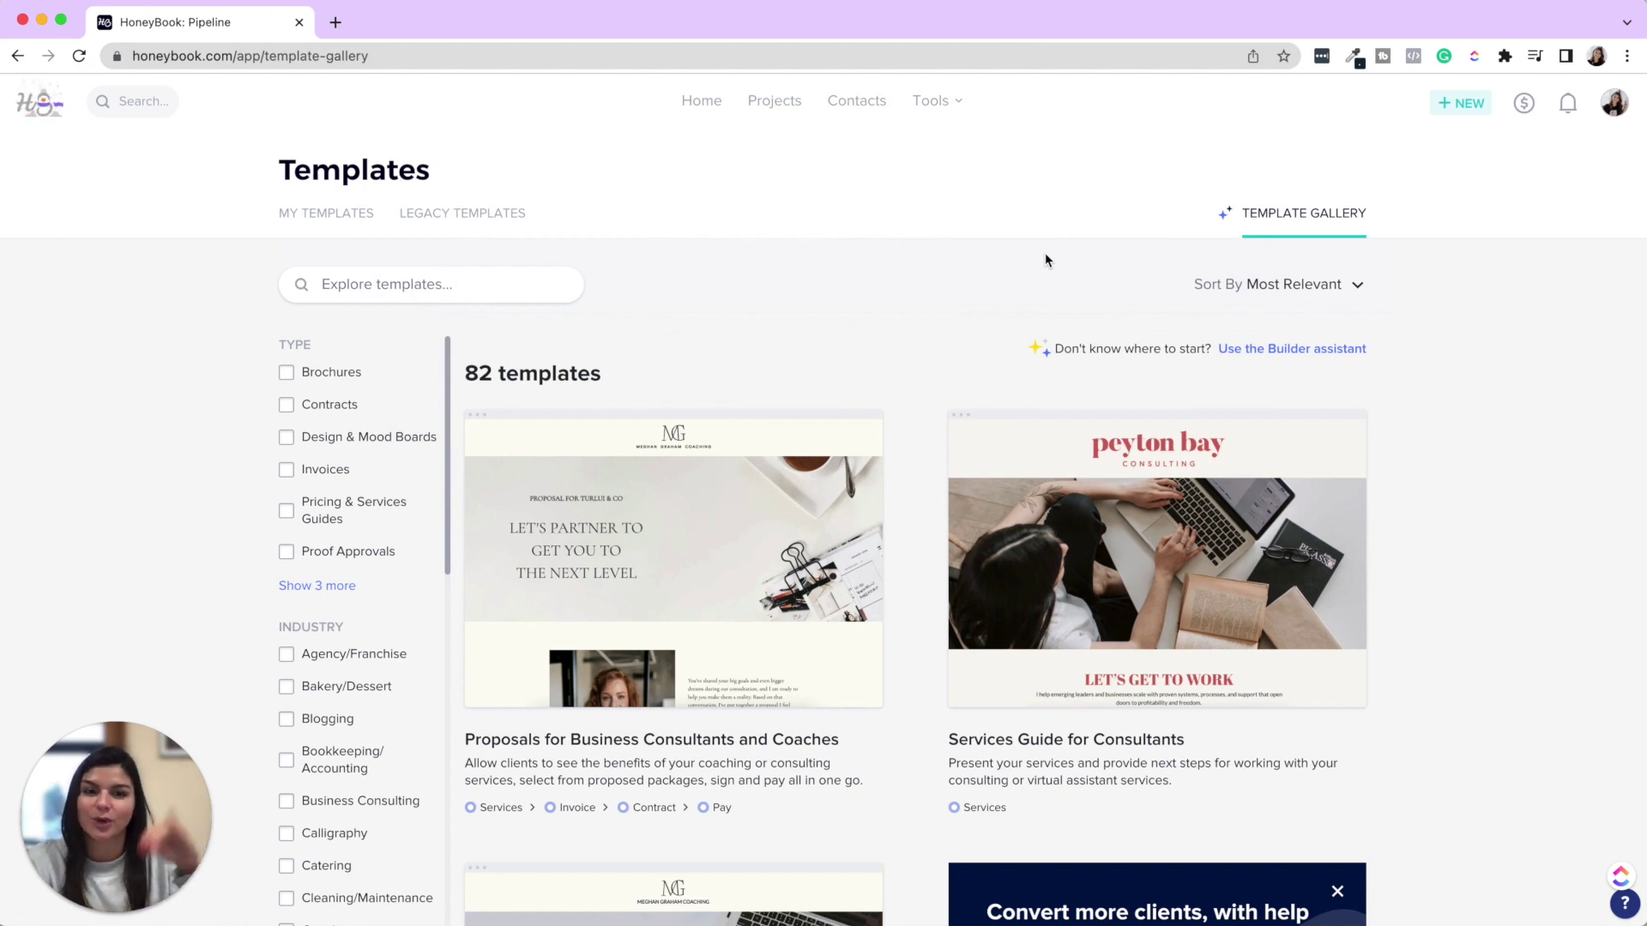
pyautogui.click(933, 102)
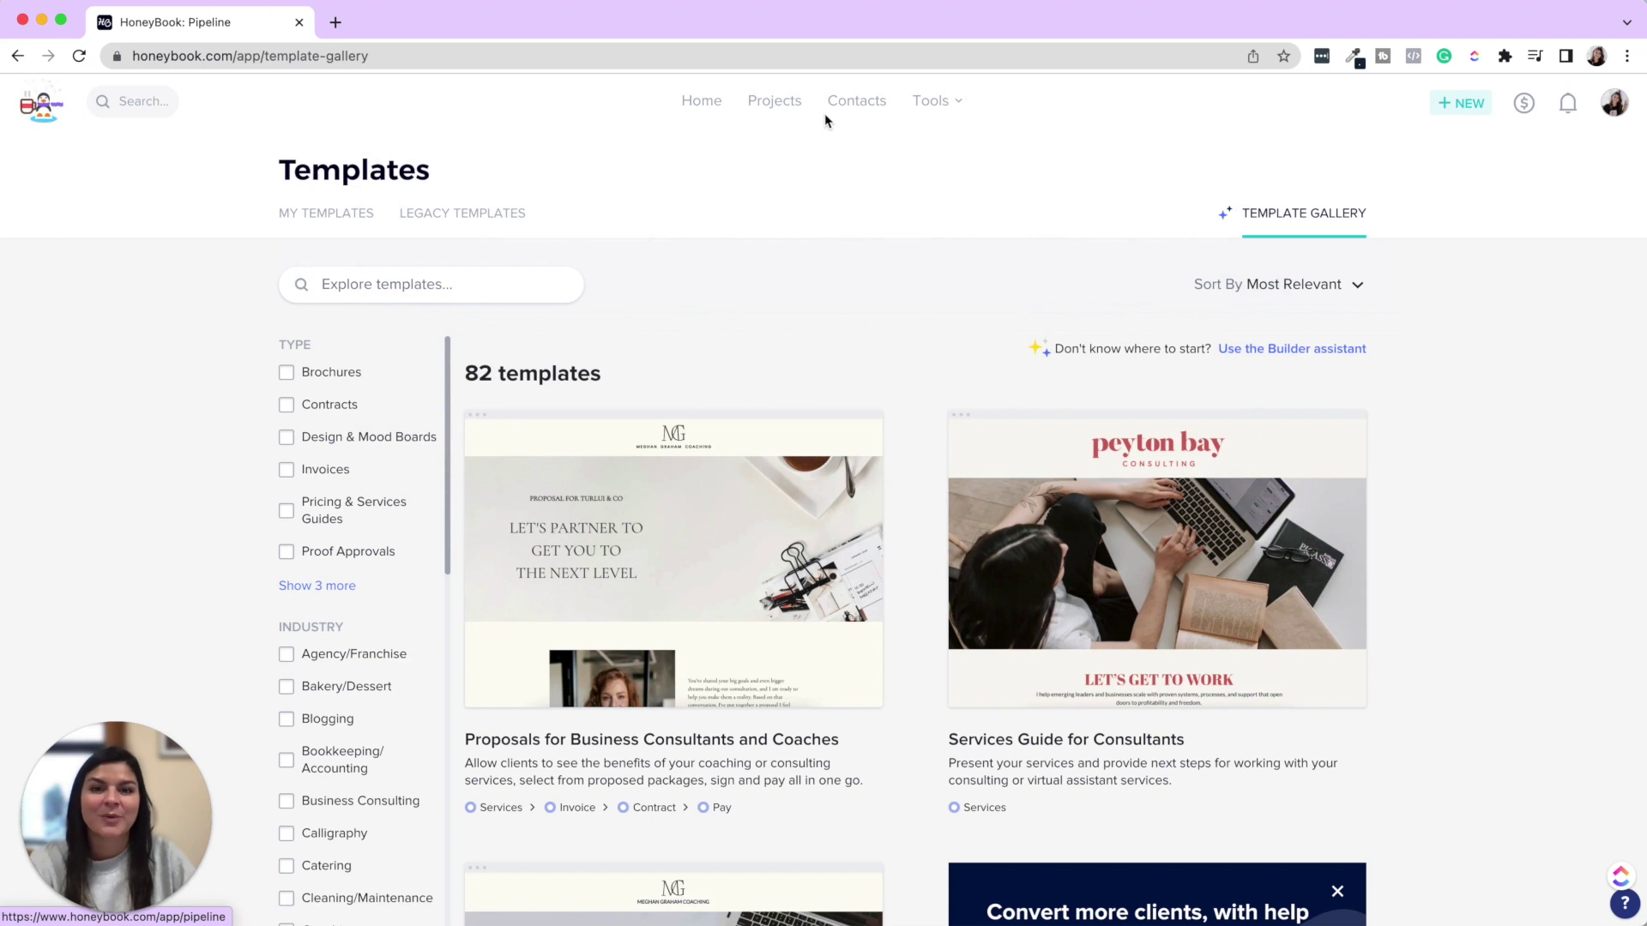
pyautogui.moveTo(933, 105)
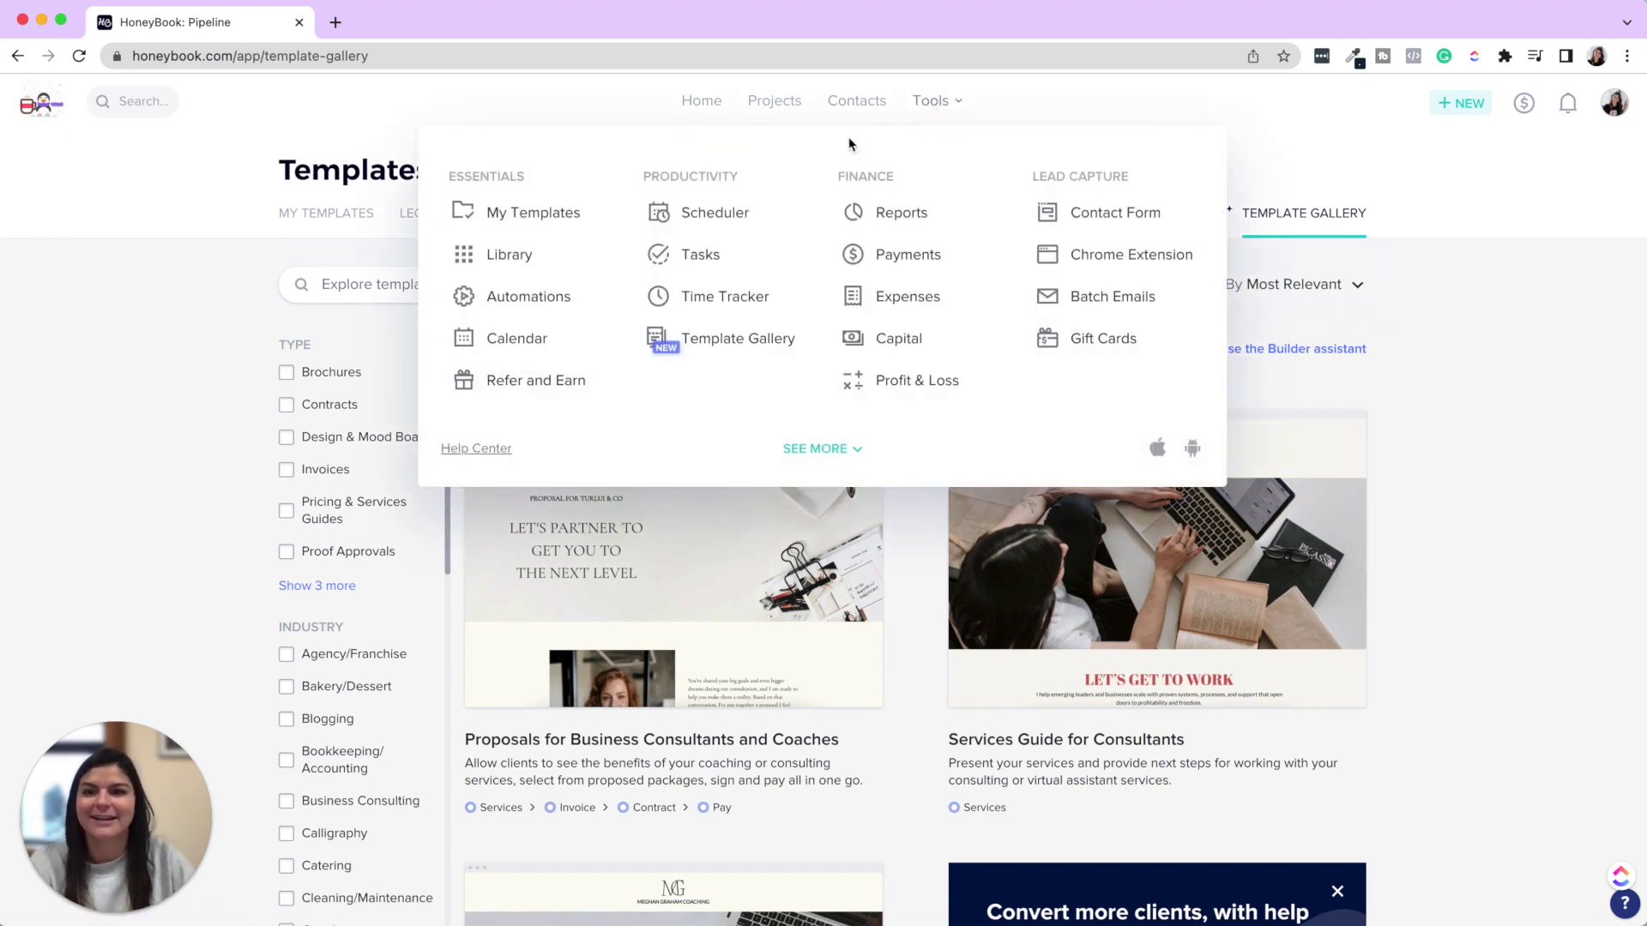
pyautogui.click(754, 213)
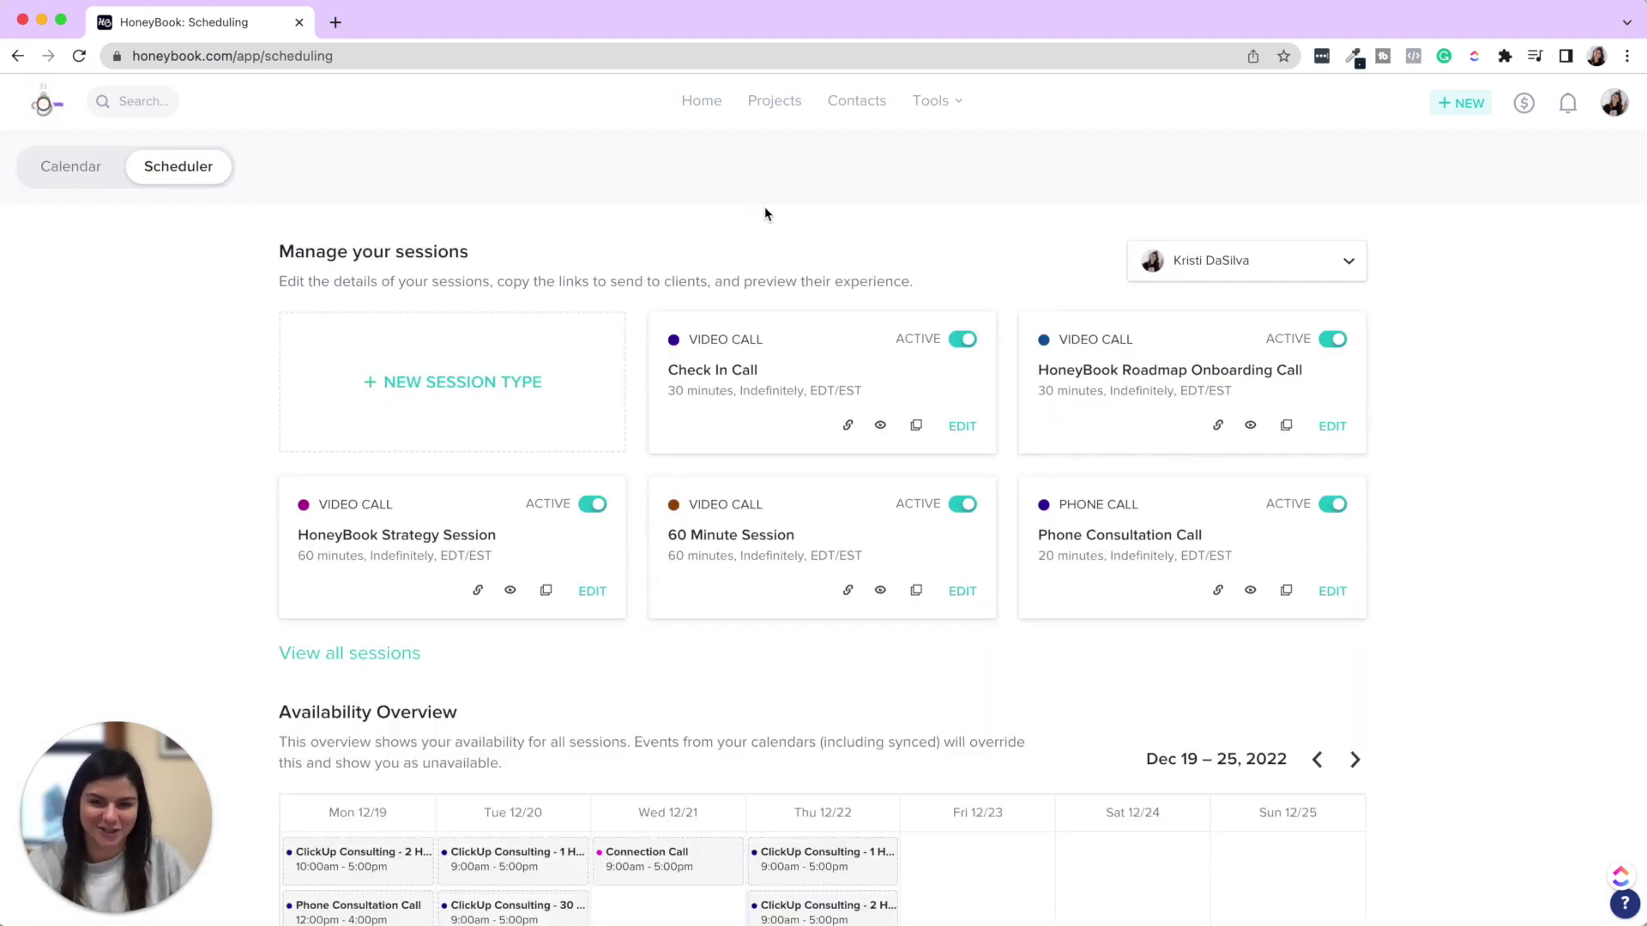
# Review the Check In Call session's details, timing, color and instructions settings, and leave without saving.
pyautogui.click(783, 398)
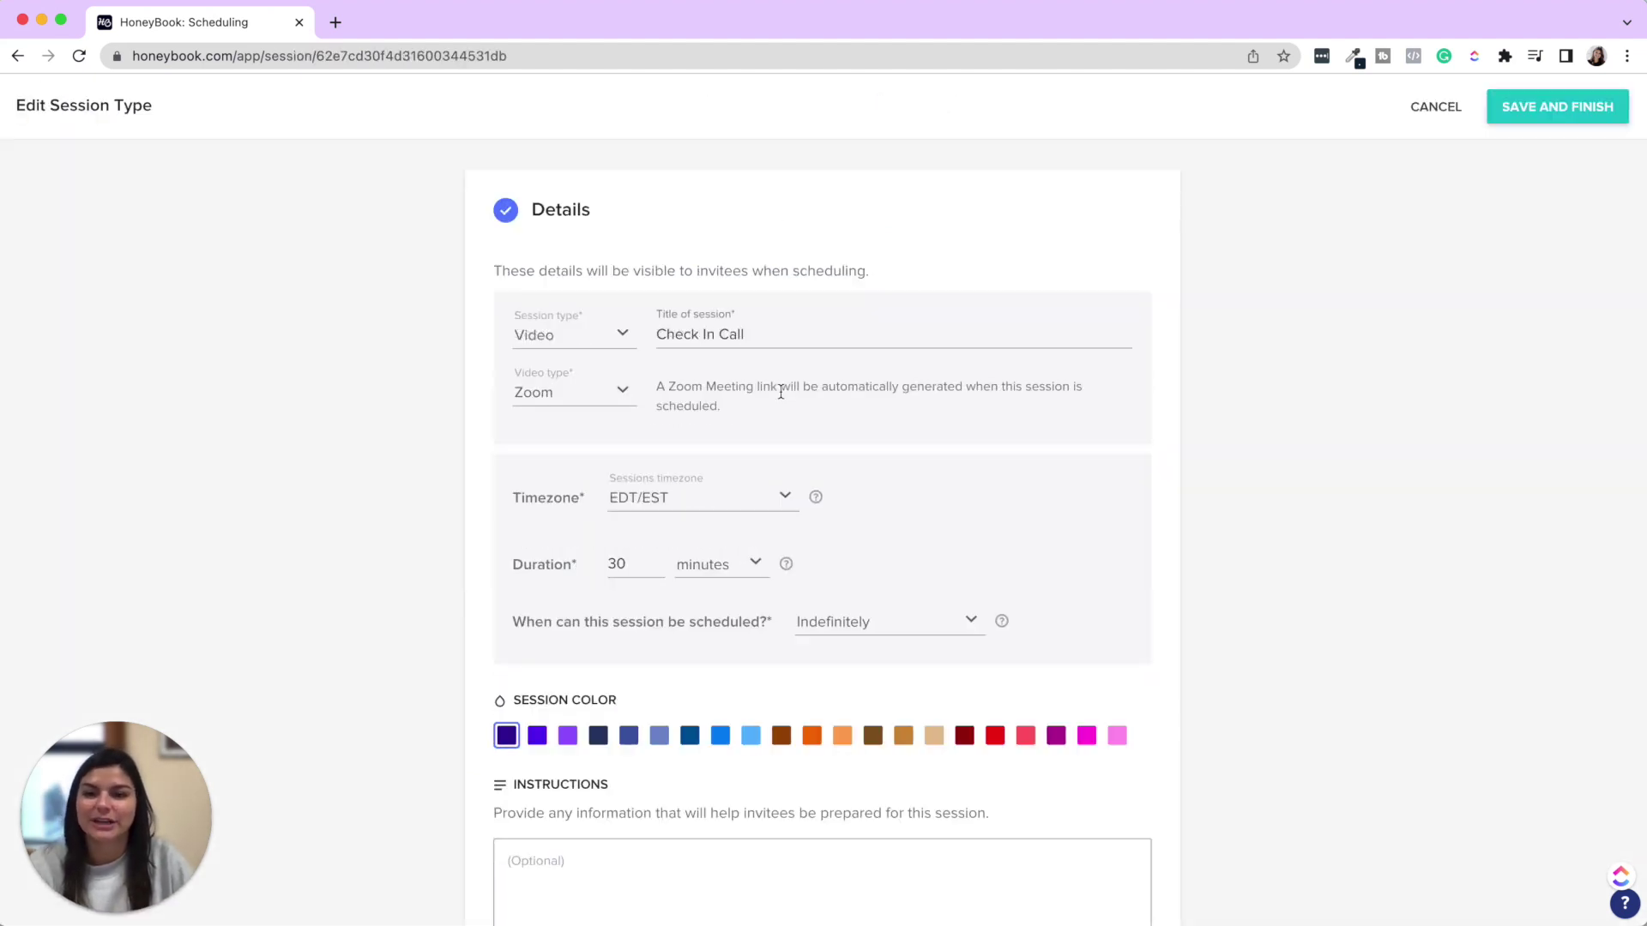
pyautogui.scroll(-1, 780, 393)
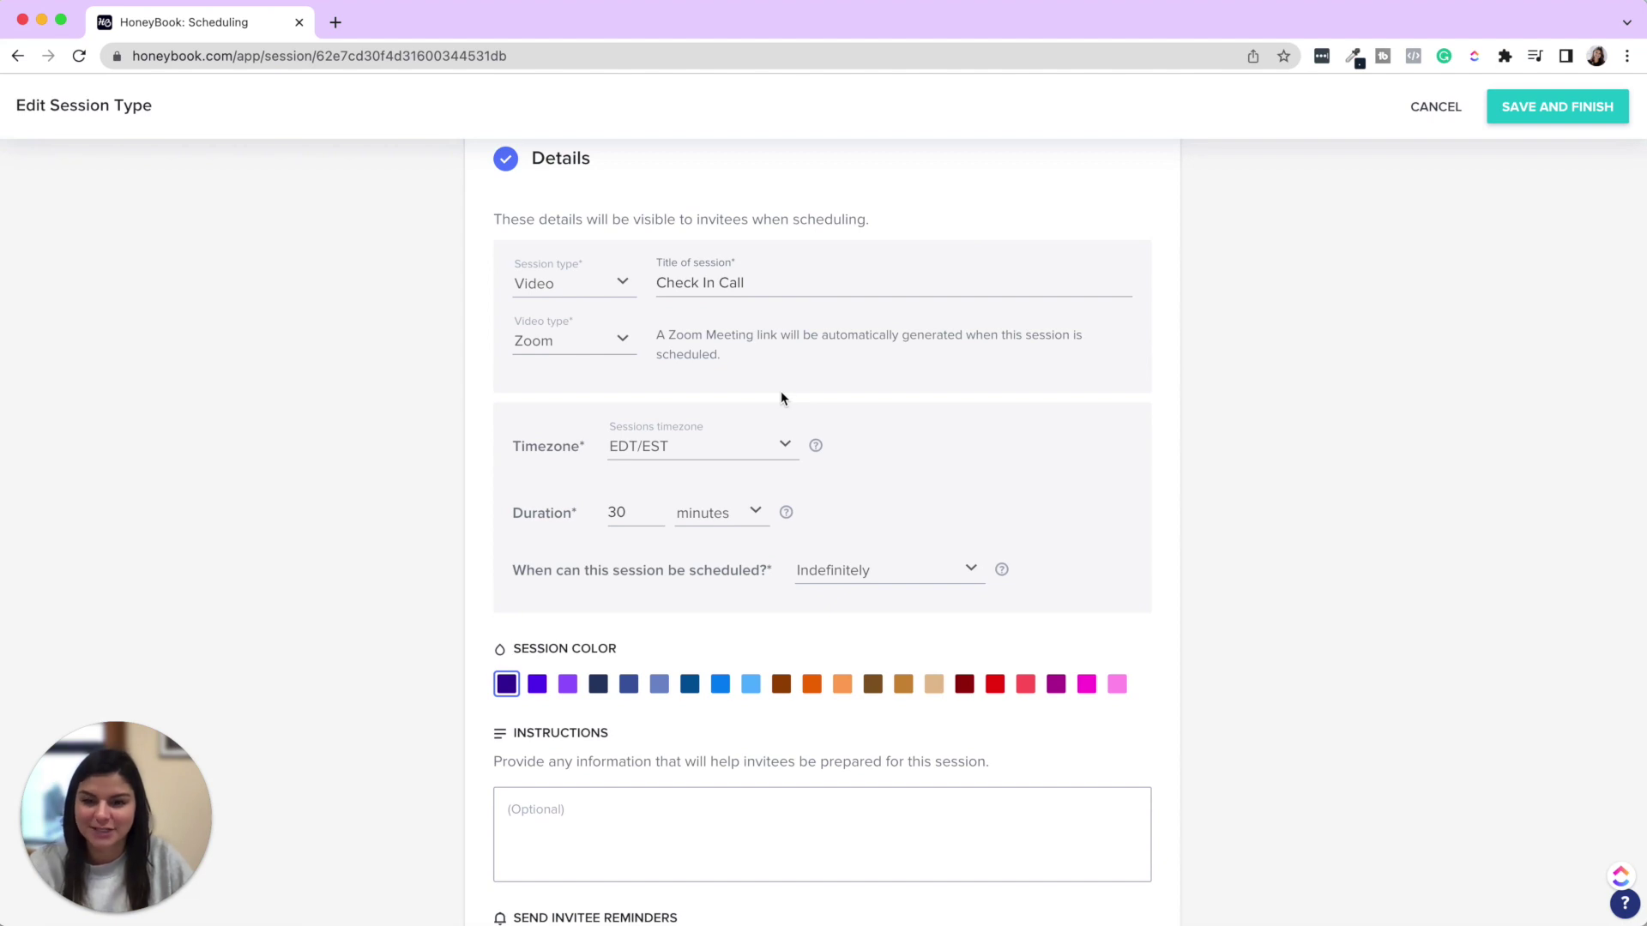
pyautogui.scroll(-1, 780, 398)
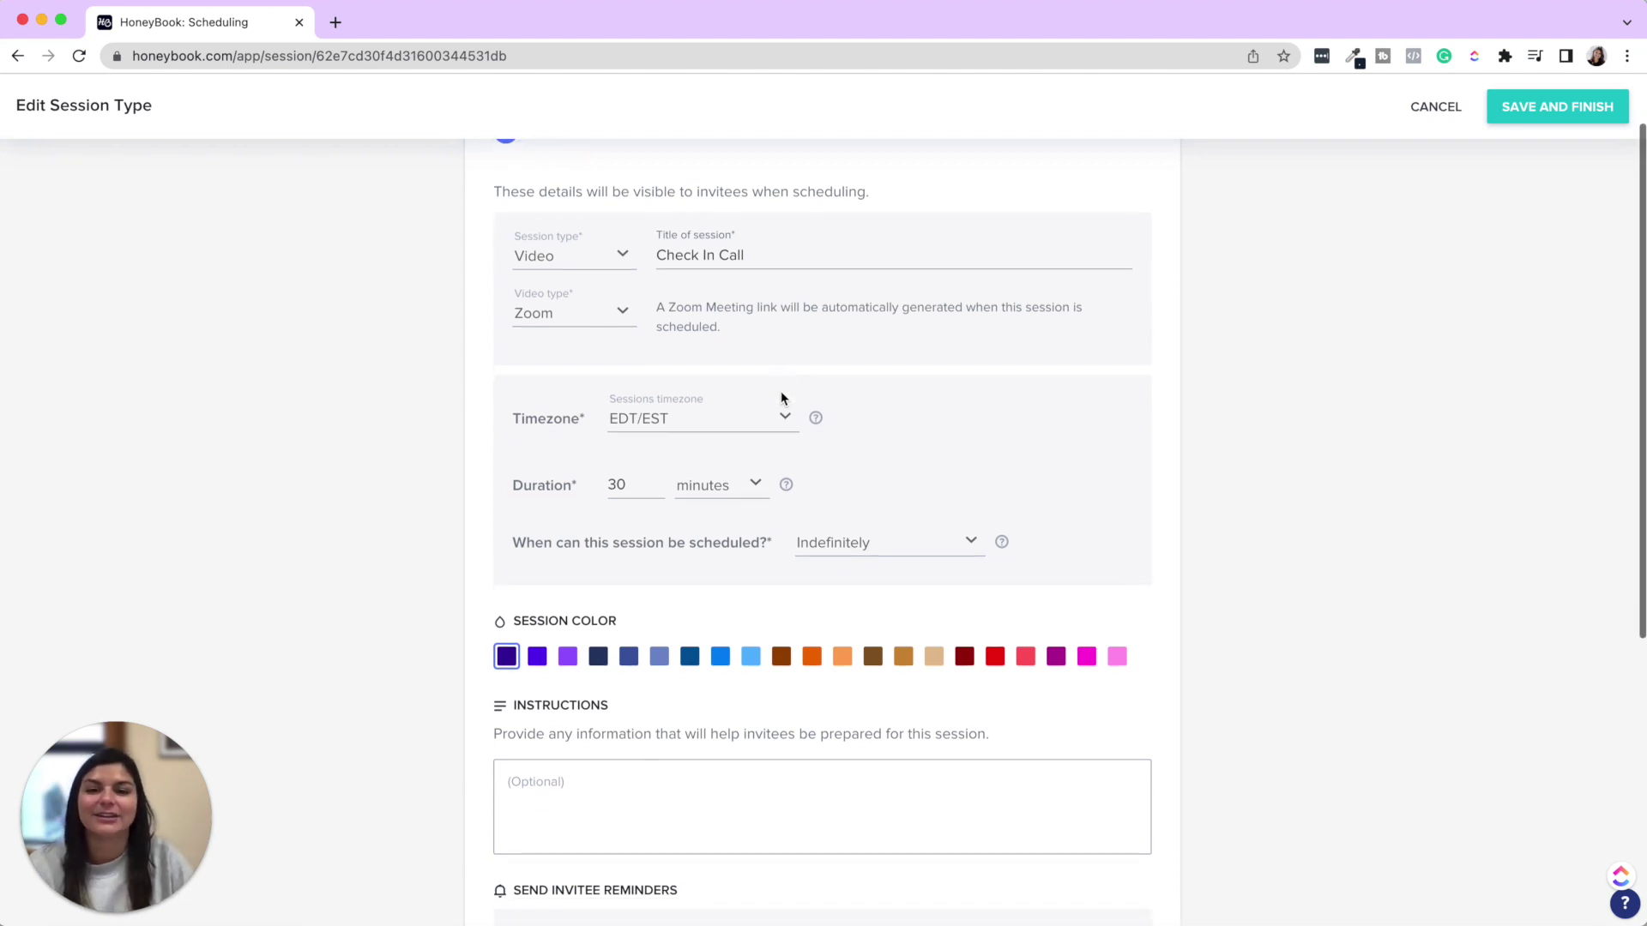
pyautogui.click(1448, 117)
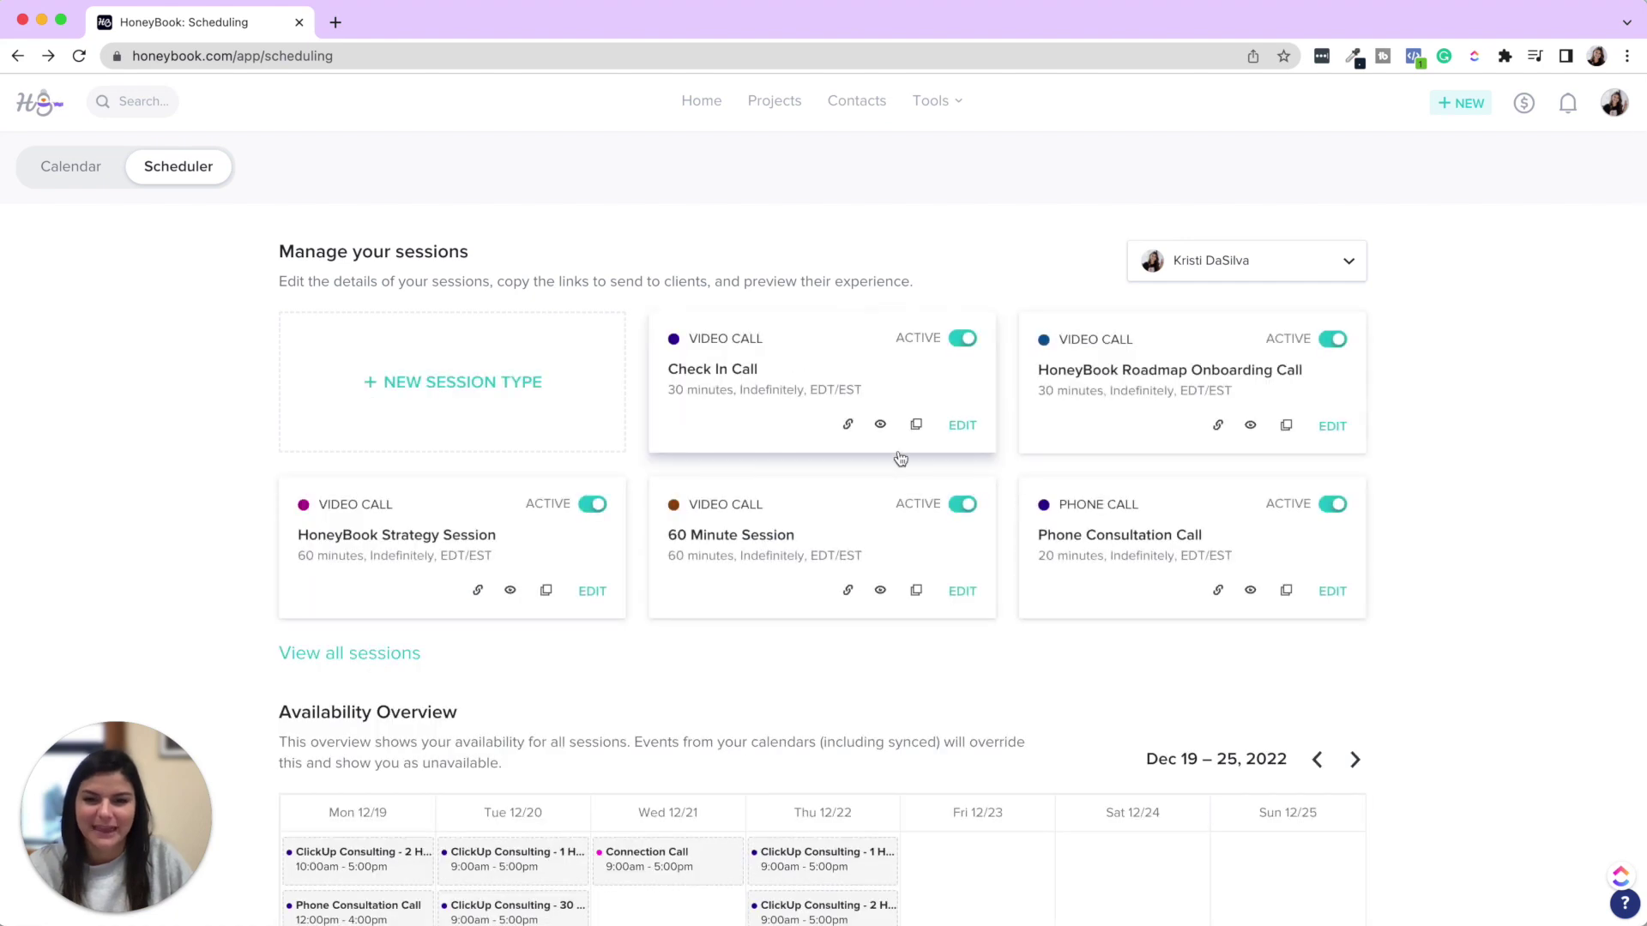
# Copy the Check In Call session's scheduling link and open it in a new browser tab.
pyautogui.click(848, 427)
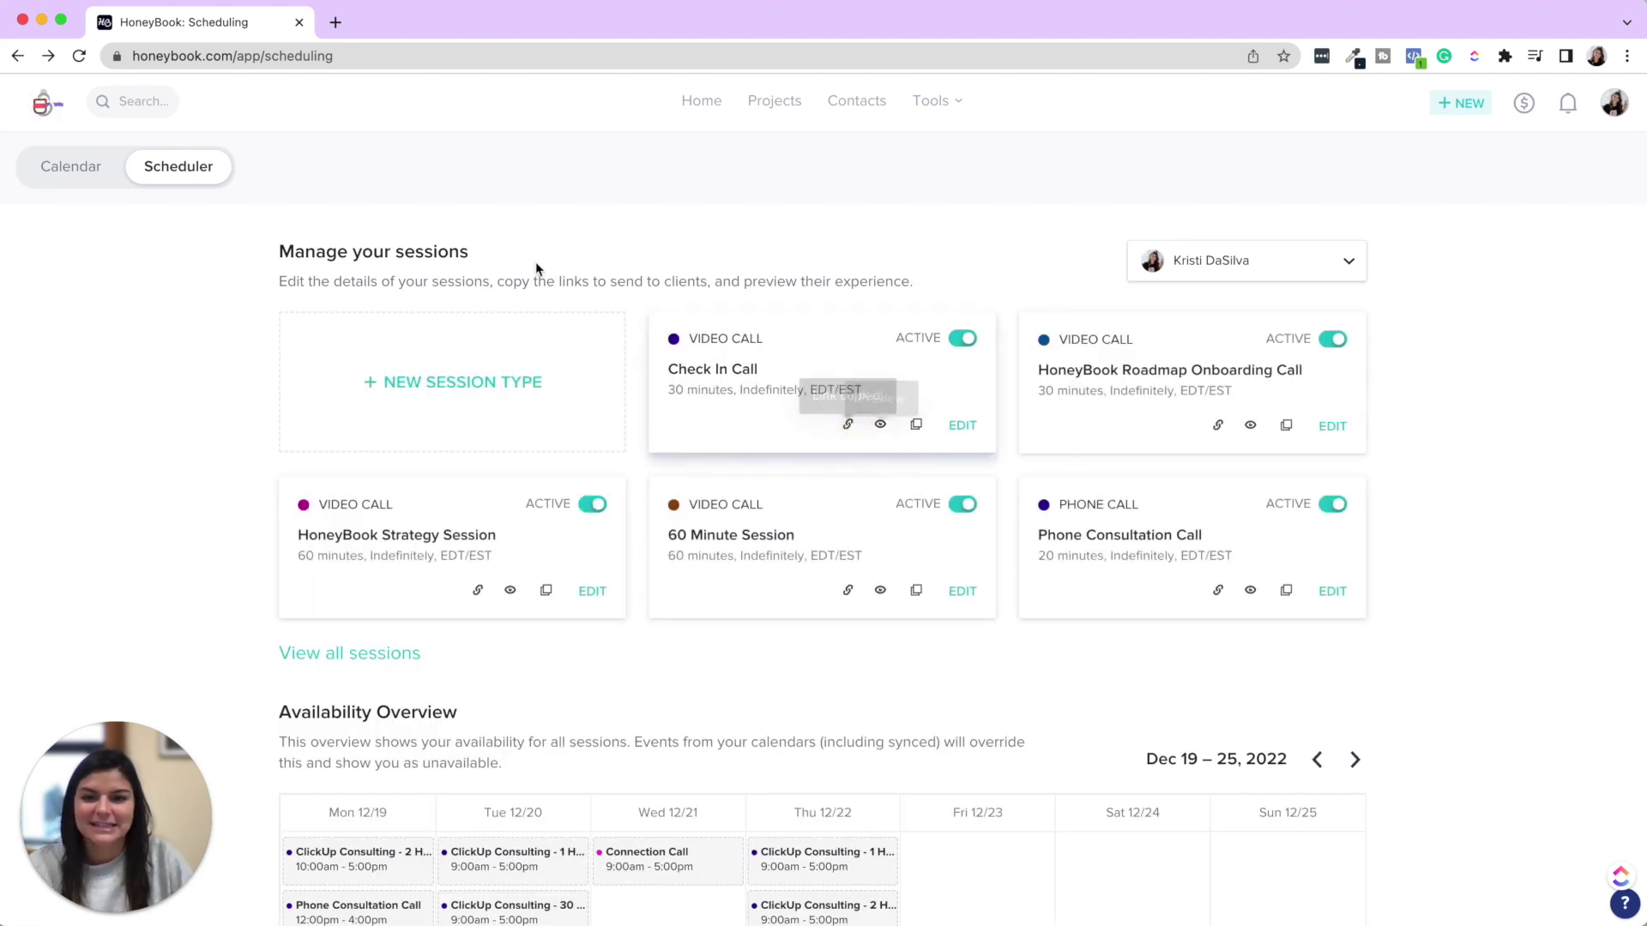
pyautogui.click(335, 23)
pyautogui.press('super+v')
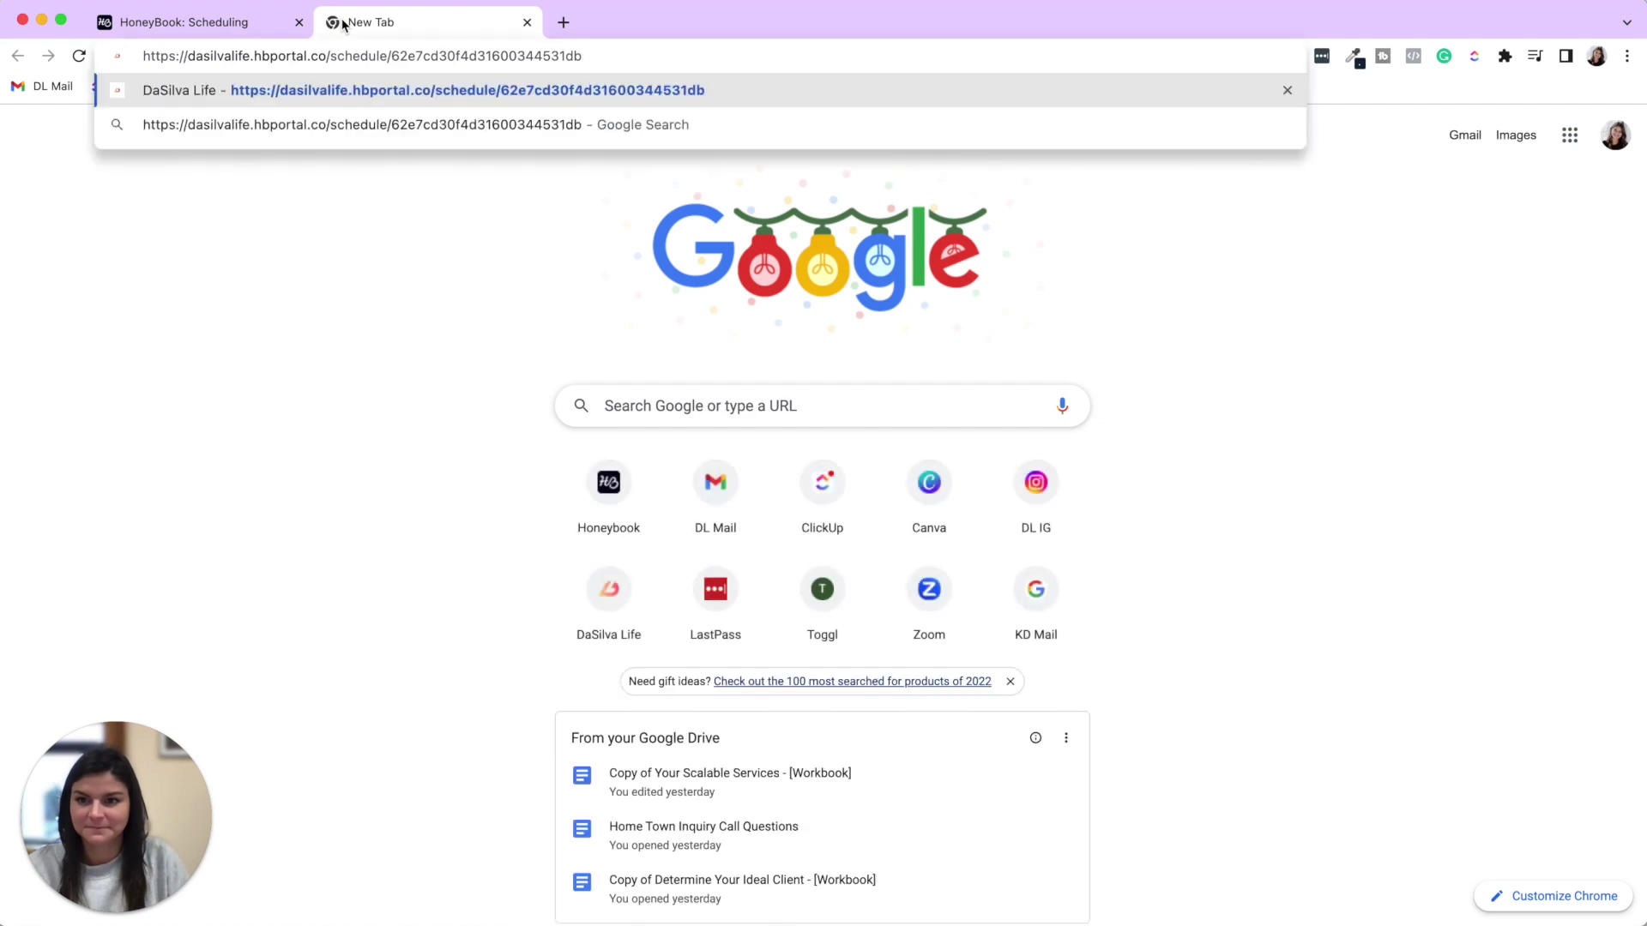
pyautogui.press('Return')
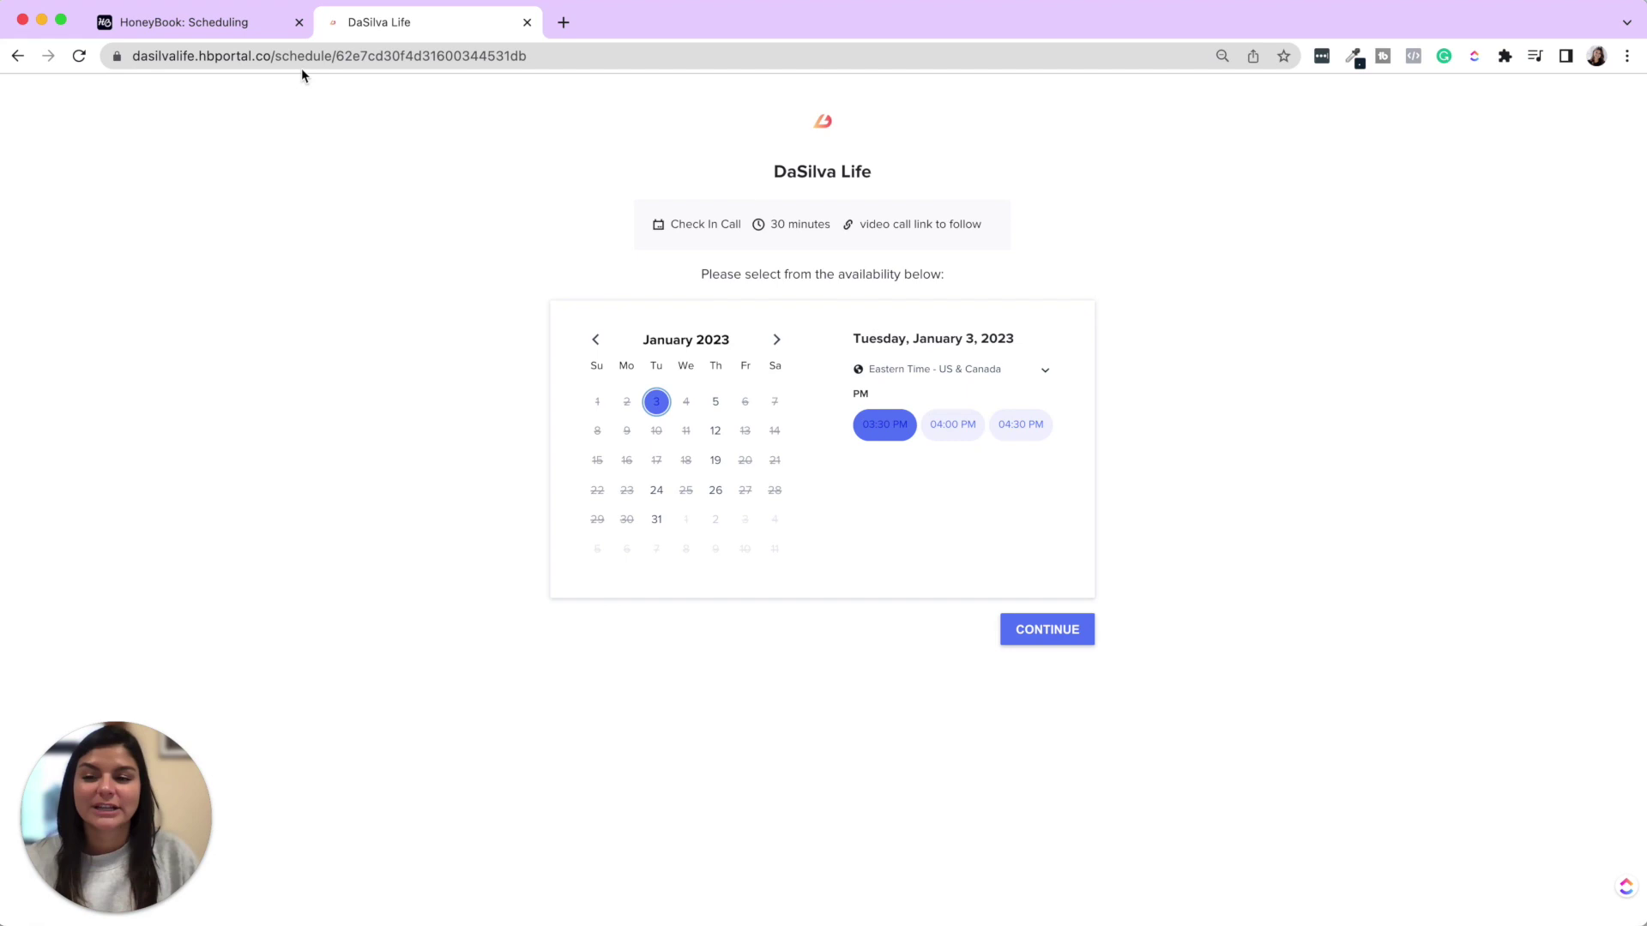
# Return to the Scheduler and expand the list to look through all session types.
pyautogui.click(260, 32)
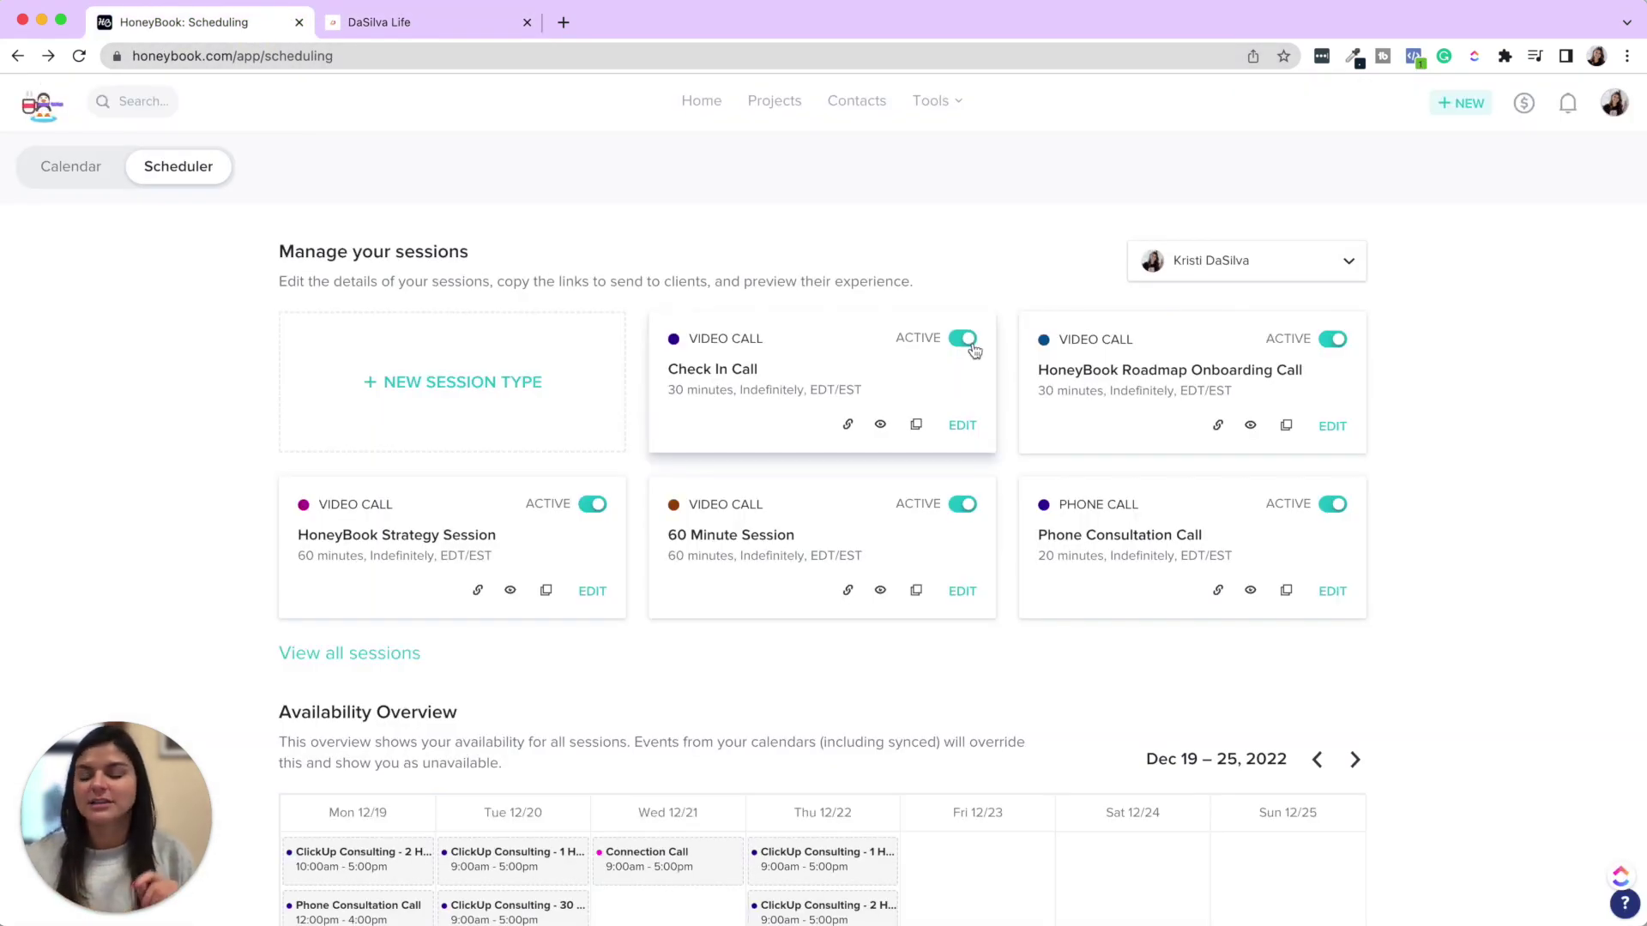
pyautogui.click(373, 659)
pyautogui.scroll(-5, 375, 666)
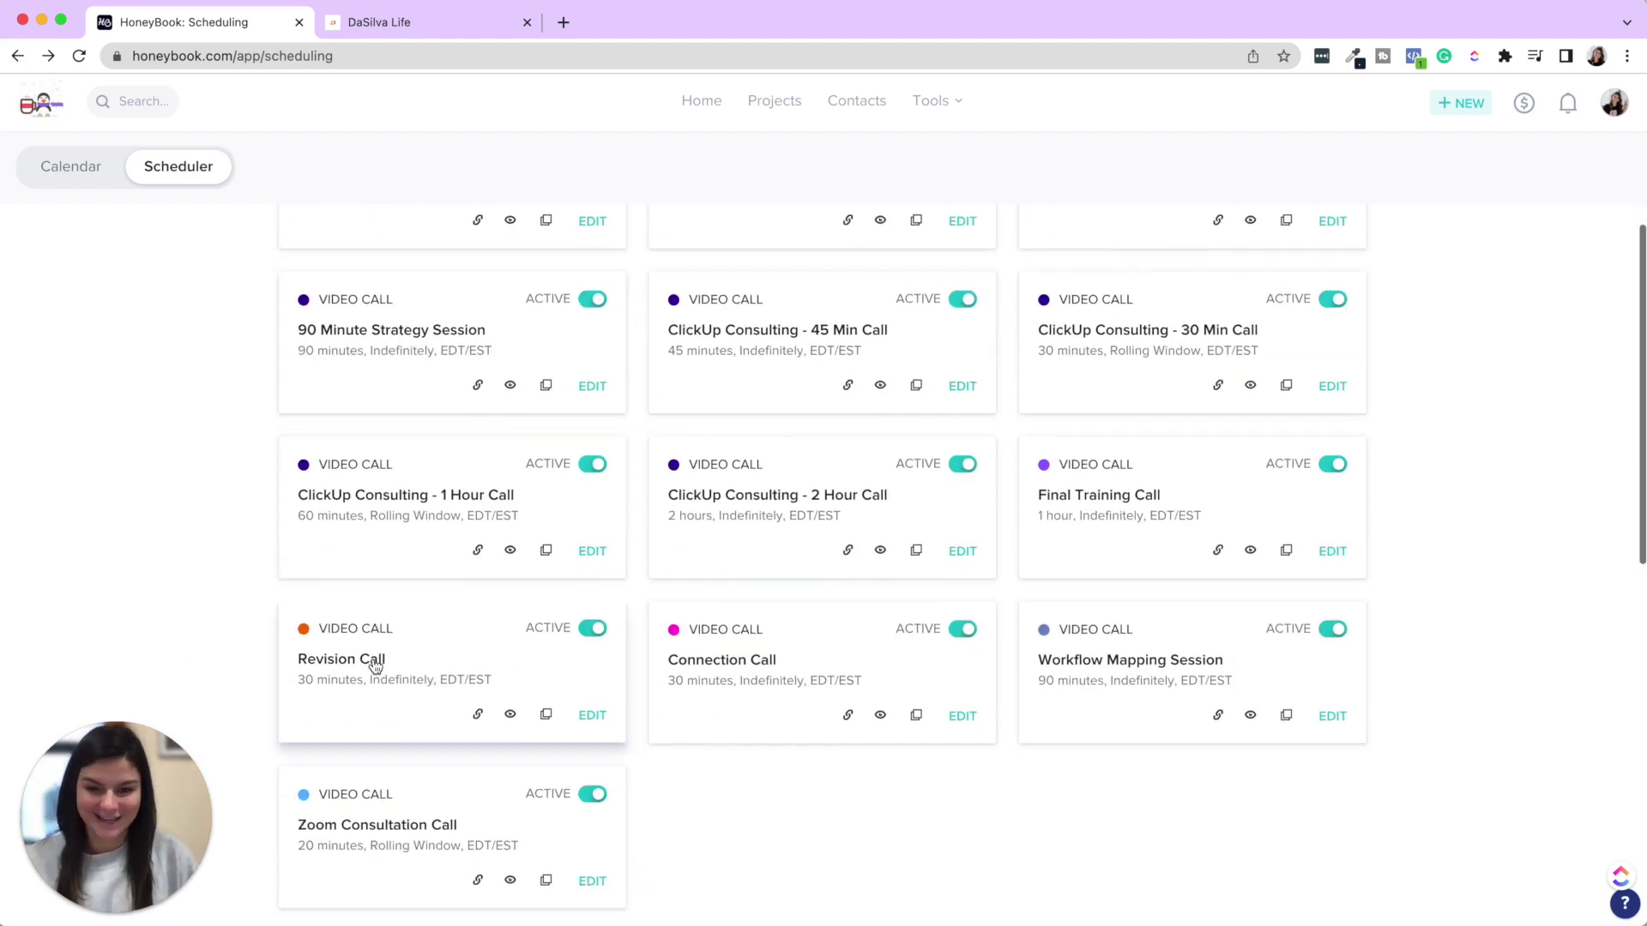
pyautogui.scroll(2, 1520, 483)
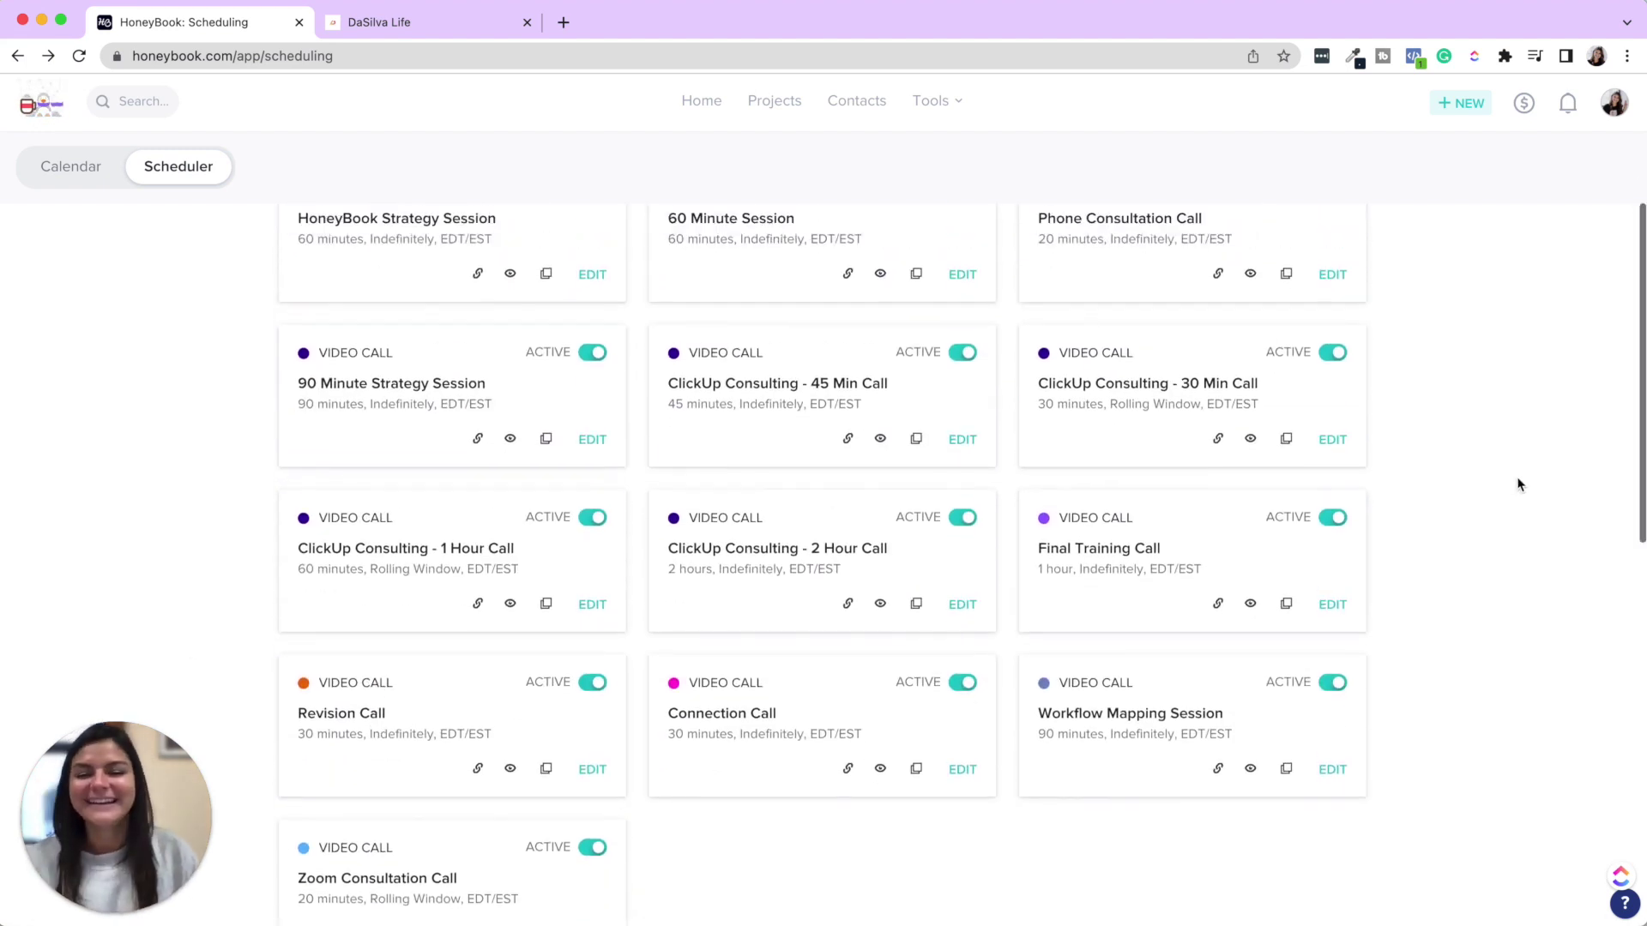
pyautogui.scroll(3, 1516, 487)
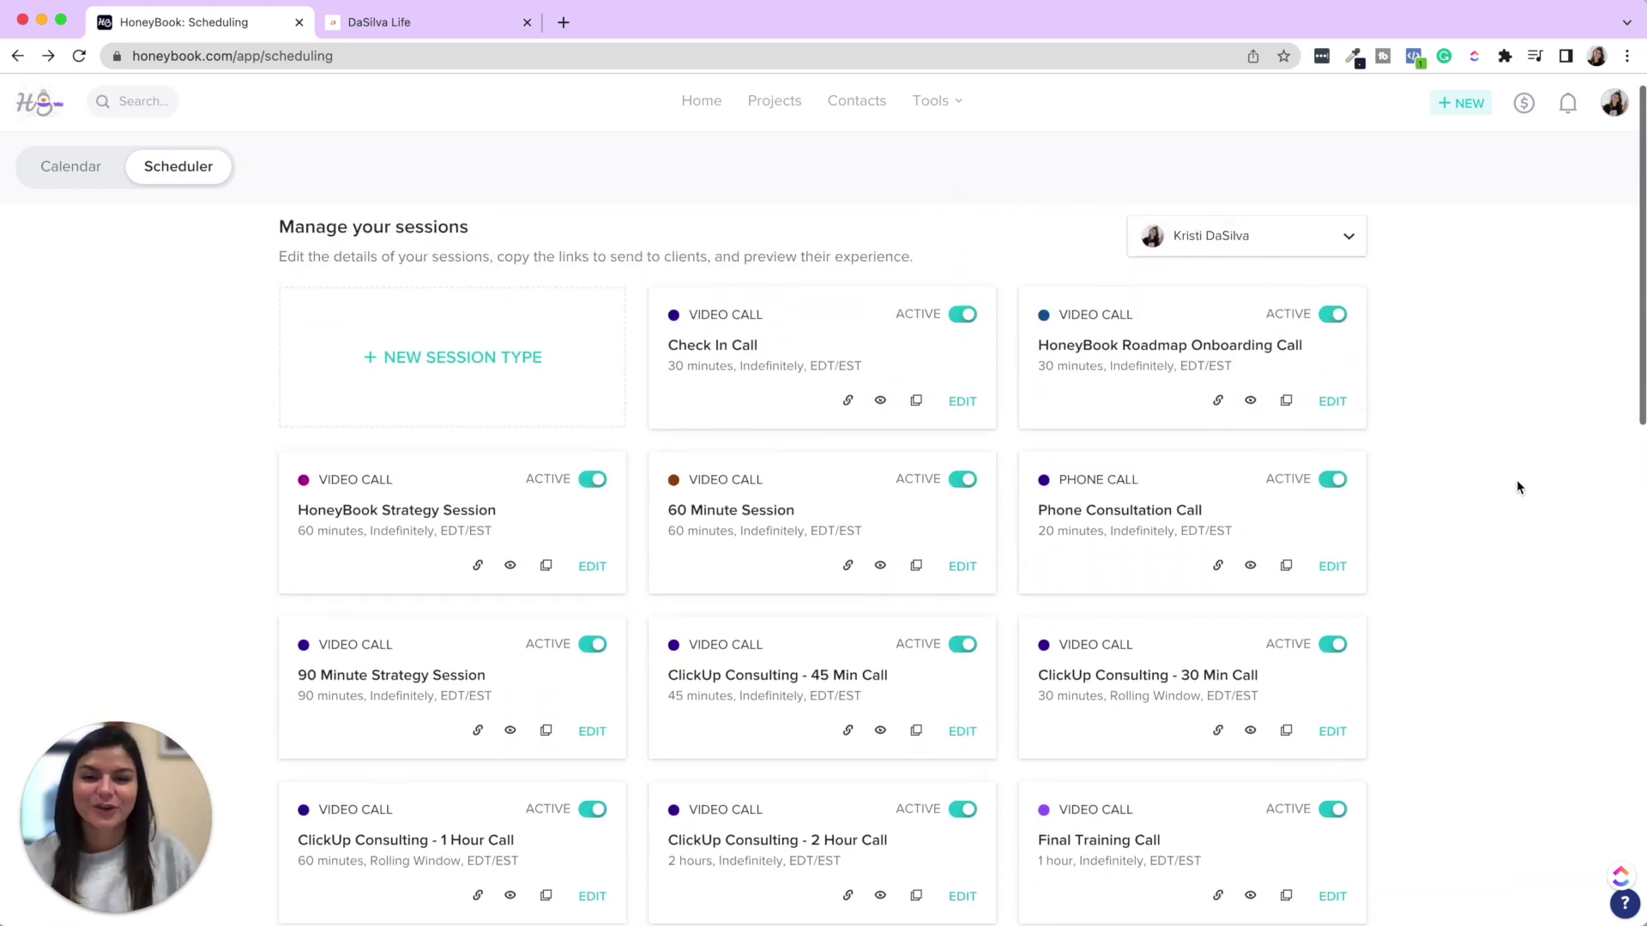
# Revisit the Check In Call booking page, highlight its web address, and return to the Scheduler.
pyautogui.click(412, 23)
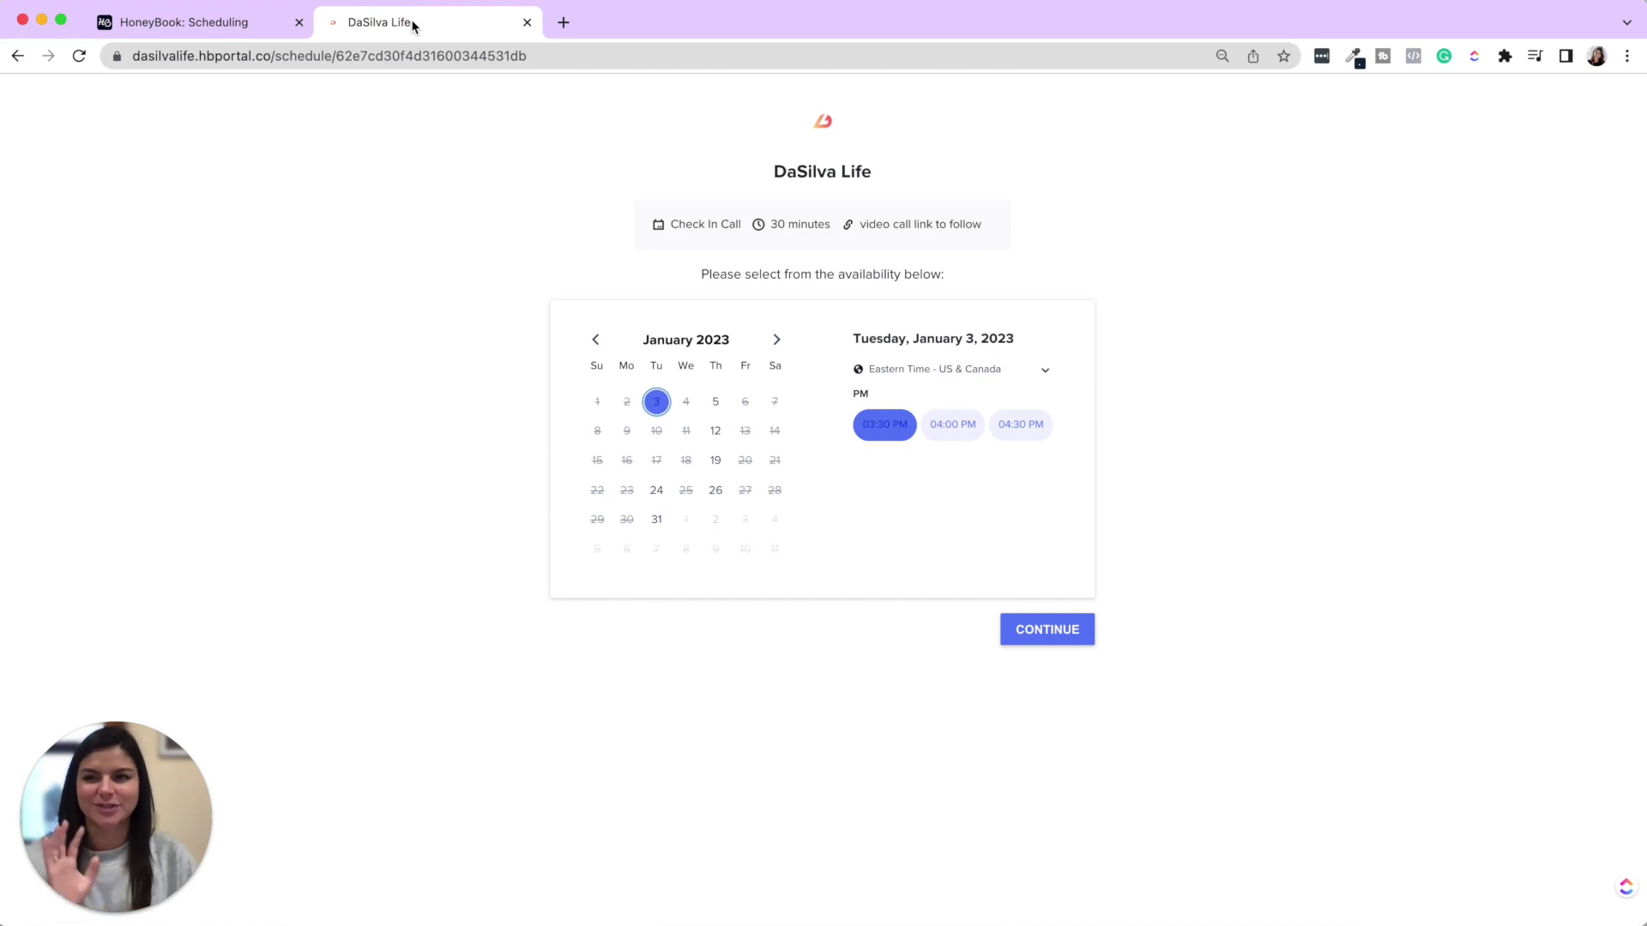
pyautogui.click(247, 23)
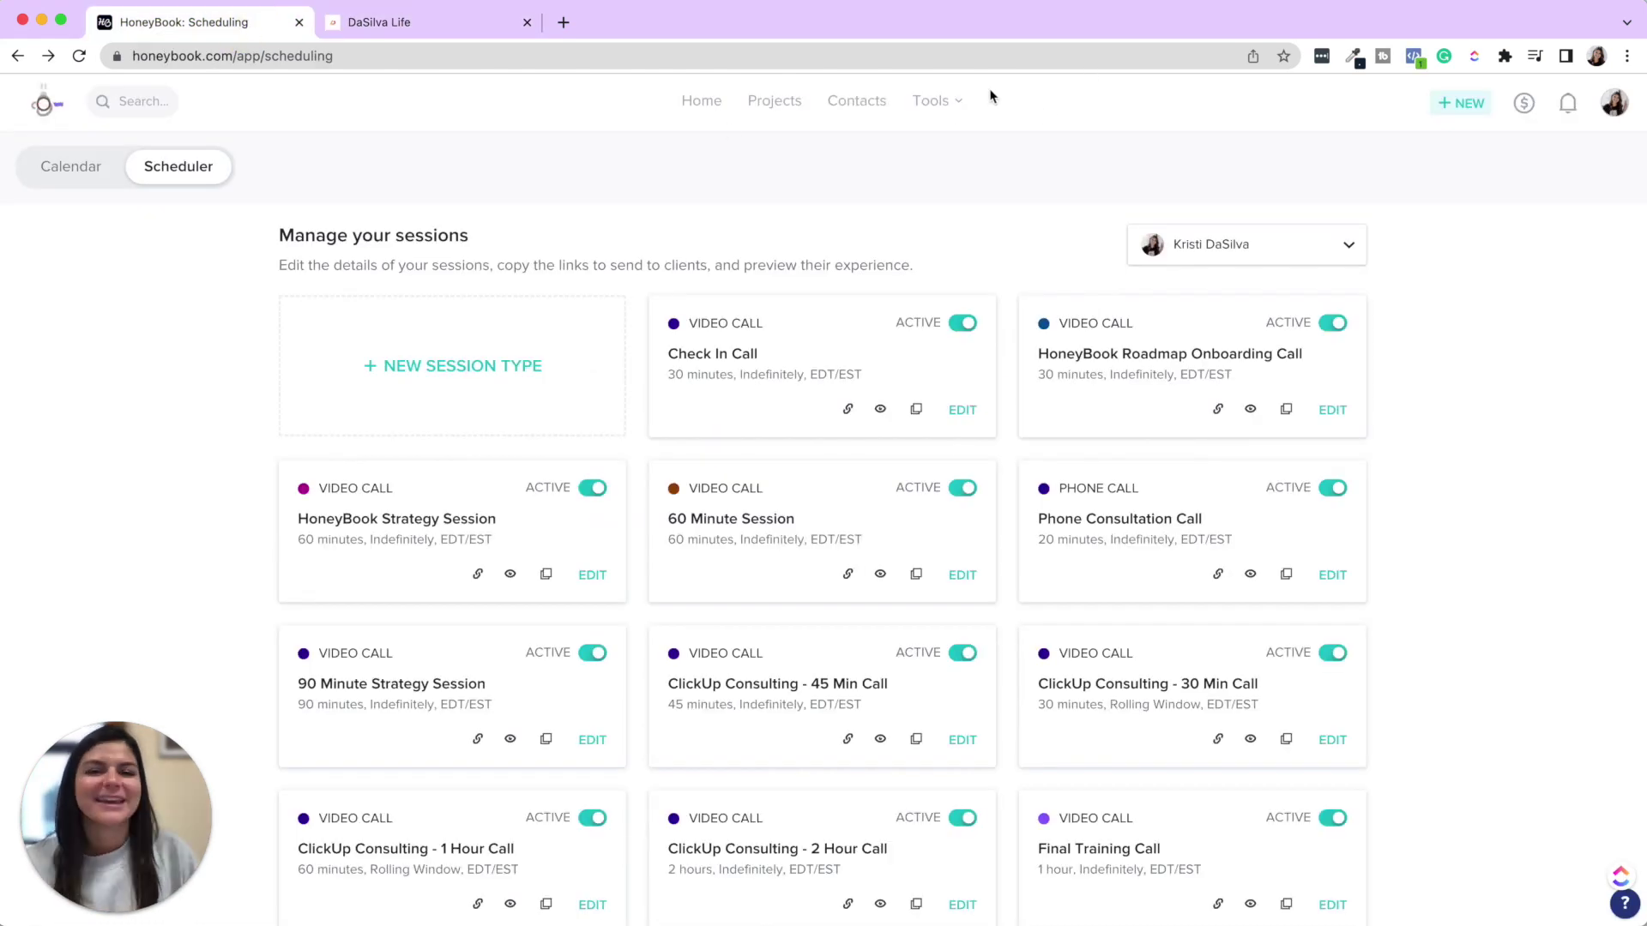
pyautogui.click(457, 31)
pyautogui.click(359, 54)
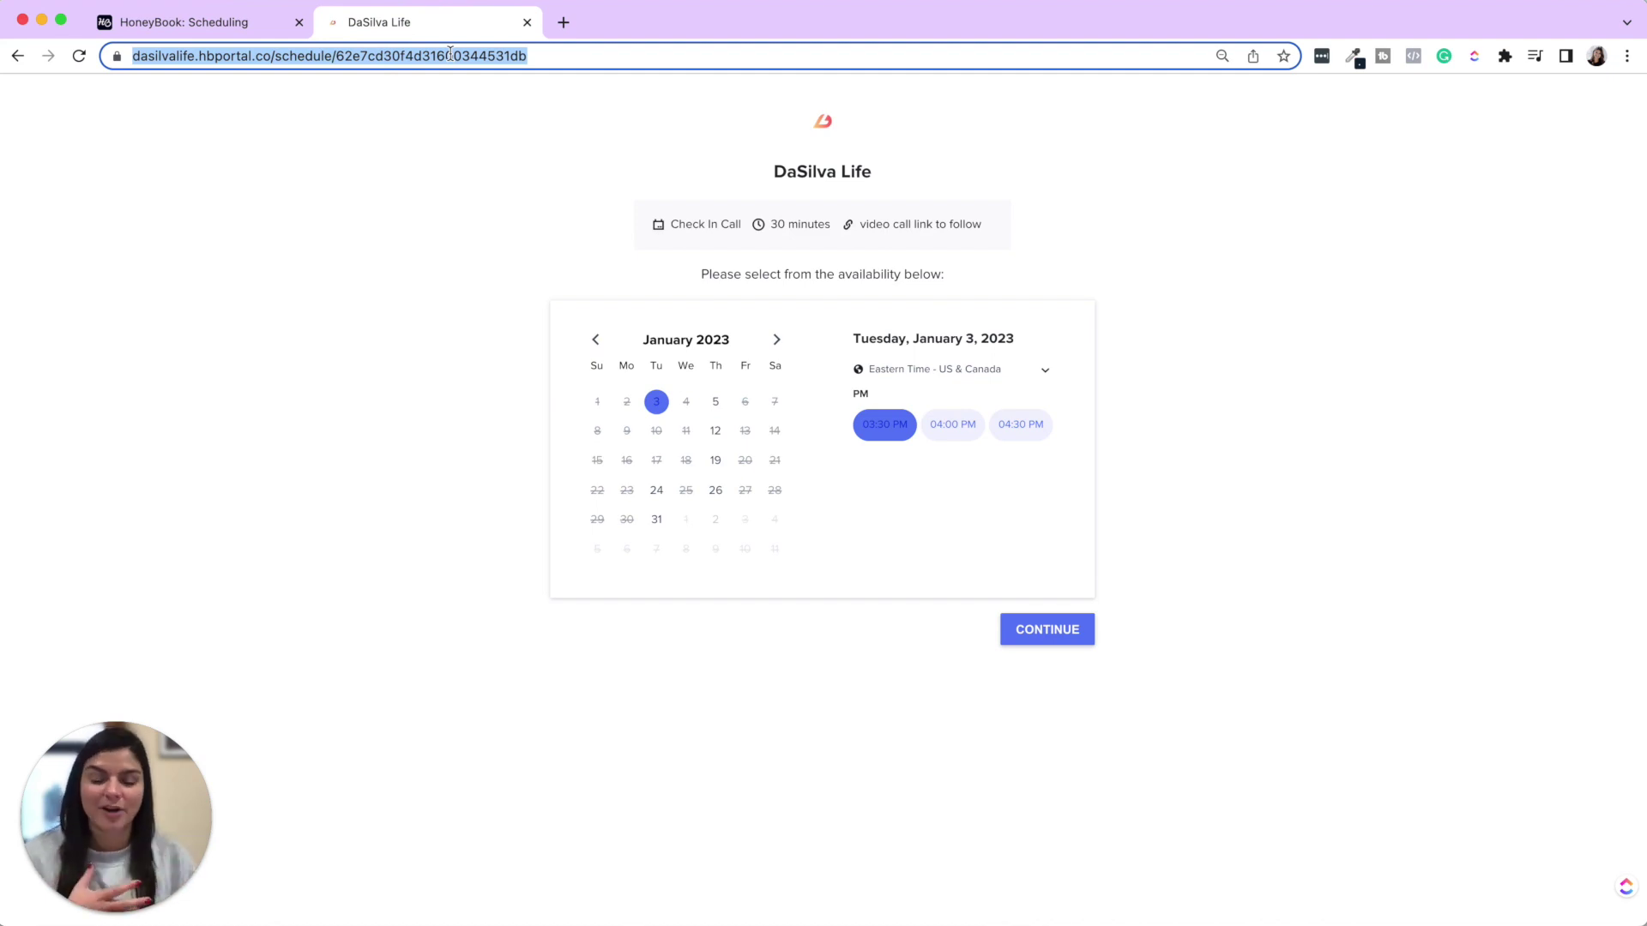
pyautogui.click(232, 23)
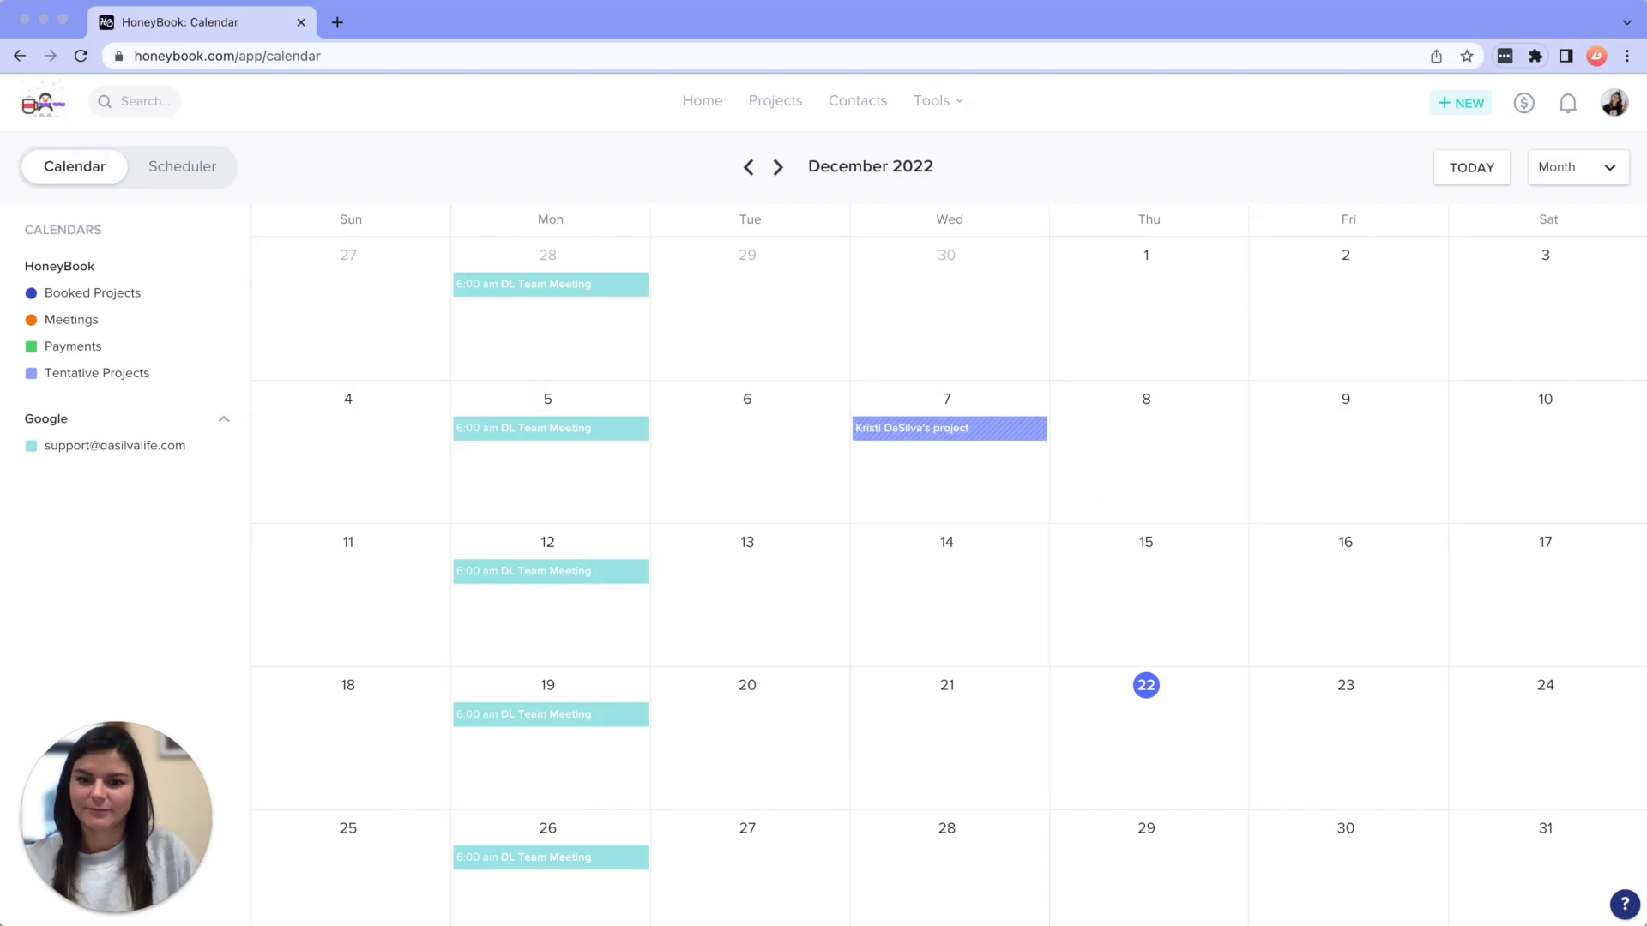
# Review the calendar's Google sync settings and close them unchanged.
pyautogui.click(128, 206)
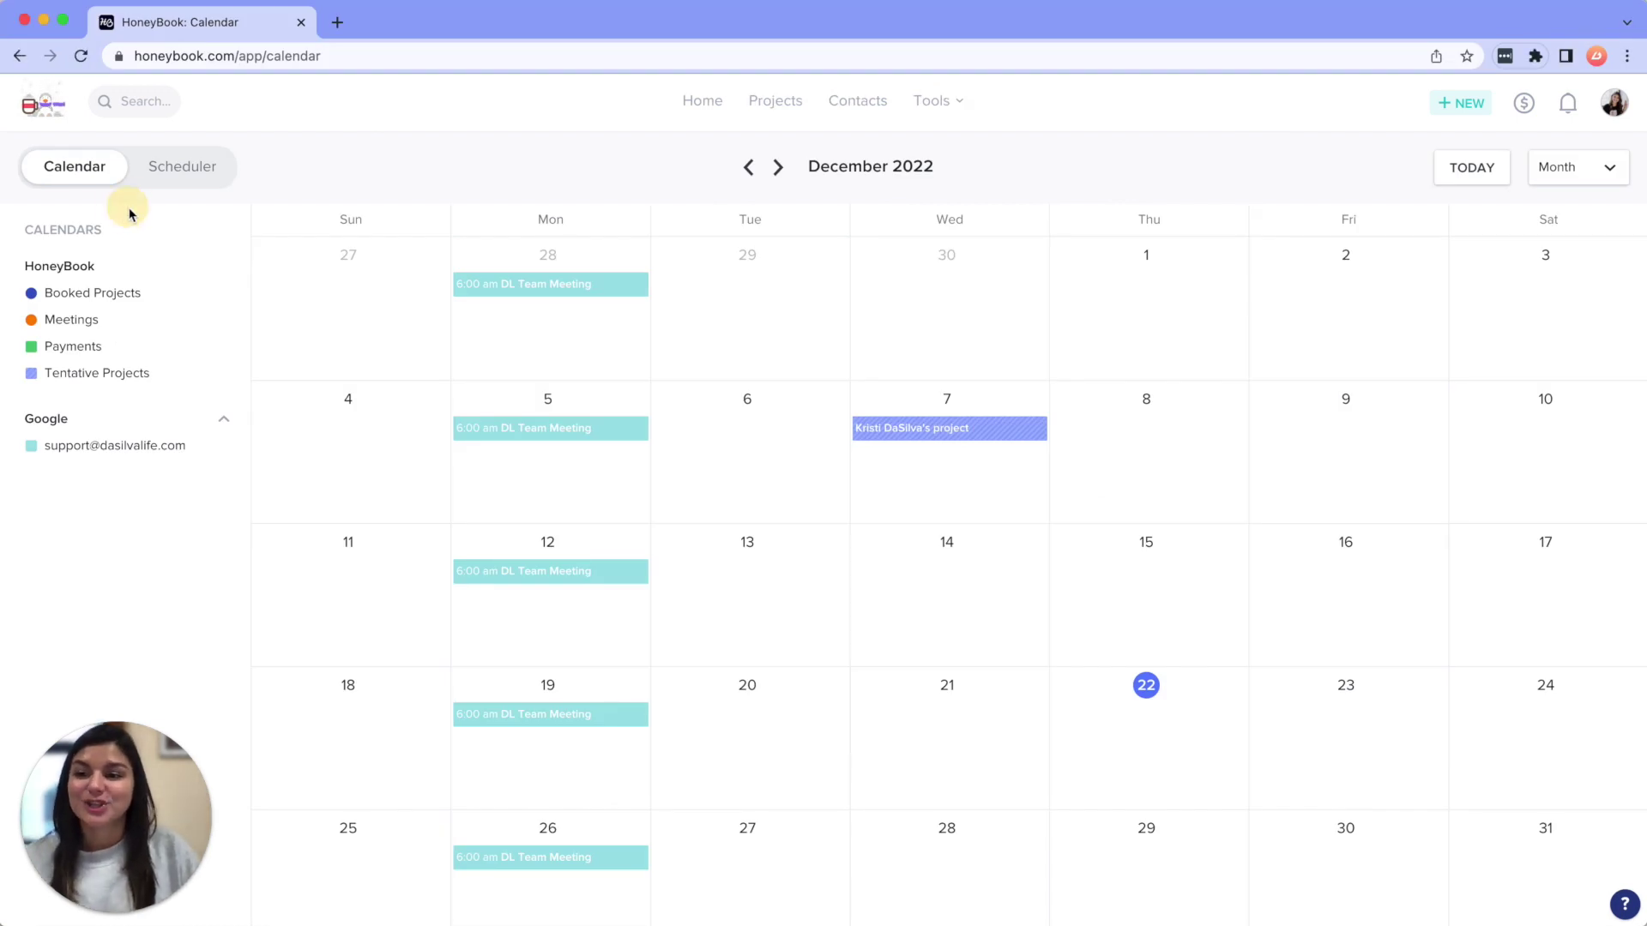
pyautogui.click(194, 420)
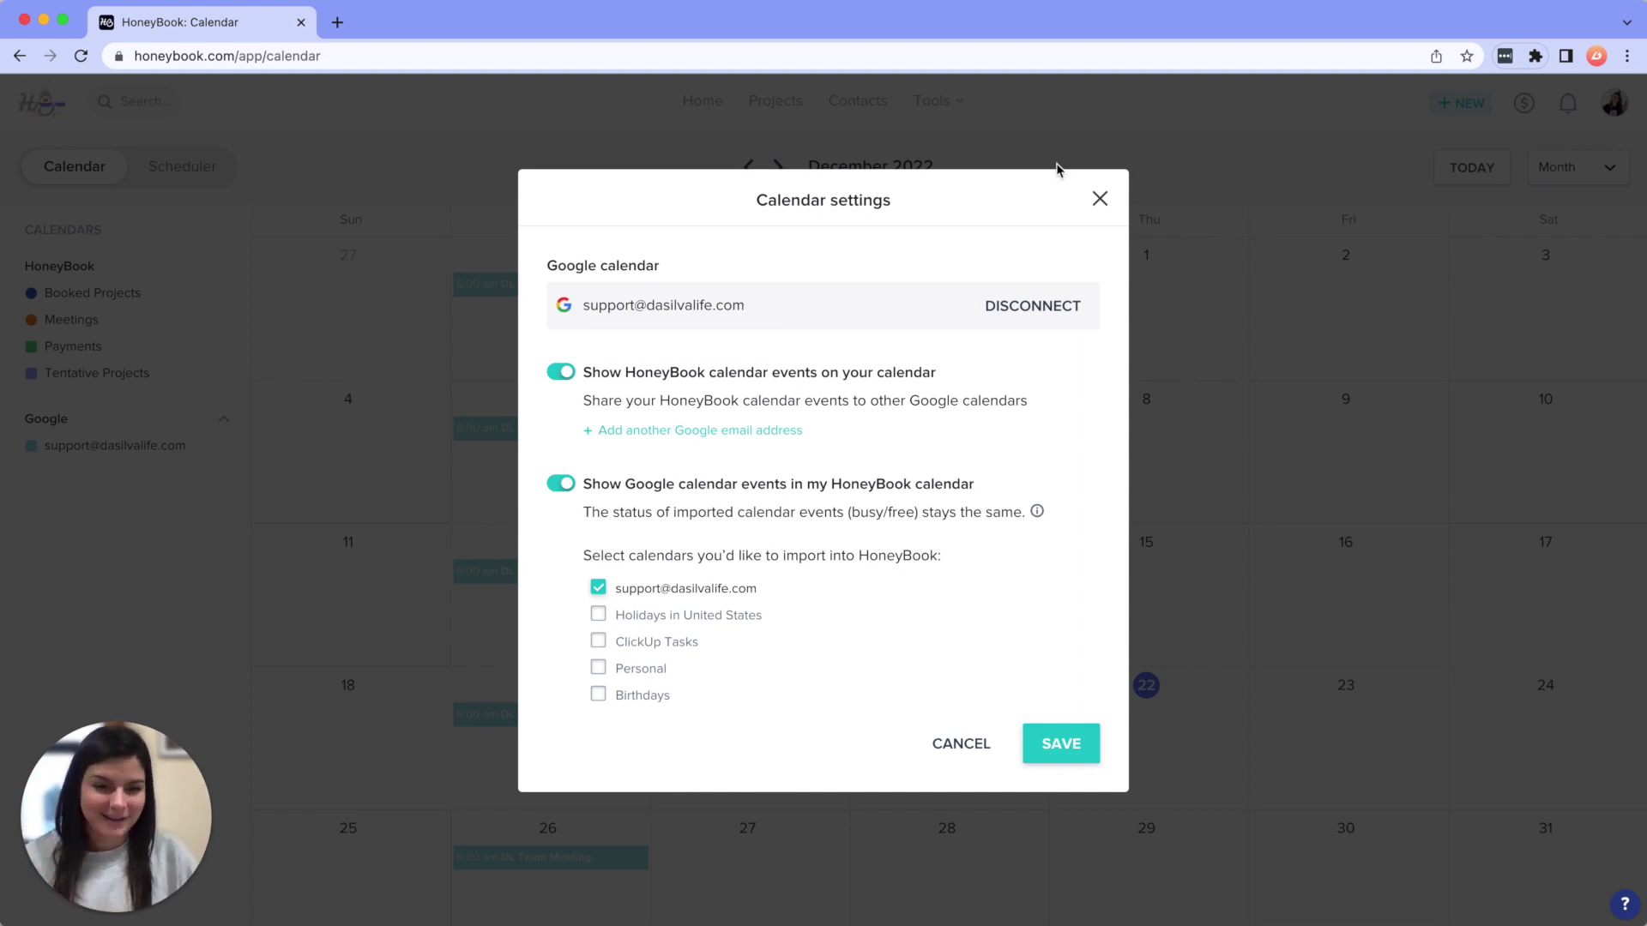
pyautogui.click(1100, 200)
# Go to Automations and review the action types available for the Offer Name Automation's first action, sending a smart file via email.
pyautogui.moveTo(944, 101)
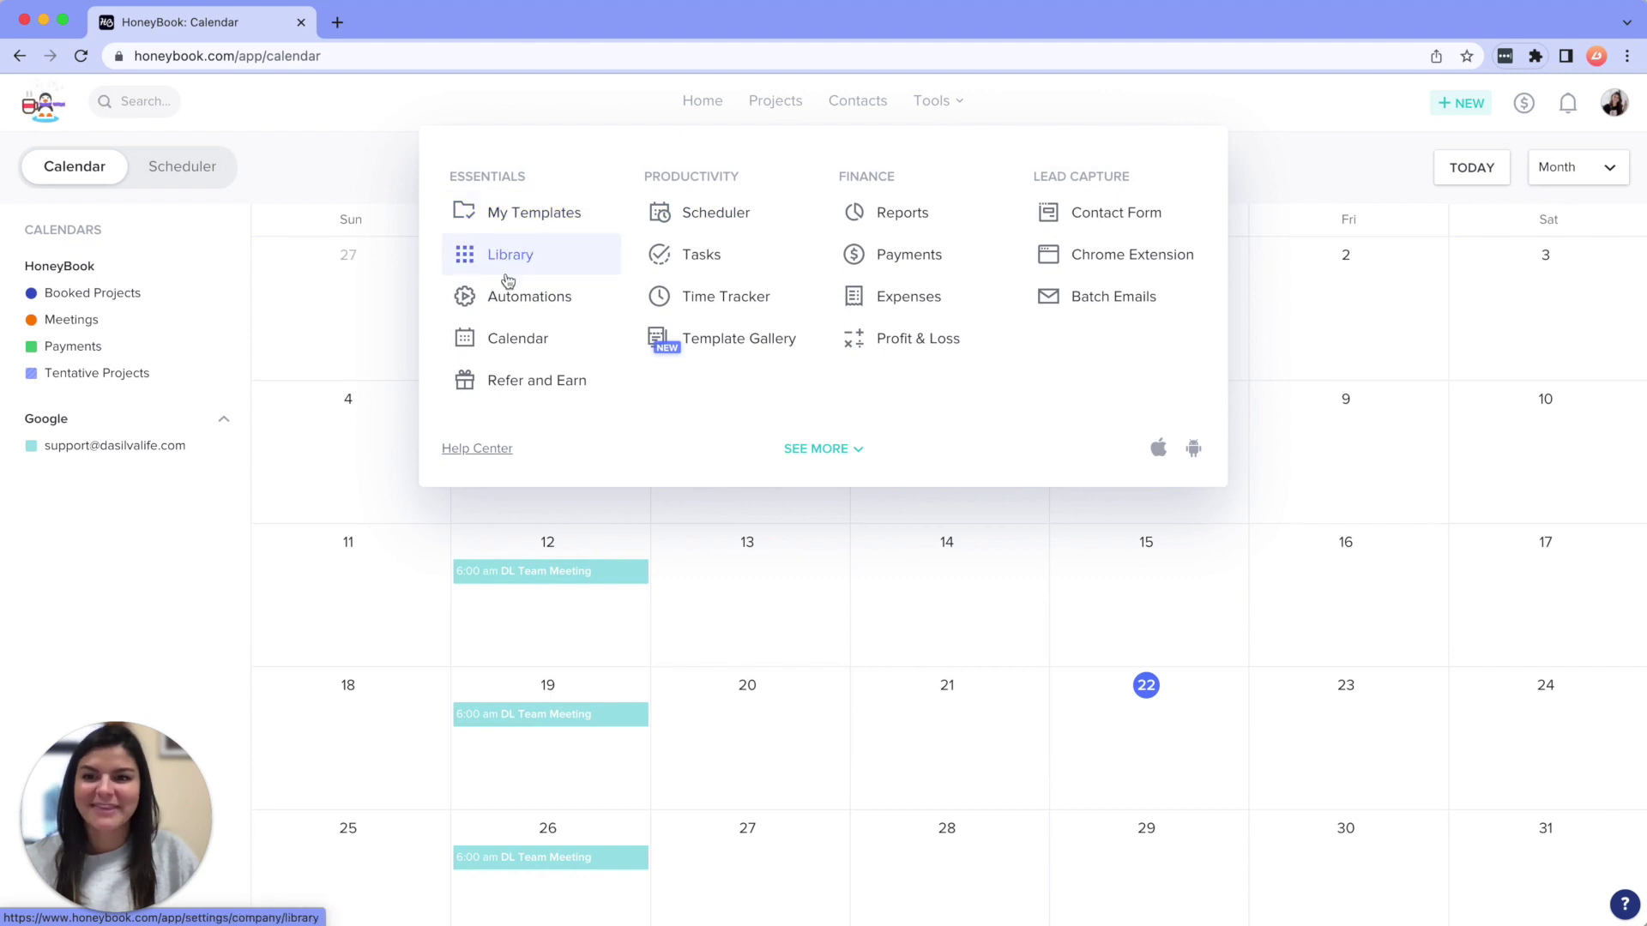
pyautogui.click(506, 300)
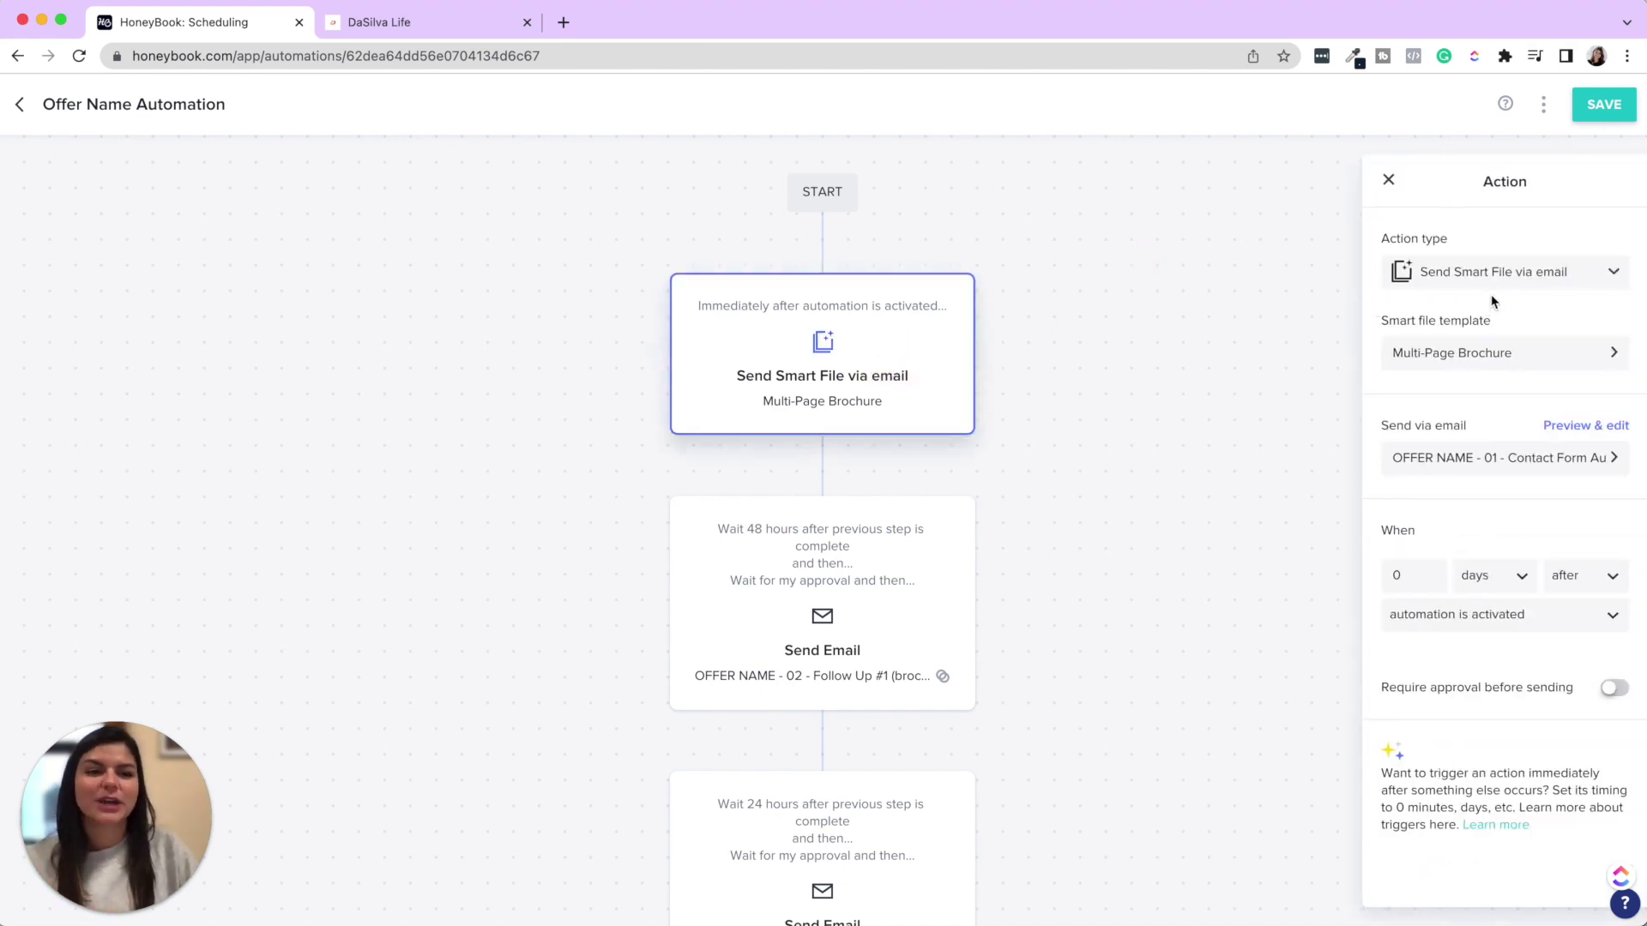
pyautogui.click(1490, 279)
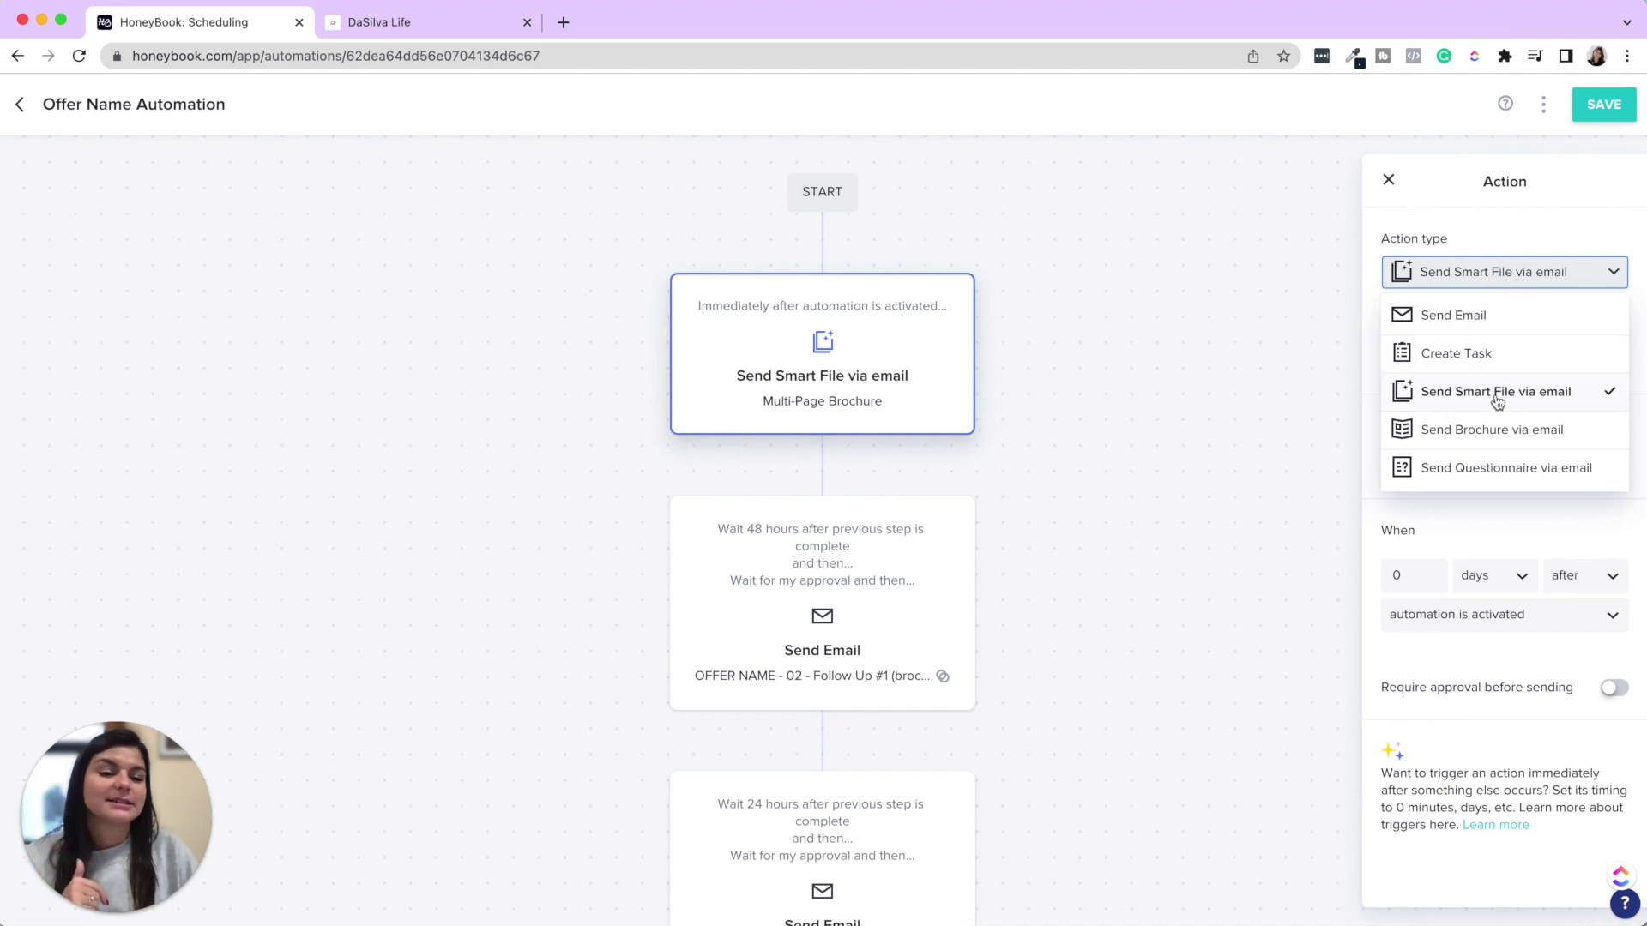
pyautogui.click(1363, 425)
pyautogui.click(960, 338)
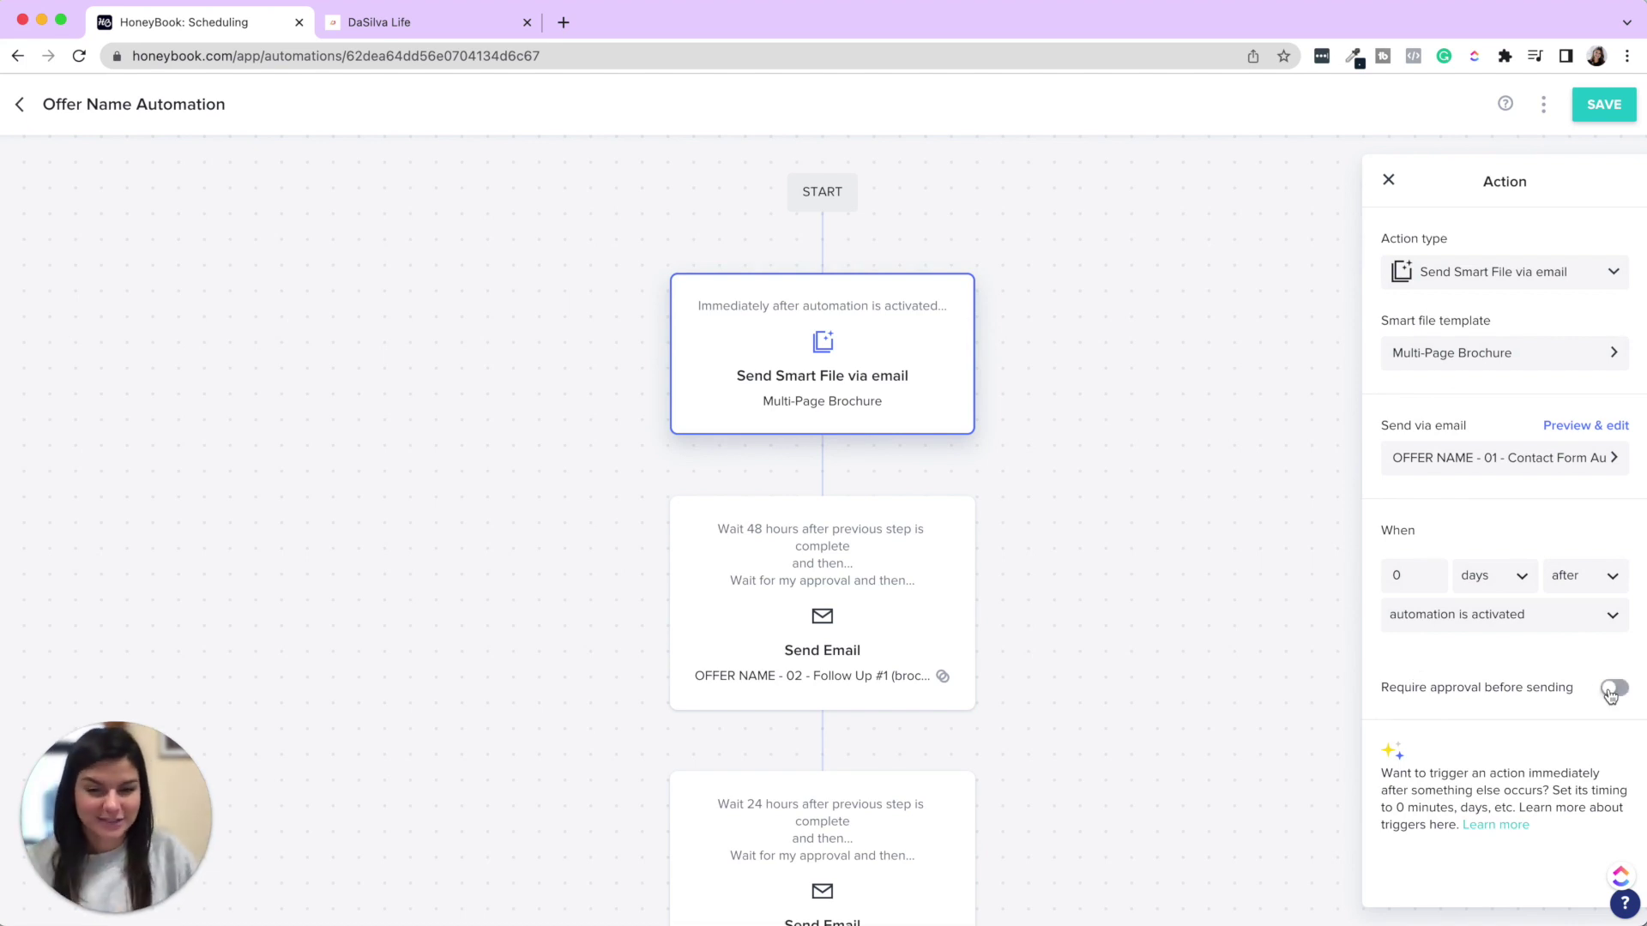
pyautogui.click(1389, 179)
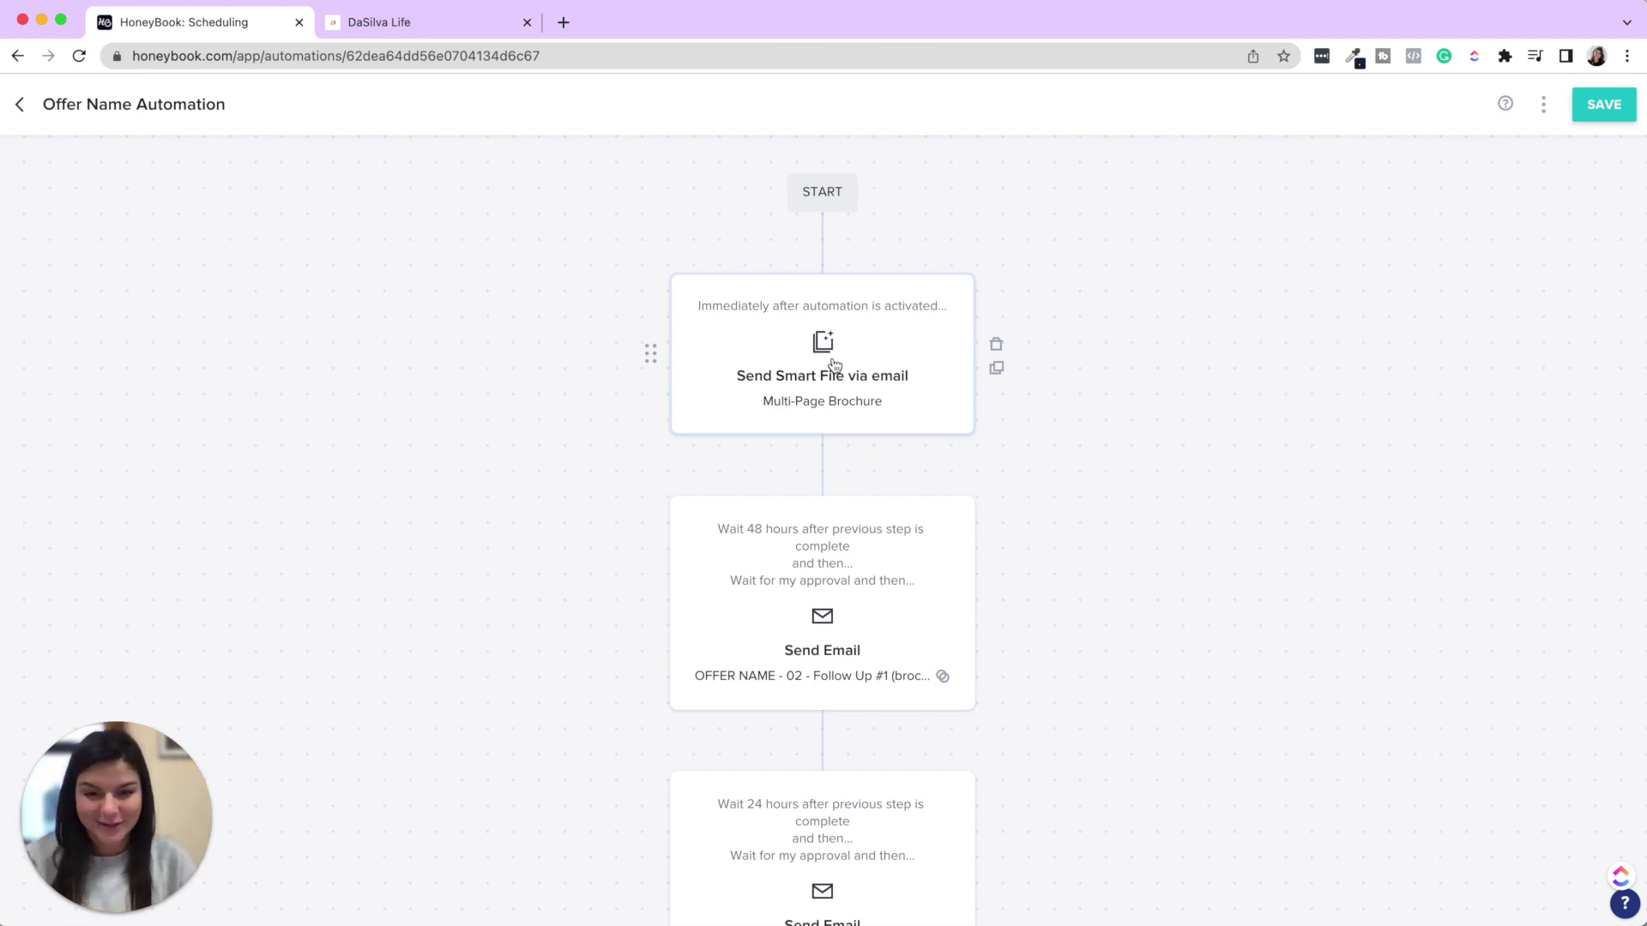
# Examine the Offer Name Automation's follow-up emails and tasks down to the Welcome Email.
pyautogui.scroll(-3, 834, 364)
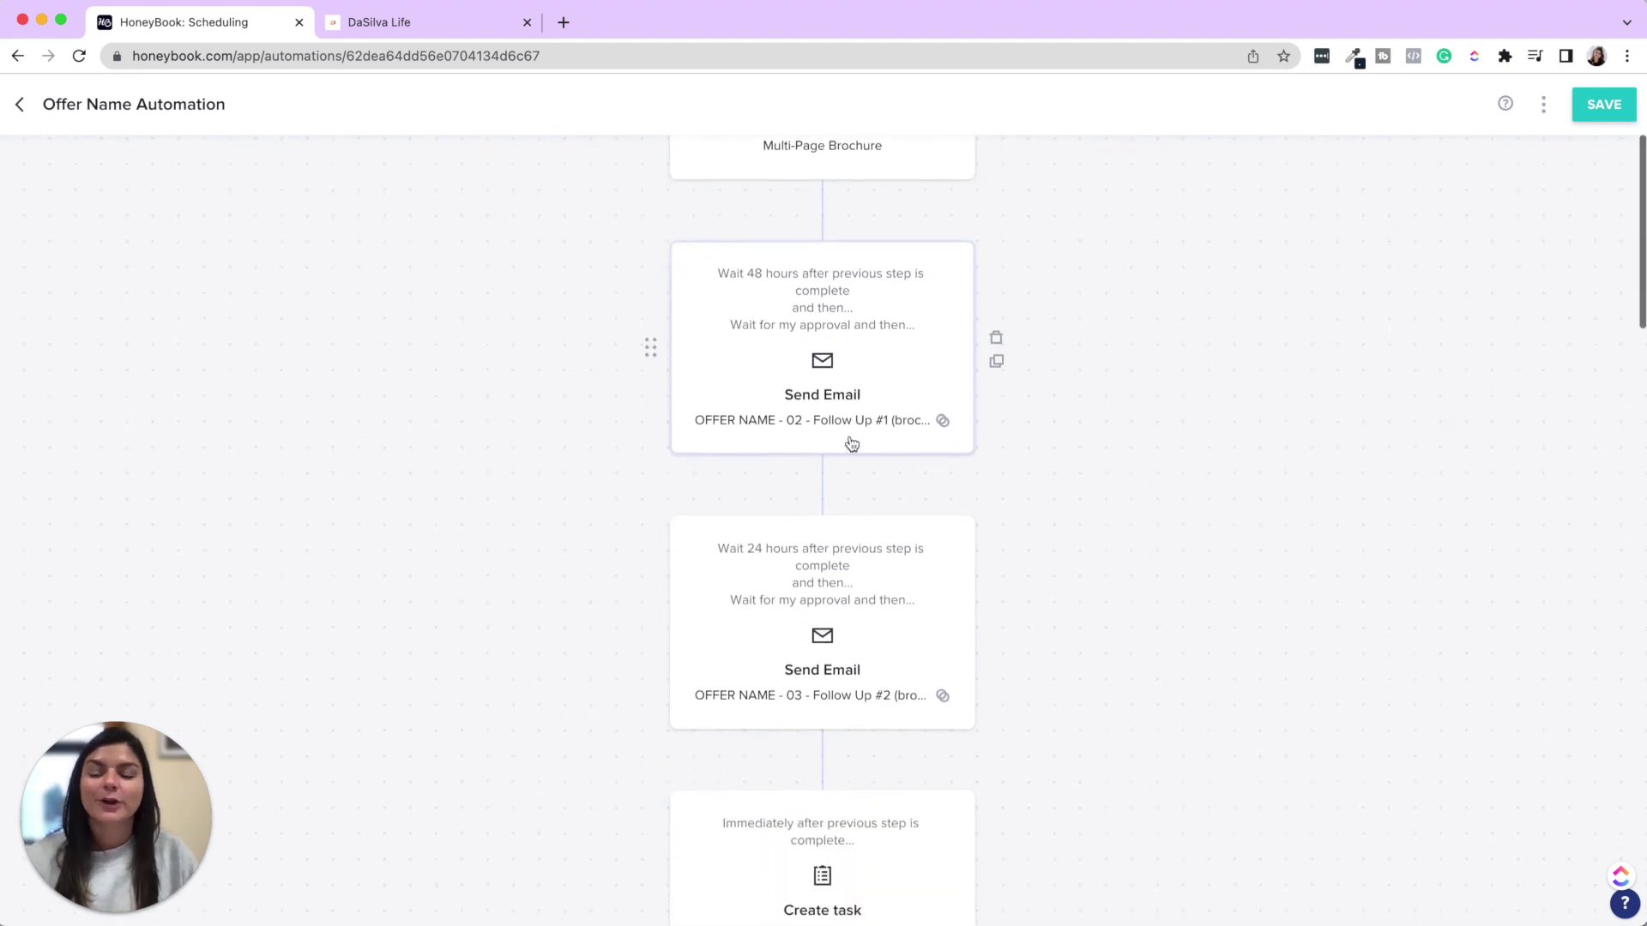
pyautogui.scroll(-1, 852, 443)
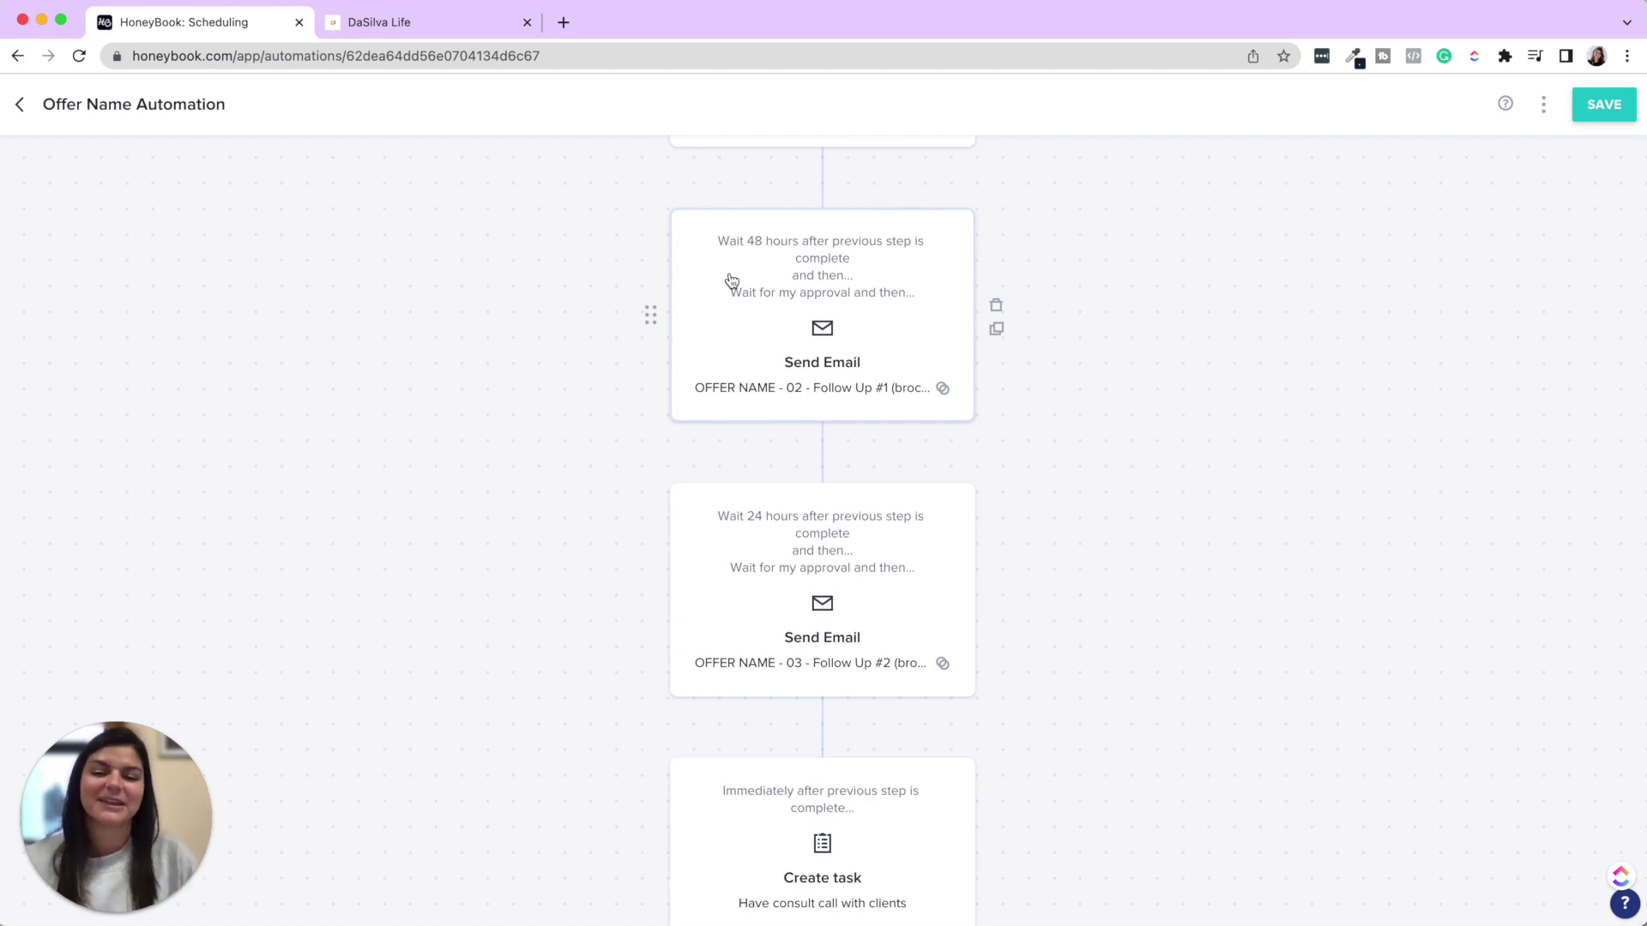
pyautogui.scroll(-5, 731, 281)
pyautogui.scroll(-5, 767, 322)
pyautogui.scroll(-7, 766, 319)
pyautogui.scroll(-1, 873, 459)
# Inspect the timing trigger options of the Welcome Email action and close its settings unchanged.
pyautogui.click(804, 483)
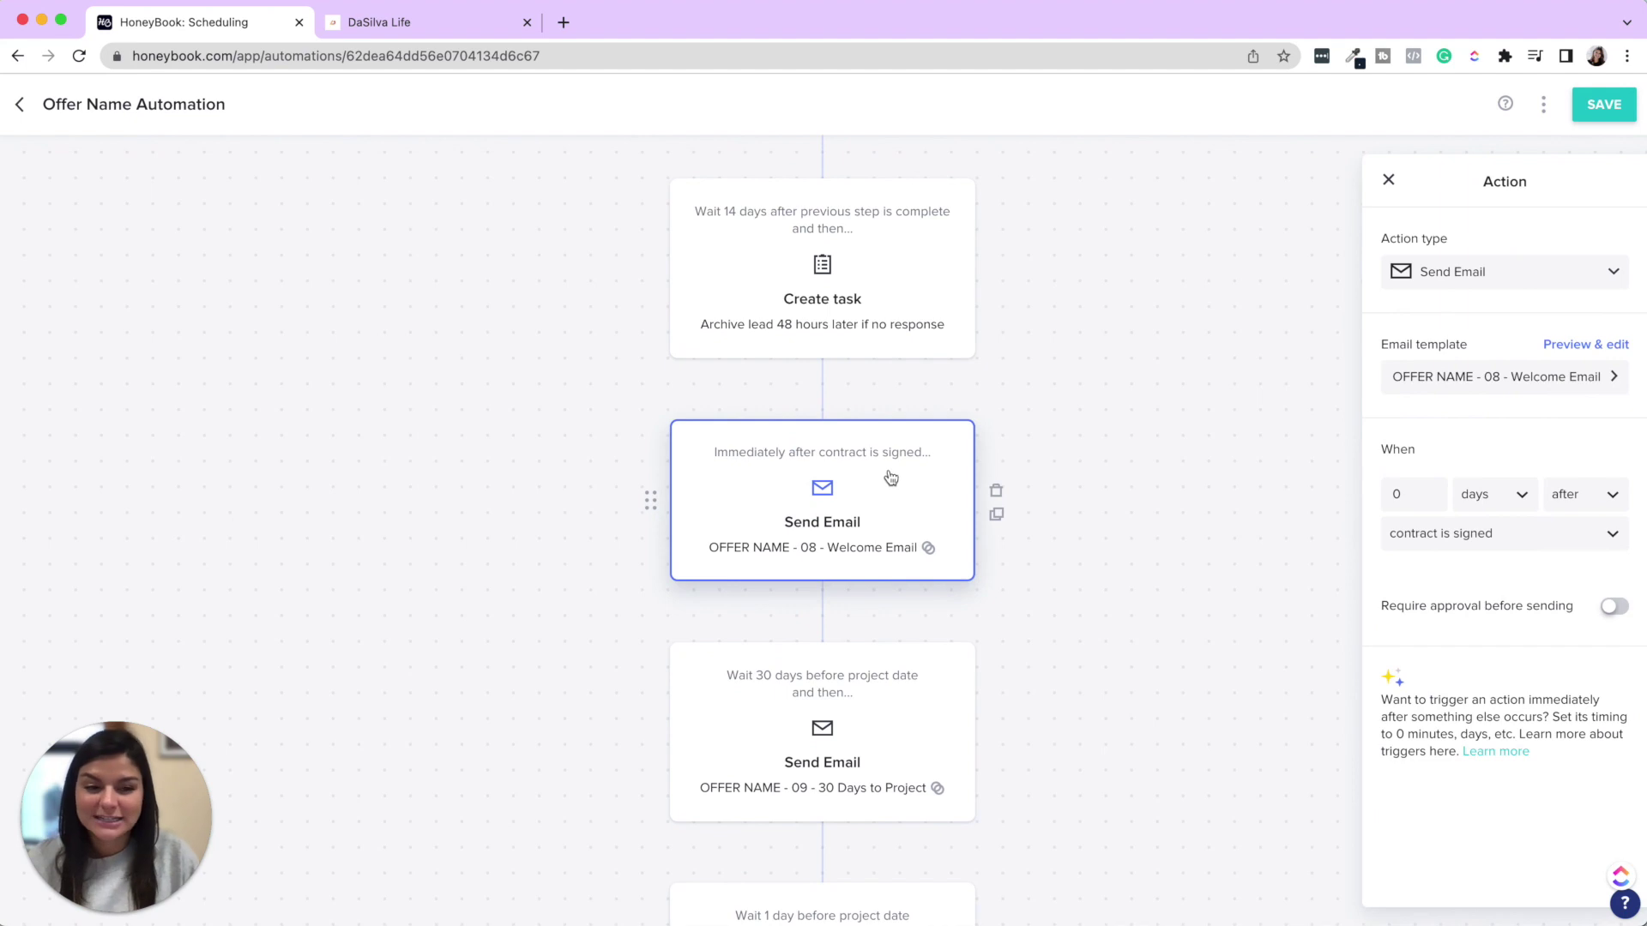
pyautogui.click(1437, 536)
pyautogui.scroll(-2, 1511, 680)
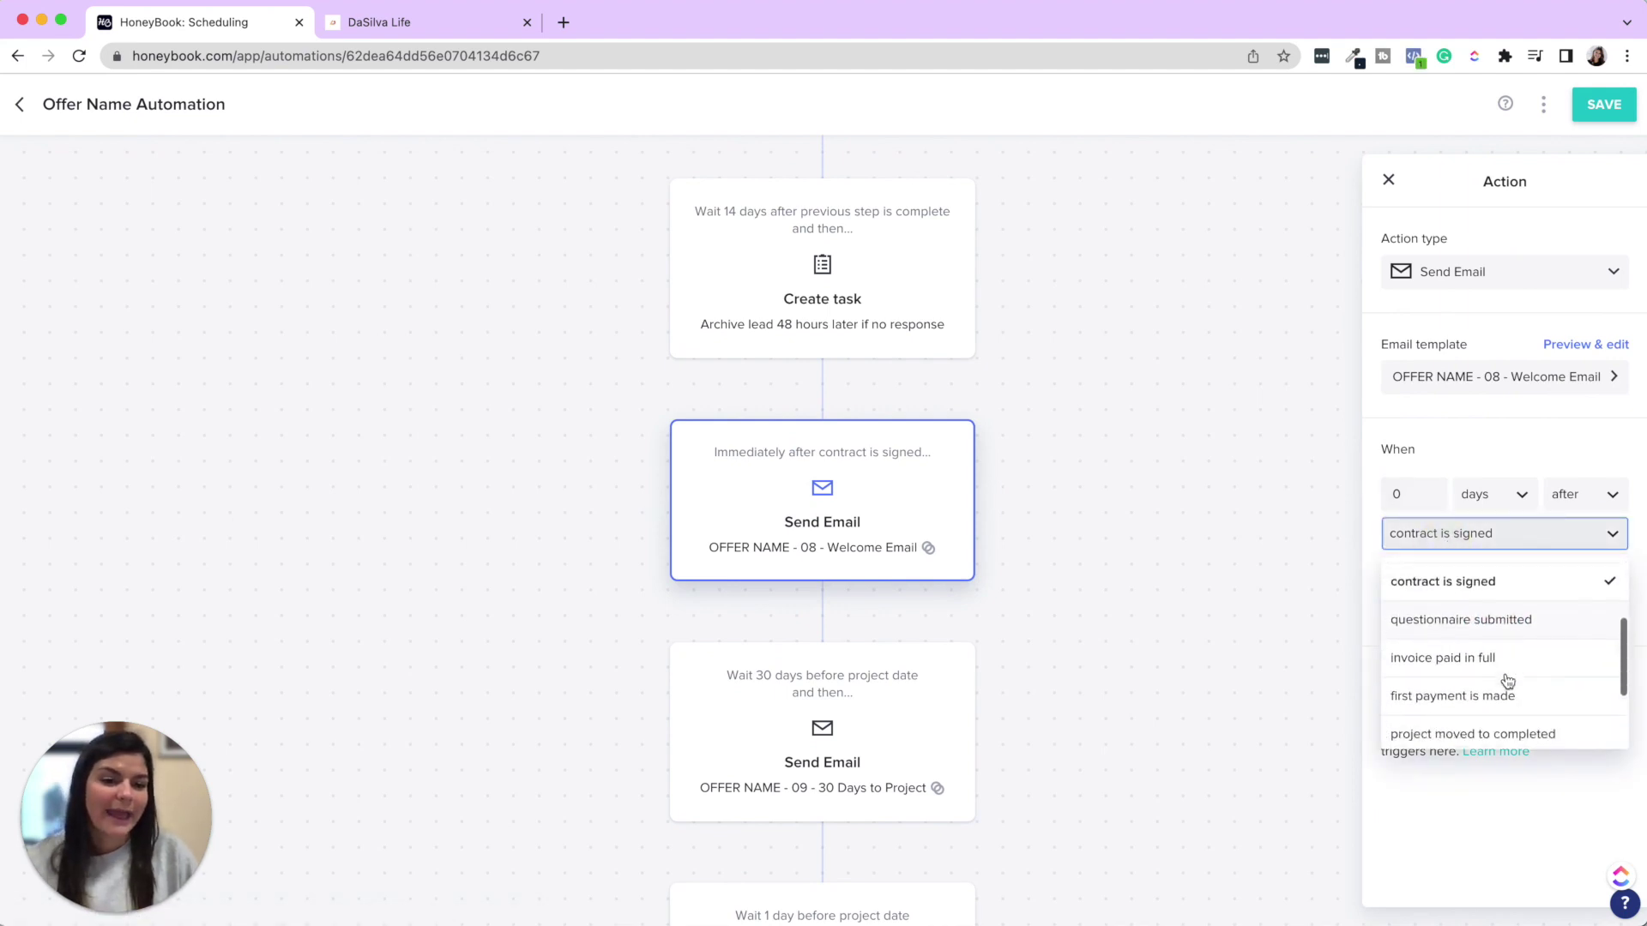
pyautogui.click(1246, 683)
pyautogui.click(1229, 682)
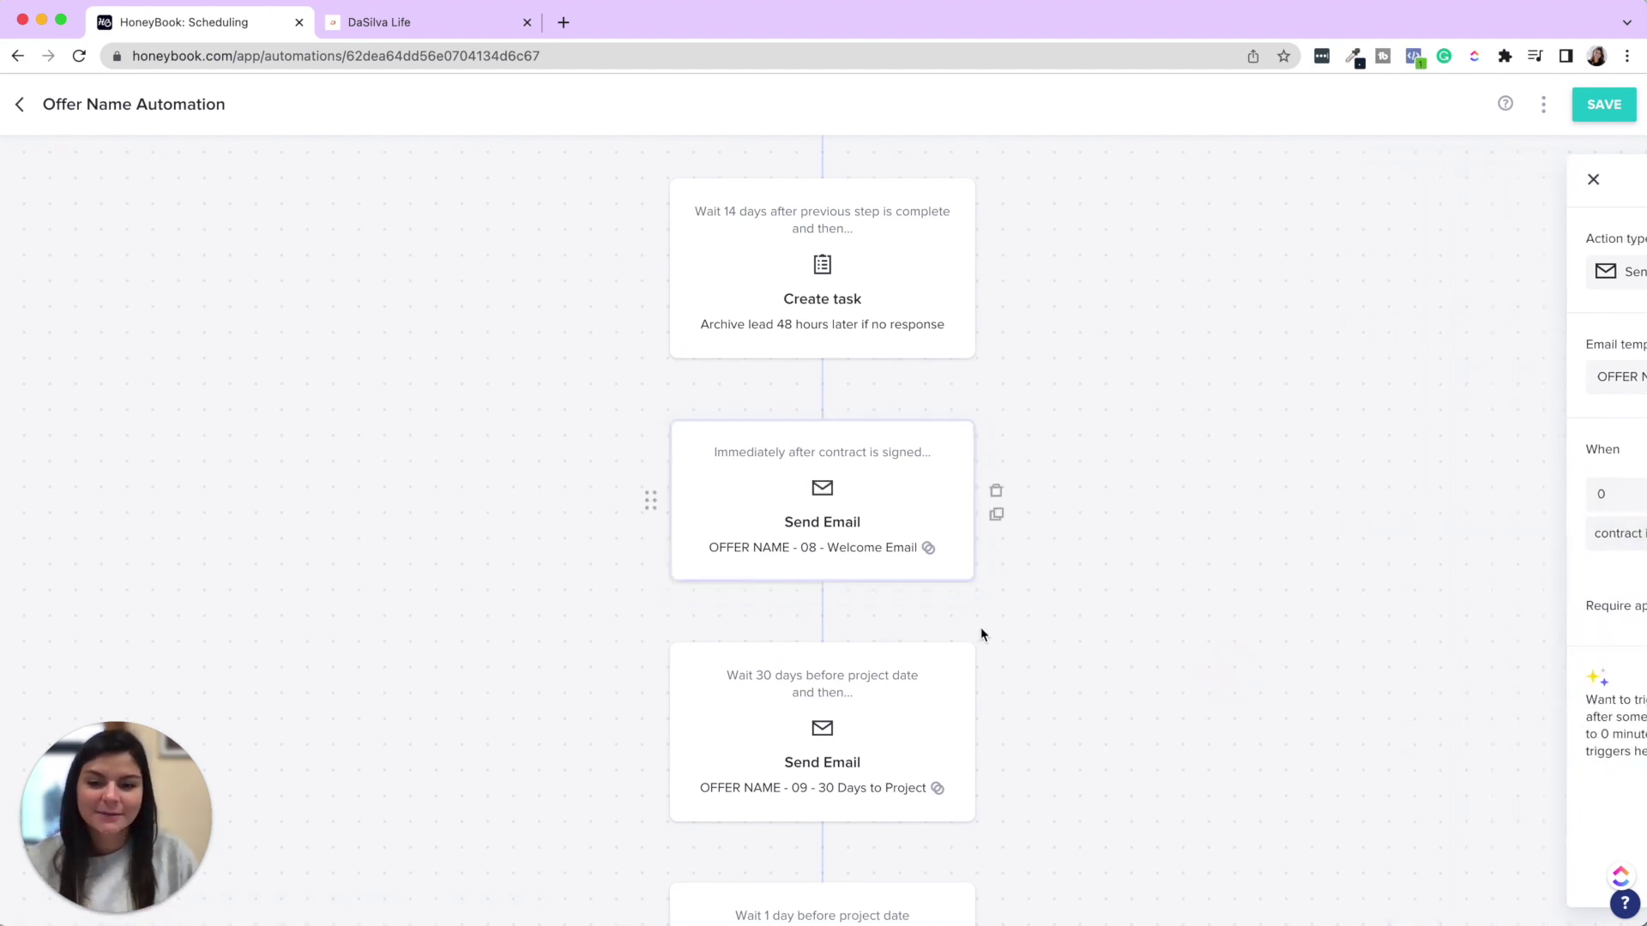
# Review the automation's remaining project-date emails, testimonial request and final task through to the end of the workflow.
pyautogui.scroll(-3, 981, 634)
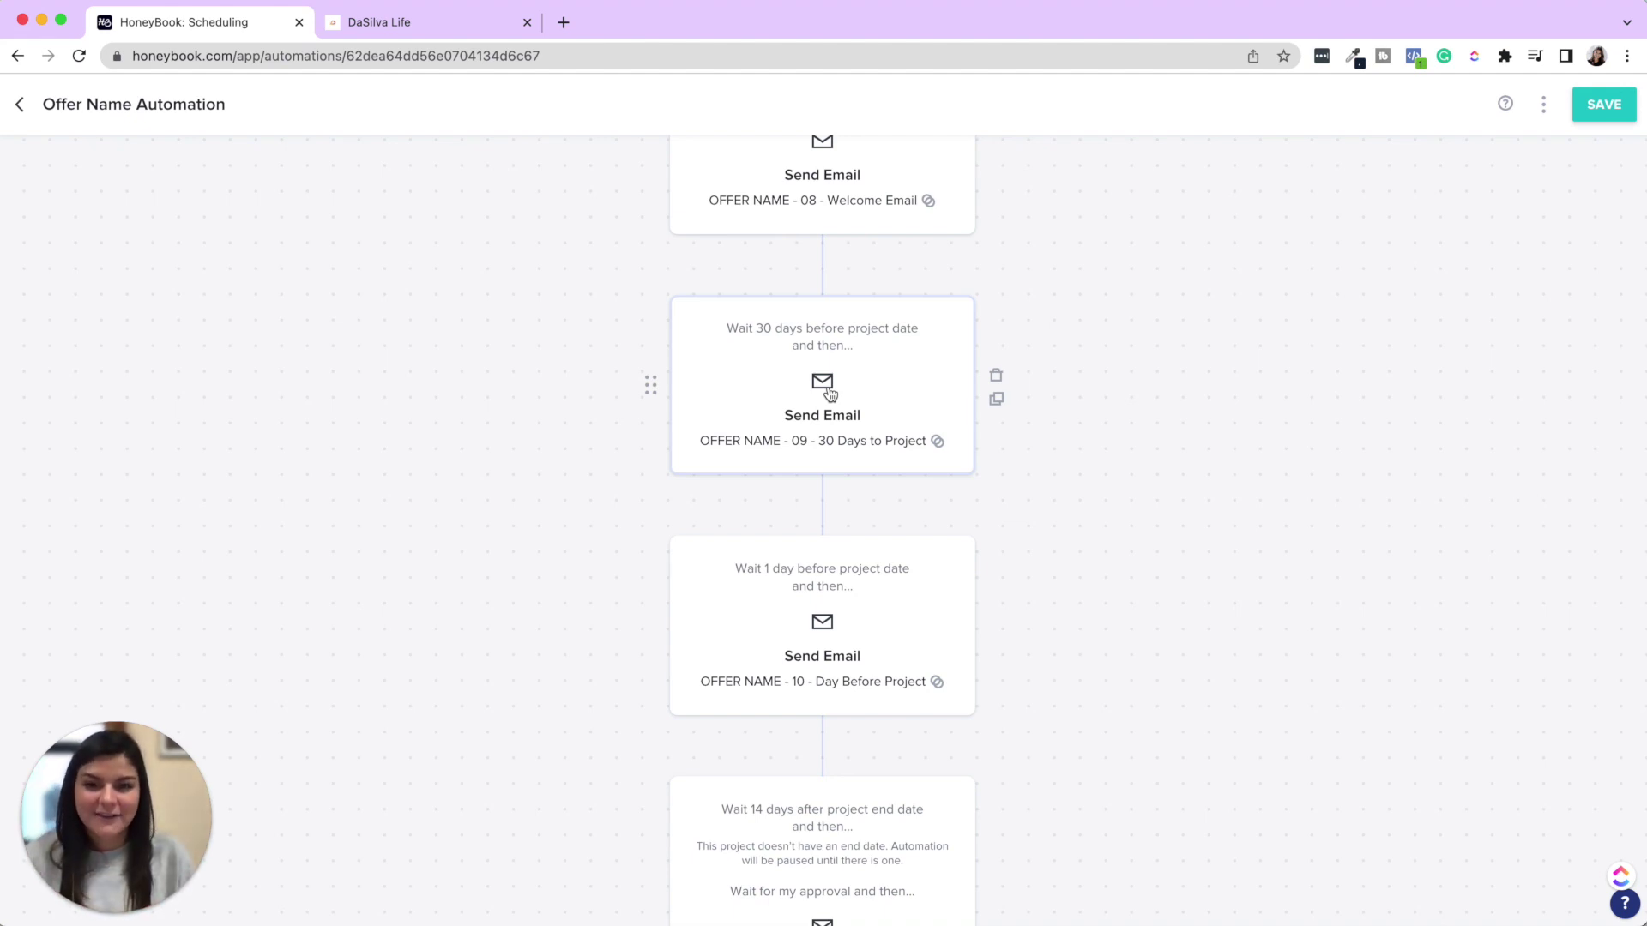
pyautogui.scroll(-3, 829, 392)
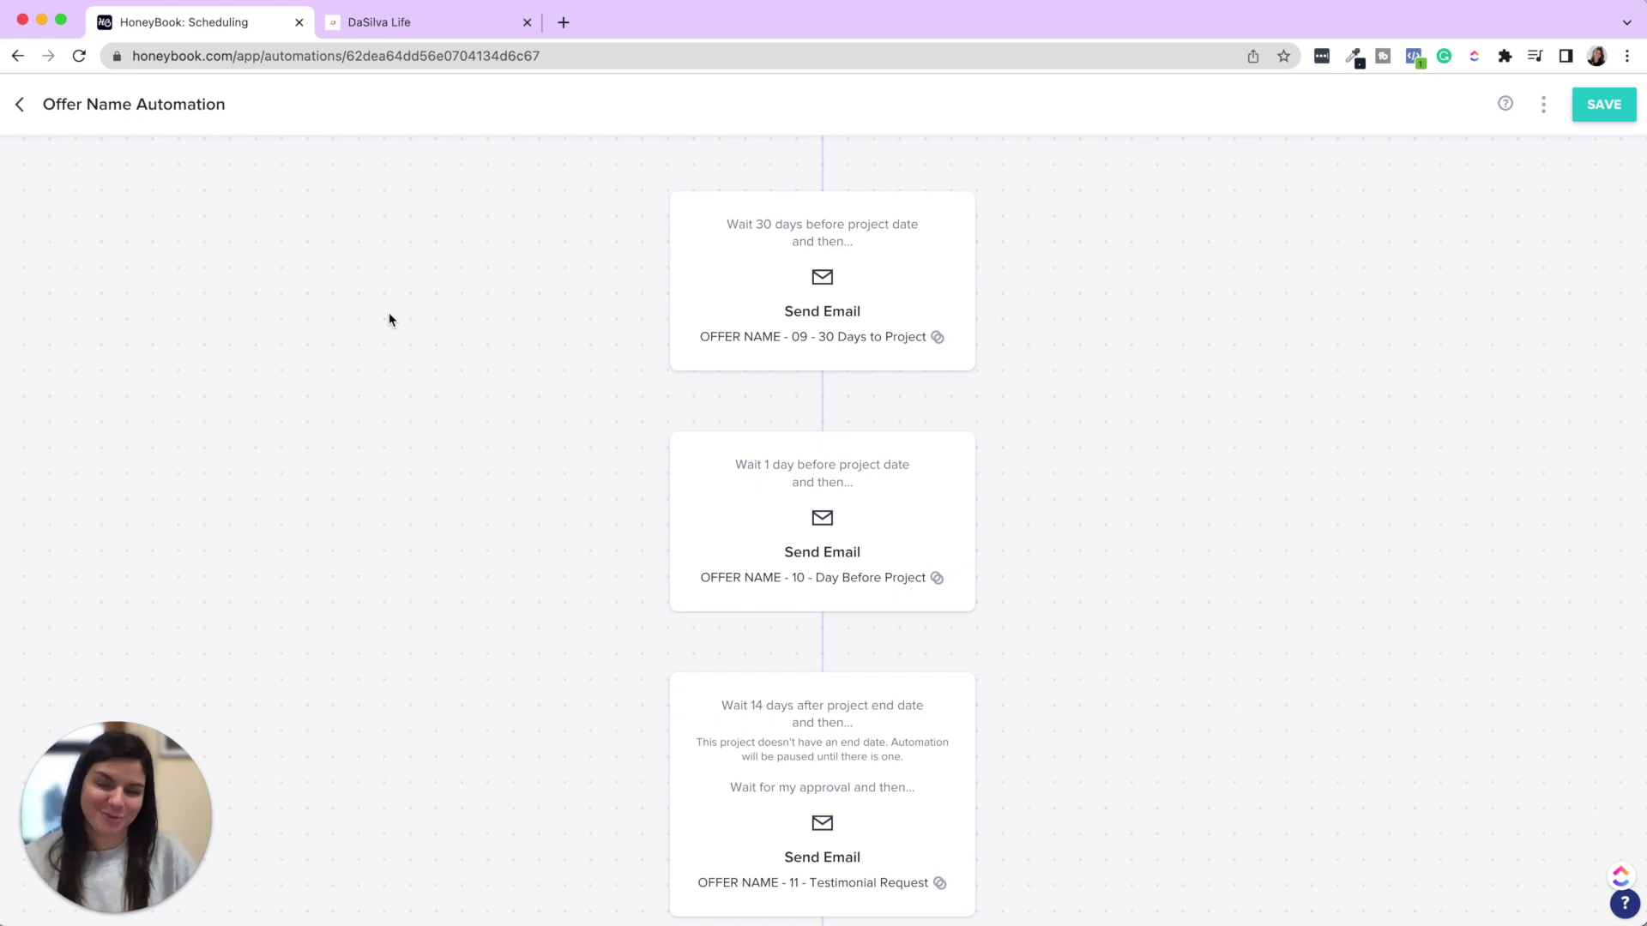
pyautogui.scroll(-3, 388, 319)
pyautogui.scroll(20, 389, 319)
pyautogui.scroll(-20, 389, 320)
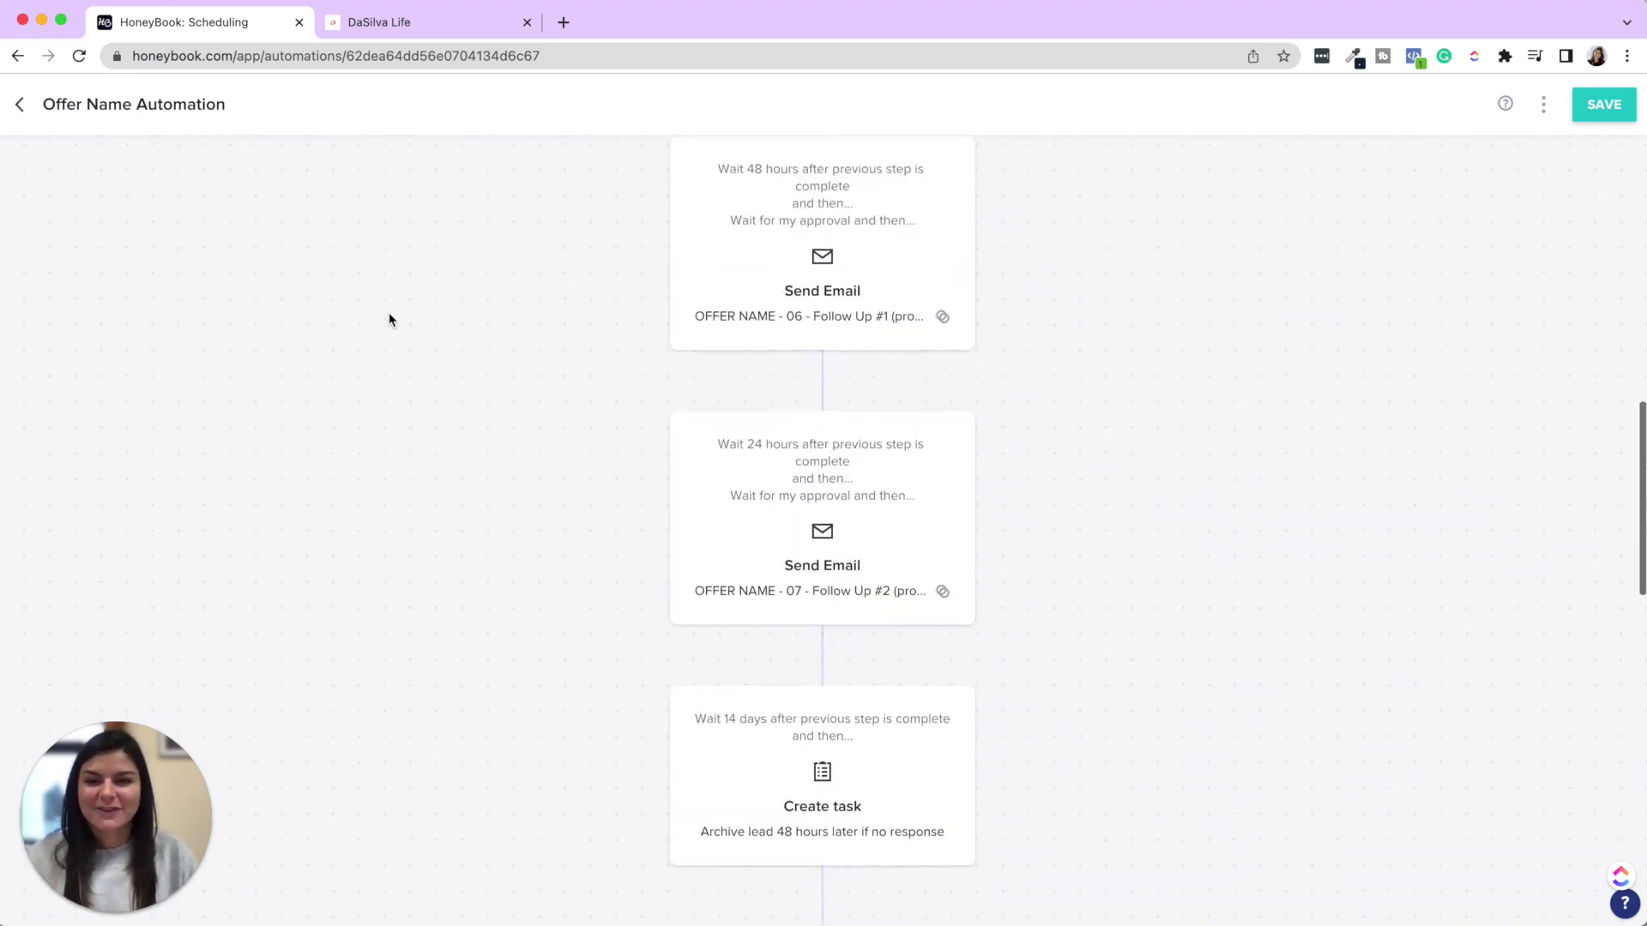
pyautogui.scroll(-6, 388, 312)
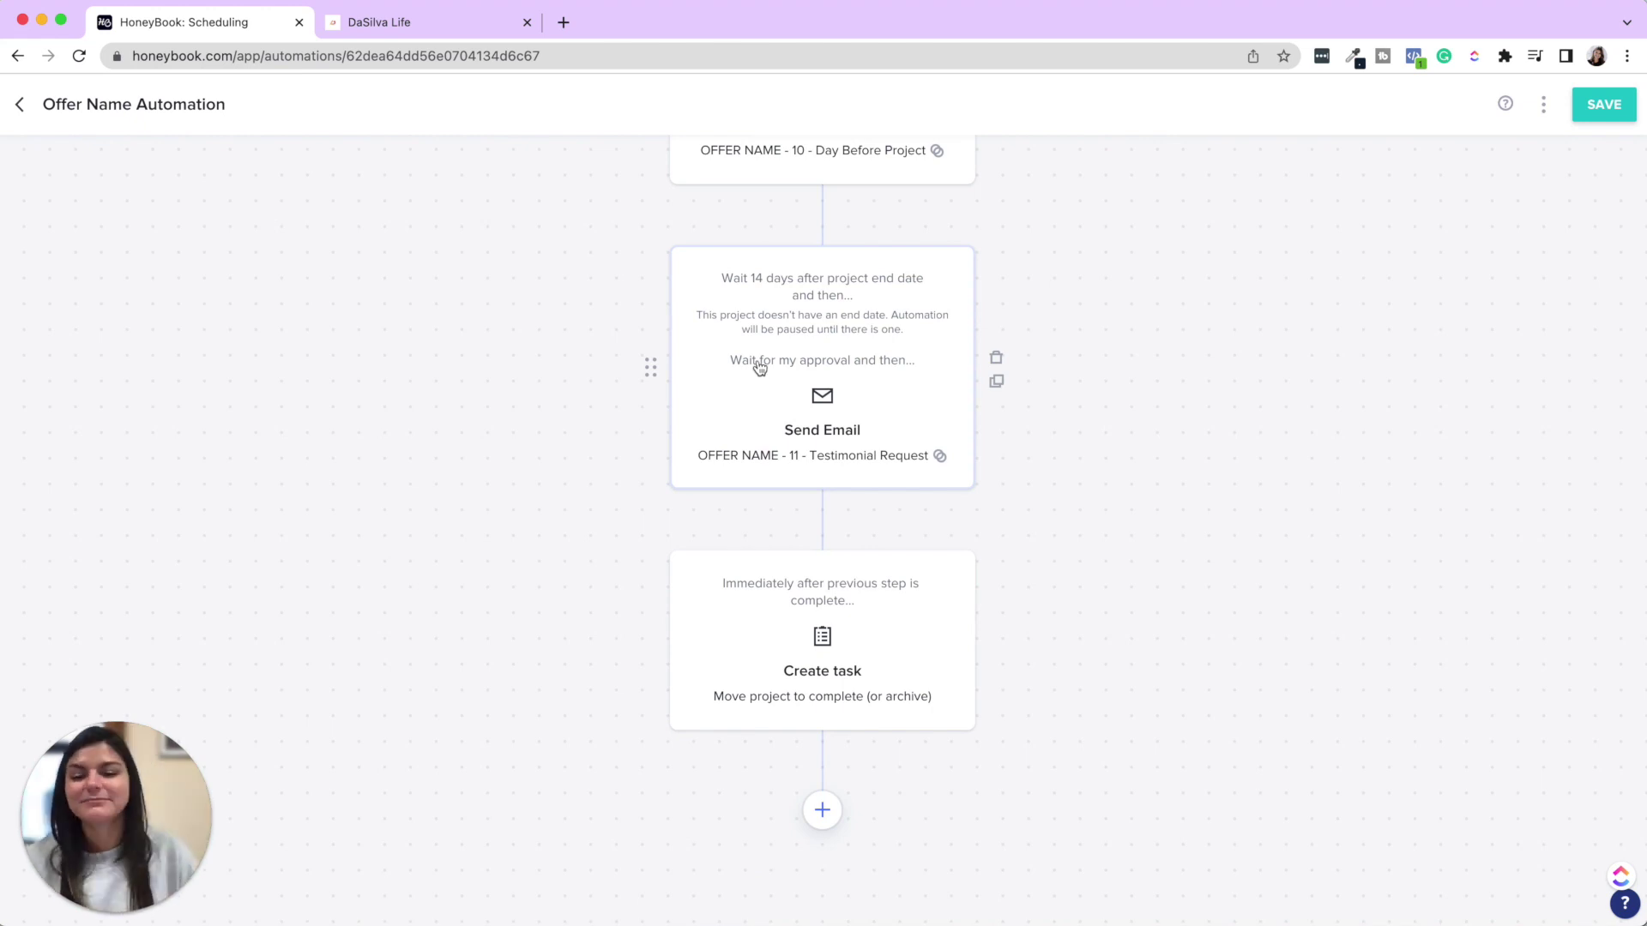
# Leave the Offer Name Automation, go to Company Settings and review the company brand elements, header image and smart file theme sections.
pyautogui.scroll(-1, 754, 377)
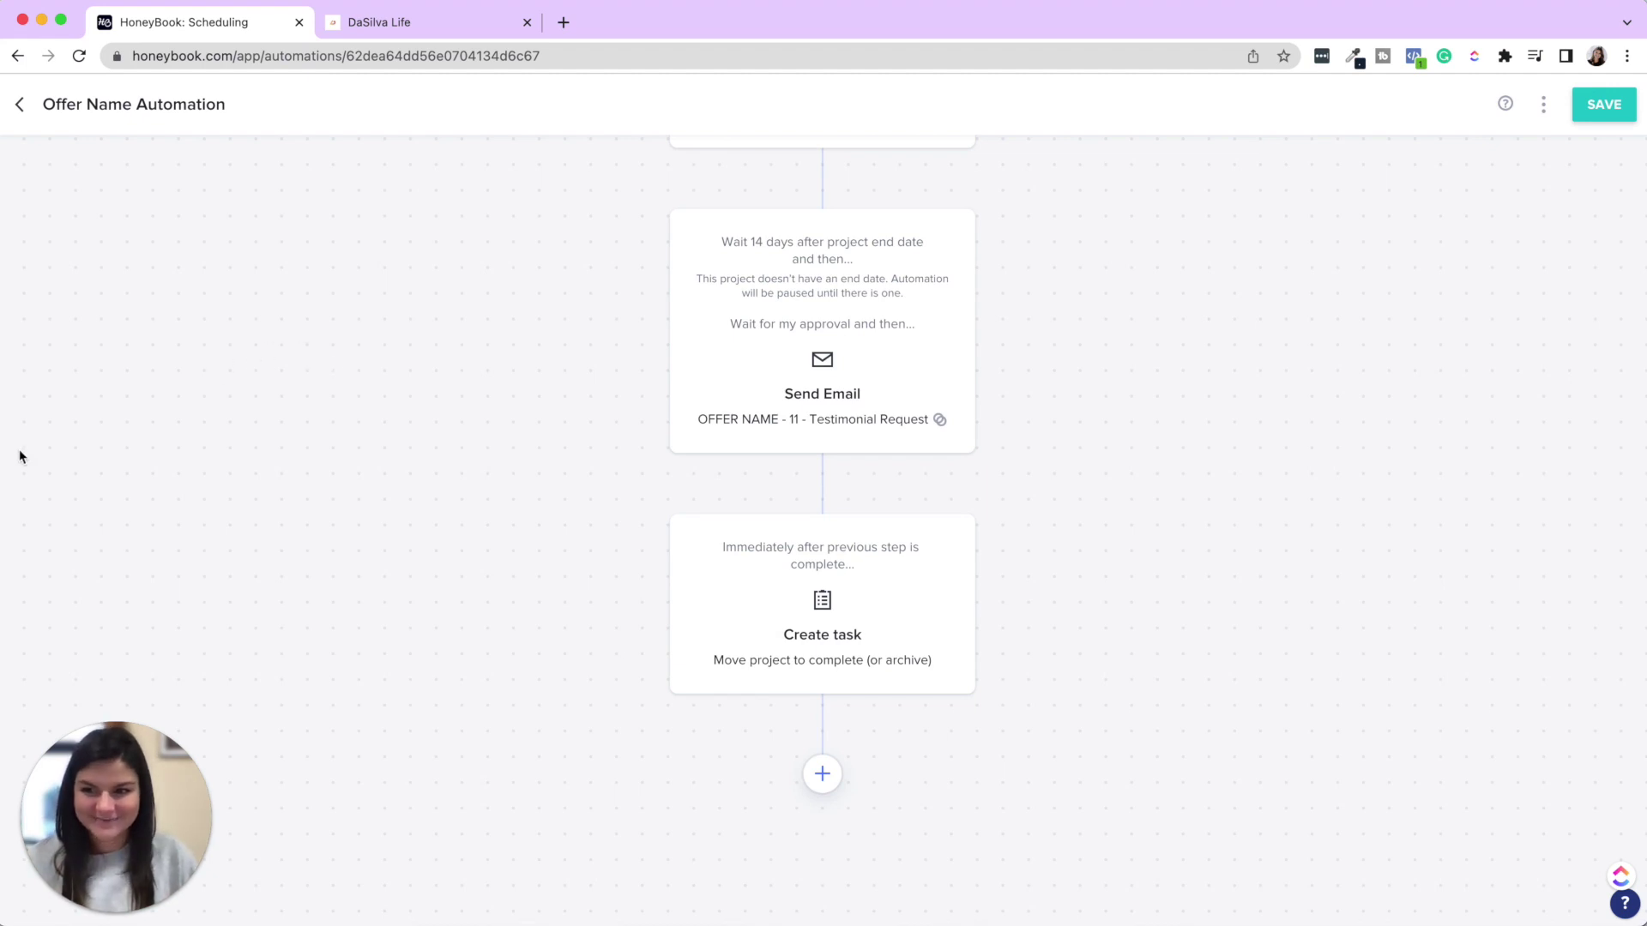
pyautogui.click(20, 106)
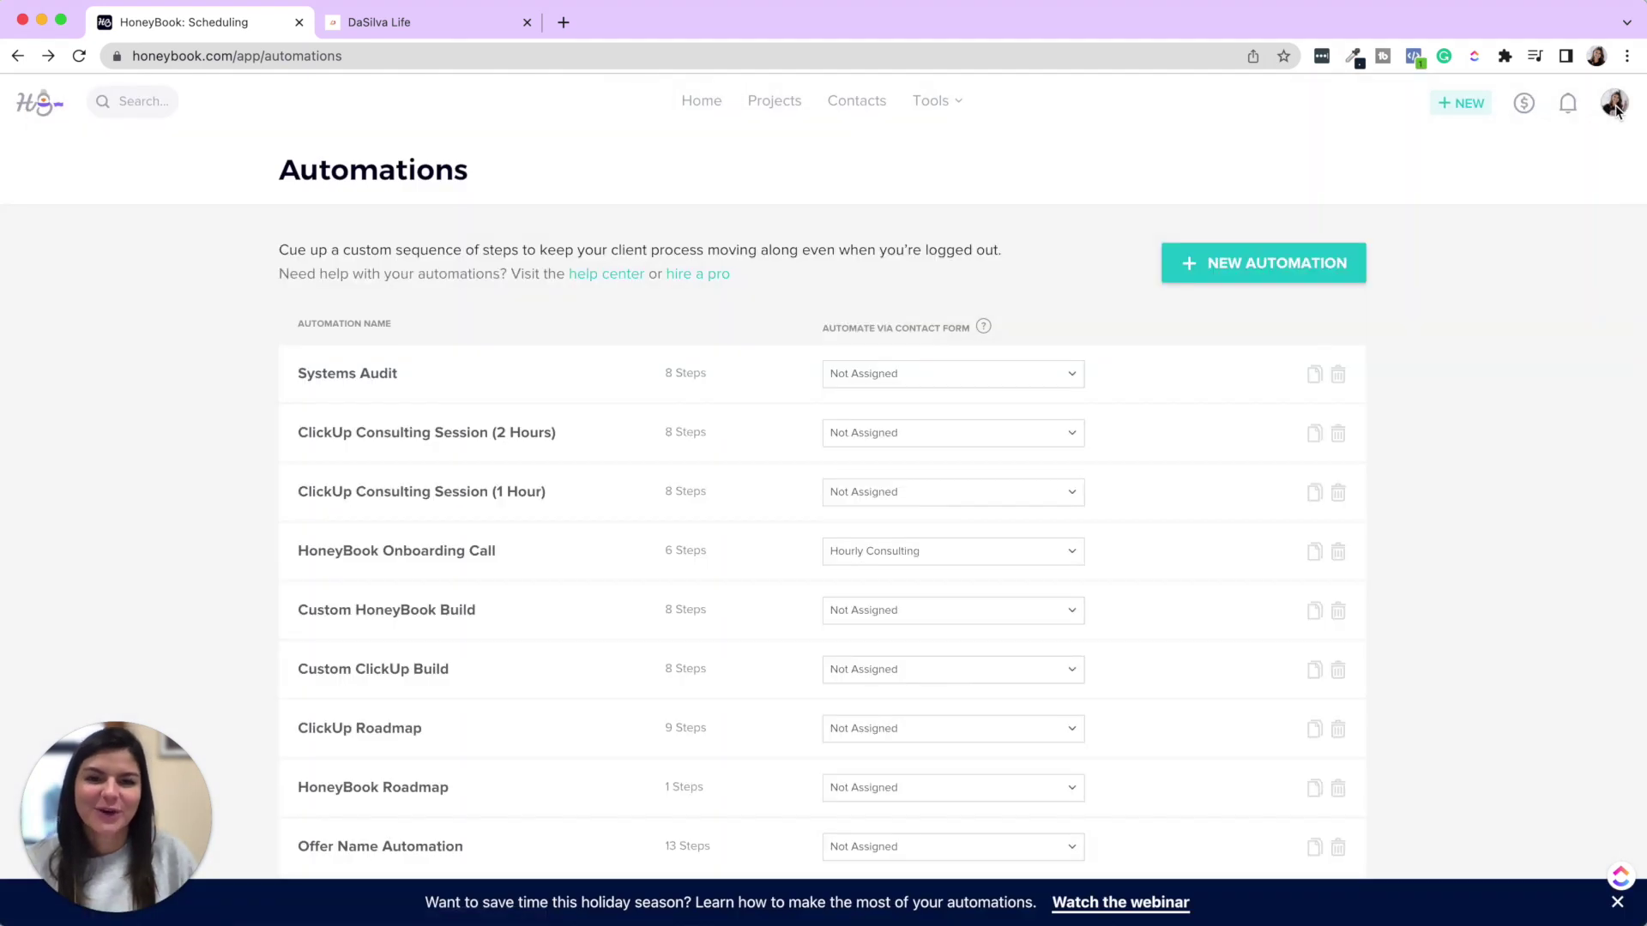
pyautogui.click(1614, 104)
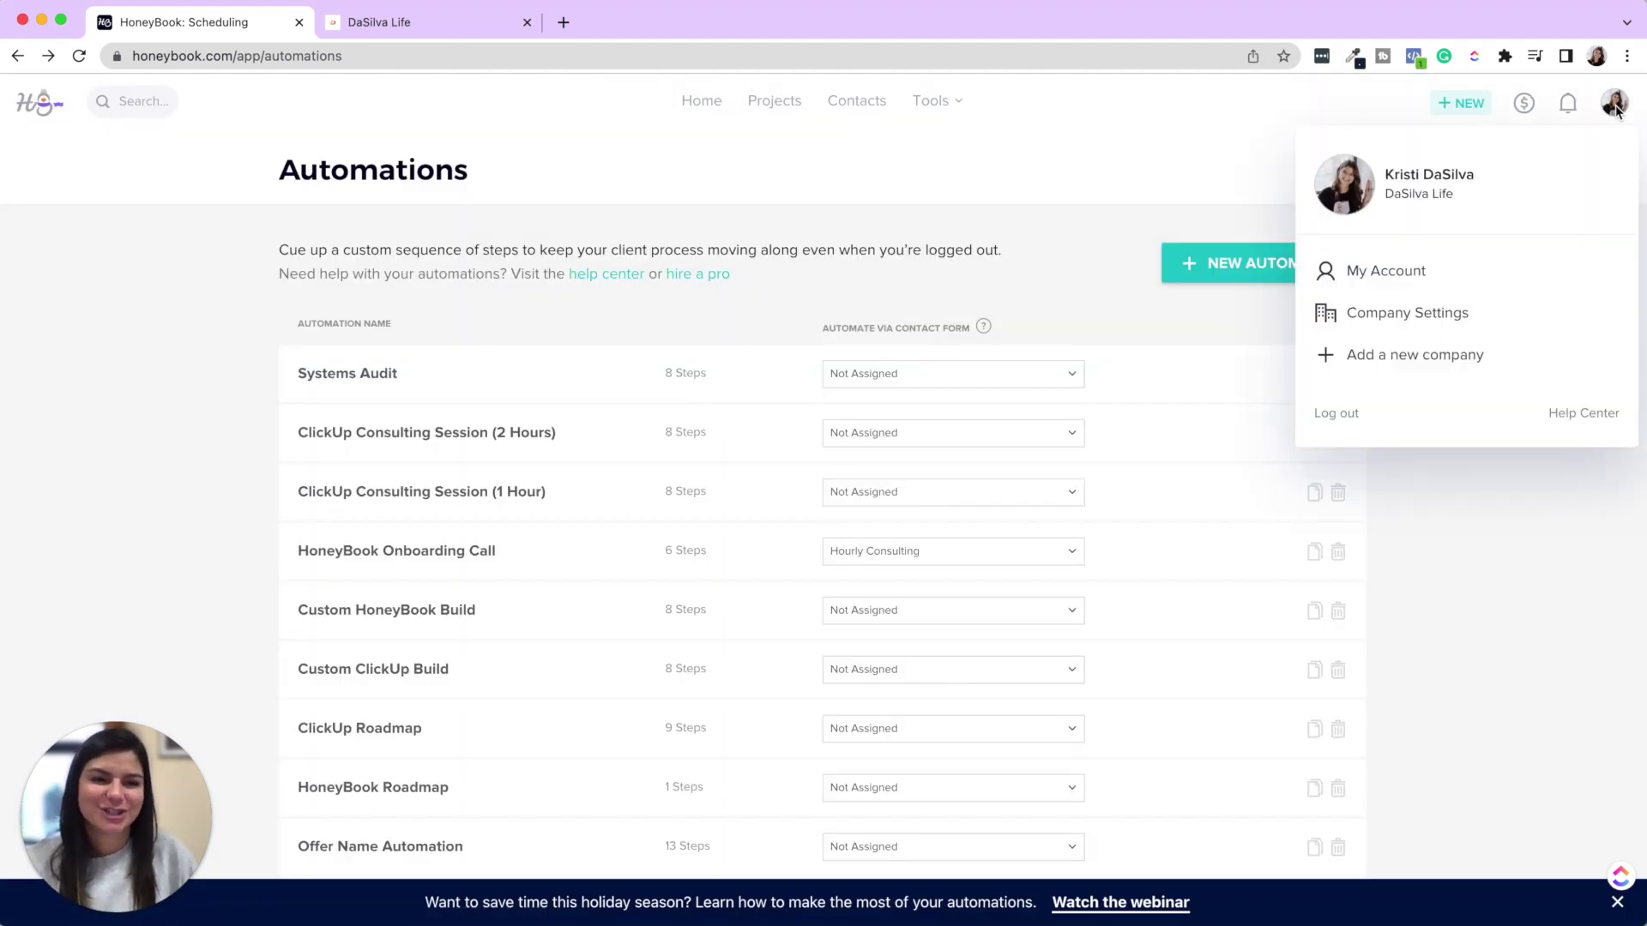
pyautogui.click(1427, 317)
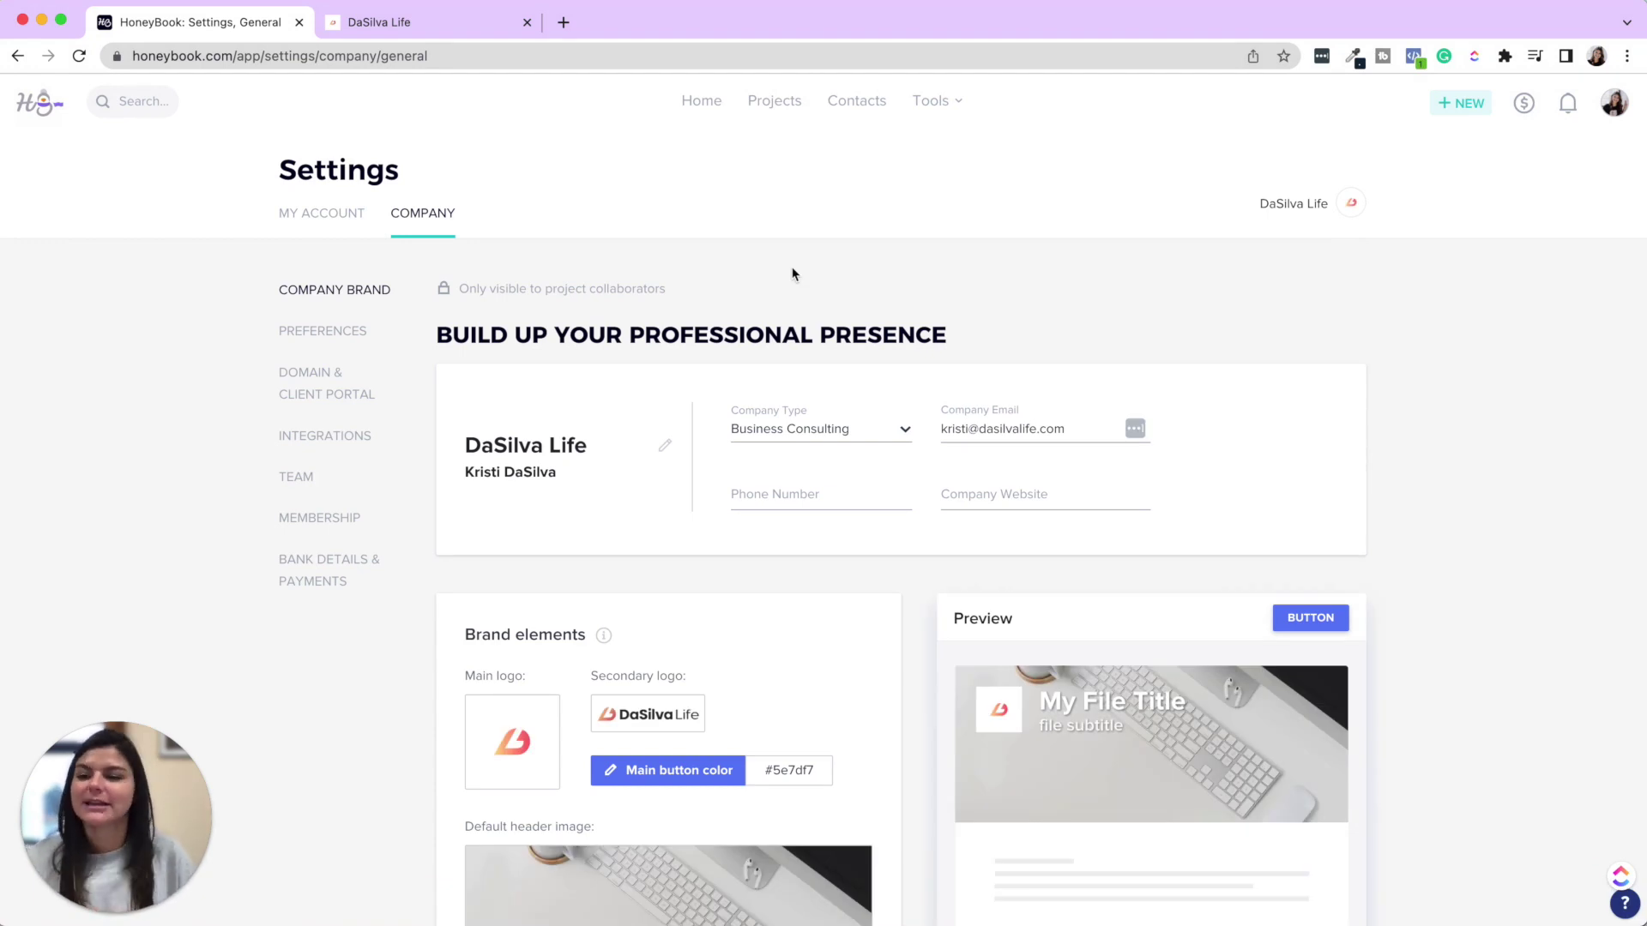
pyautogui.scroll(-7, 792, 273)
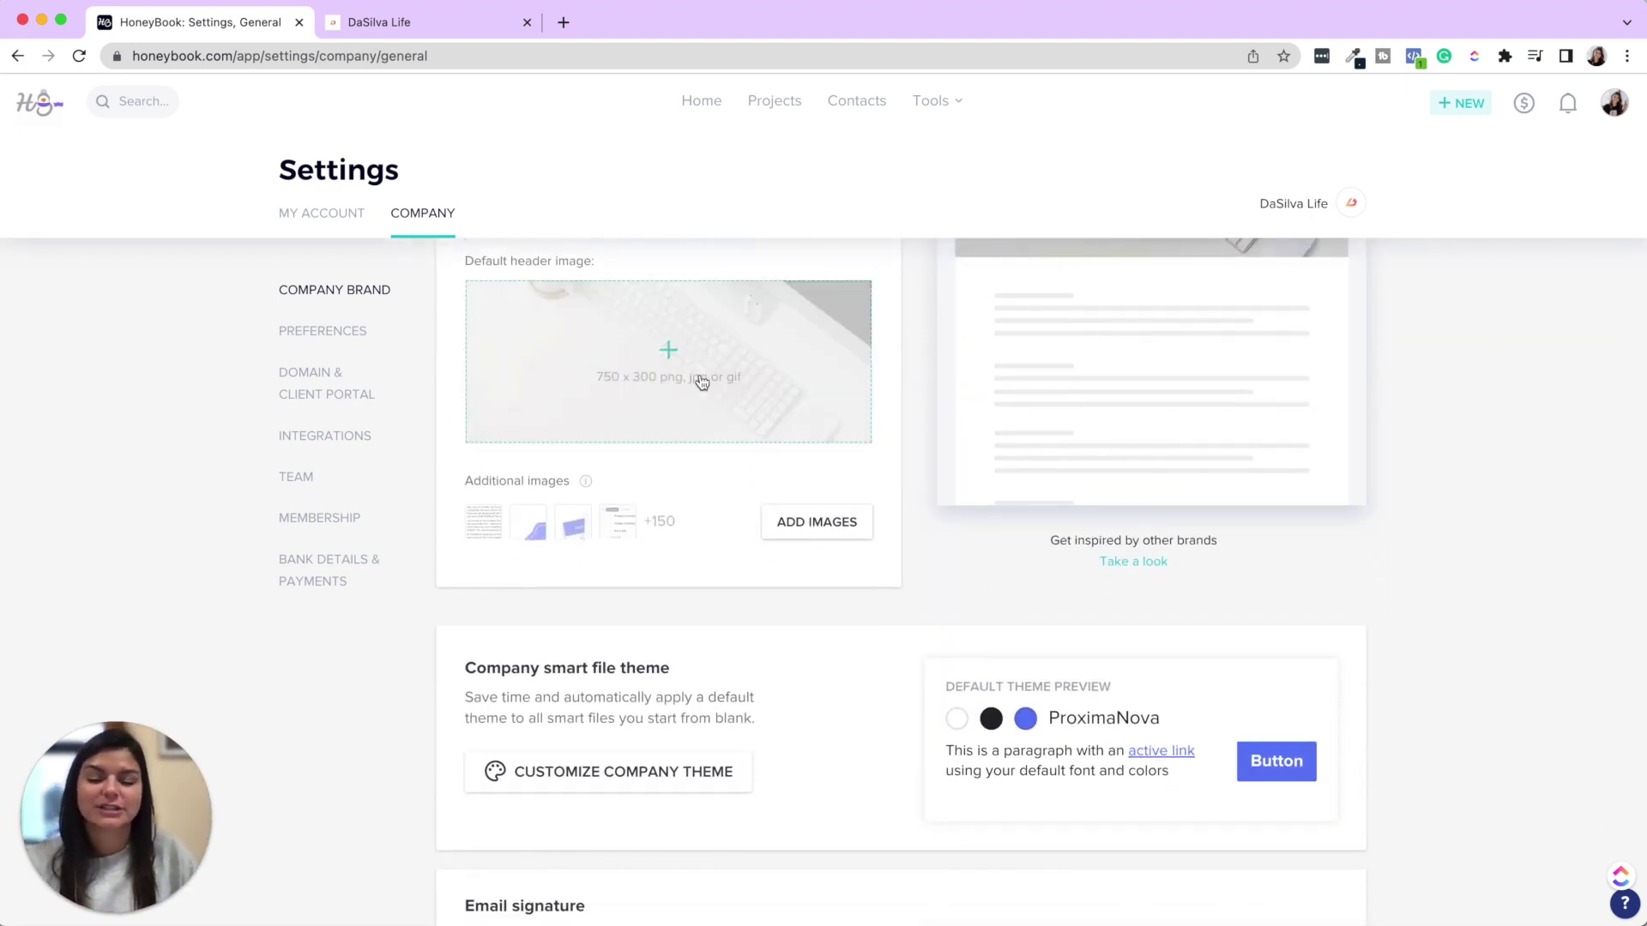
pyautogui.scroll(1, 698, 382)
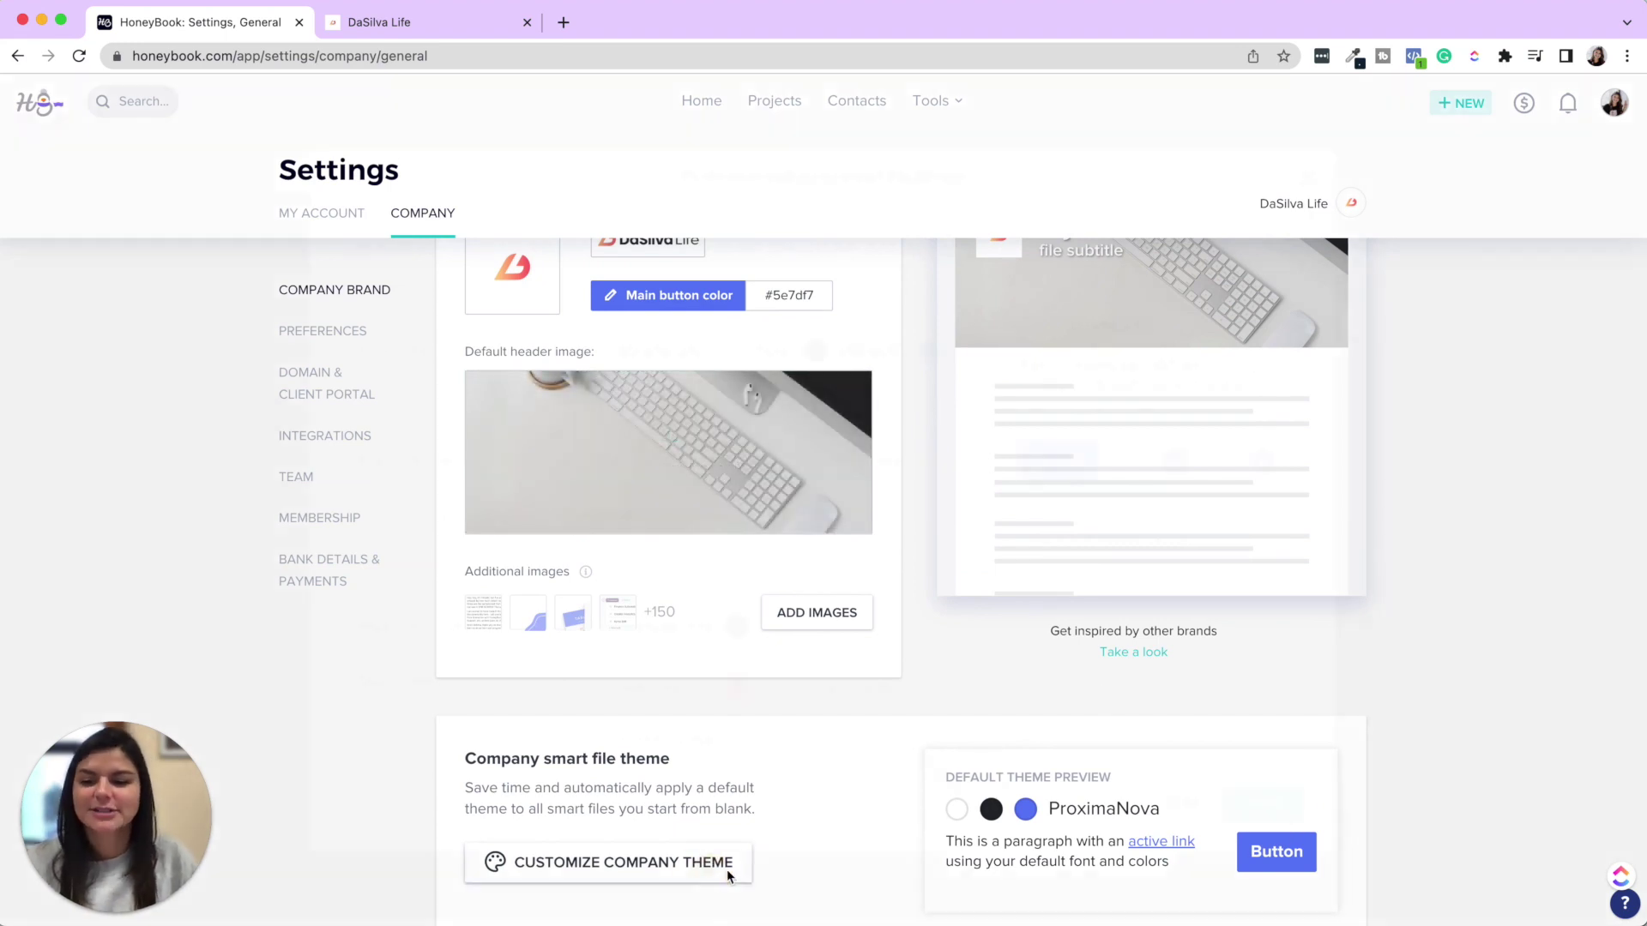
# Inspect the main font options in the company smart file theme and close the theme settings without saving.
pyautogui.click(728, 870)
pyautogui.click(566, 353)
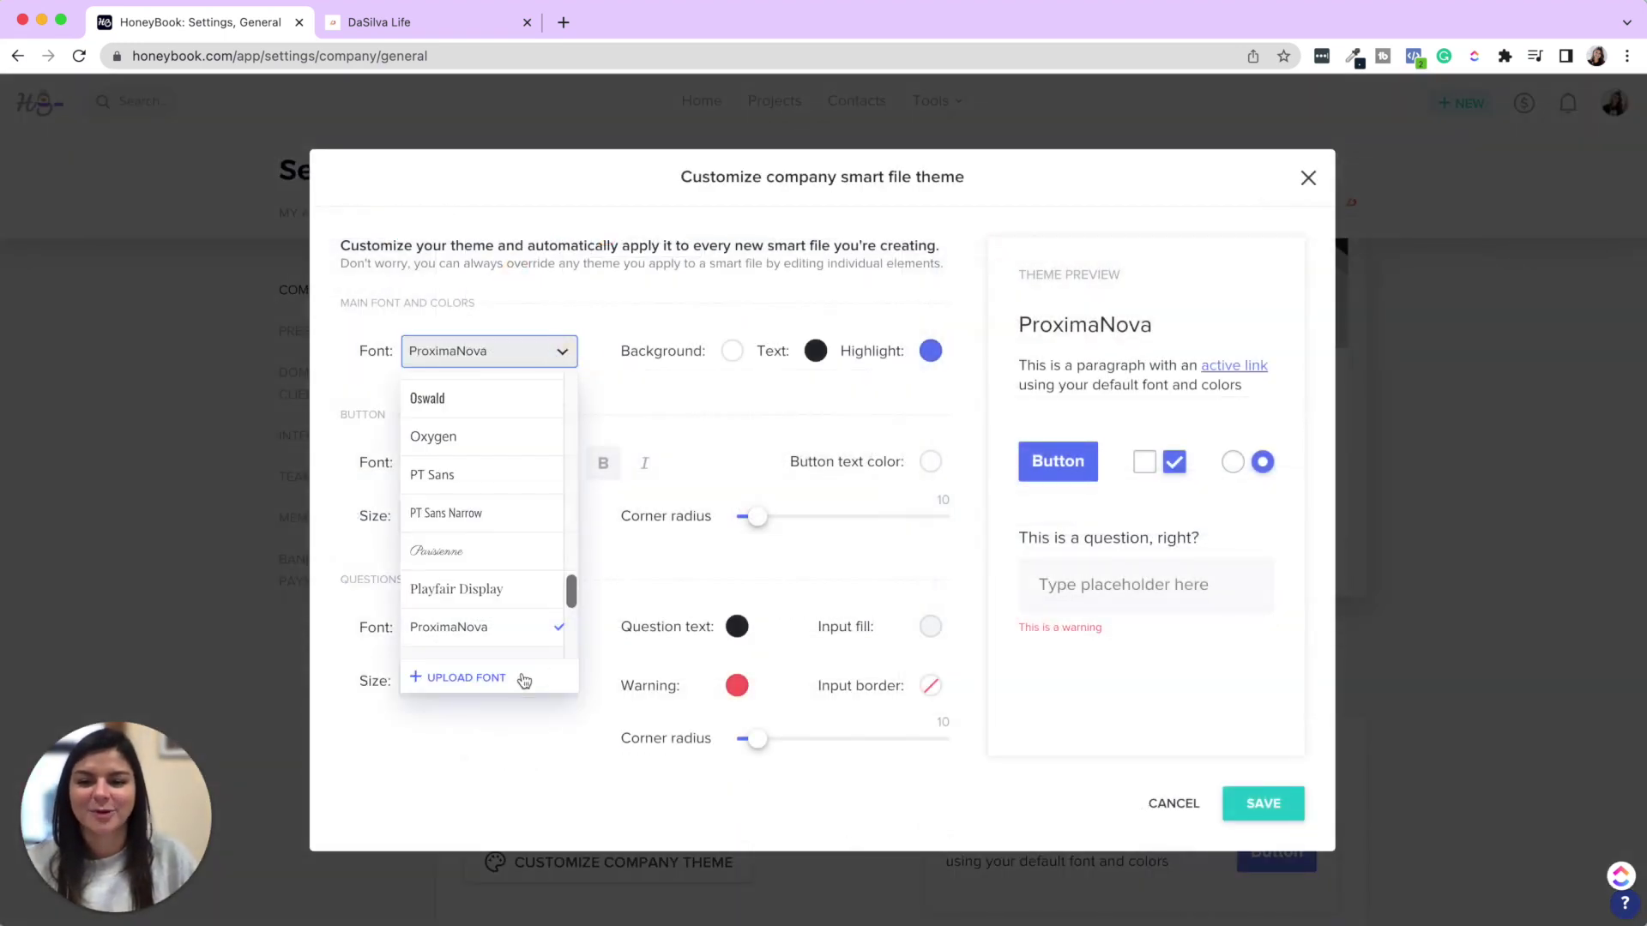
pyautogui.click(1052, 198)
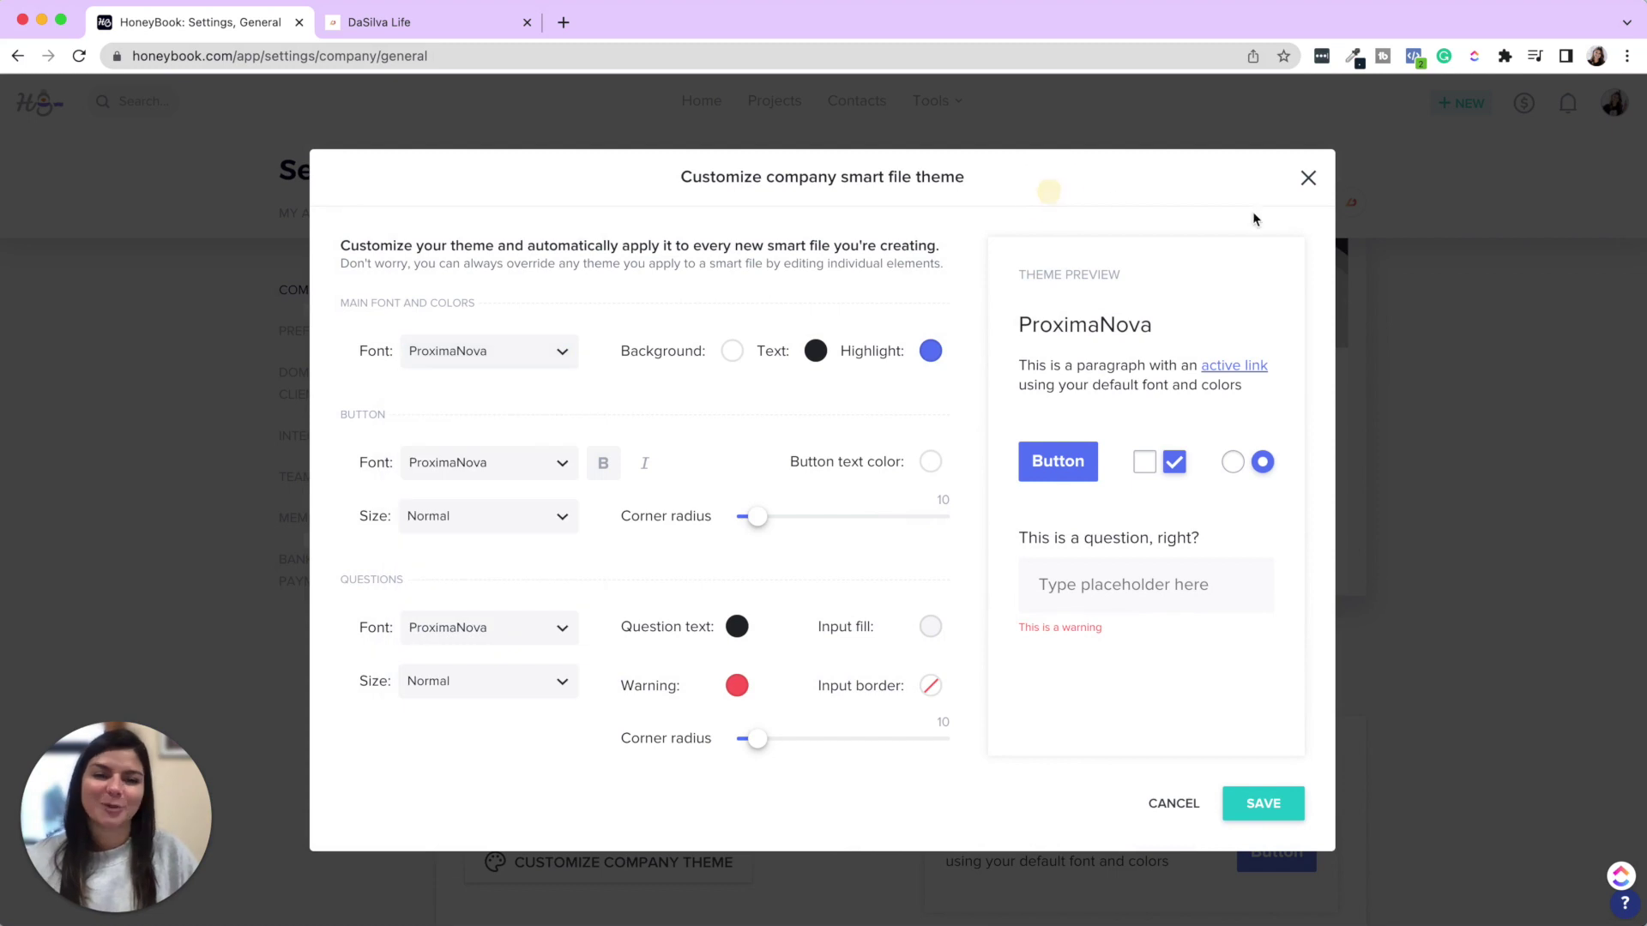
pyautogui.click(1307, 178)
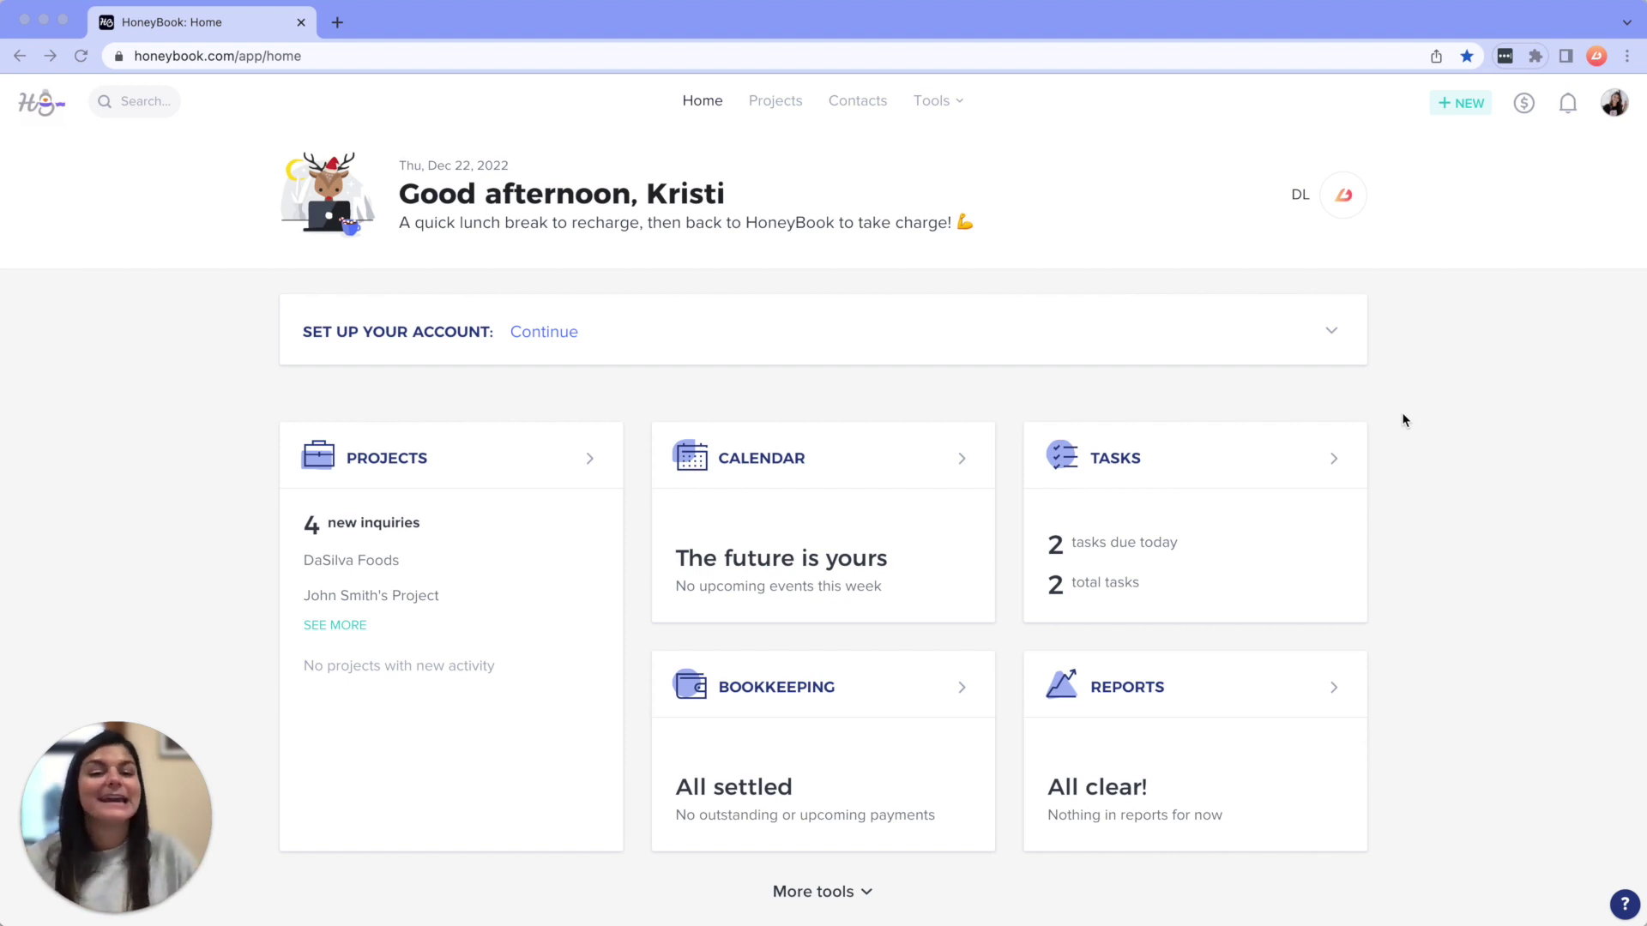
# From the tasks due today, open the Send client gift task's project, mark the task complete and return to the home page.
pyautogui.click(1106, 545)
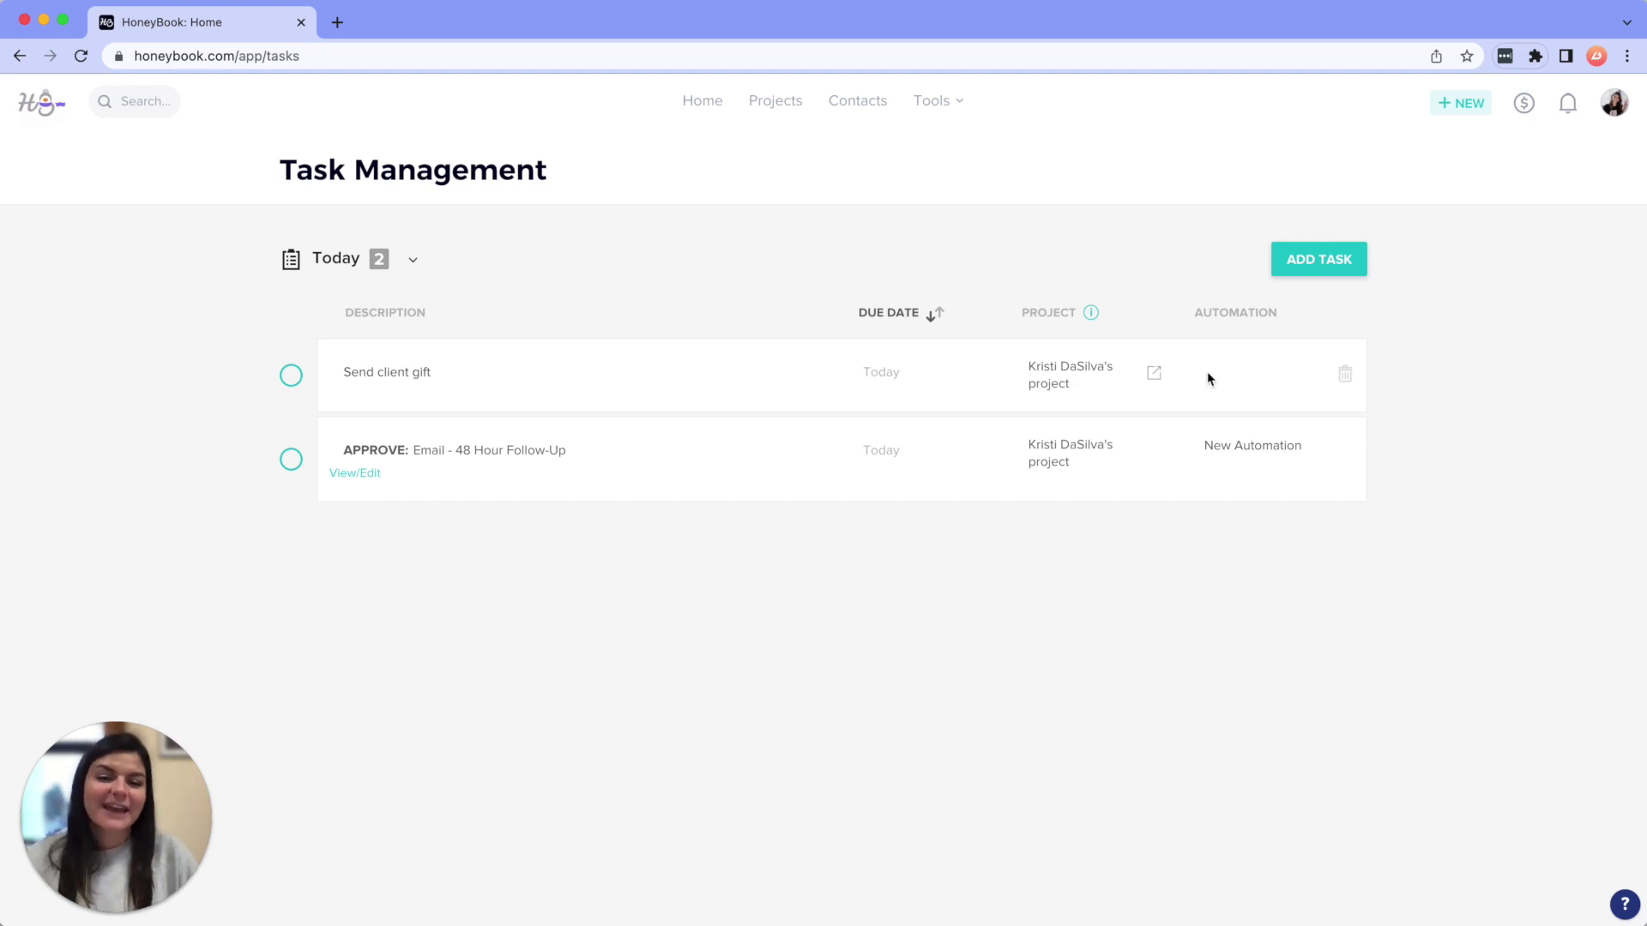
pyautogui.click(1155, 376)
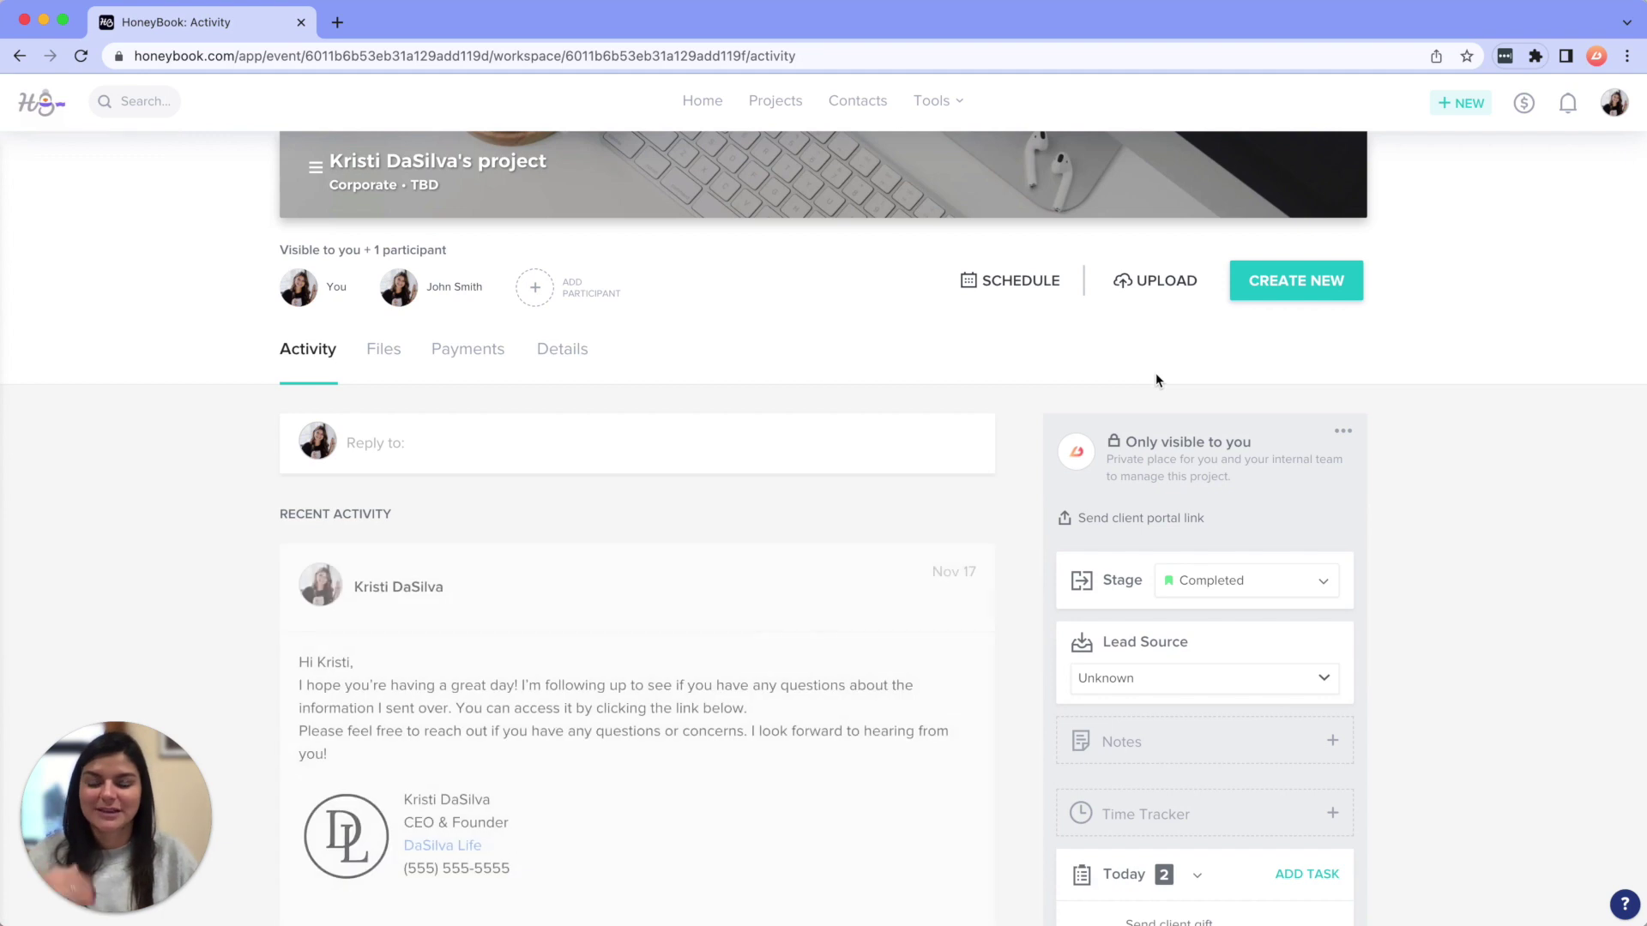
pyautogui.scroll(-3, 1156, 380)
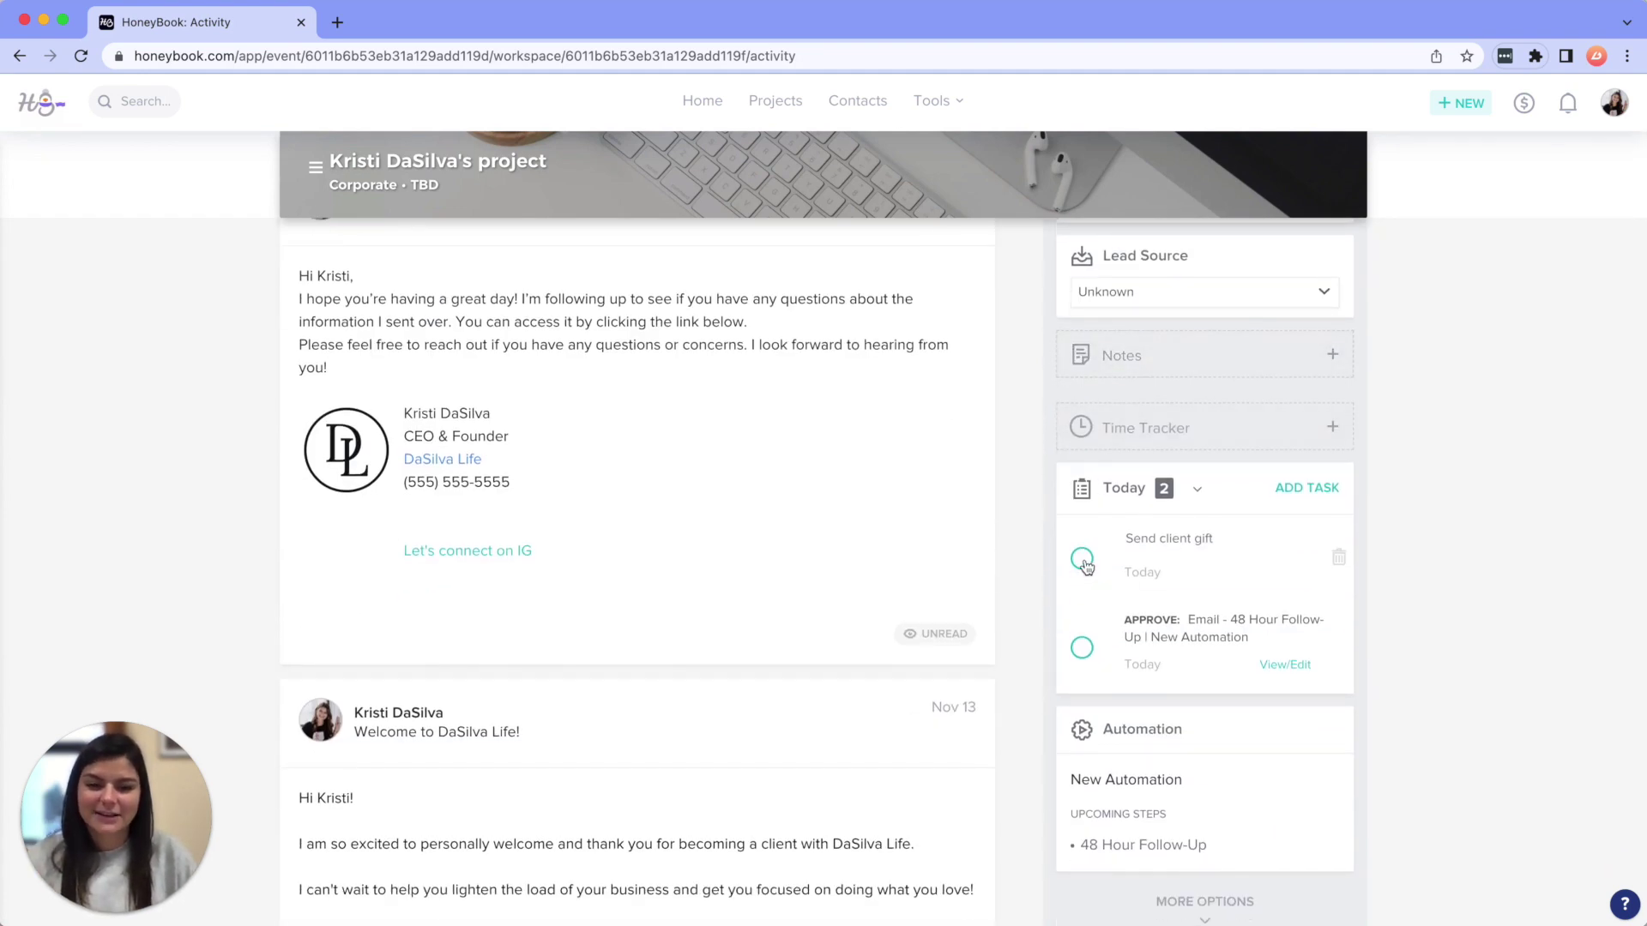
pyautogui.click(1083, 559)
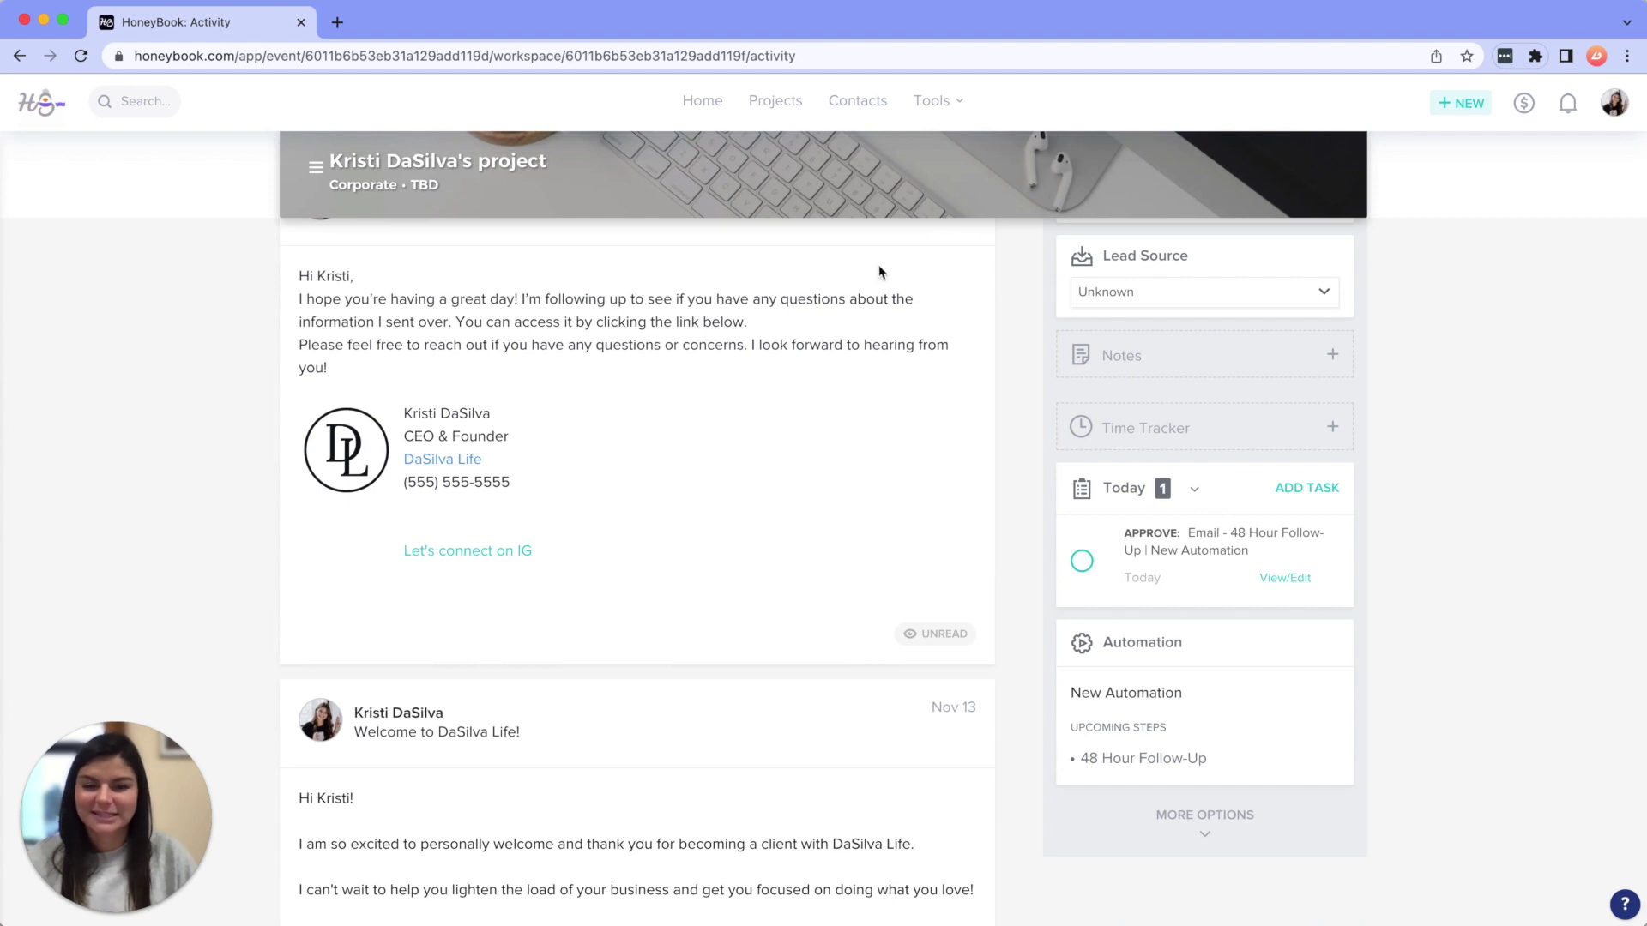
pyautogui.click(703, 101)
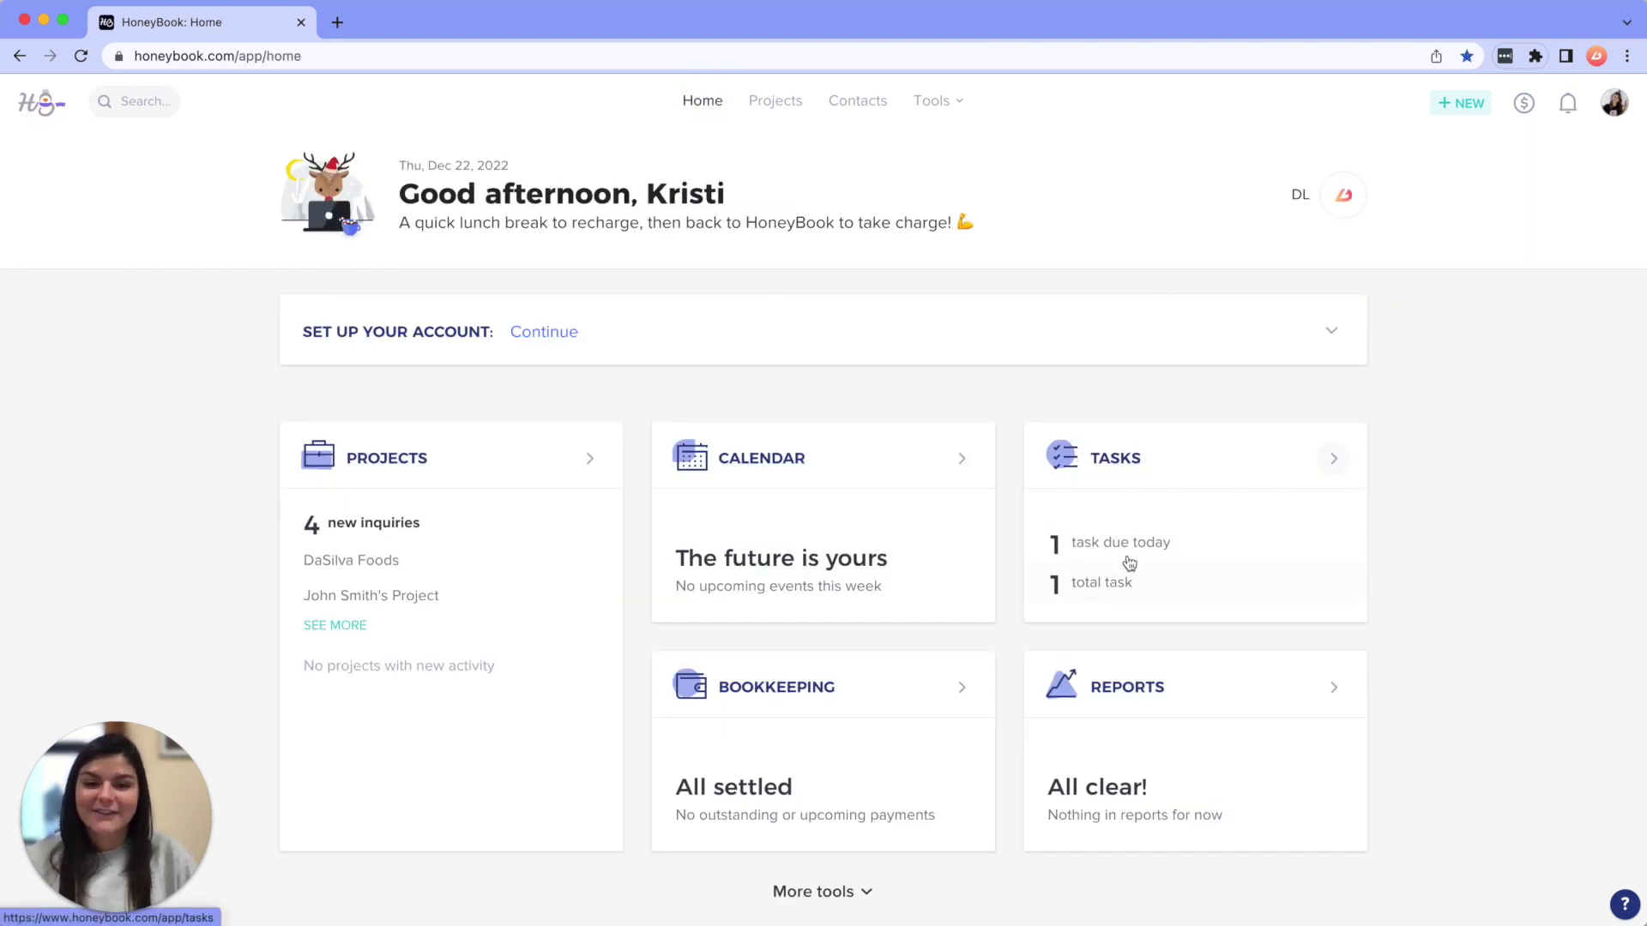
# Review the 48 Hour Follow-Up email awaiting approval in today's tasks, close it unsent and return to the home page.
pyautogui.click(1126, 540)
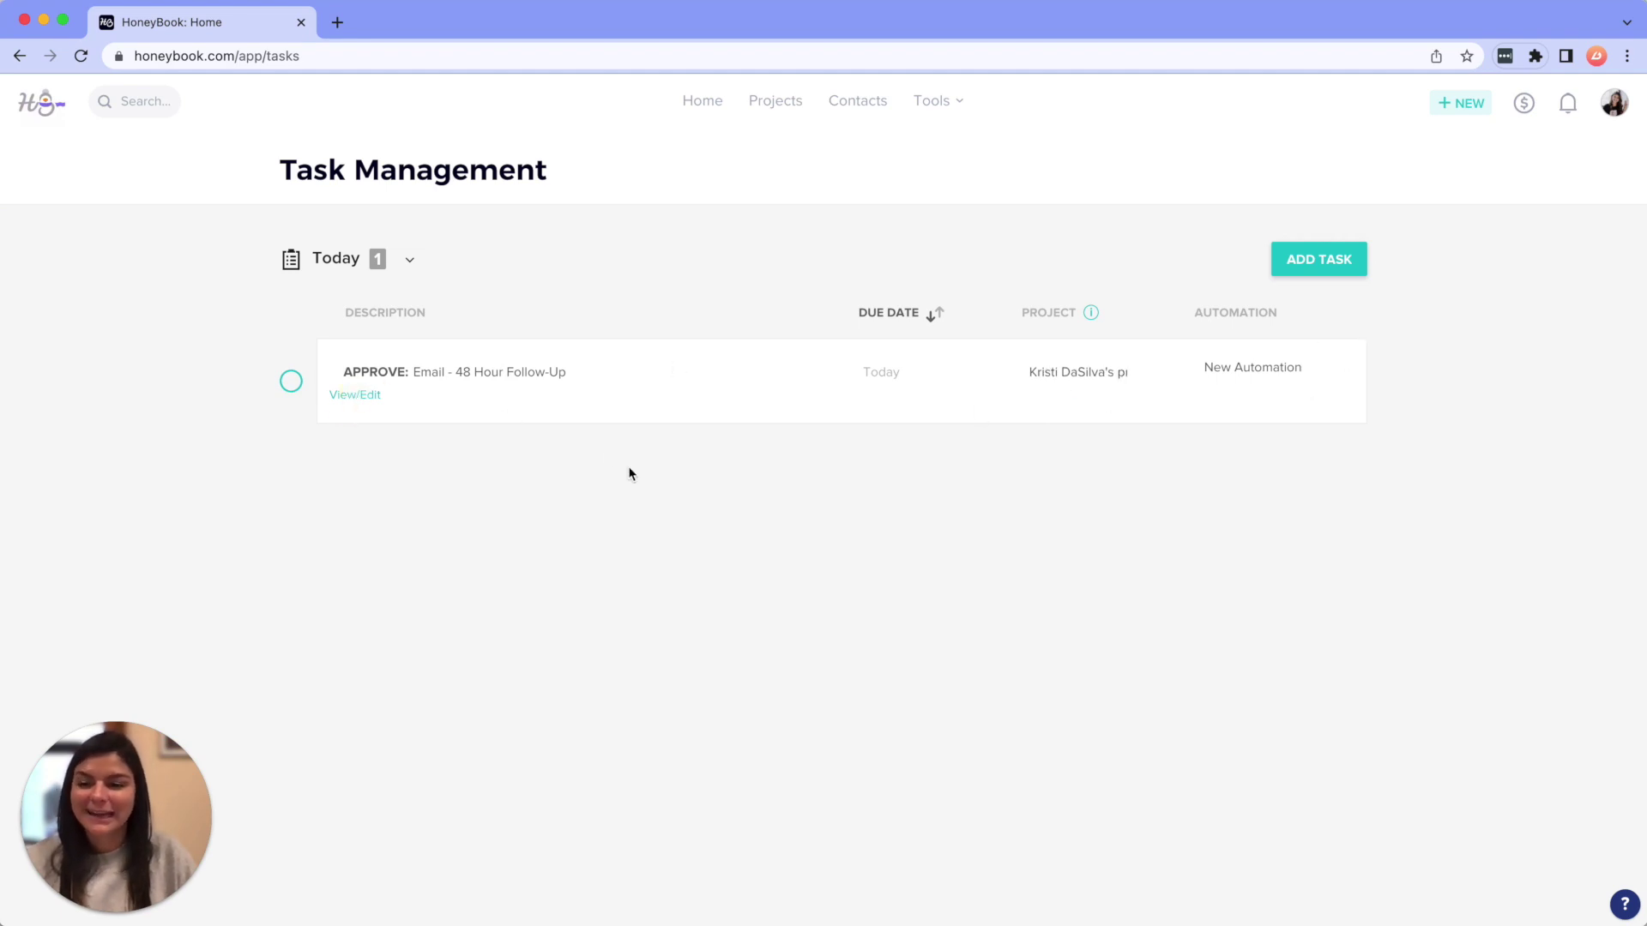
pyautogui.click(367, 361)
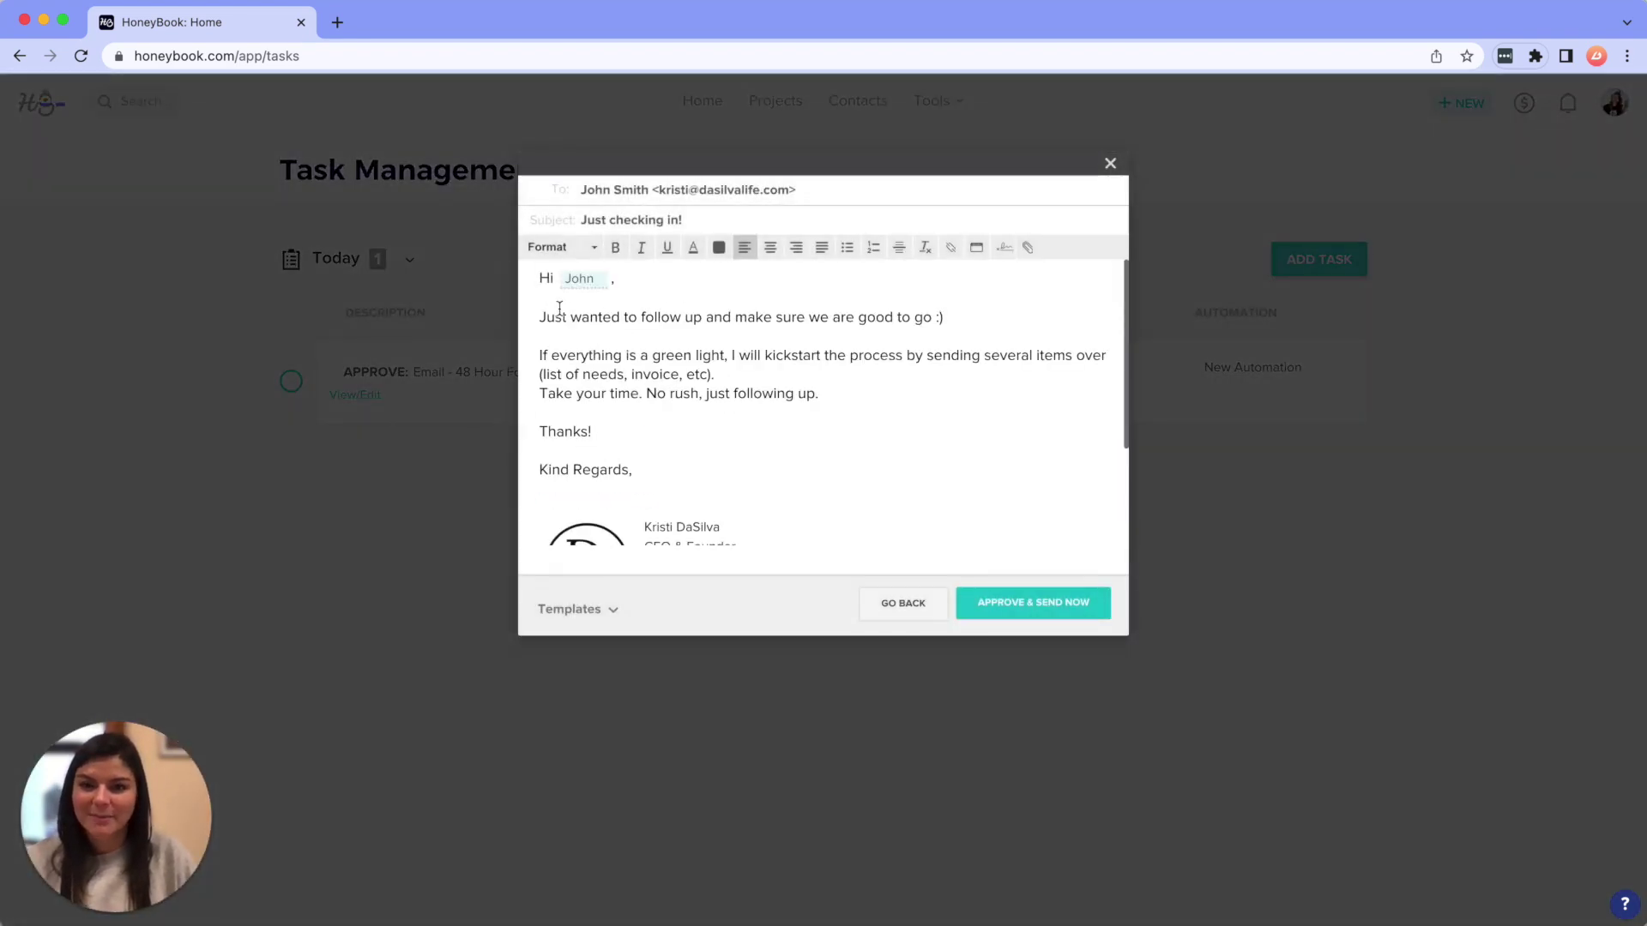
pyautogui.moveTo(556, 315); pyautogui.dragTo(774, 395)
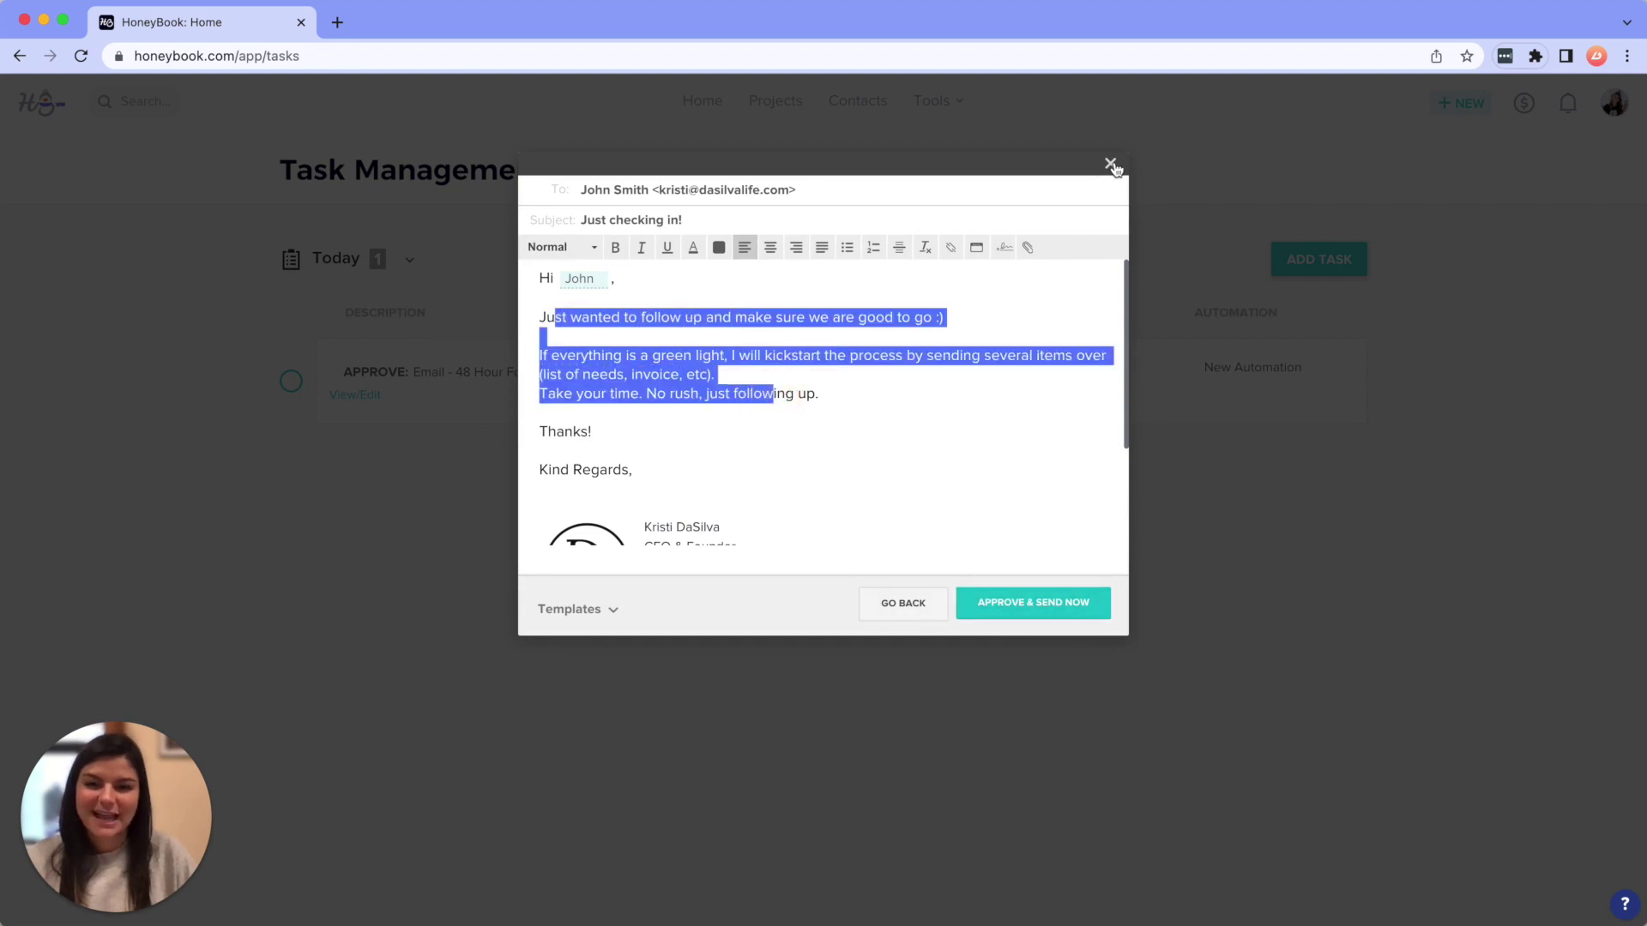
pyautogui.click(1111, 164)
pyautogui.click(702, 100)
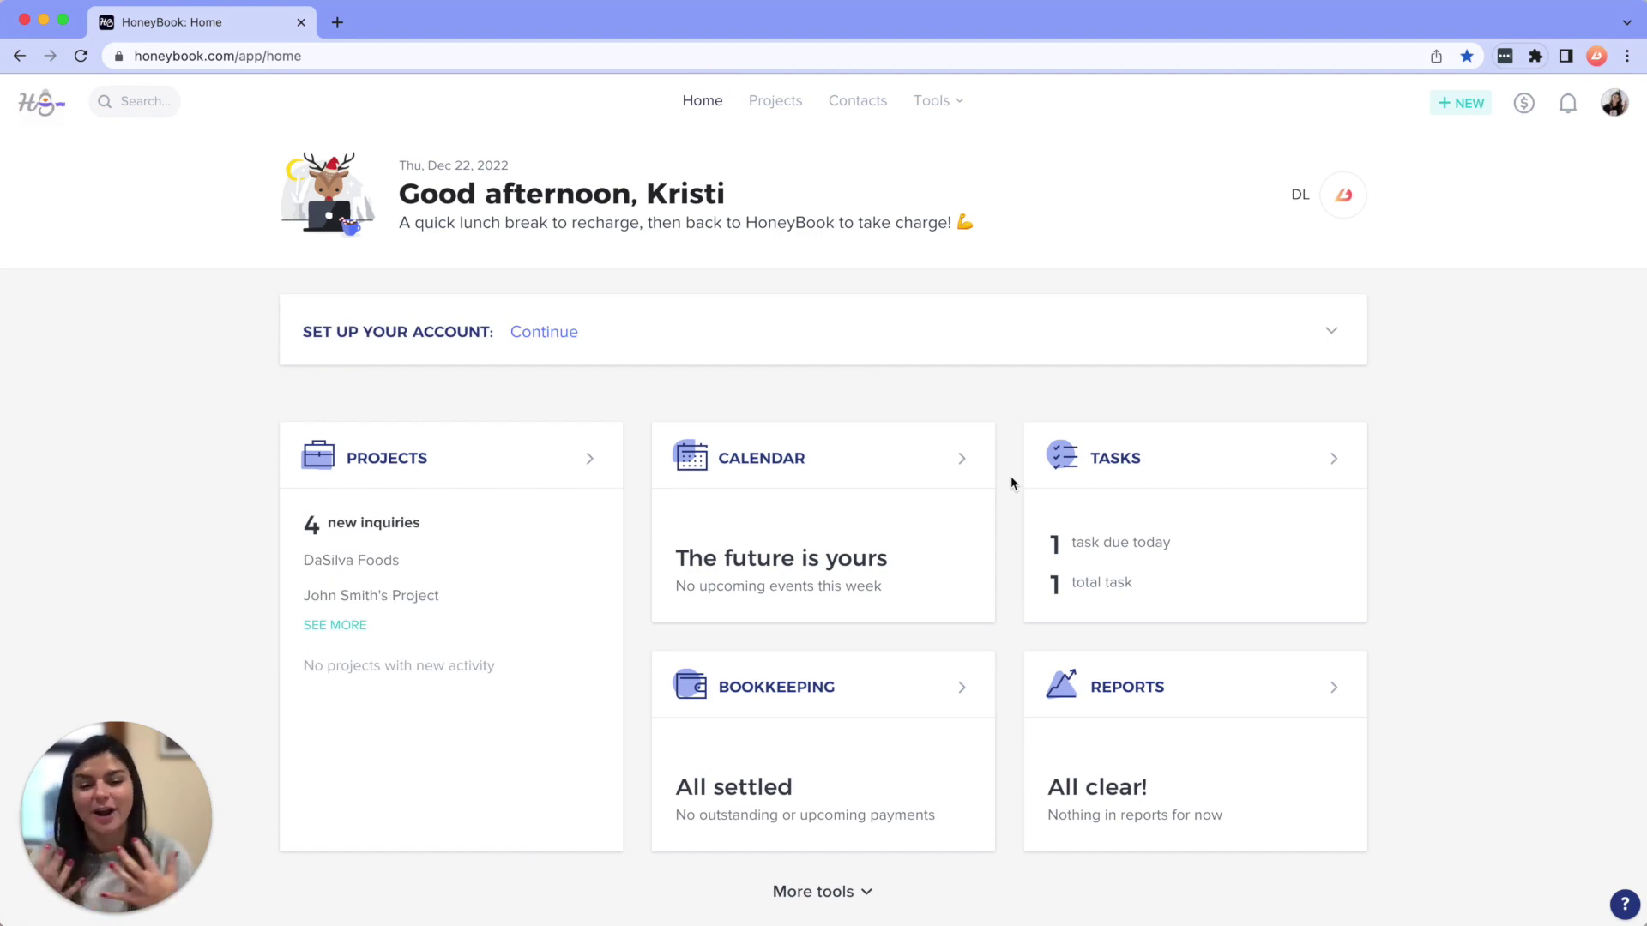
# Go to the projects pipeline and look through all its stages from Inquiry to Archived.
pyautogui.click(775, 102)
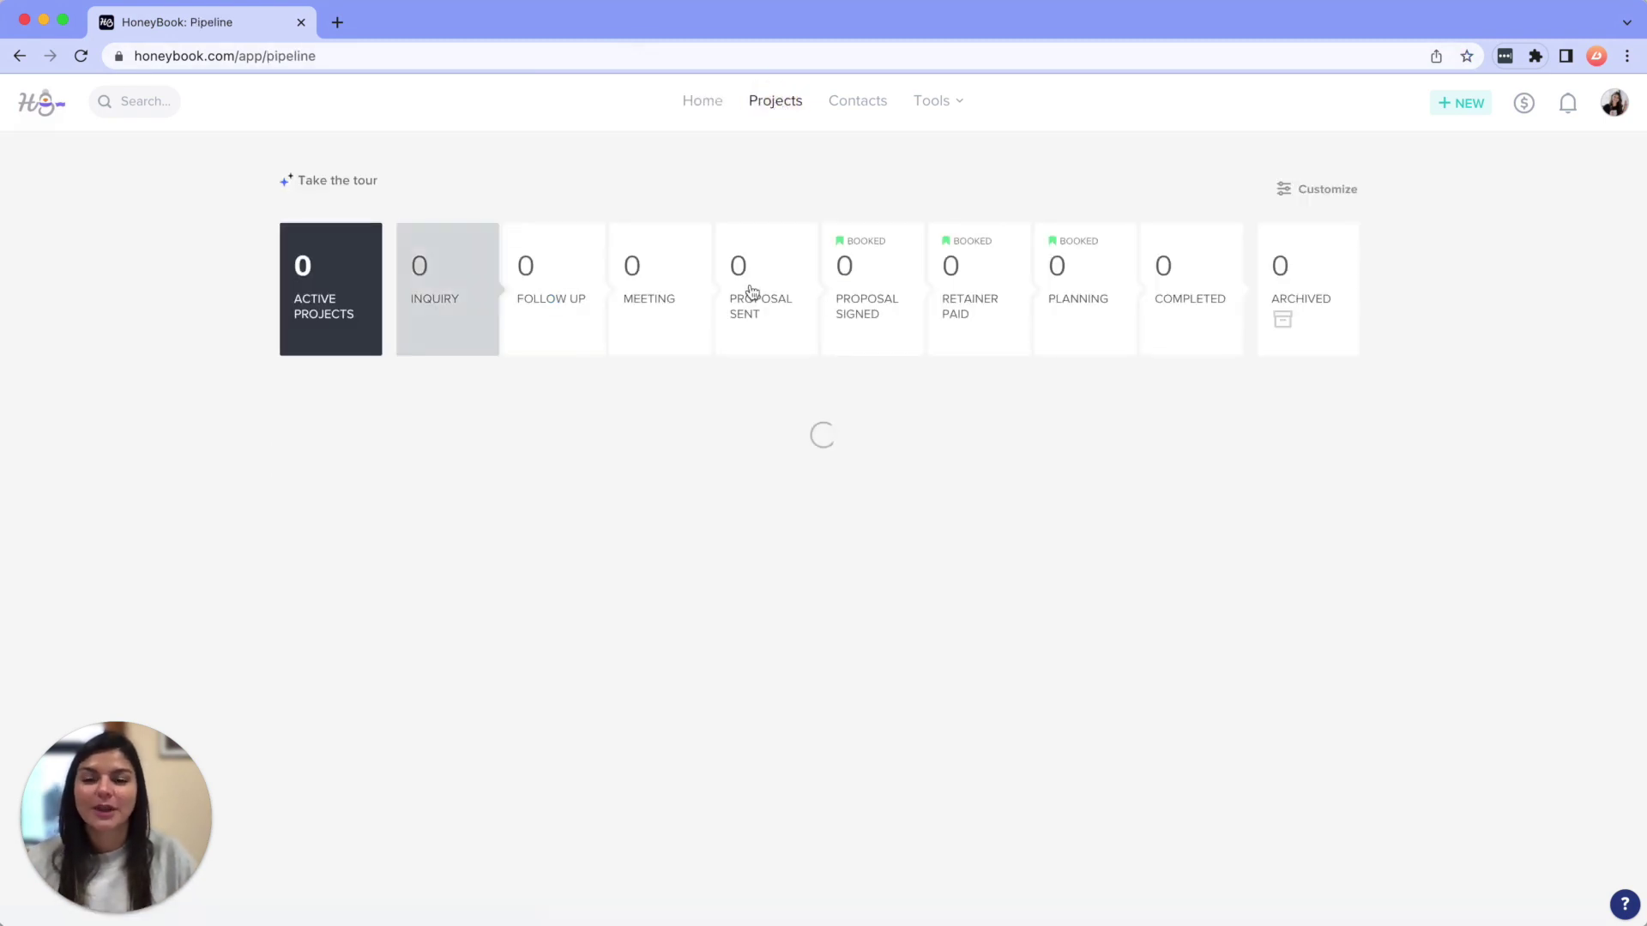
pyautogui.hscroll(3, 783, 294)
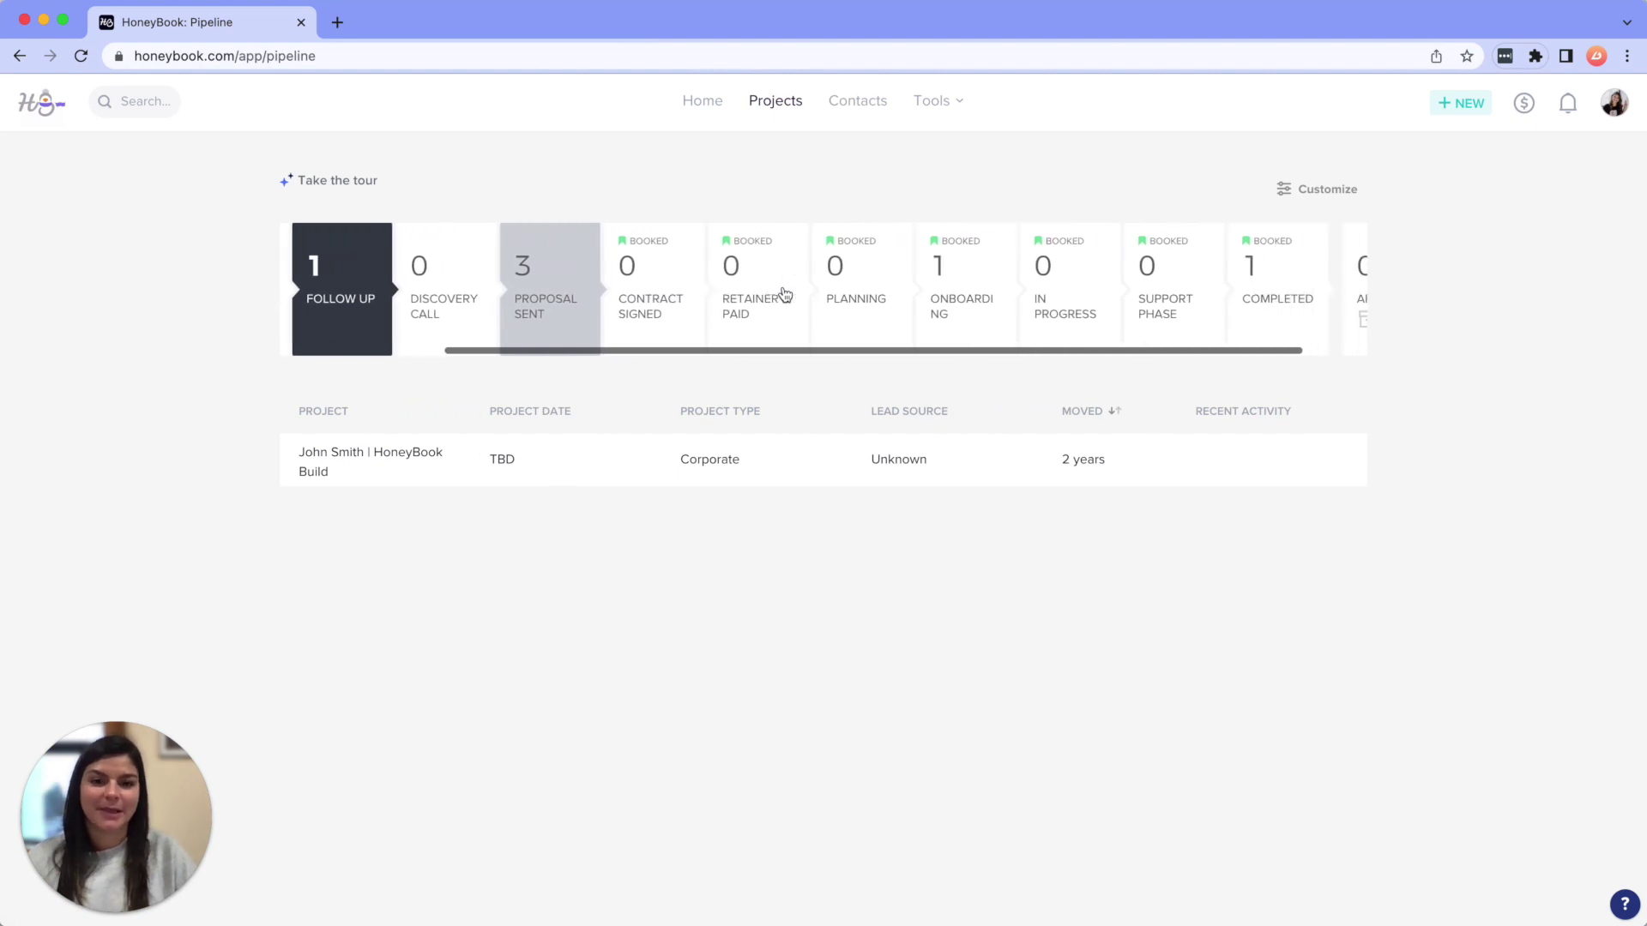
pyautogui.hscroll(-3, 545, 240)
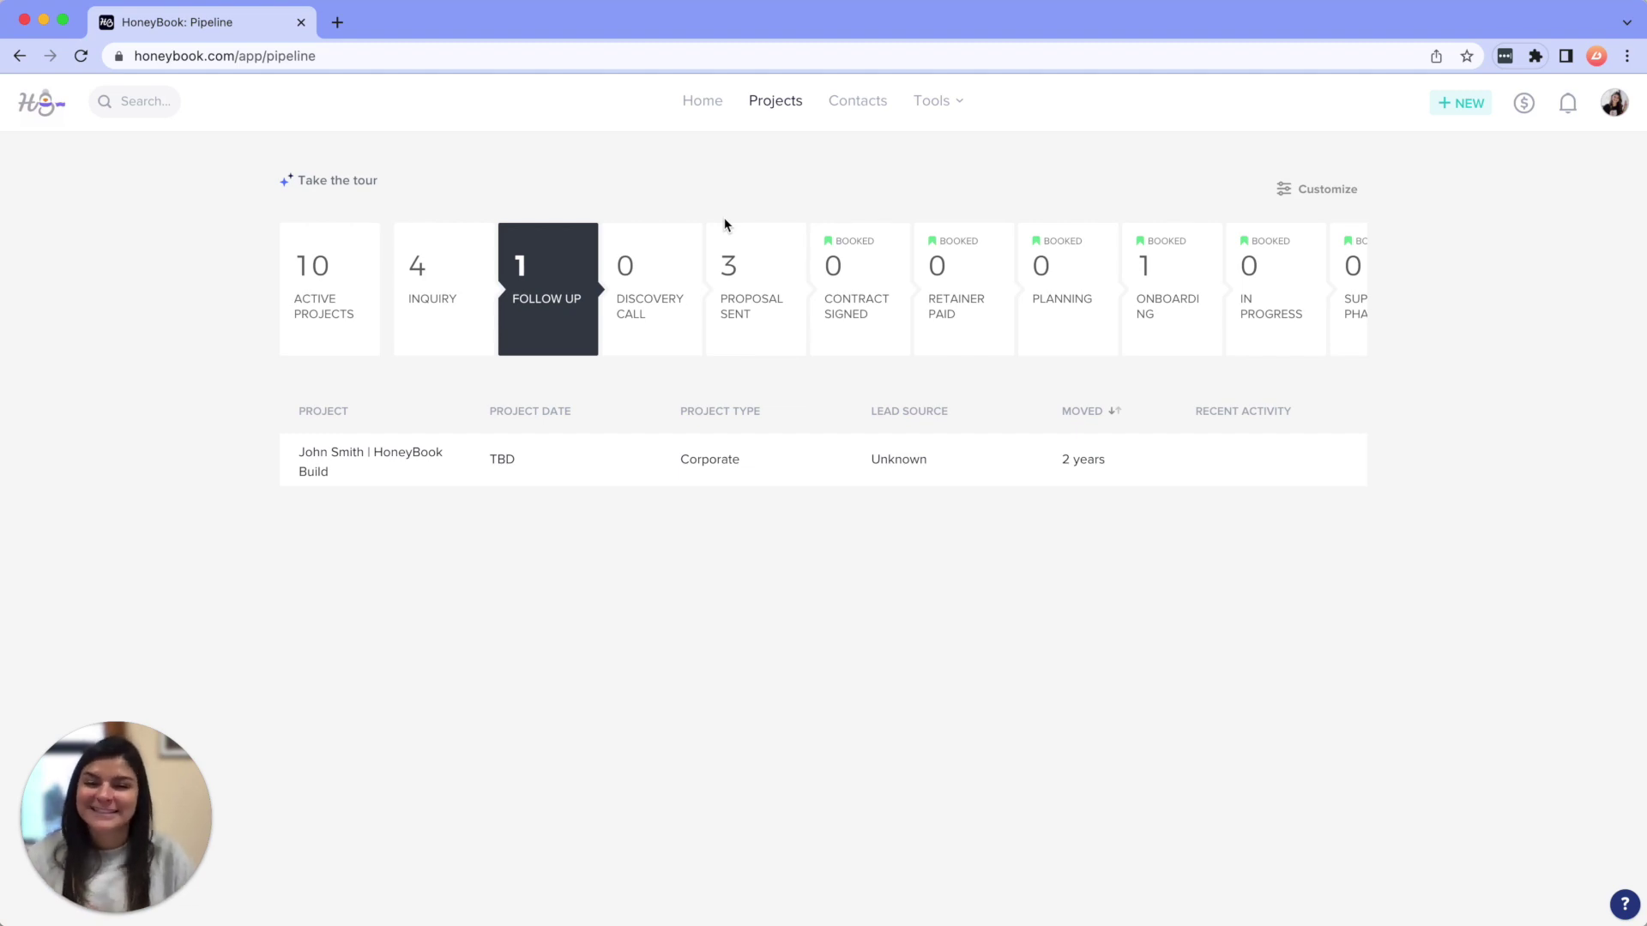
# Go to My Templates and look over the saved smart file templates.
pyautogui.click(941, 114)
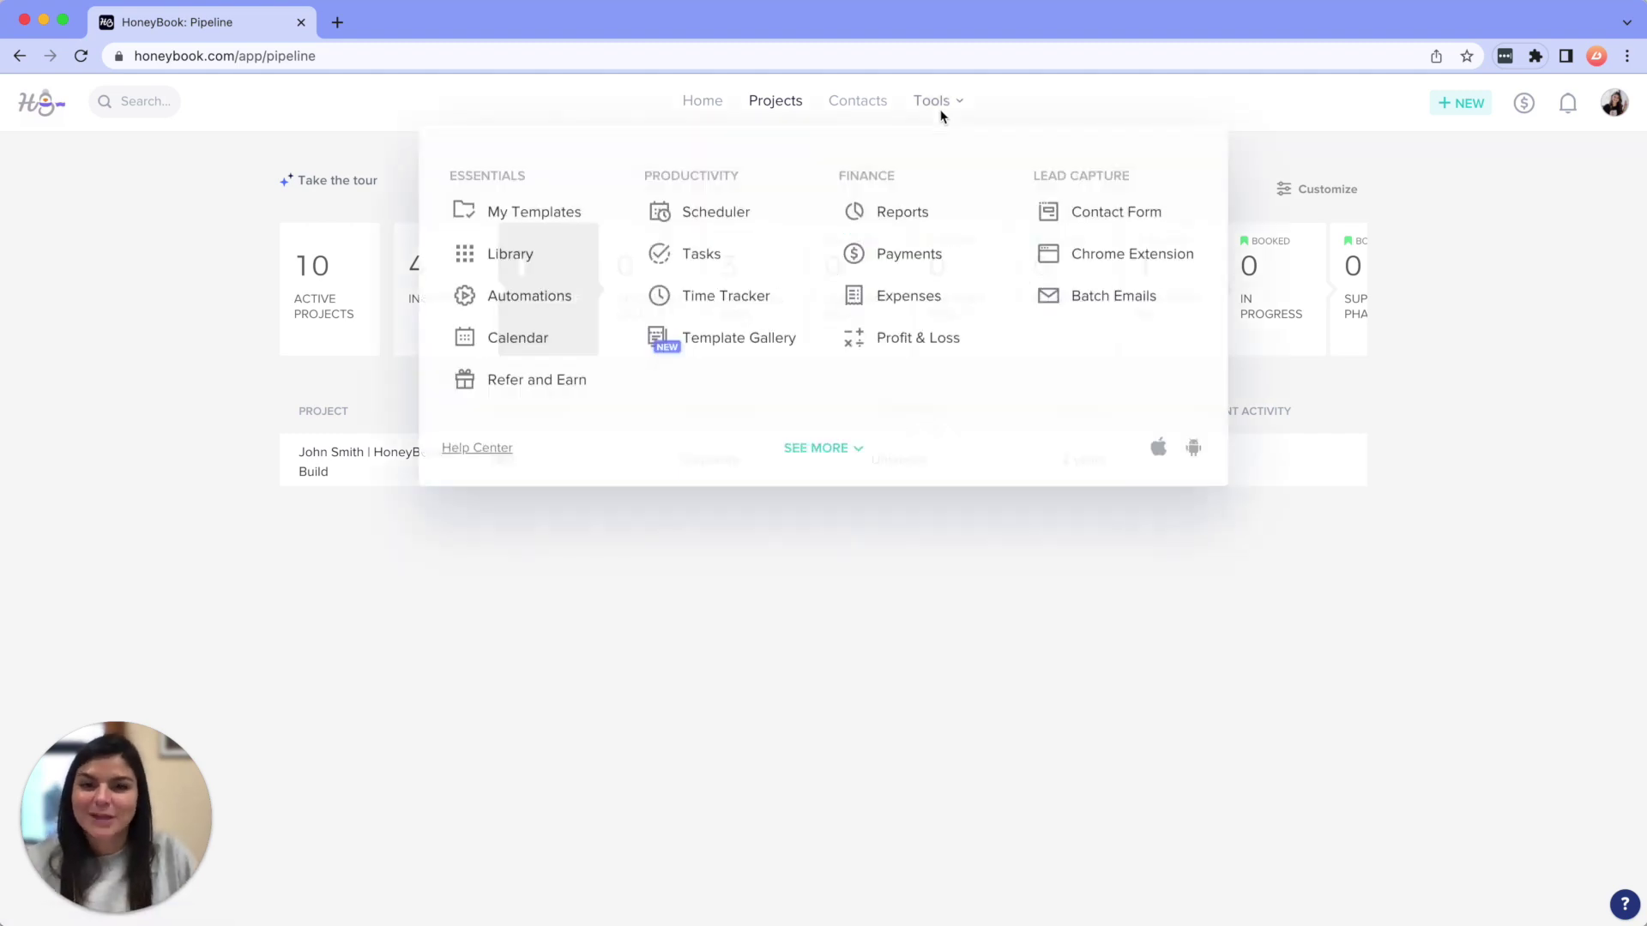
pyautogui.click(494, 214)
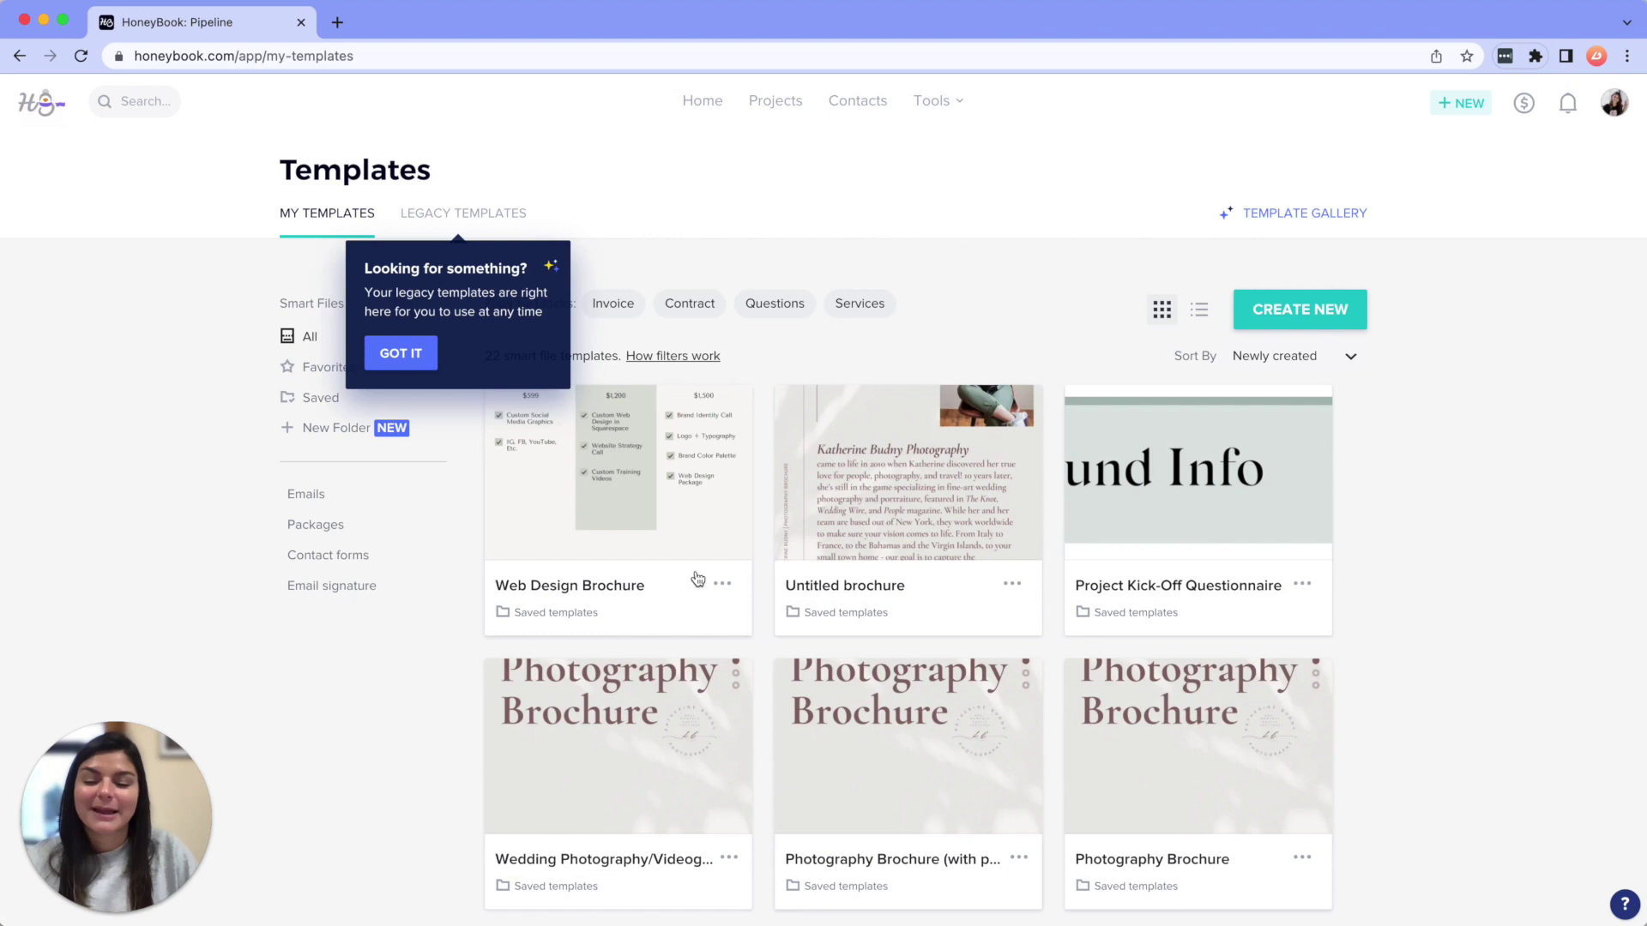
pyautogui.click(938, 100)
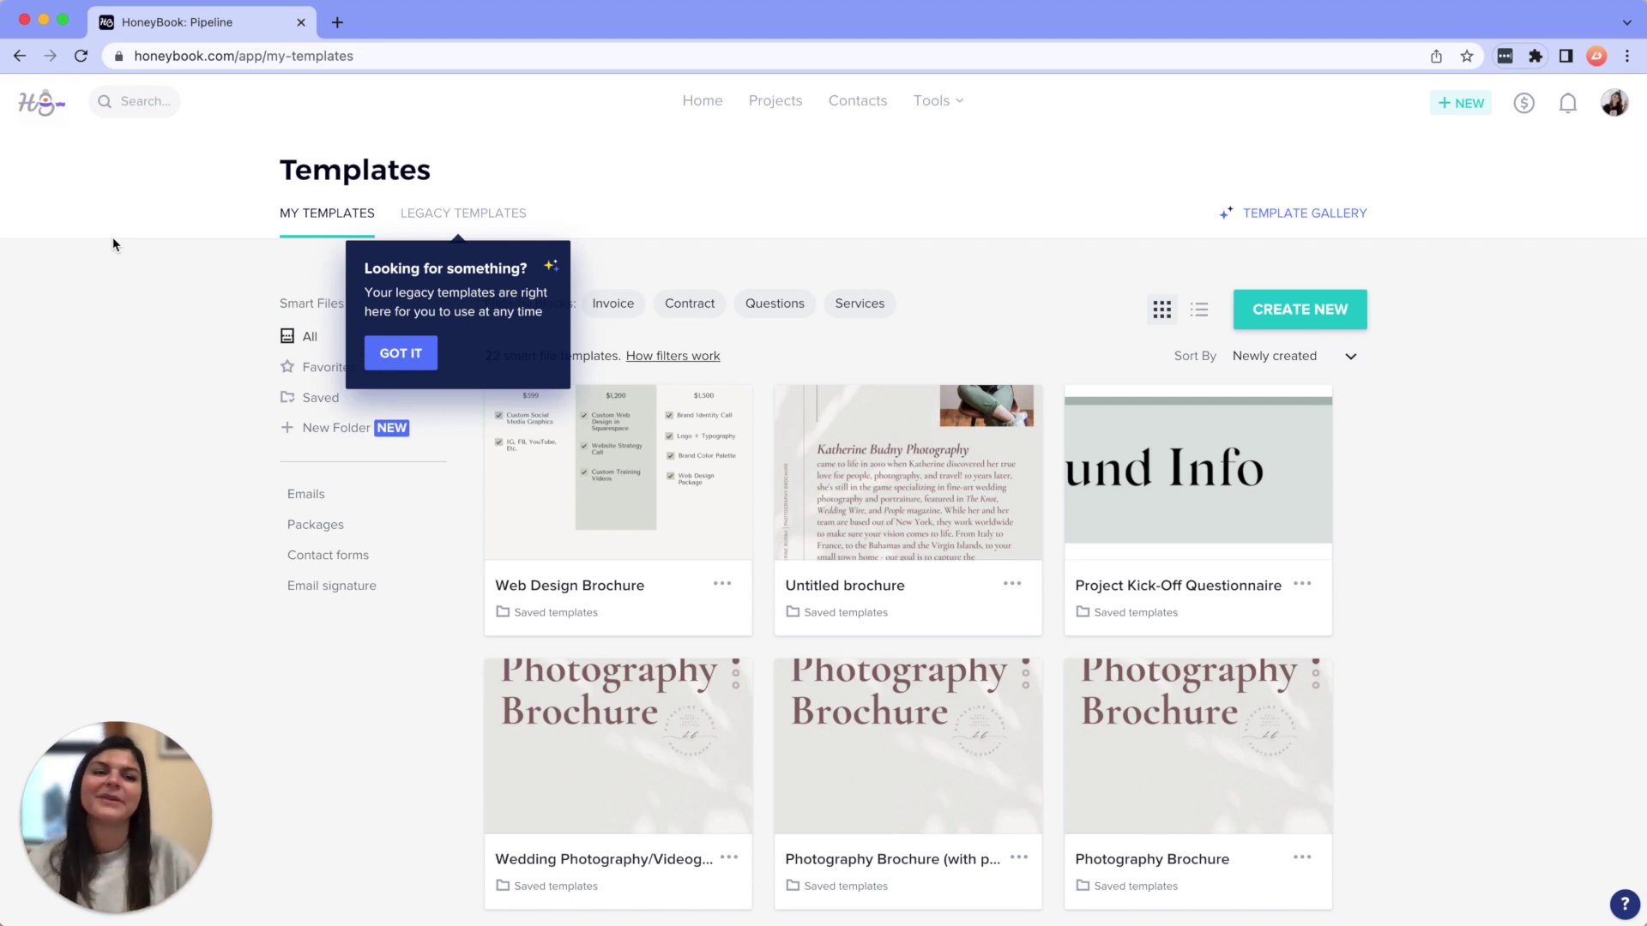
# Check the account notifications, close them and return to the home page.
pyautogui.click(1569, 107)
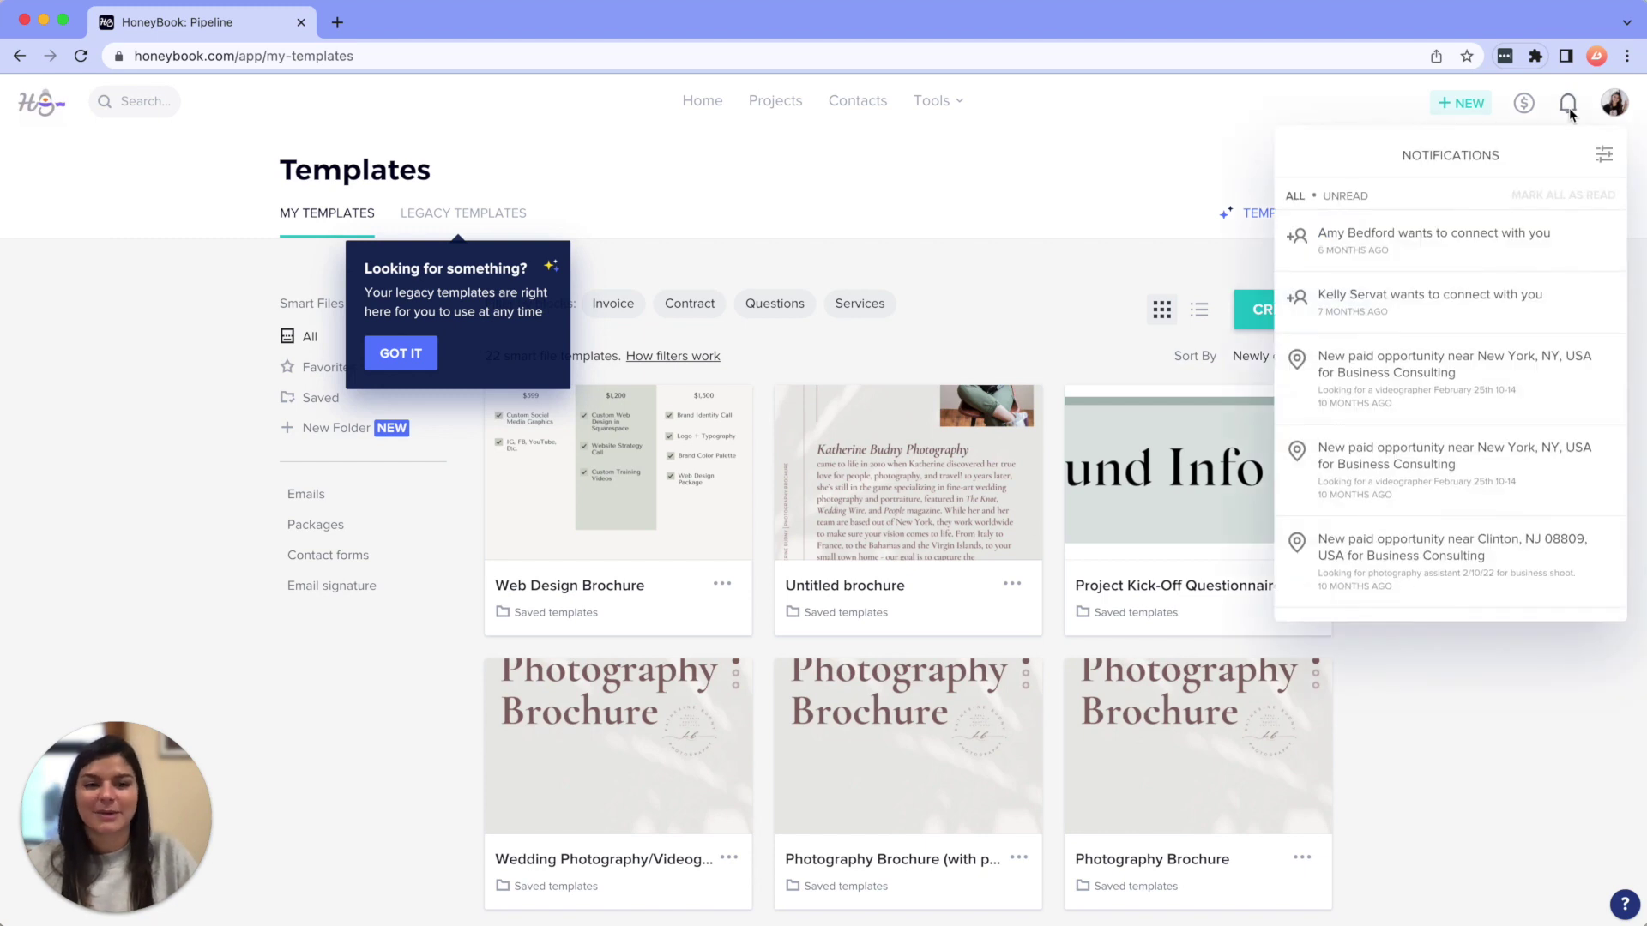
pyautogui.click(1569, 104)
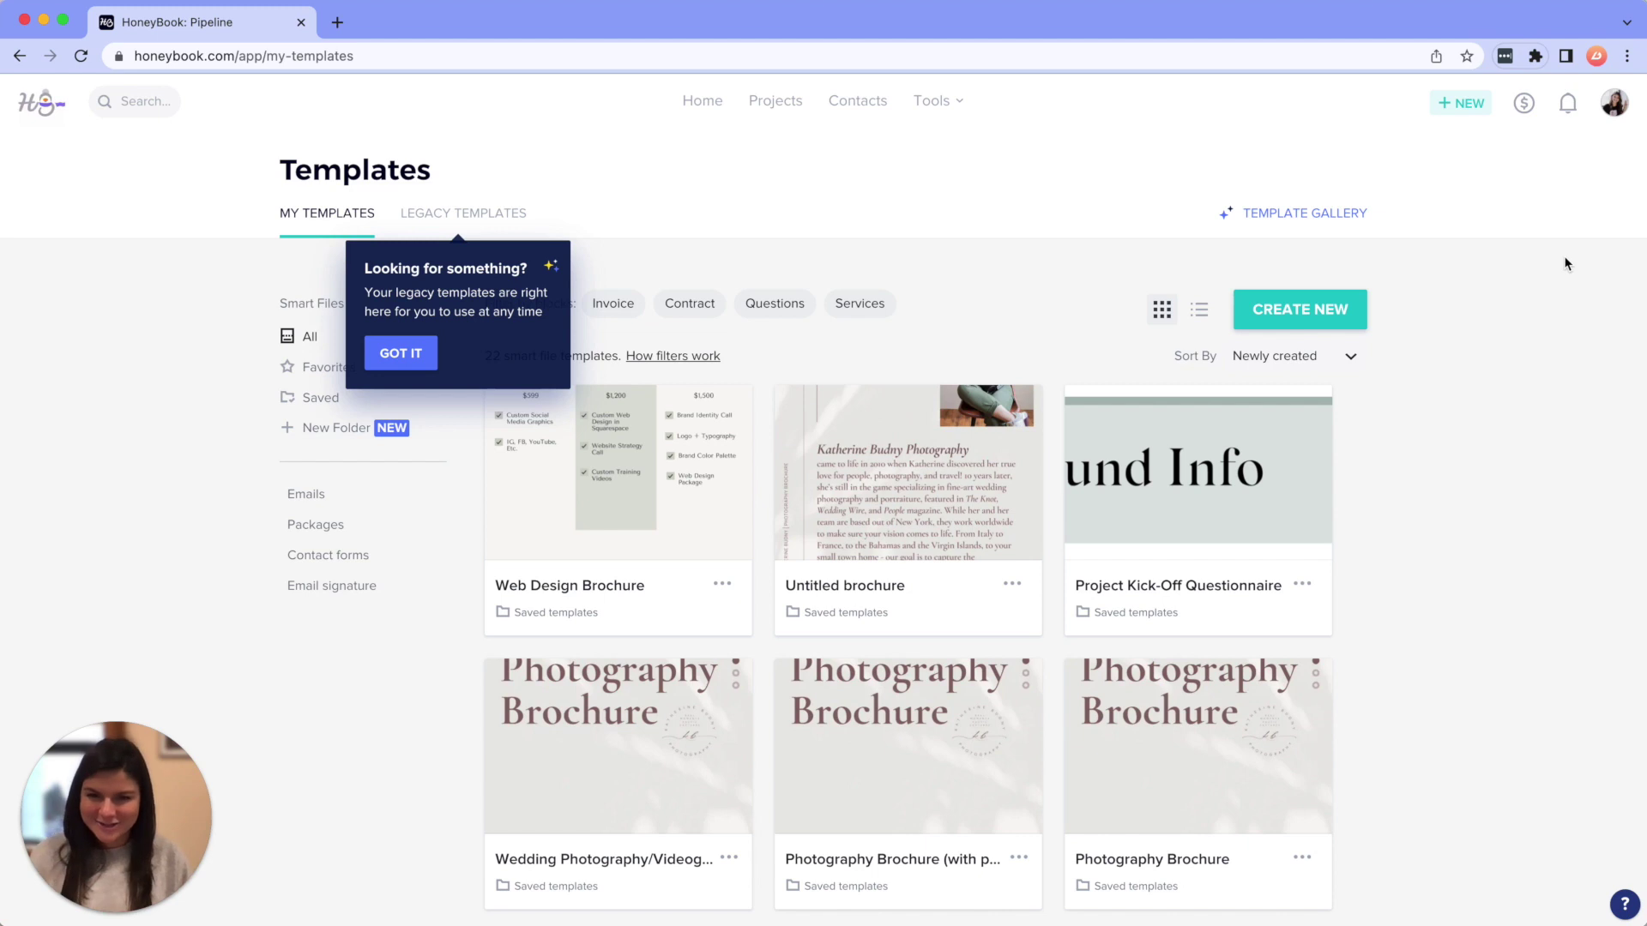
pyautogui.click(703, 100)
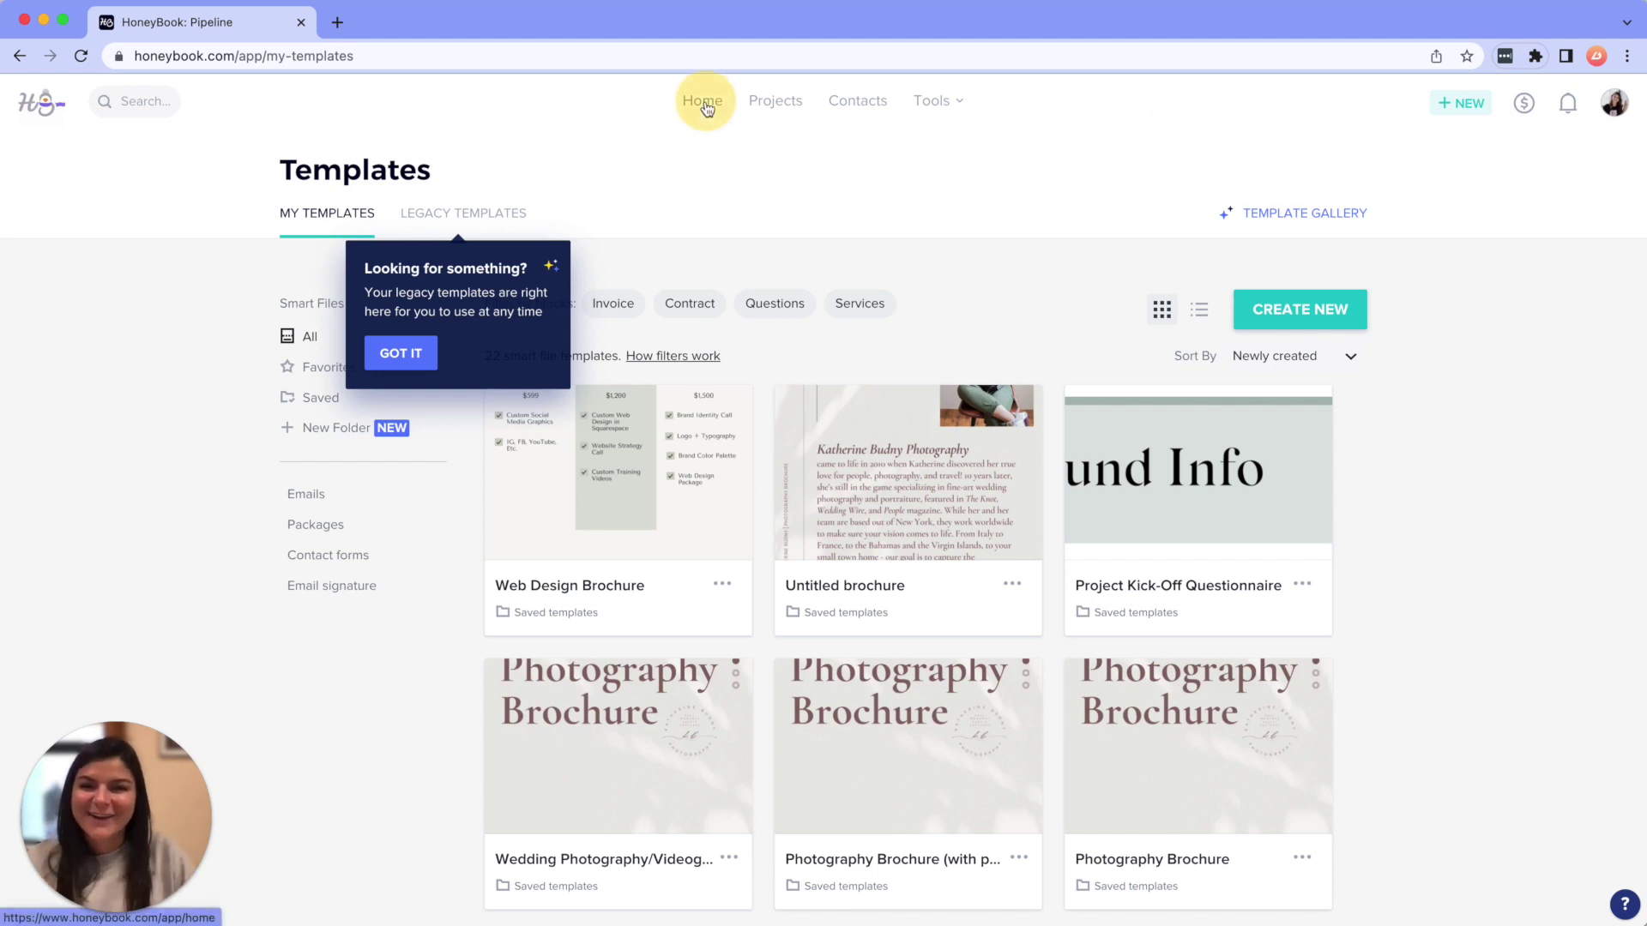